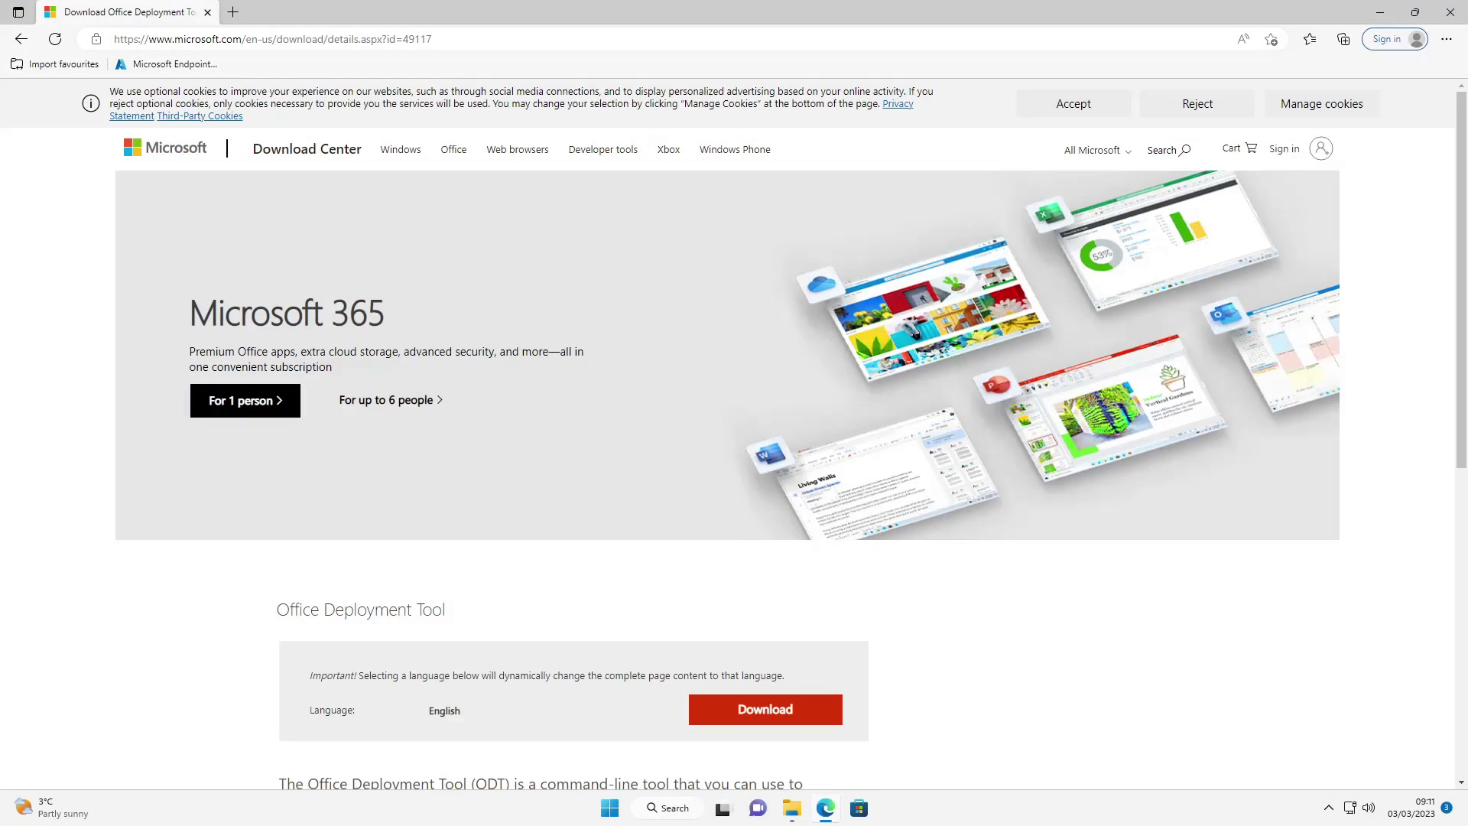
Create a new folder named Office at the root of Local Disk (C:), then minimize File Explorer
{"action": "left_click", "coordinate": [795, 809]}
{"action": "left_click", "coordinate": [369, 528]}
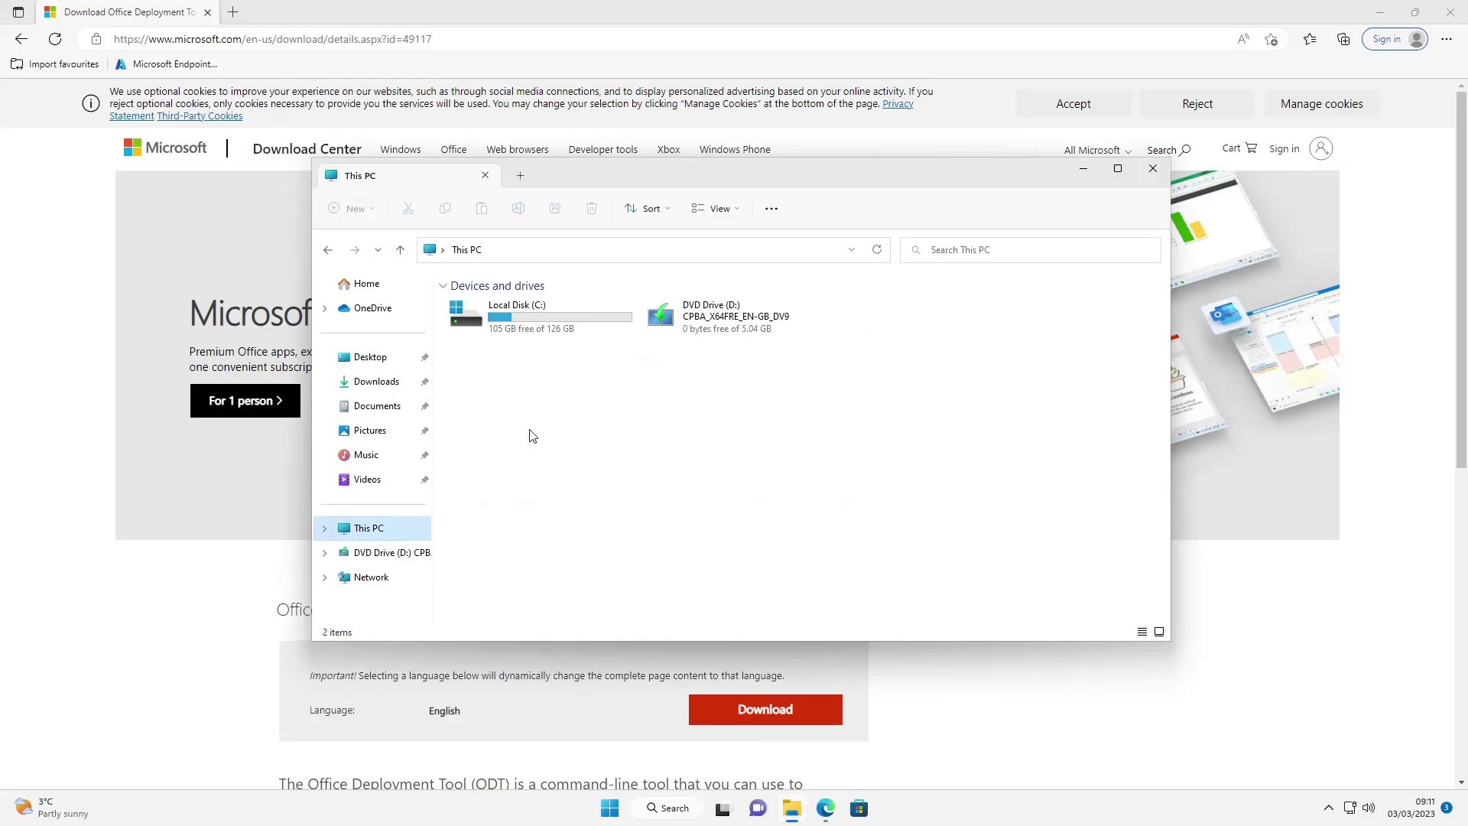
{"action": "double_click", "coordinate": [501, 337]}
{"action": "right_click", "coordinate": [497, 458]}
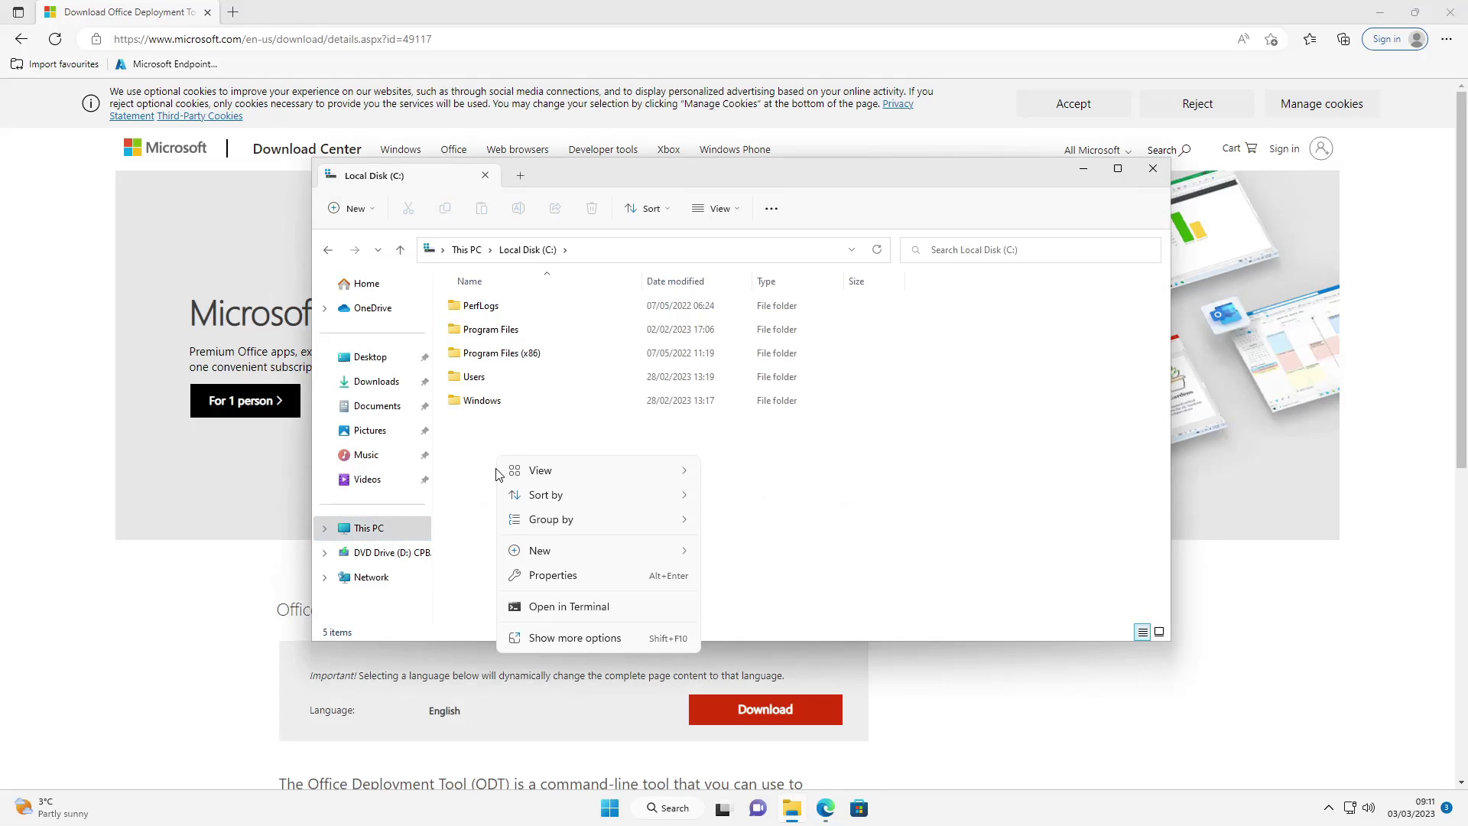
{"action": "mouse_move", "coordinate": [556, 553]}
{"action": "left_click", "coordinate": [720, 553]}
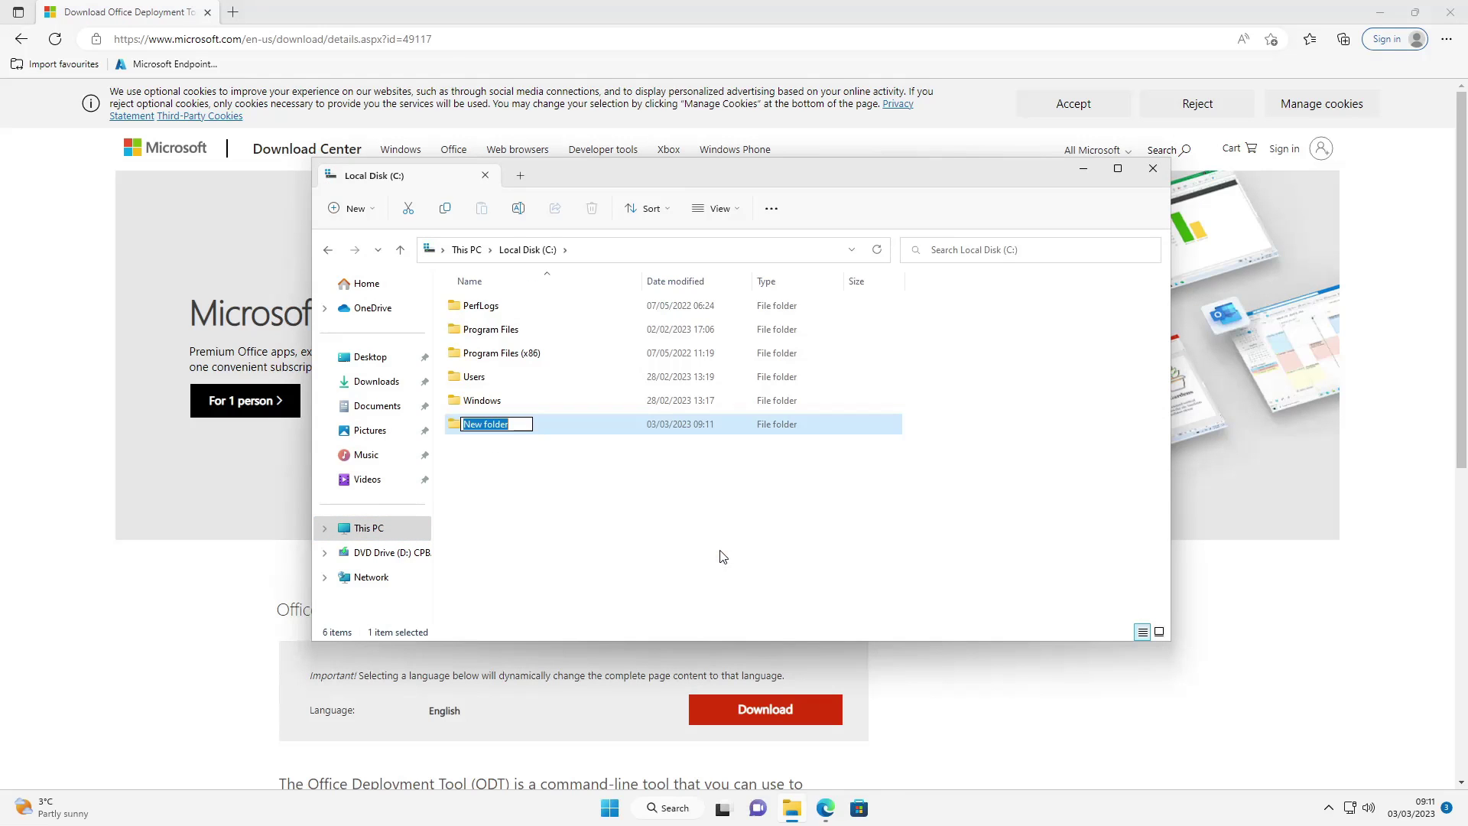
{"action": "type", "text": "Office"}
{"action": "left_click", "coordinate": [533, 553]}
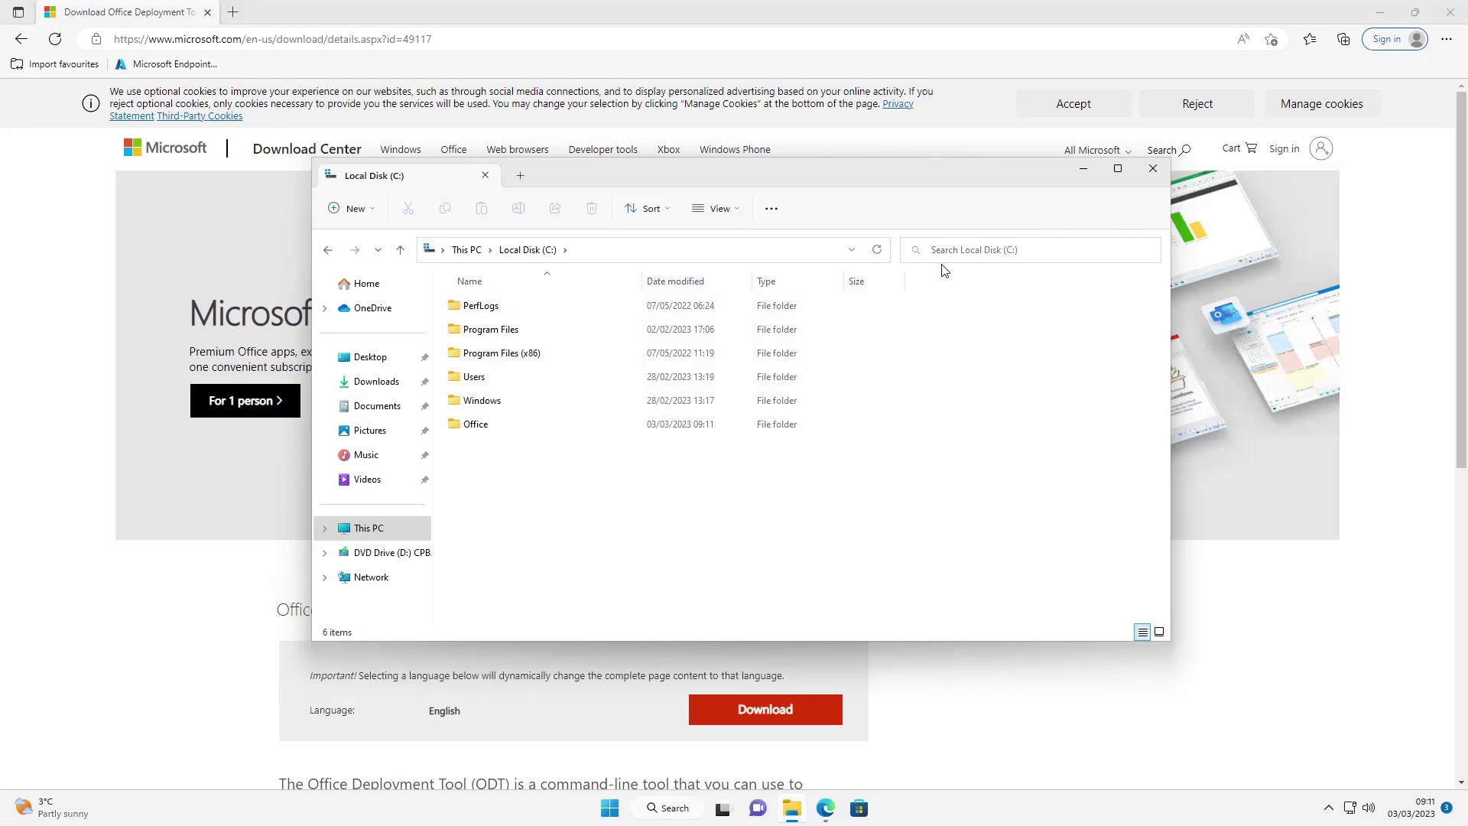
{"action": "left_click", "coordinate": [1082, 168]}
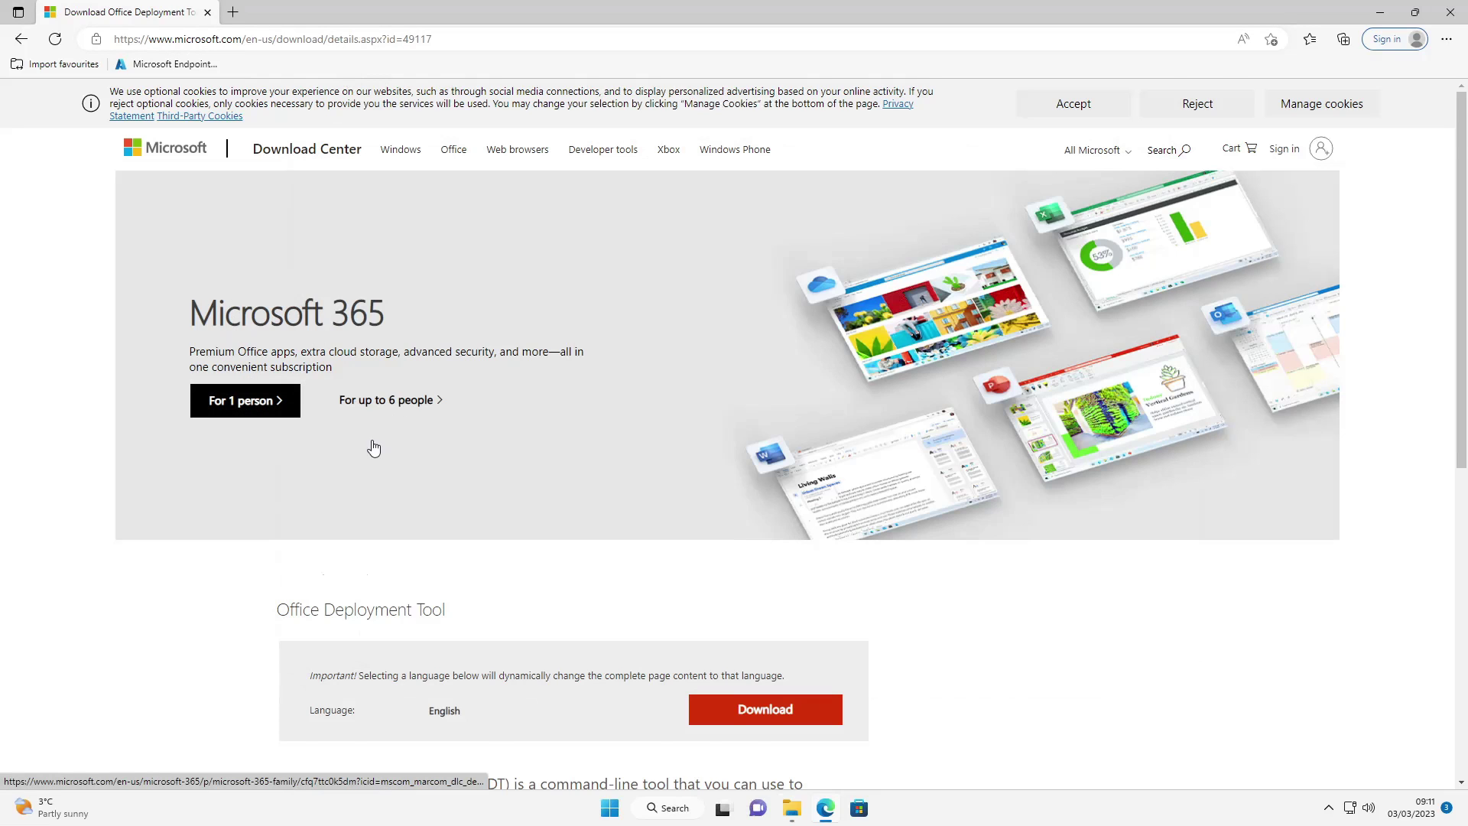
Download the Office Deployment Tool installer and show it in the Downloads folder
{"action": "scroll", "coordinate": [456, 614], "scroll_direction": "down", "scroll_amount": 3}
{"action": "left_click", "coordinate": [780, 501]}
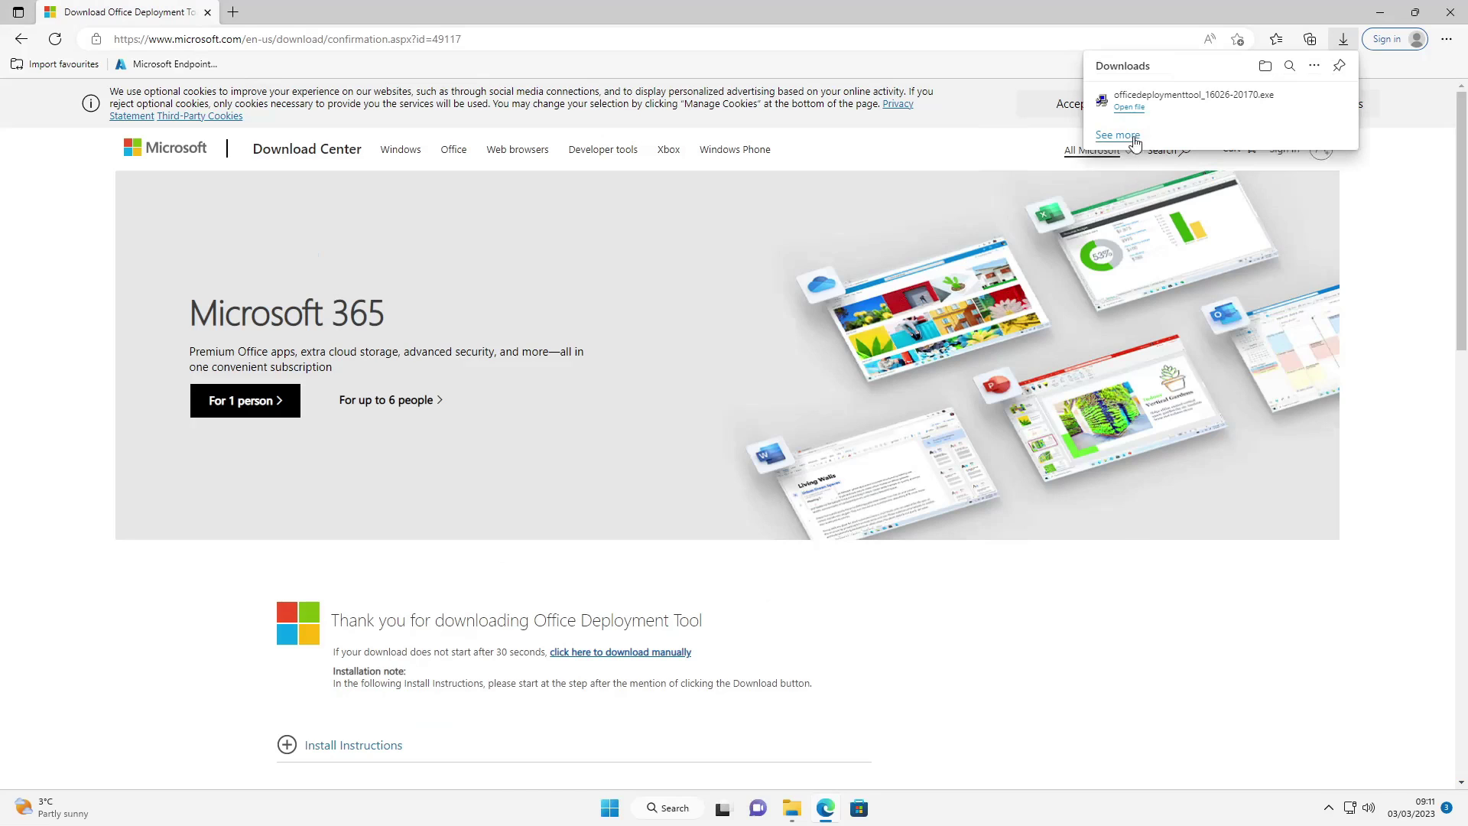
{"action": "left_click", "coordinate": [1291, 100]}
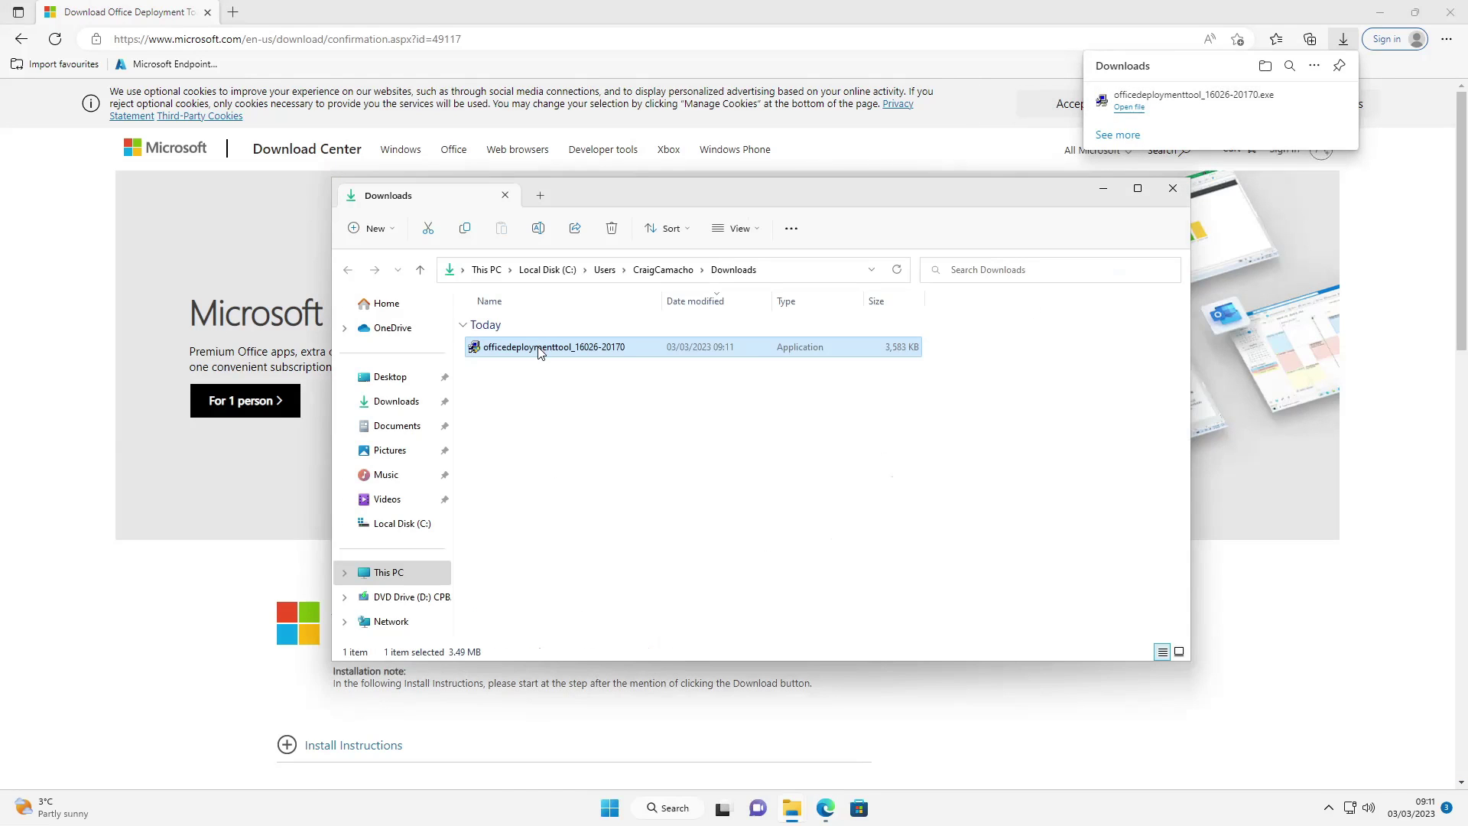
Copy the Office Deployment Tool installer into the C:\Office folder
{"action": "right_click", "coordinate": [539, 350]}
{"action": "key", "text": "Escape"}
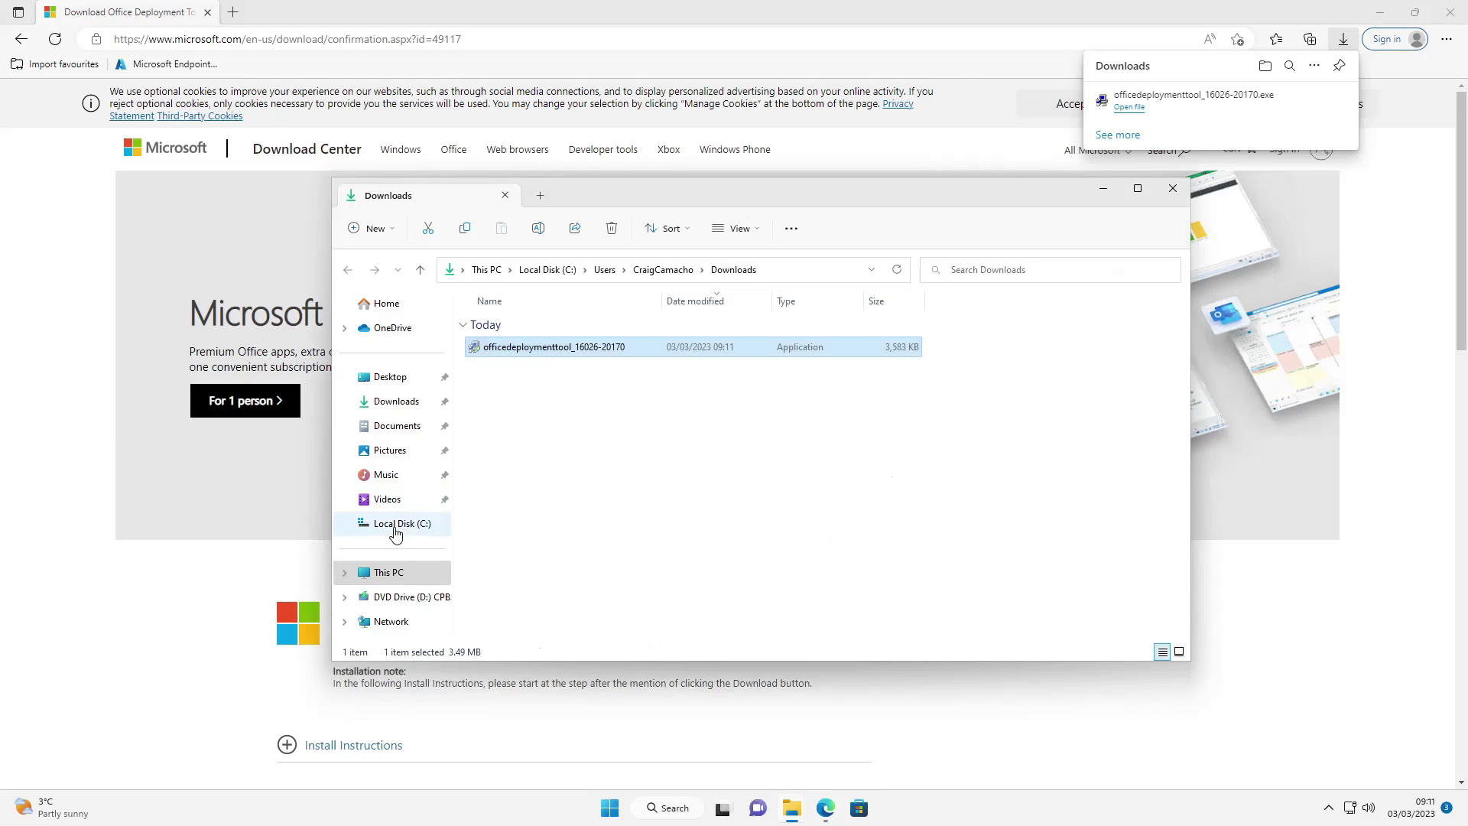
{"action": "left_click", "coordinate": [396, 533]}
{"action": "double_click", "coordinate": [501, 326]}
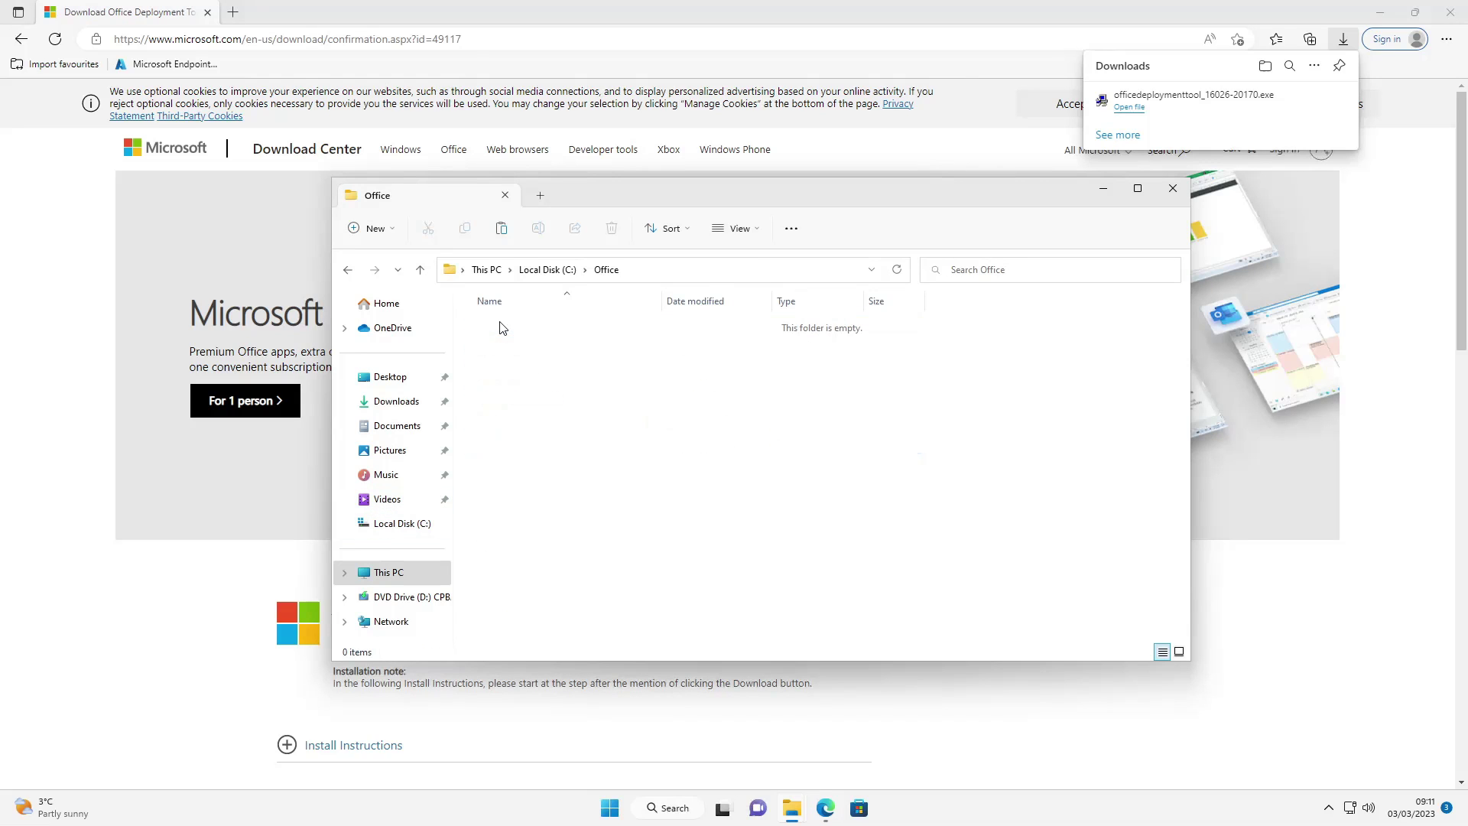
{"action": "right_click", "coordinate": [536, 391]}
{"action": "key", "text": "Escape"}
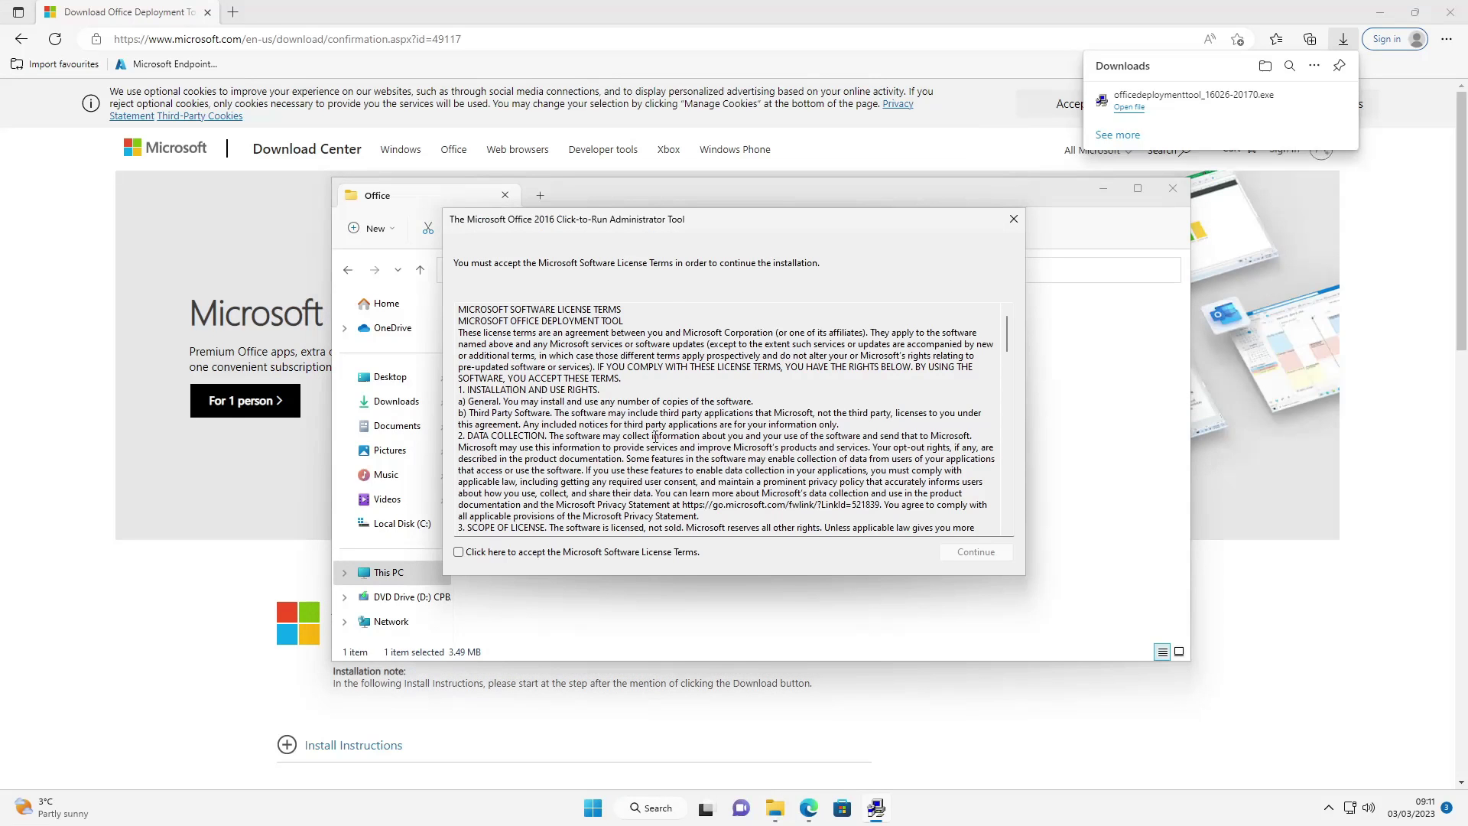
Accept the license terms and extract the tool's files into C:\Office
{"action": "left_click", "coordinate": [472, 556]}
{"action": "left_click", "coordinate": [973, 552]}
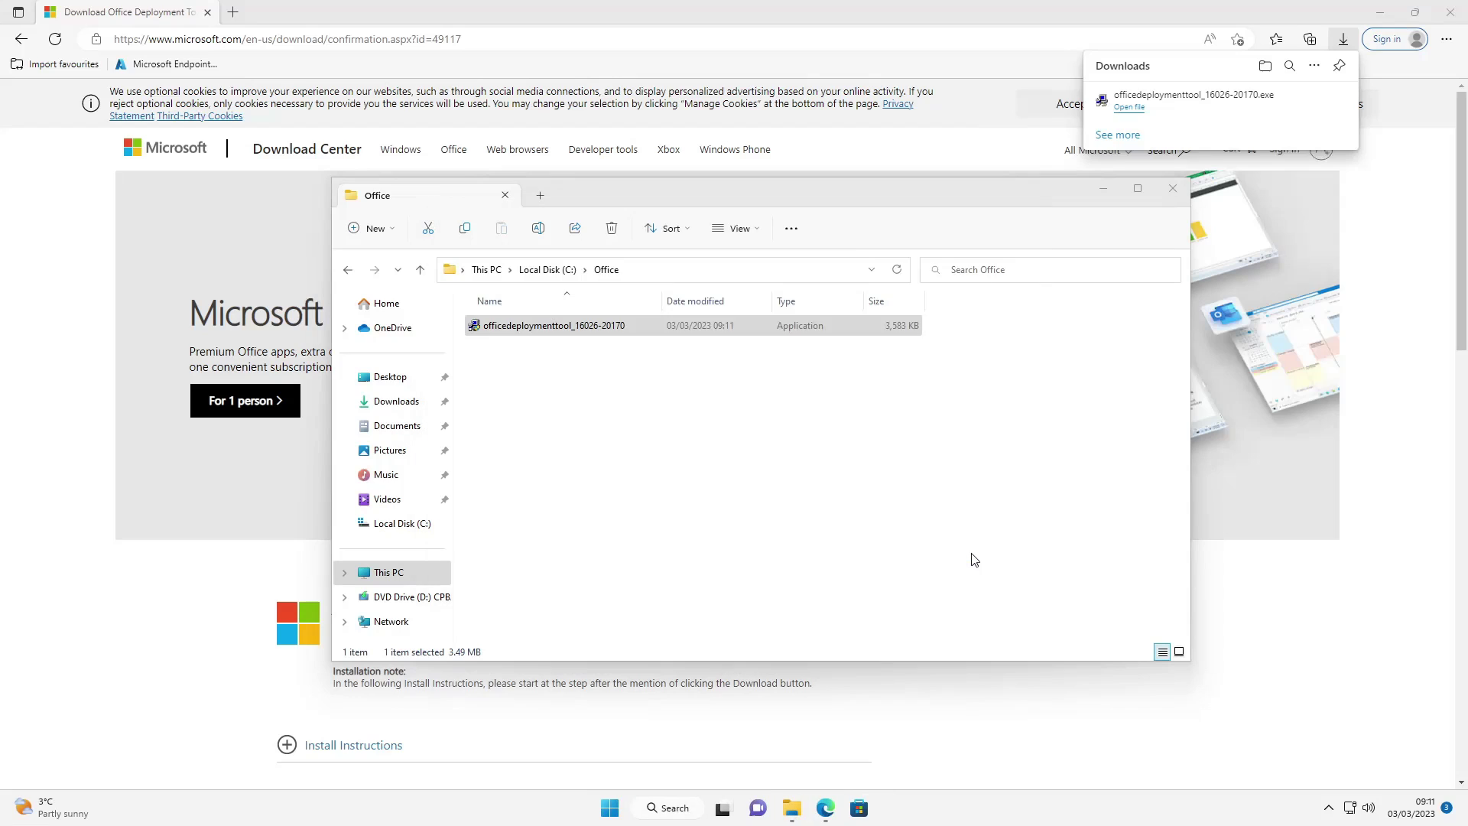
{"action": "scroll", "coordinate": [711, 413], "scroll_direction": "down", "scroll_amount": 2}
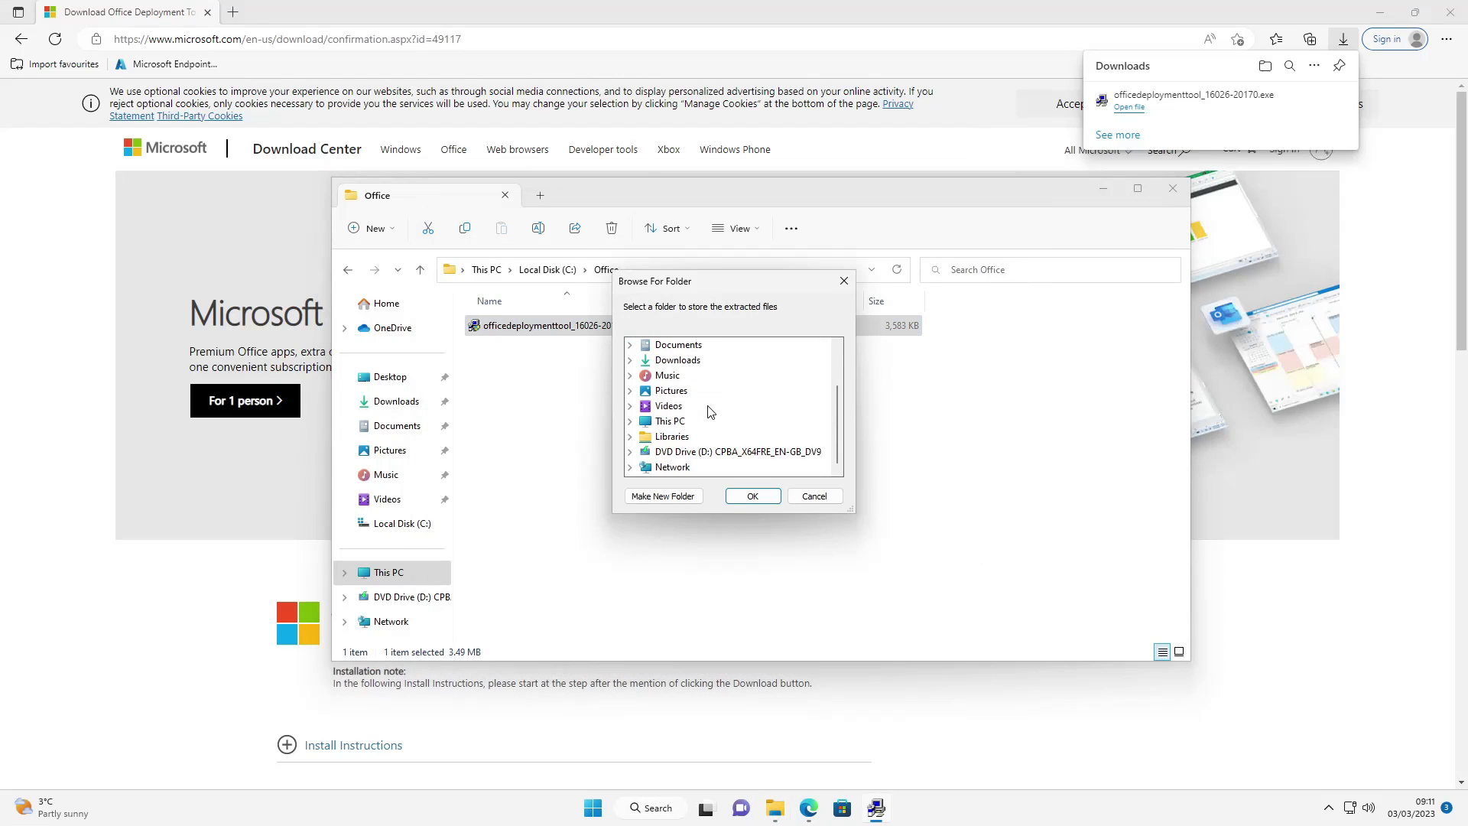
{"action": "double_click", "coordinate": [668, 423]}
{"action": "double_click", "coordinate": [691, 438]}
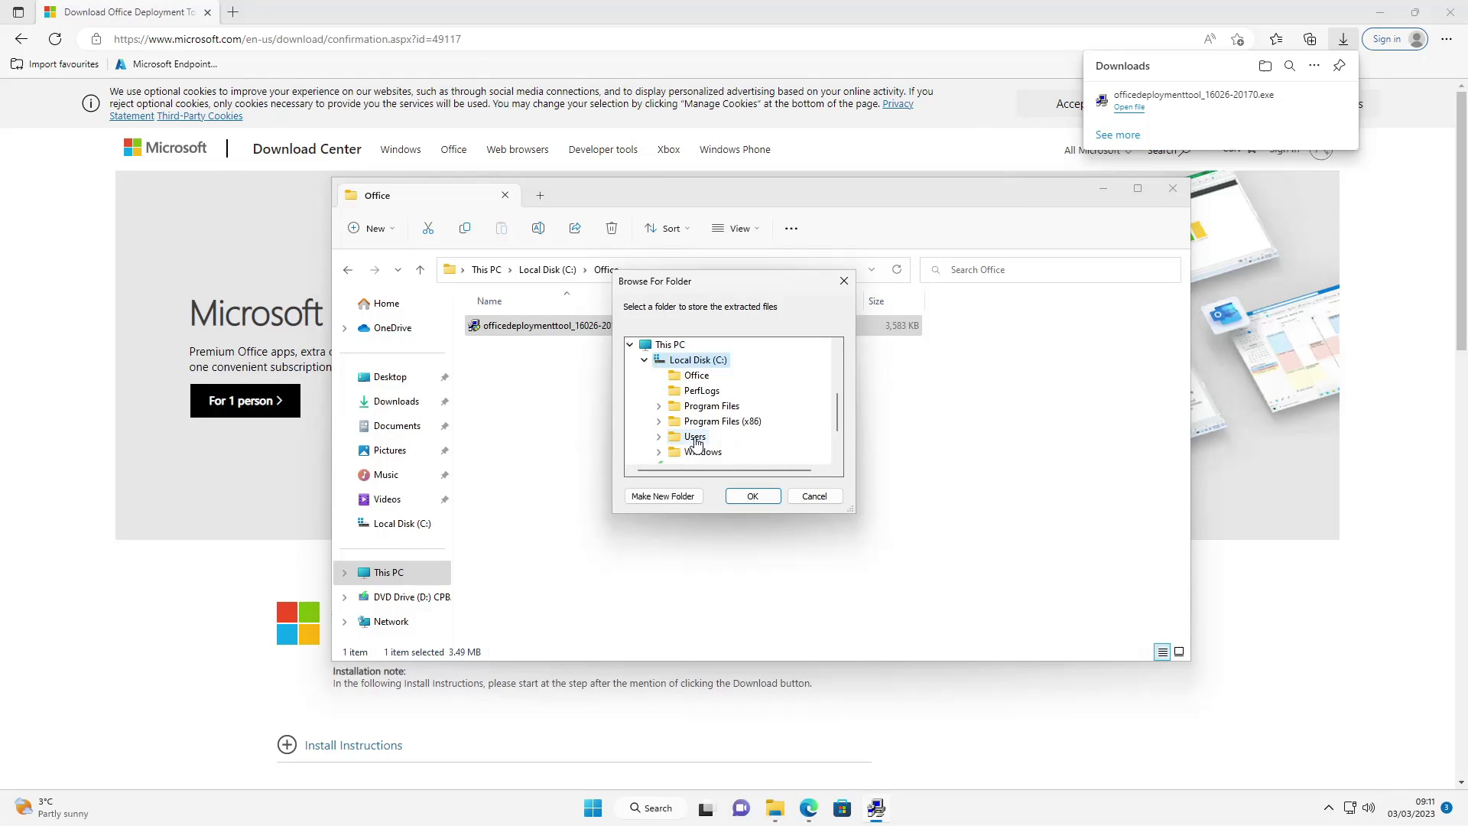
{"action": "left_click", "coordinate": [697, 376]}
{"action": "left_click", "coordinate": [752, 498]}
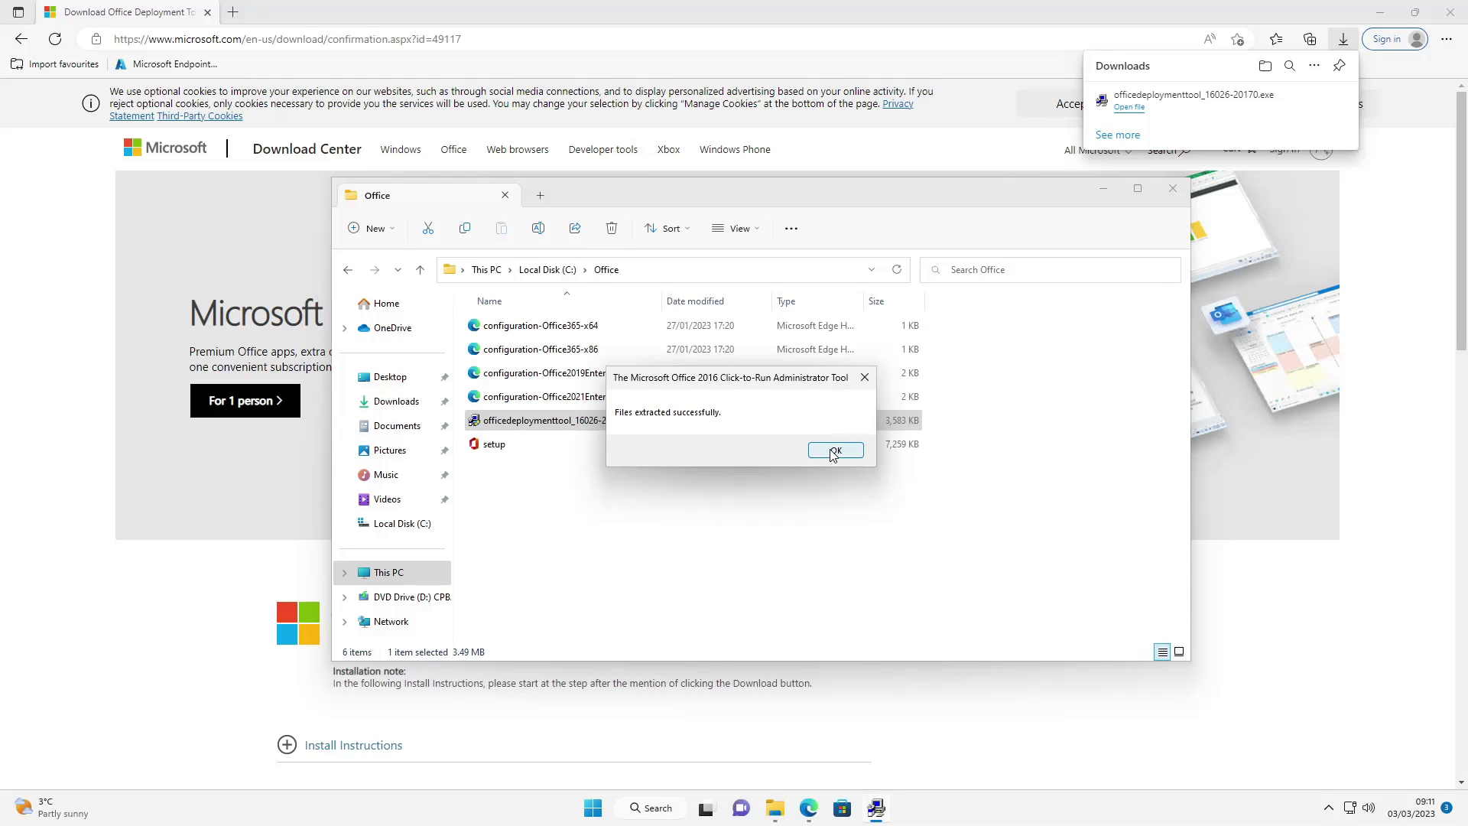
{"action": "left_click", "coordinate": [836, 449]}
Delete the four sample configuration XML files from C:\Office
{"action": "left_click", "coordinate": [546, 400]}
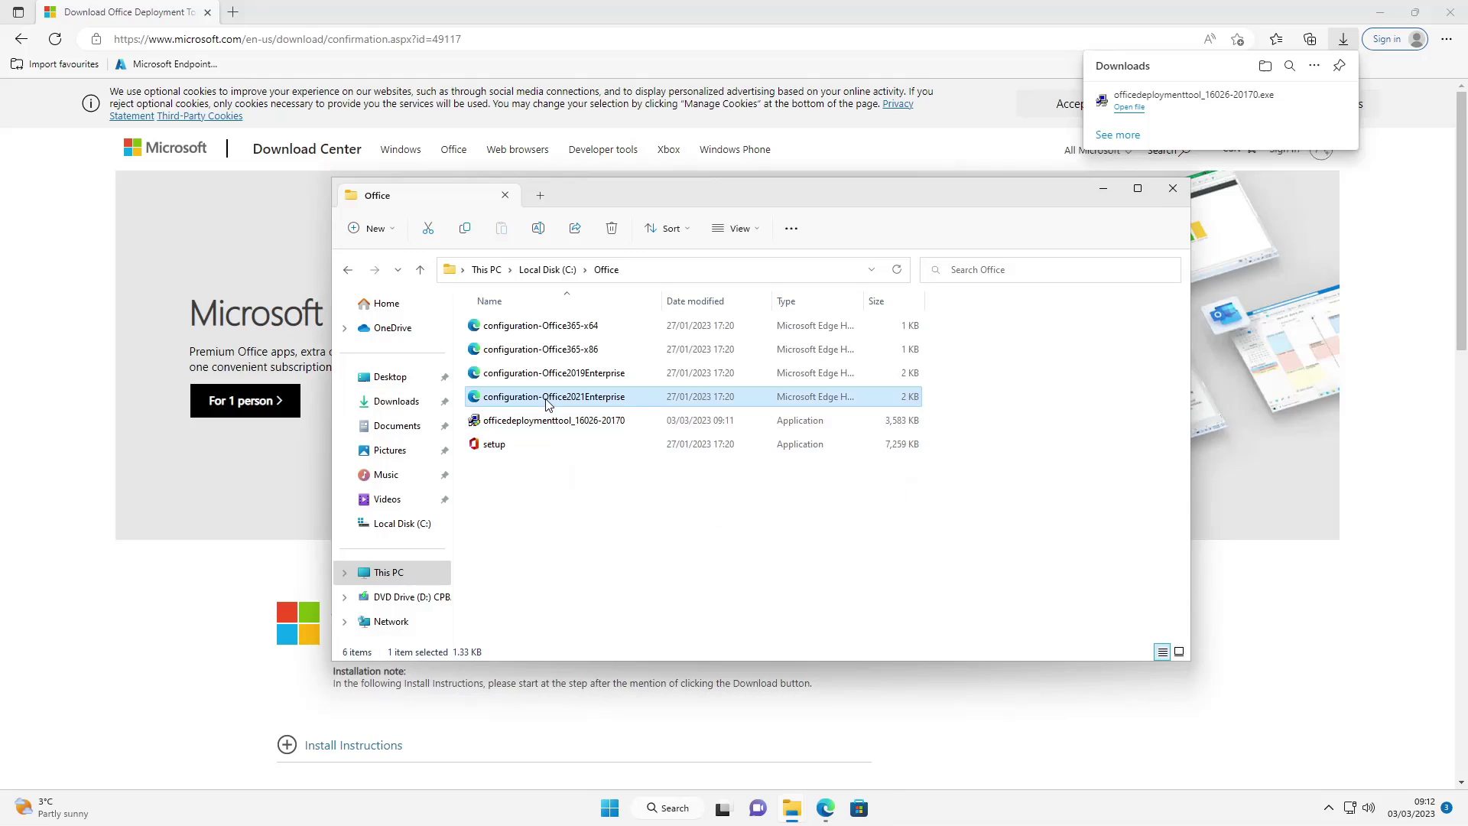
{"action": "key", "text": "shift+Up"}
{"action": "key", "text": "shift+Up"}
{"action": "key", "text": "shift+Up"}
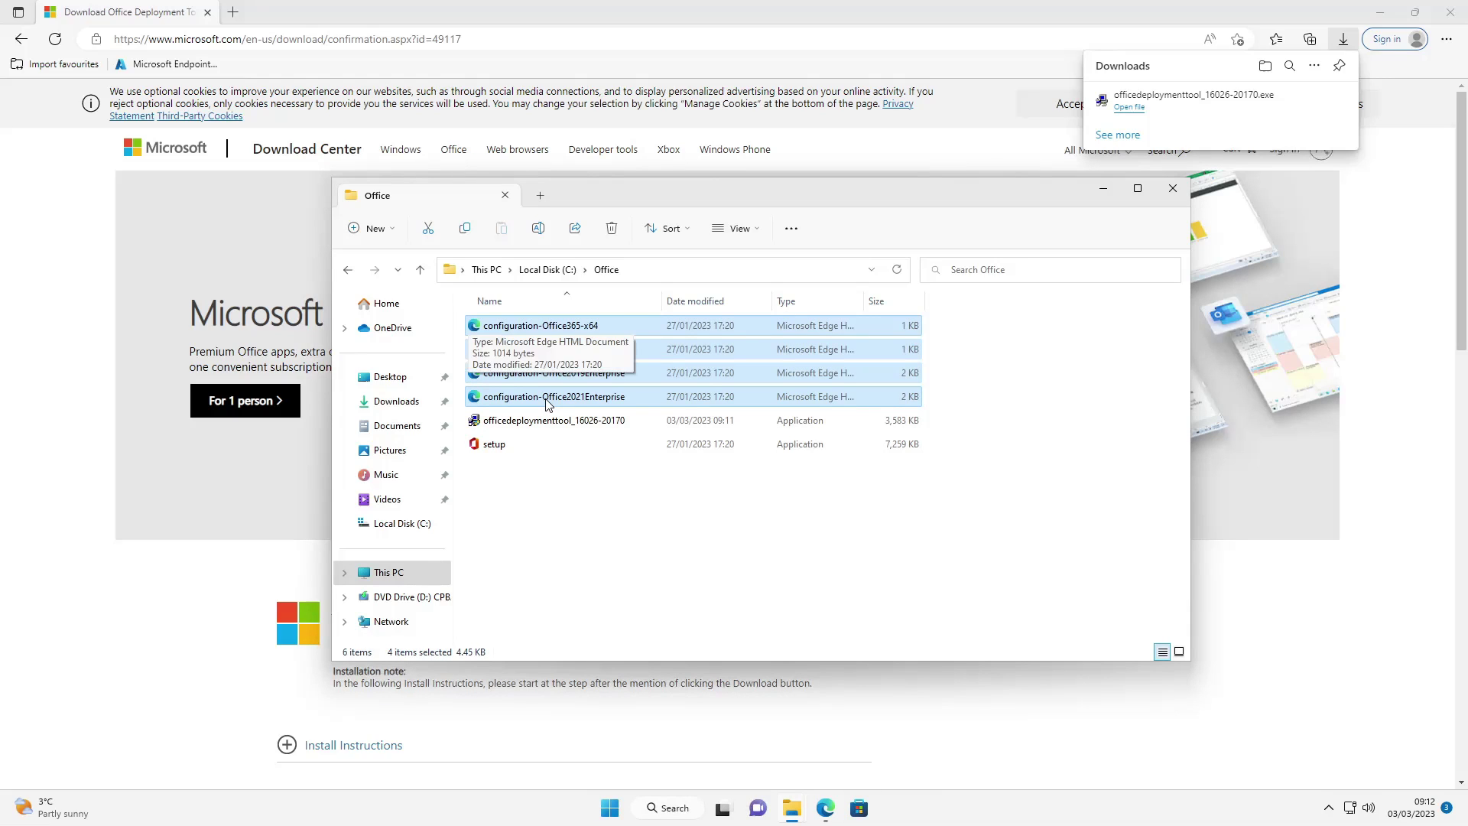
{"action": "key", "text": "Delete"}
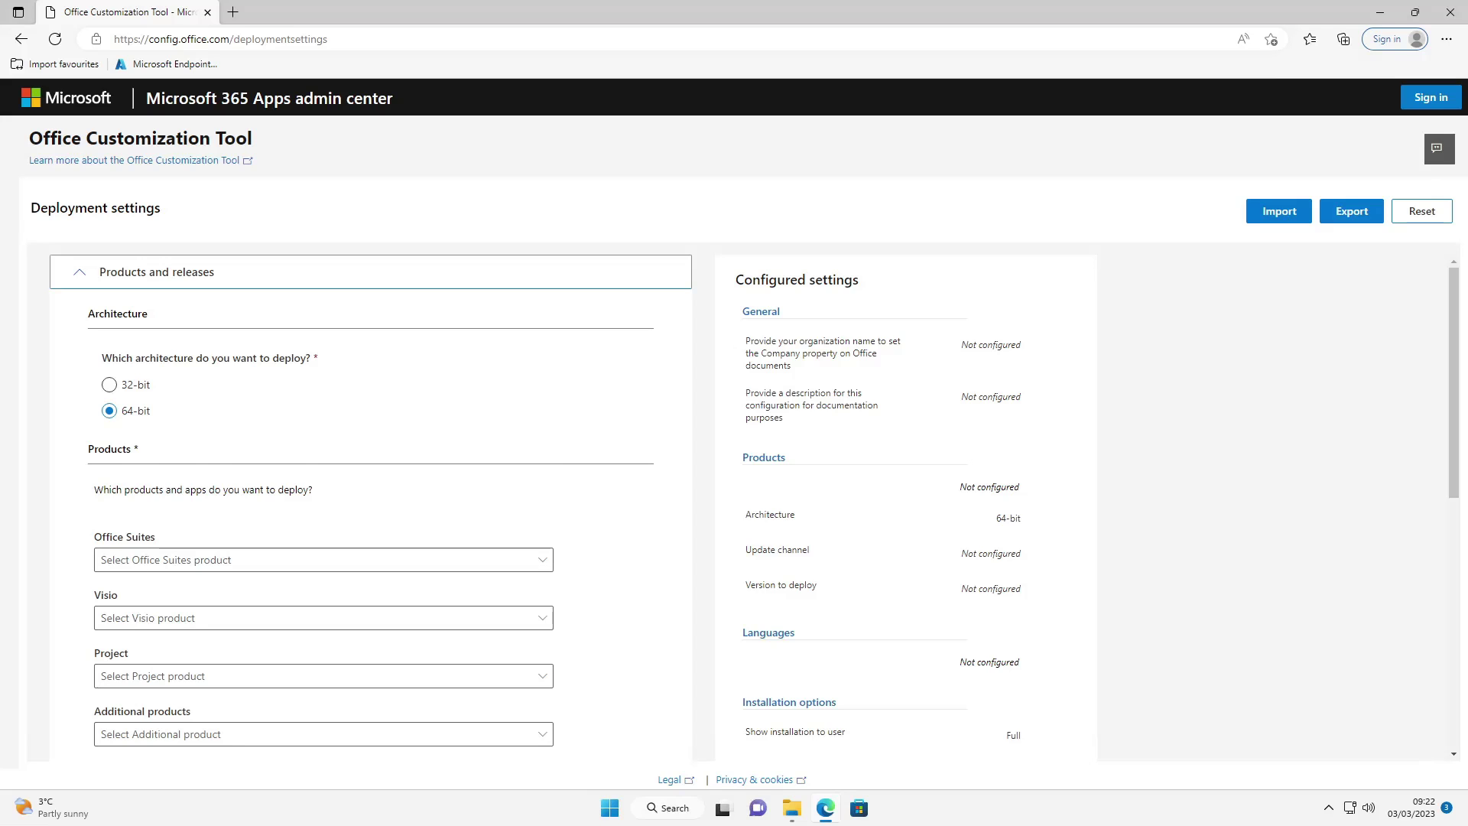
Choose Microsoft 365 Apps for enterprise, adding no Visio, Project or additional products
{"action": "left_click", "coordinate": [161, 560]}
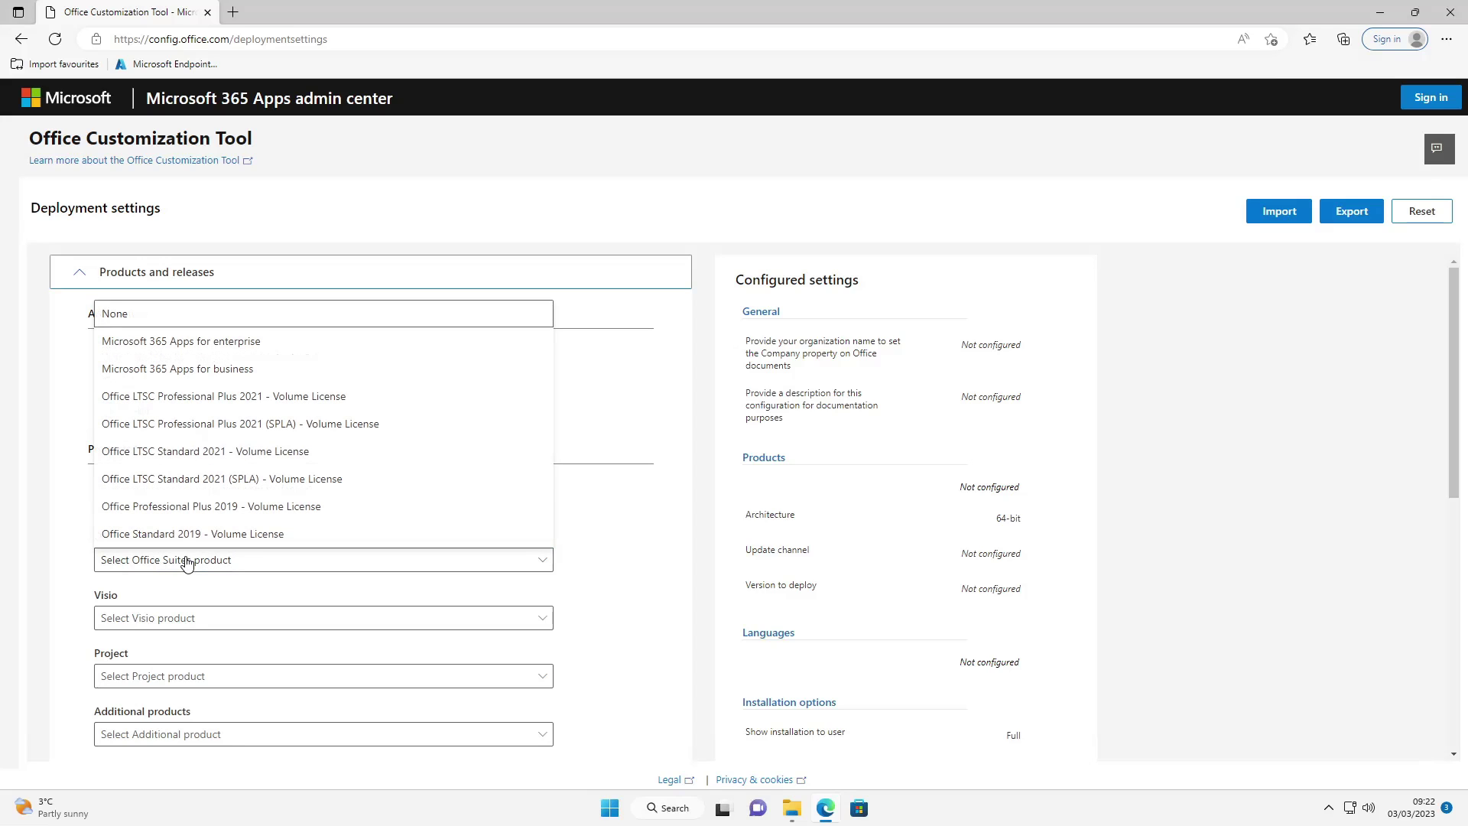
{"action": "left_click", "coordinate": [196, 342]}
{"action": "scroll", "coordinate": [50, 562], "scroll_direction": "down", "scroll_amount": 1}
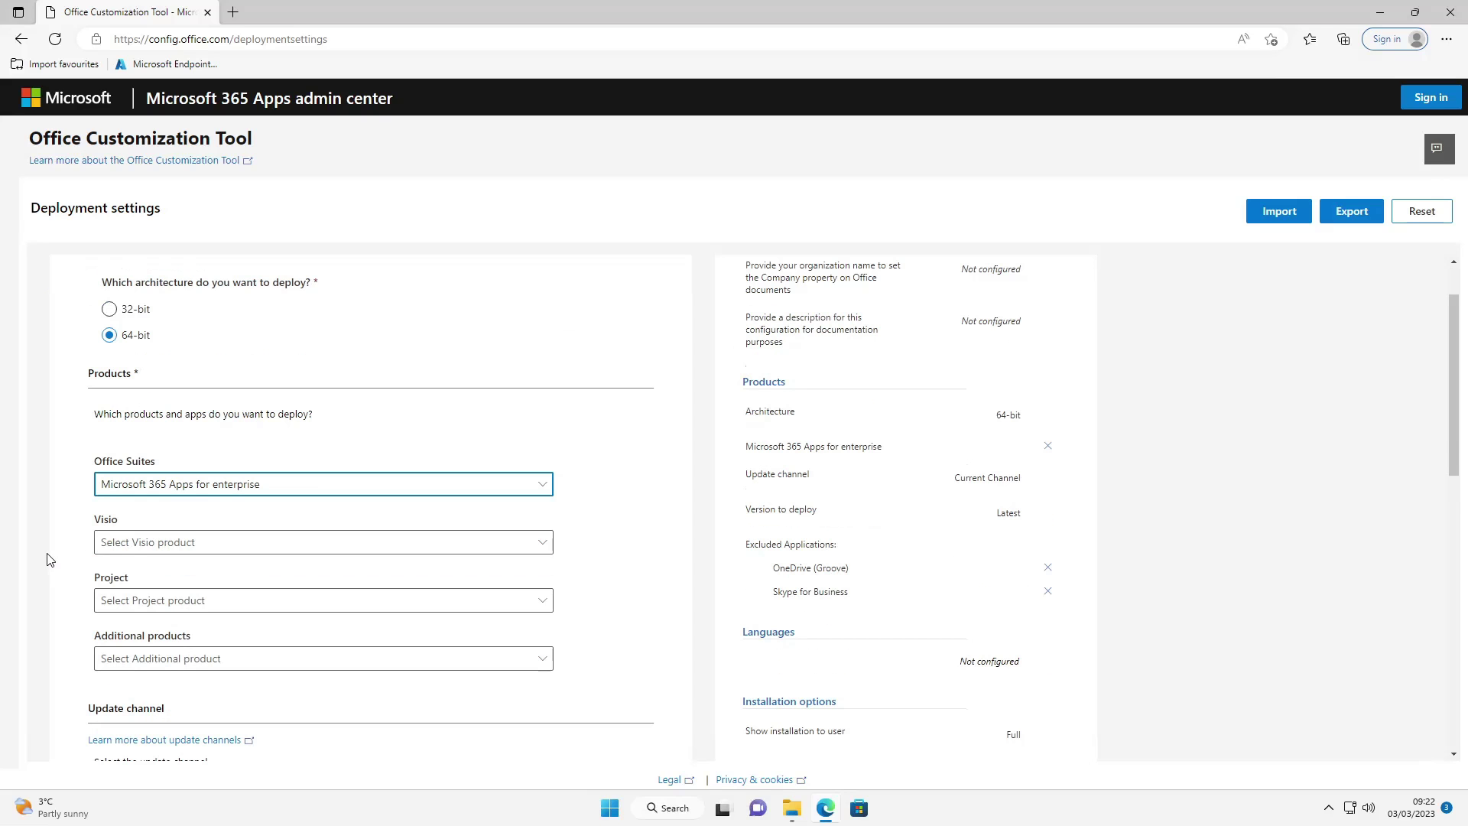
{"action": "left_click", "coordinate": [132, 543]}
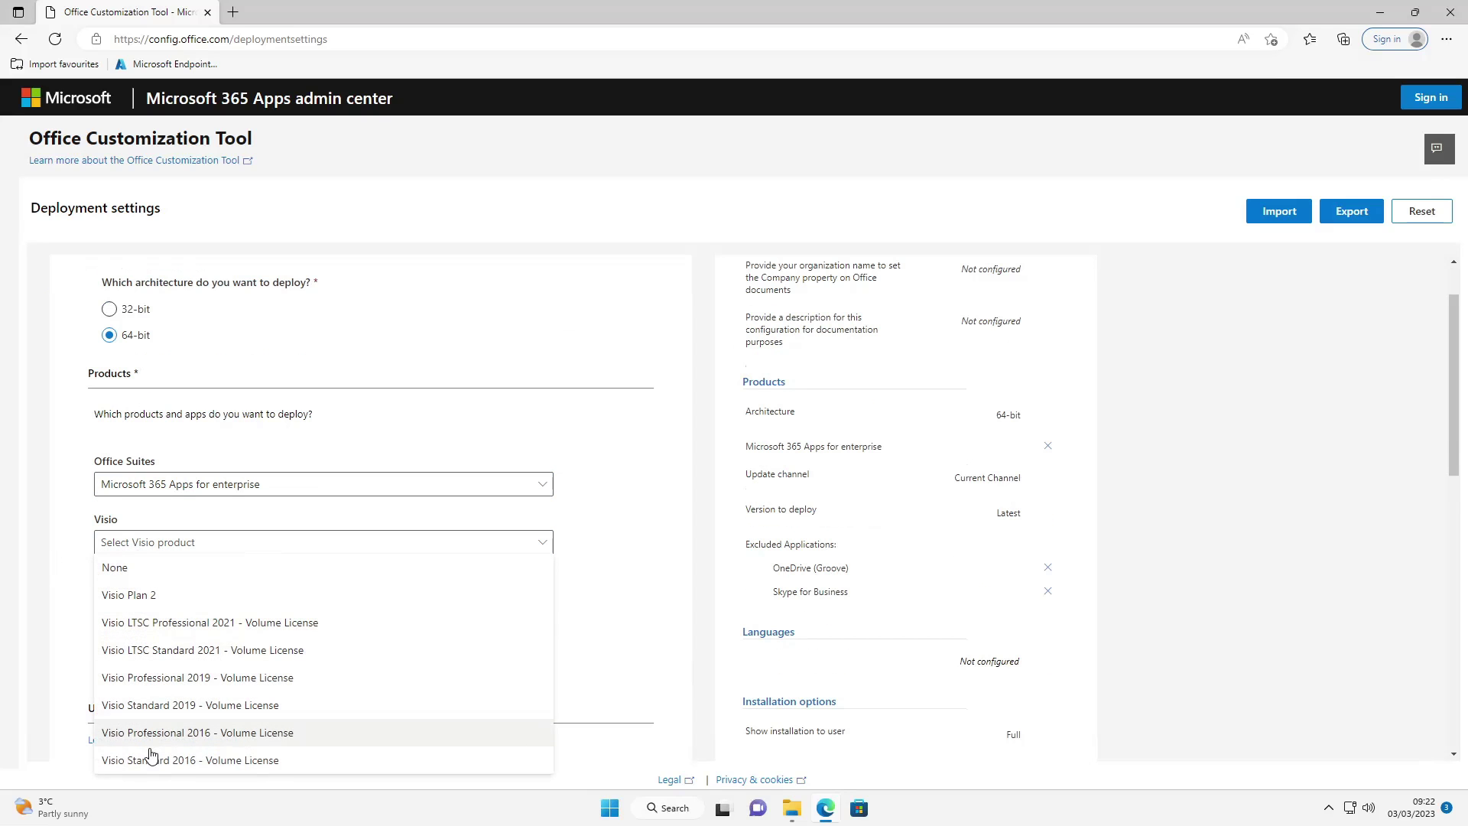
{"action": "left_click", "coordinate": [116, 566]}
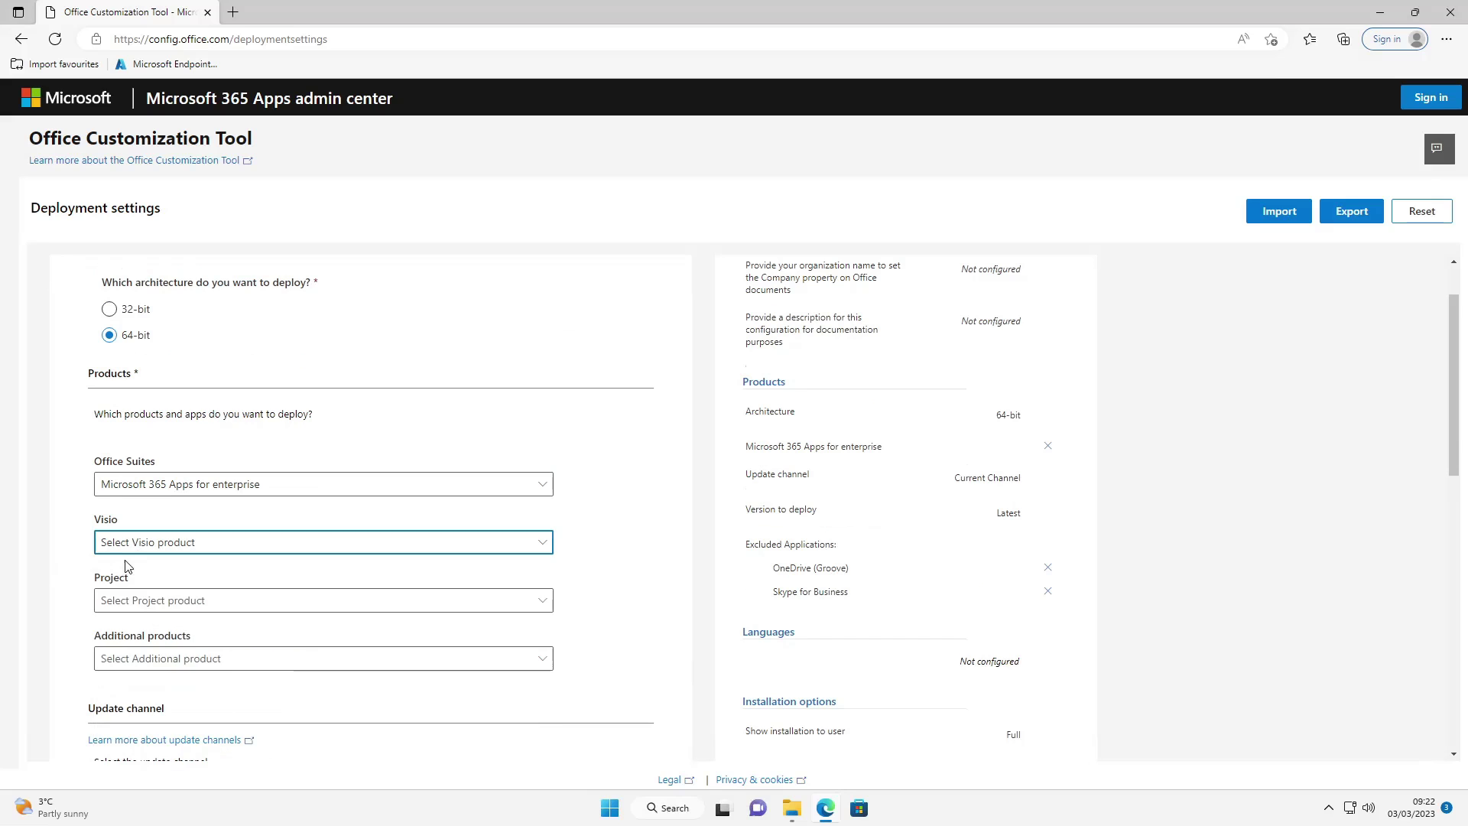
{"action": "left_click", "coordinate": [136, 602]}
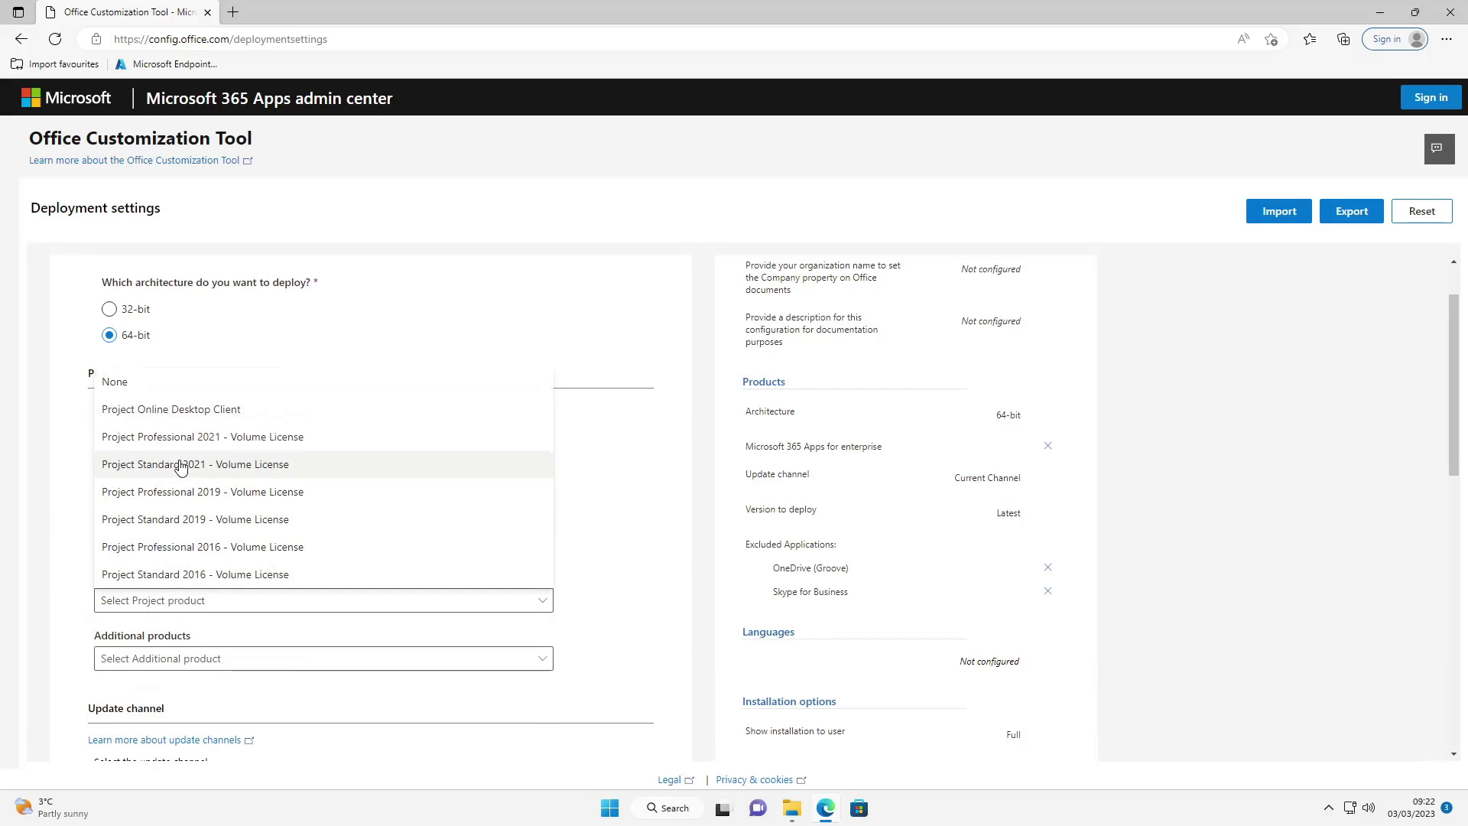
{"action": "left_click", "coordinate": [118, 381]}
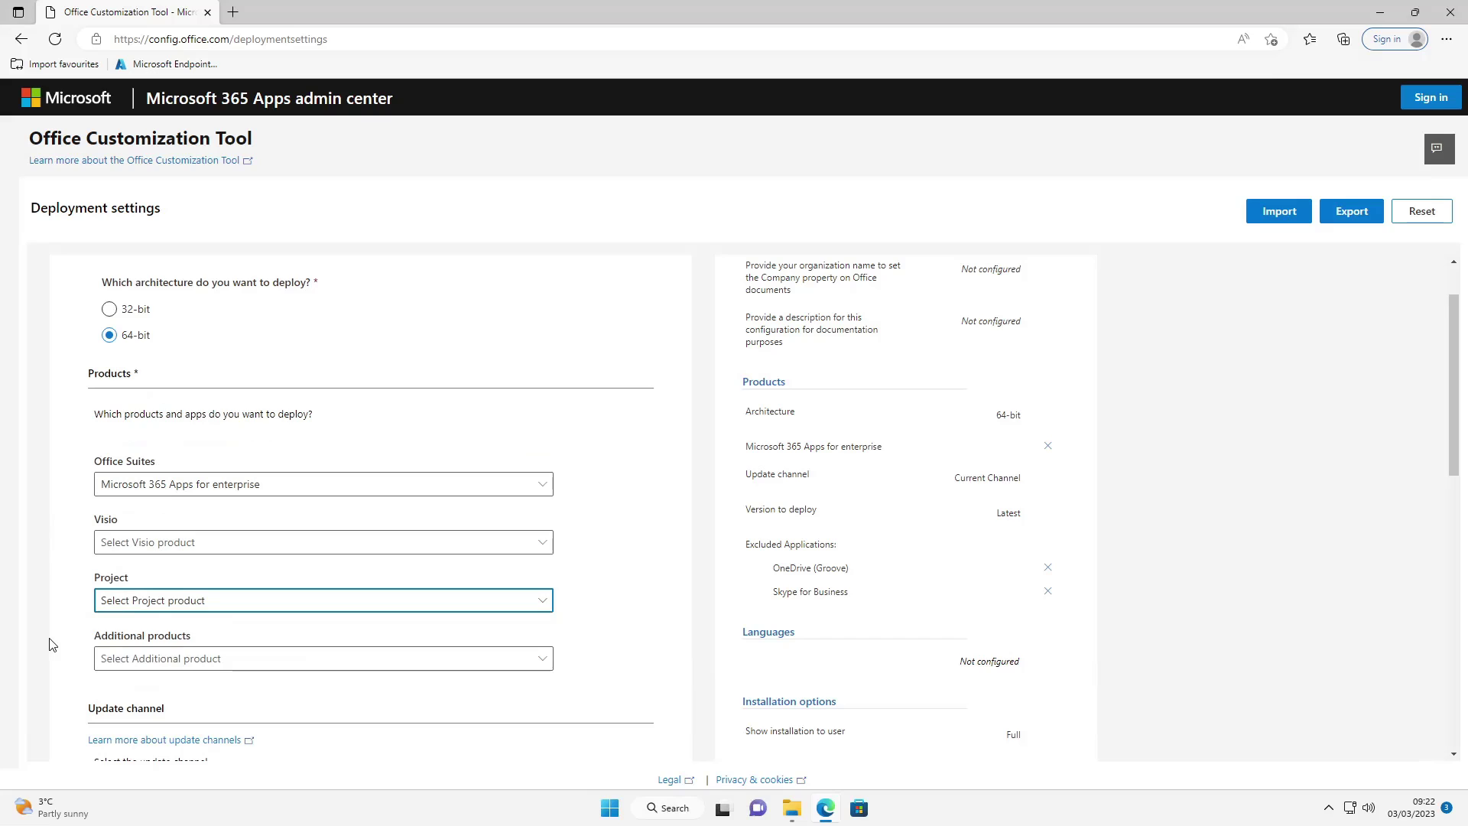
{"action": "left_click", "coordinate": [131, 659]}
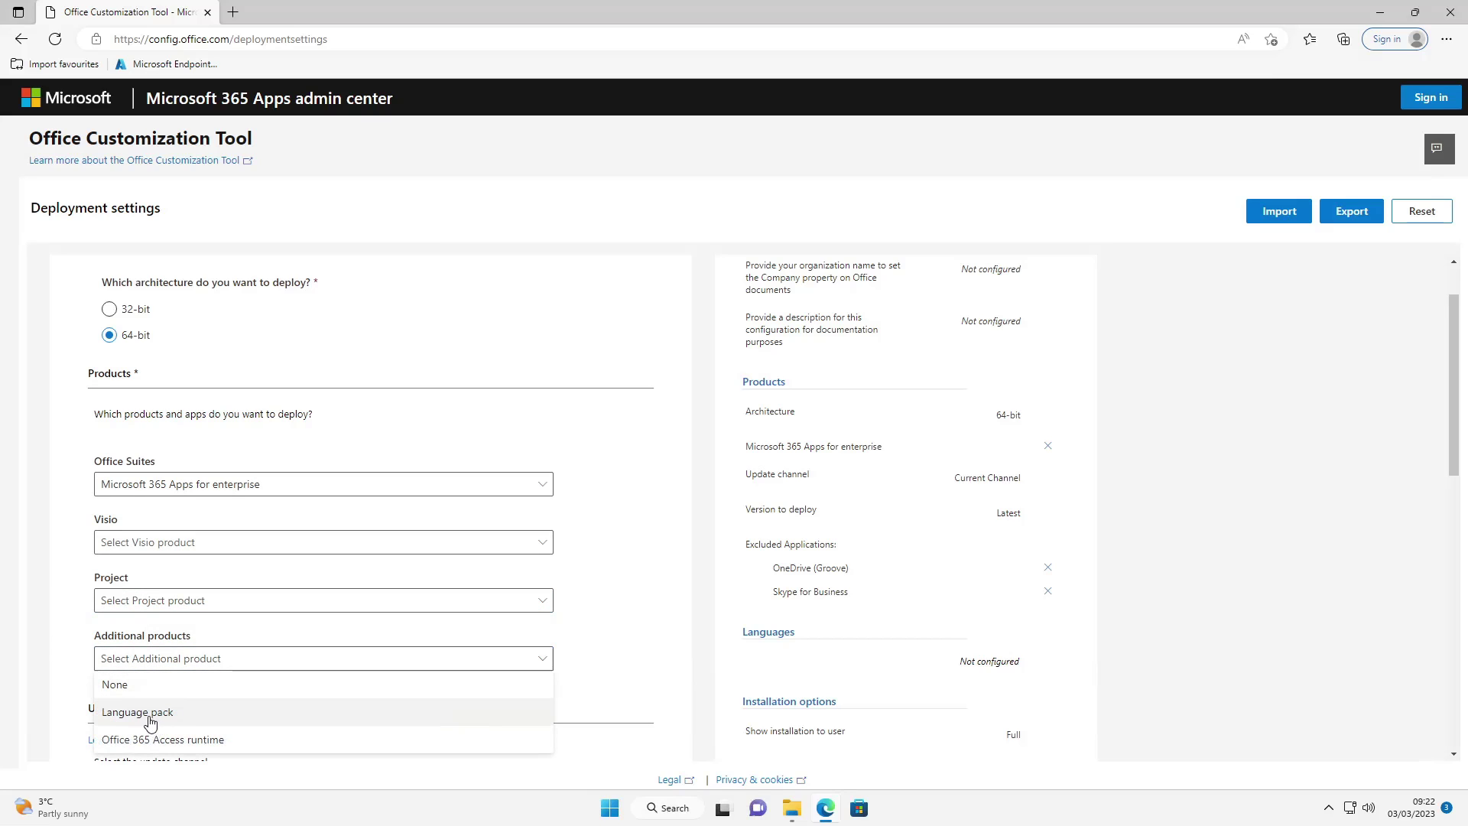
{"action": "left_click", "coordinate": [126, 687]}
{"action": "left_click", "coordinate": [48, 605]}
{"action": "scroll", "coordinate": [48, 605], "scroll_direction": "down", "scroll_amount": 3}
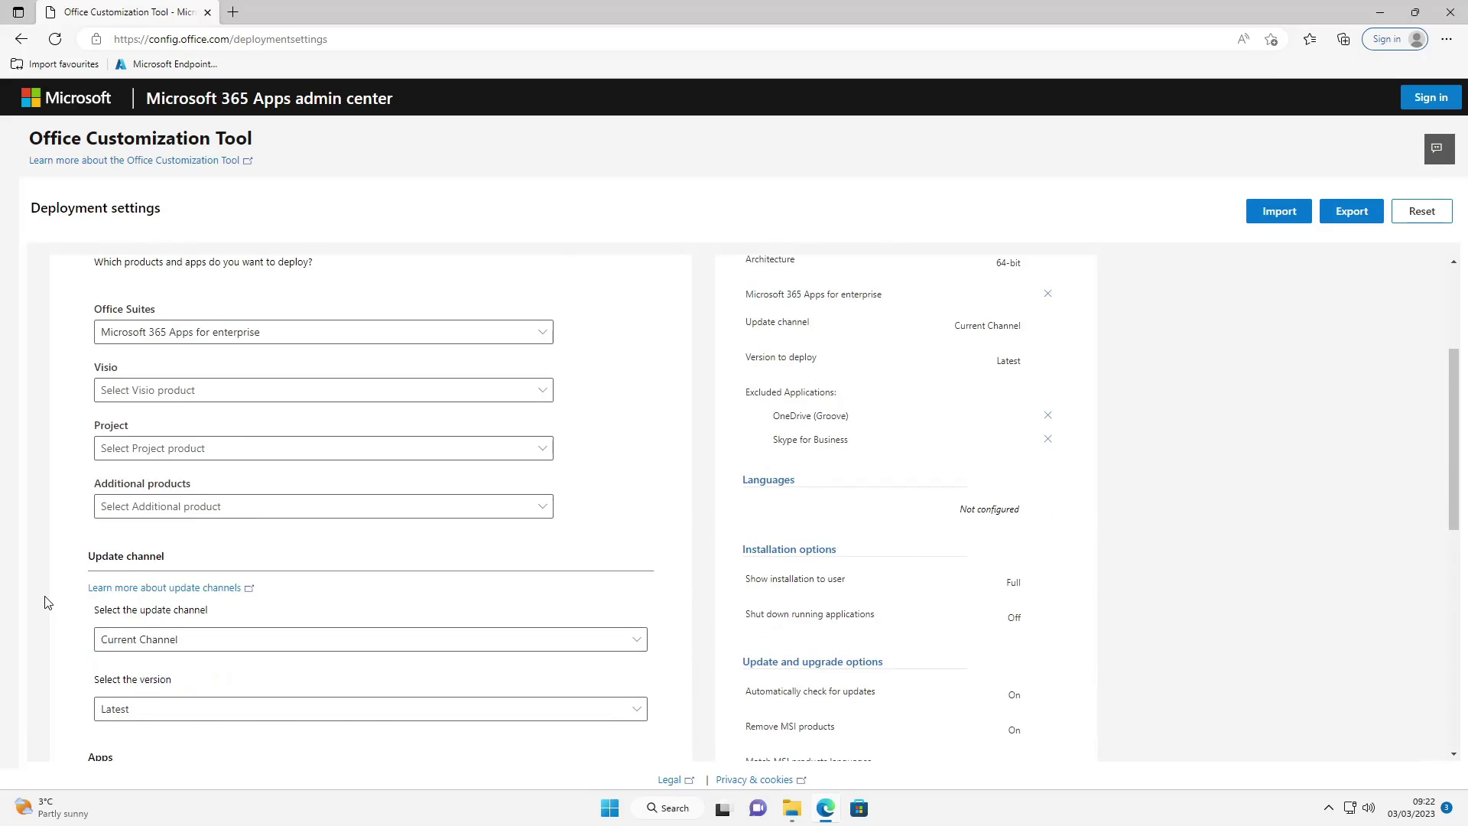
Use Current Channel and the Latest version, excluding OneDrive Desktop and Teams
{"action": "left_click", "coordinate": [211, 574]}
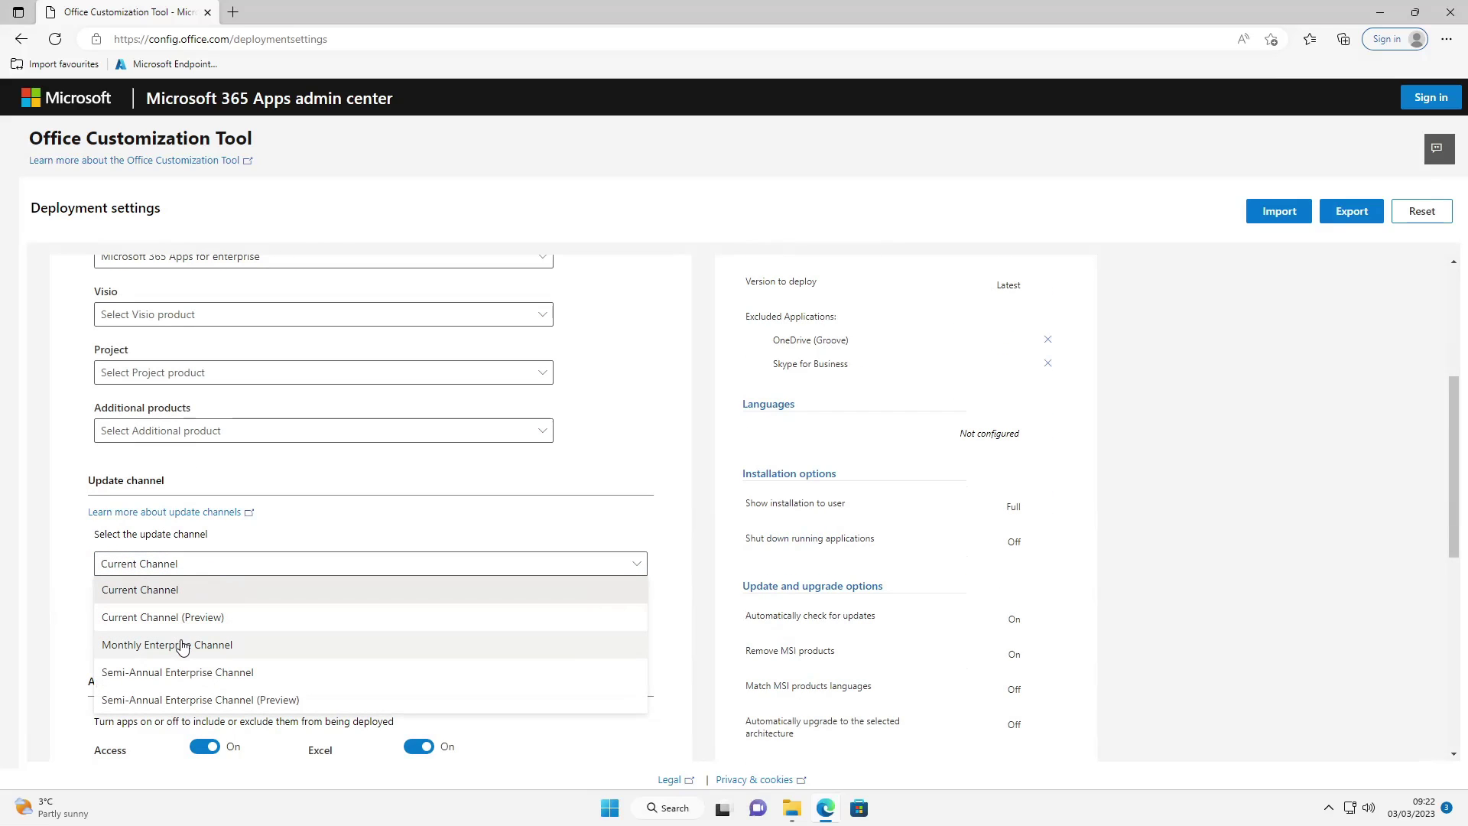
{"action": "left_click", "coordinate": [143, 590]}
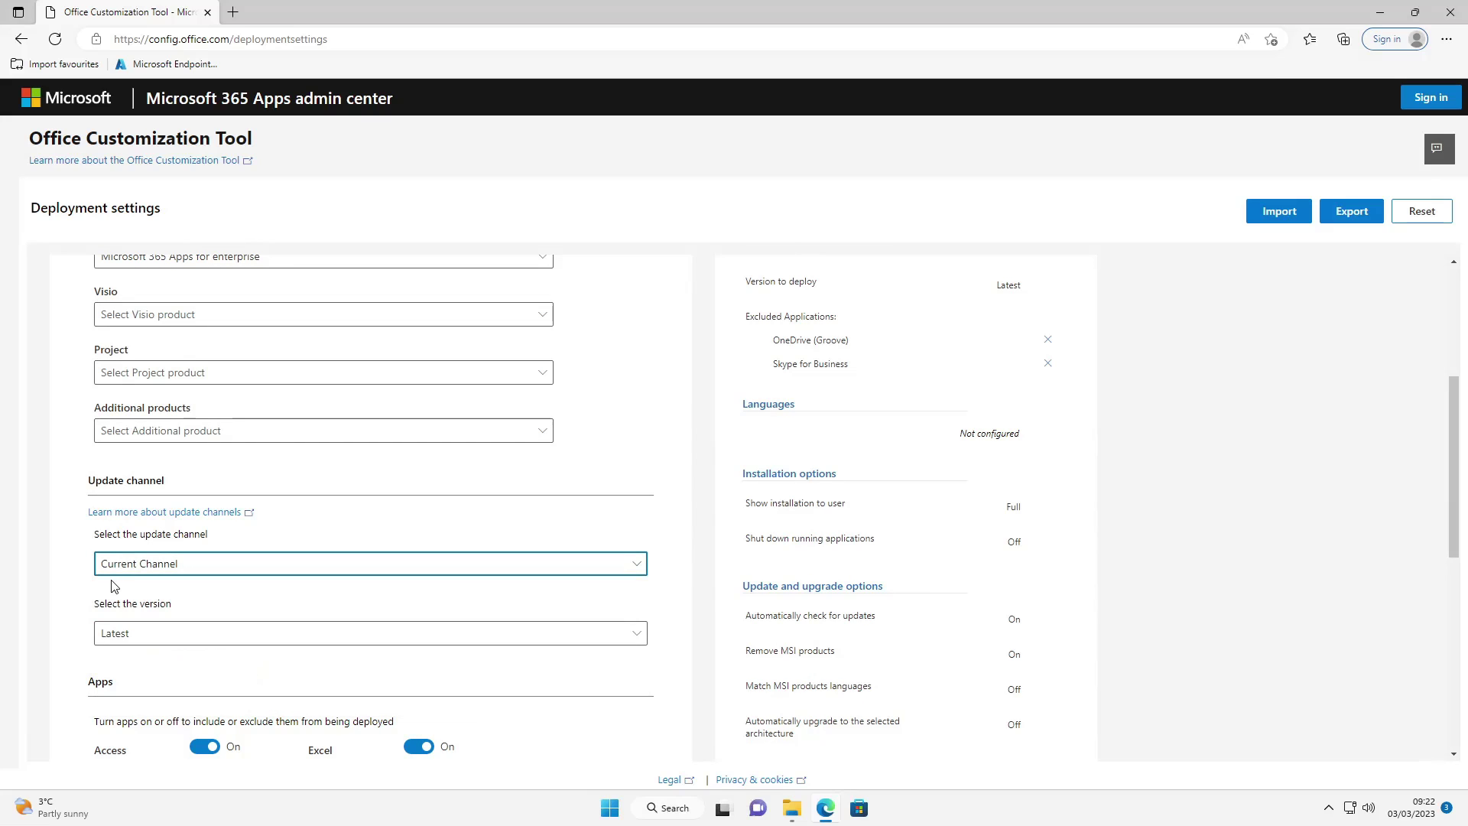
{"action": "left_click", "coordinate": [126, 640]}
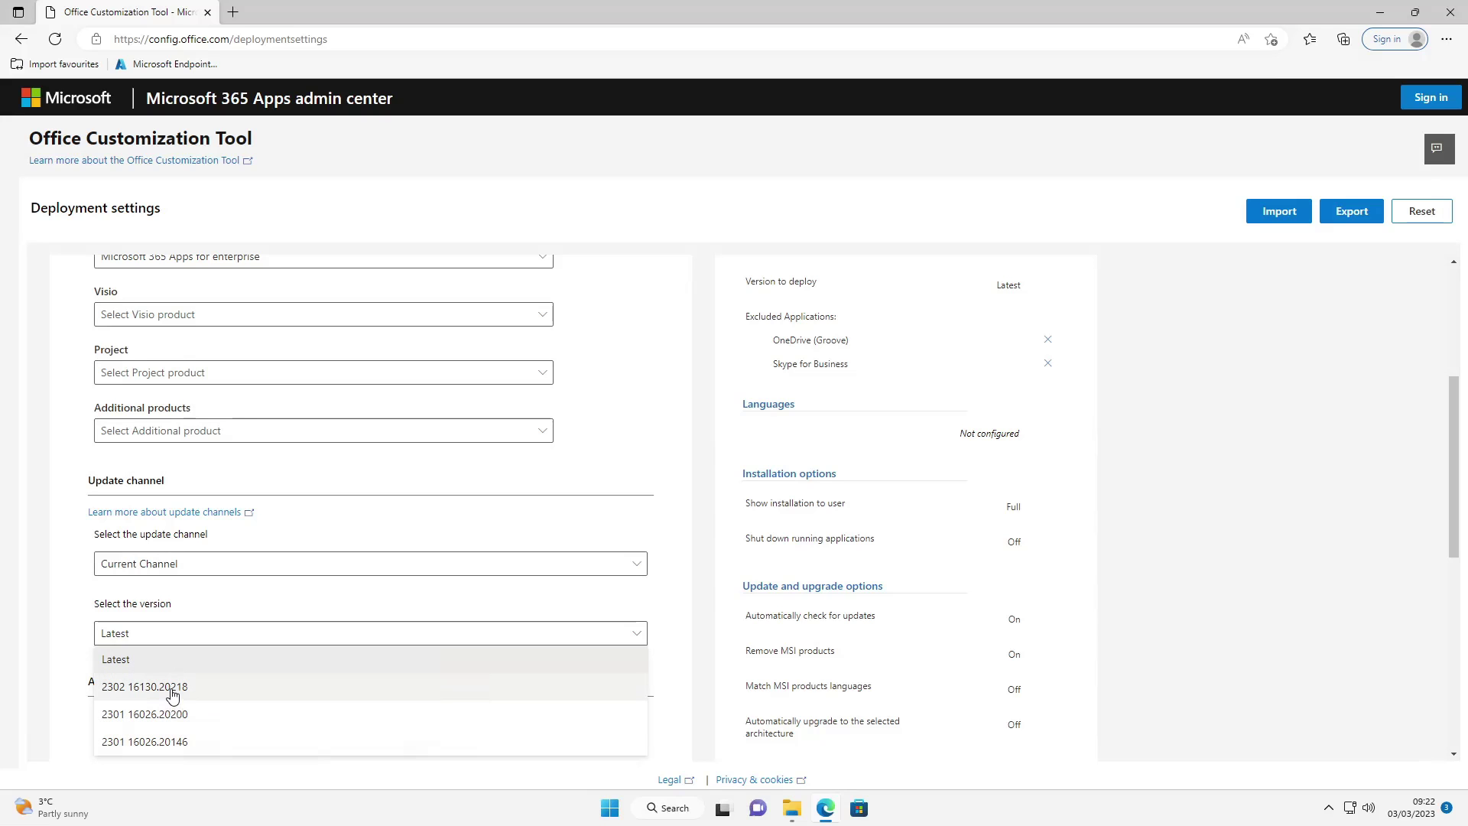
{"action": "left_click", "coordinate": [116, 670]}
{"action": "scroll", "coordinate": [68, 612], "scroll_direction": "down", "scroll_amount": 3}
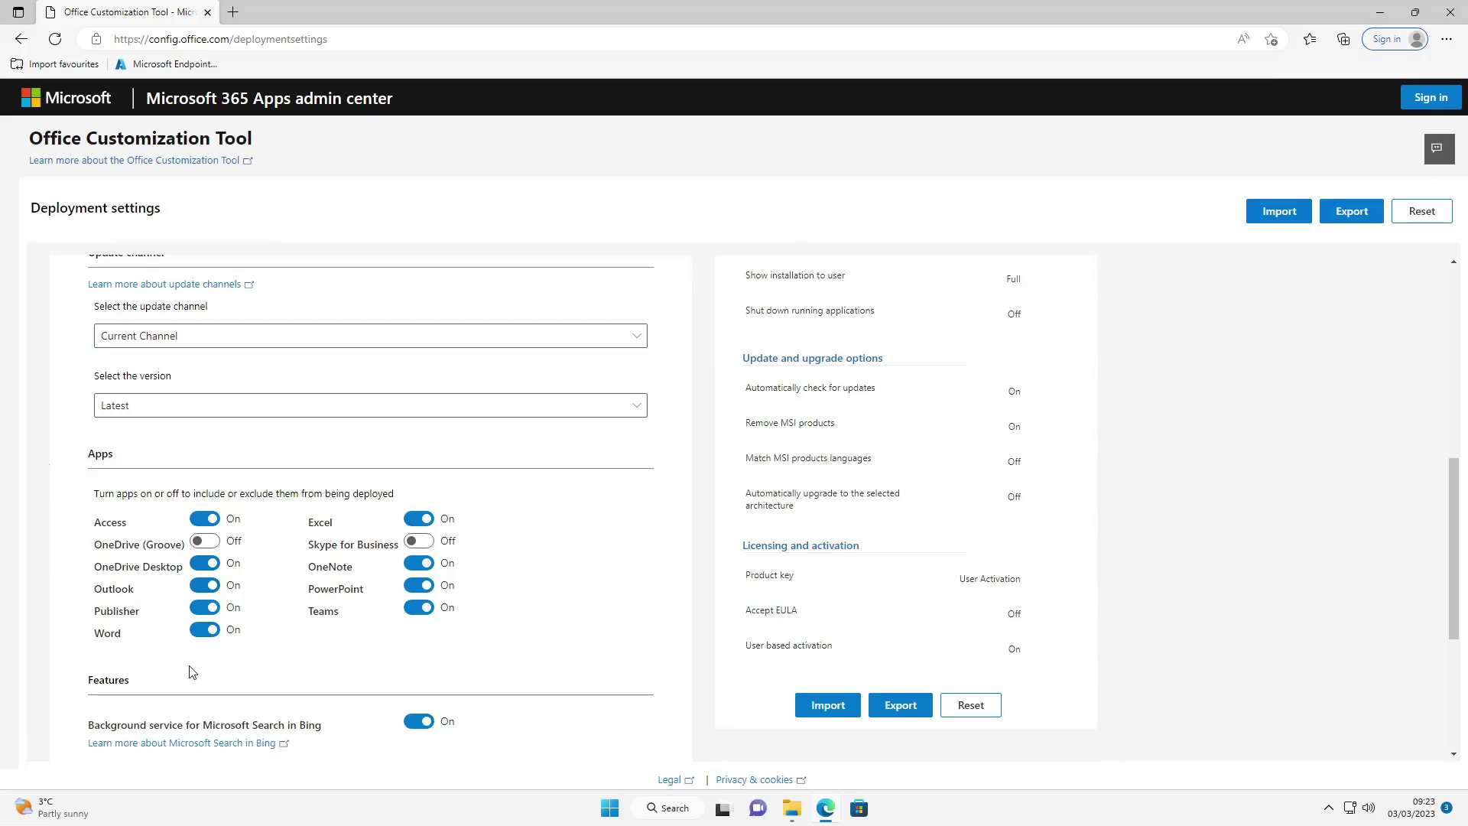
{"action": "left_click", "coordinate": [205, 564]}
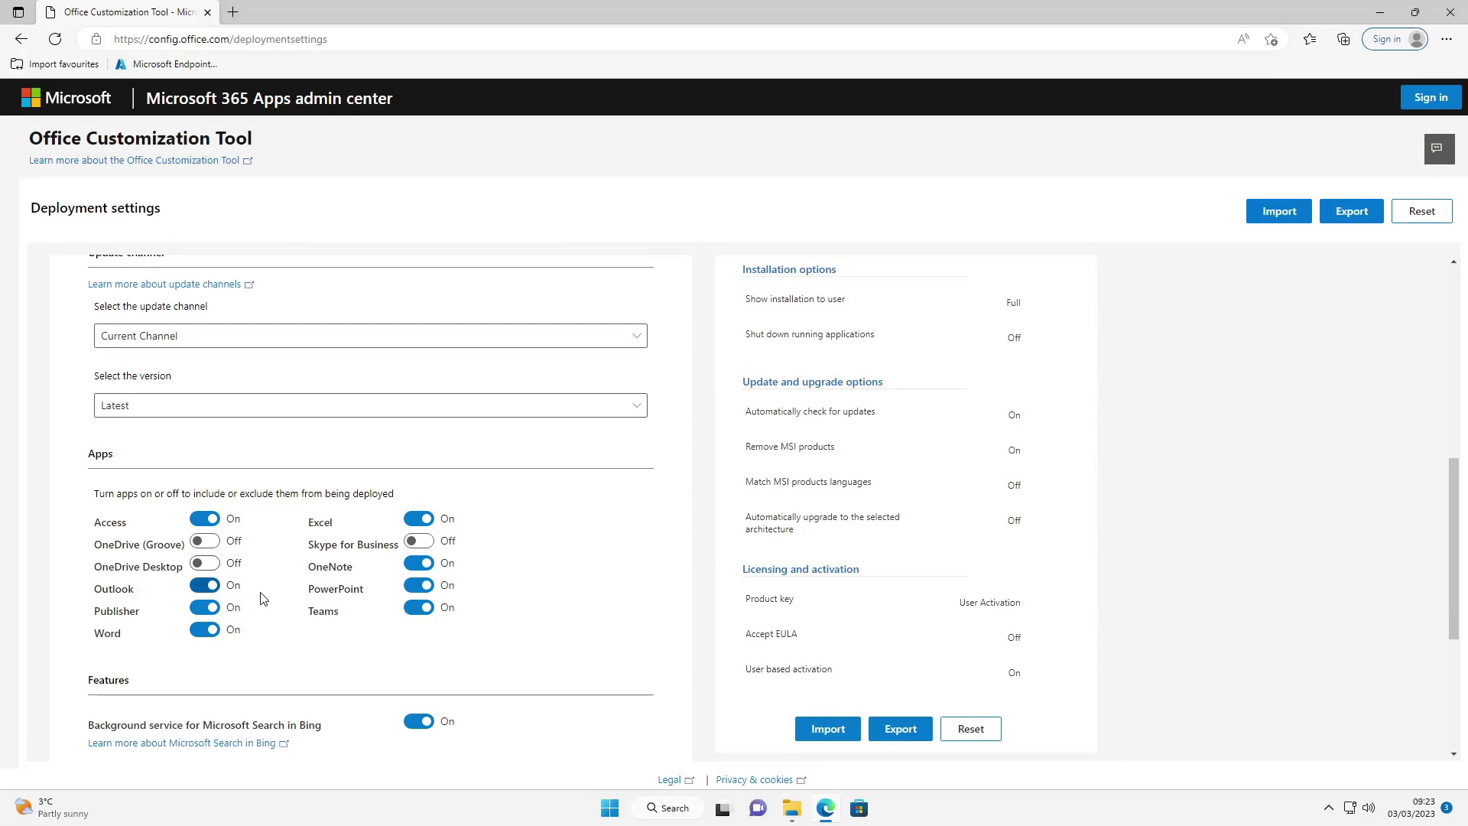
{"action": "left_click", "coordinate": [419, 609]}
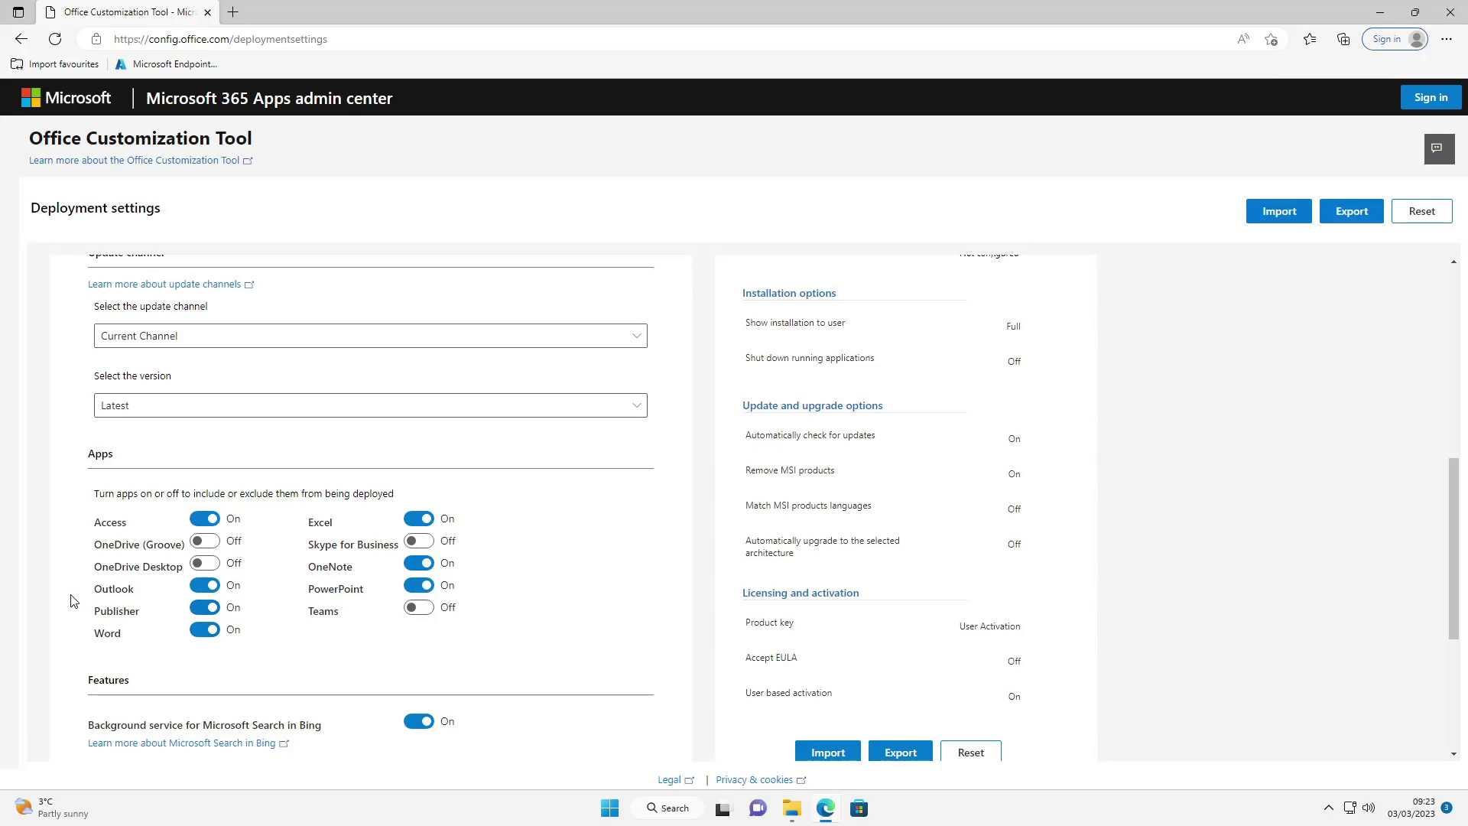
{"action": "scroll", "coordinate": [72, 601], "scroll_direction": "down", "scroll_amount": 2}
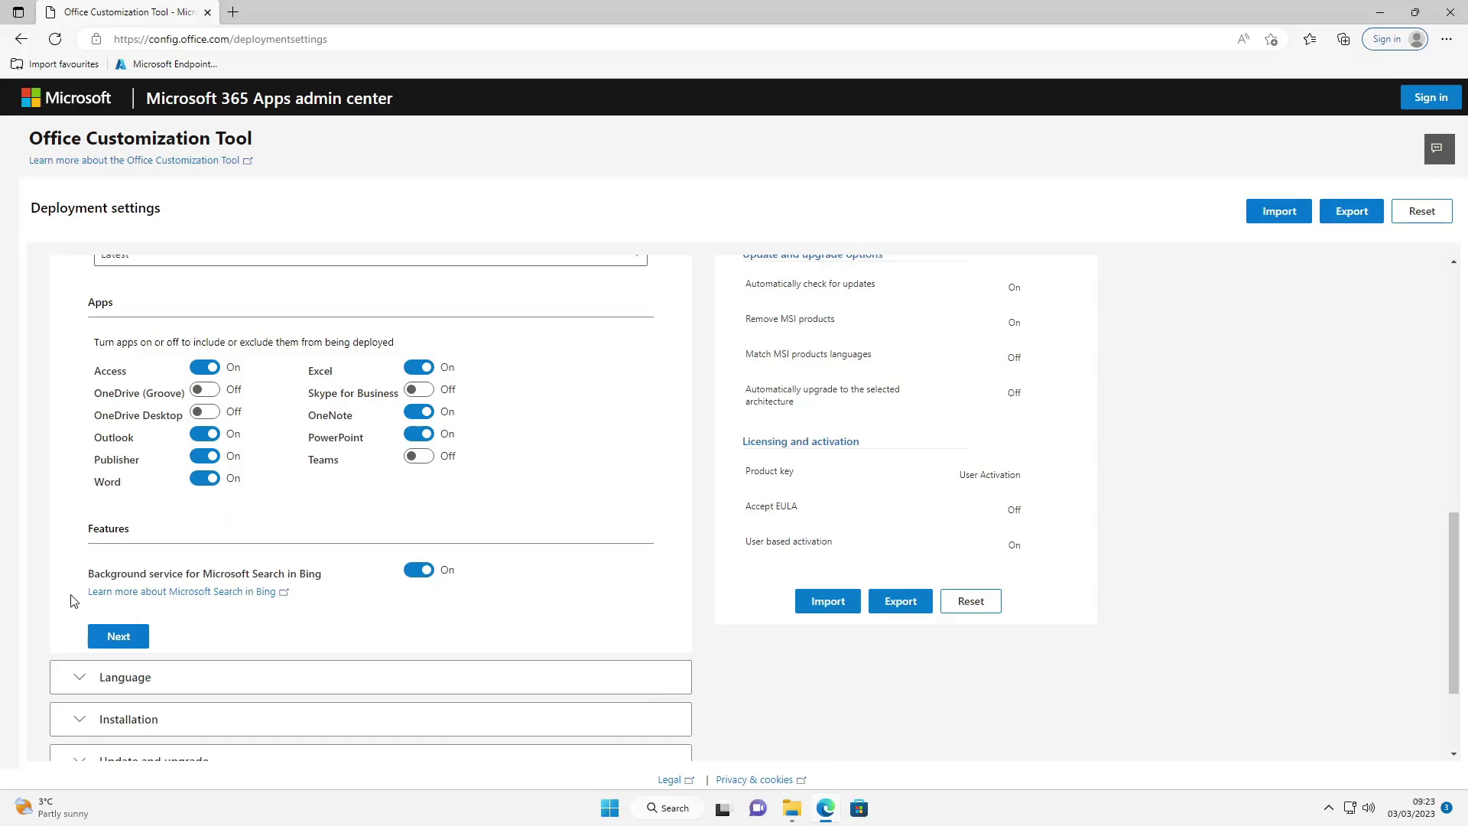
Set English (United Kingdom) as the primary language
{"action": "left_click", "coordinate": [132, 644]}
{"action": "left_click", "coordinate": [99, 435]}
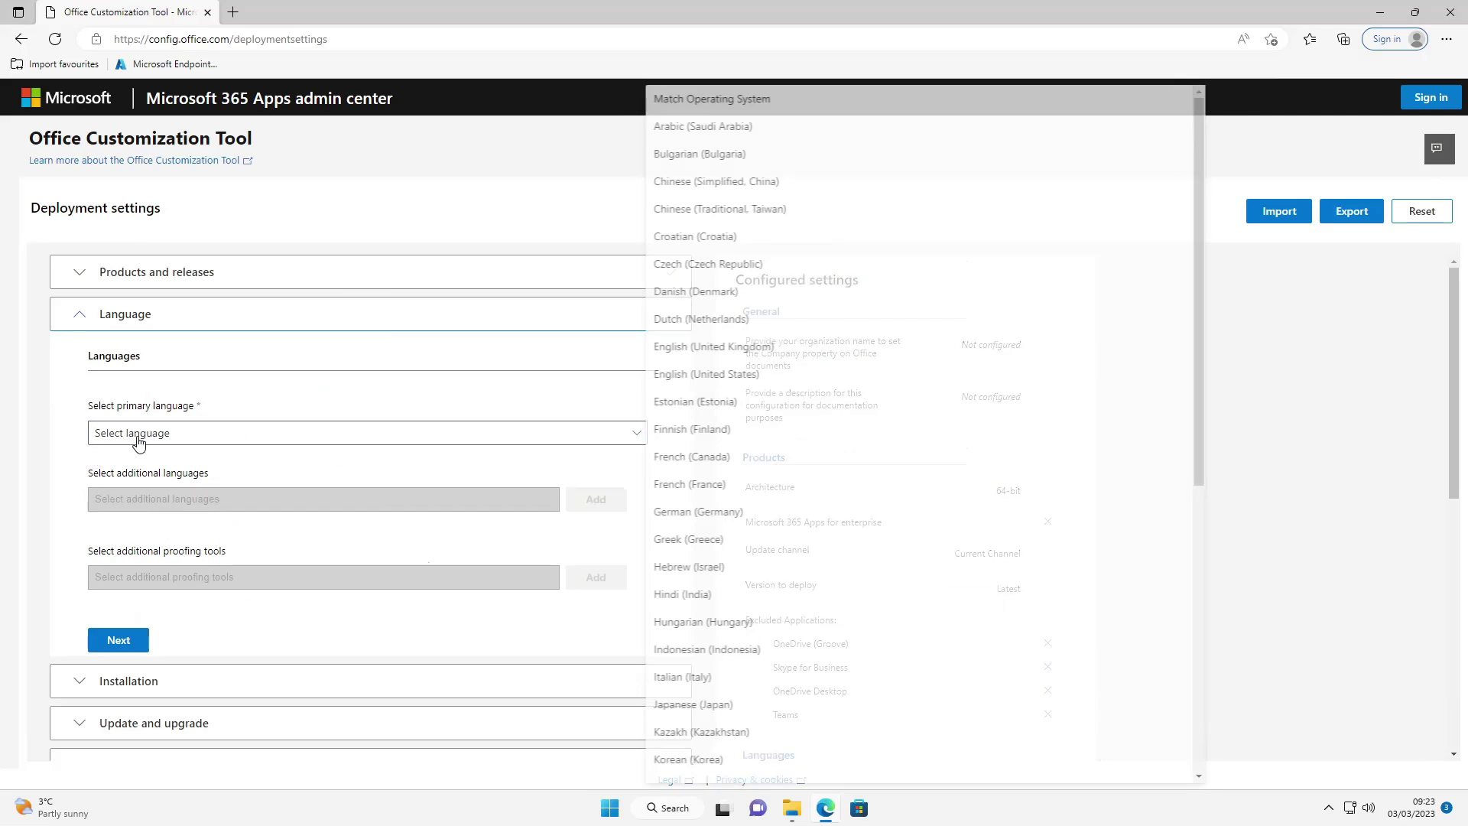
{"action": "left_click", "coordinate": [718, 350]}
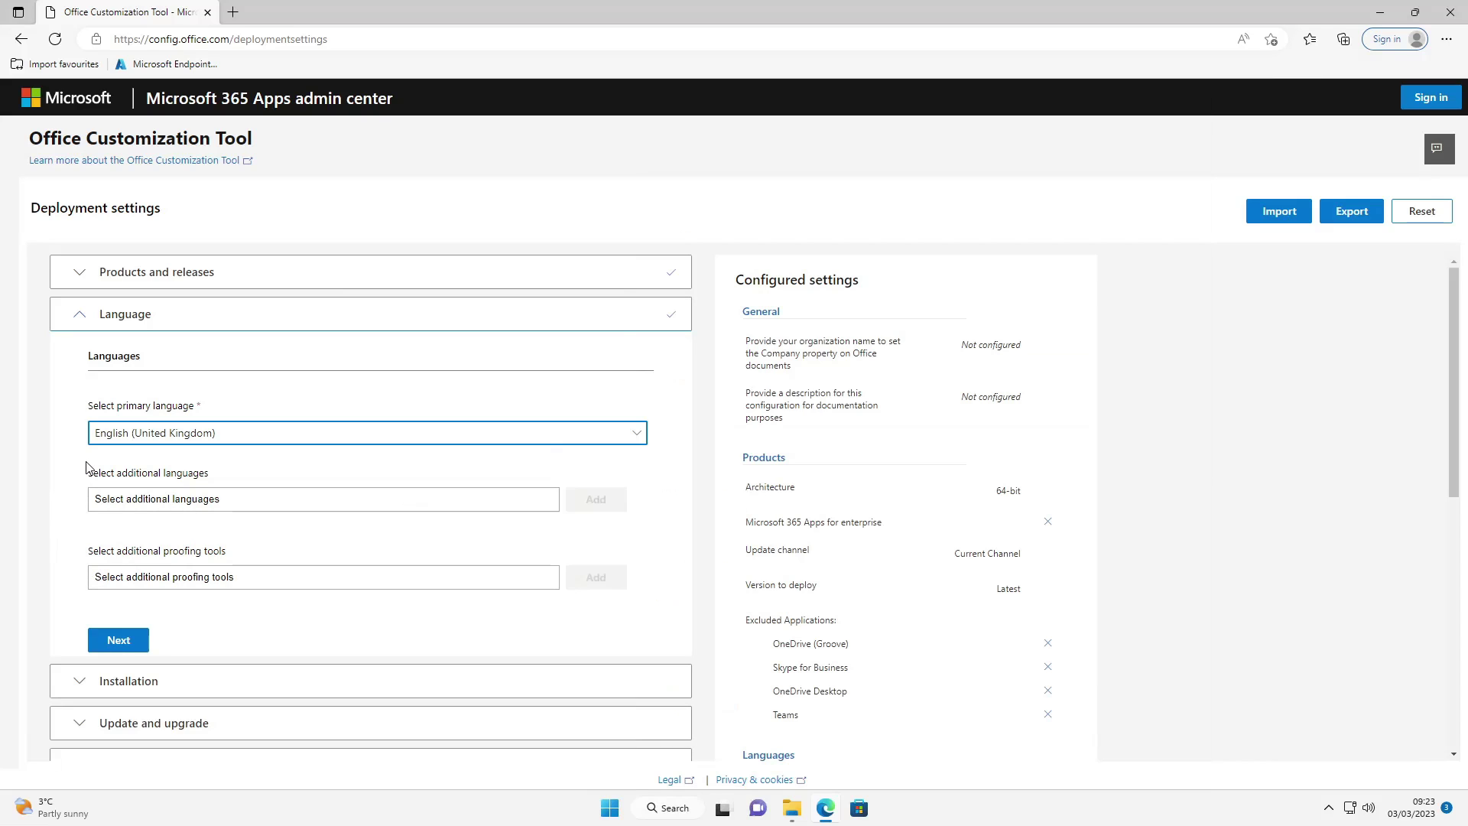
{"action": "left_click", "coordinate": [114, 640]}
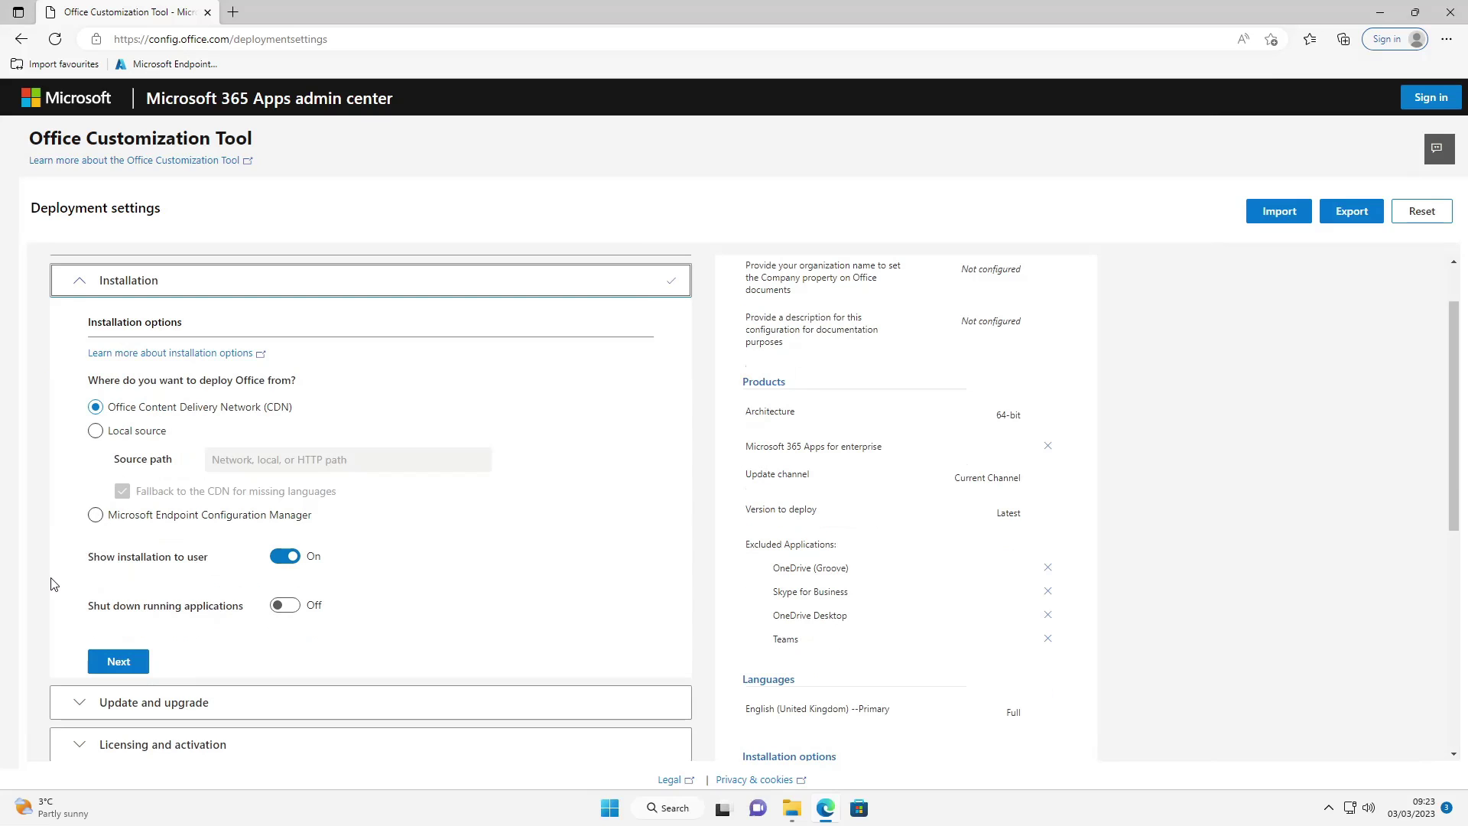
Keep default installation and update options, leaving MSI Office removal switched on
{"action": "left_click", "coordinate": [114, 662]}
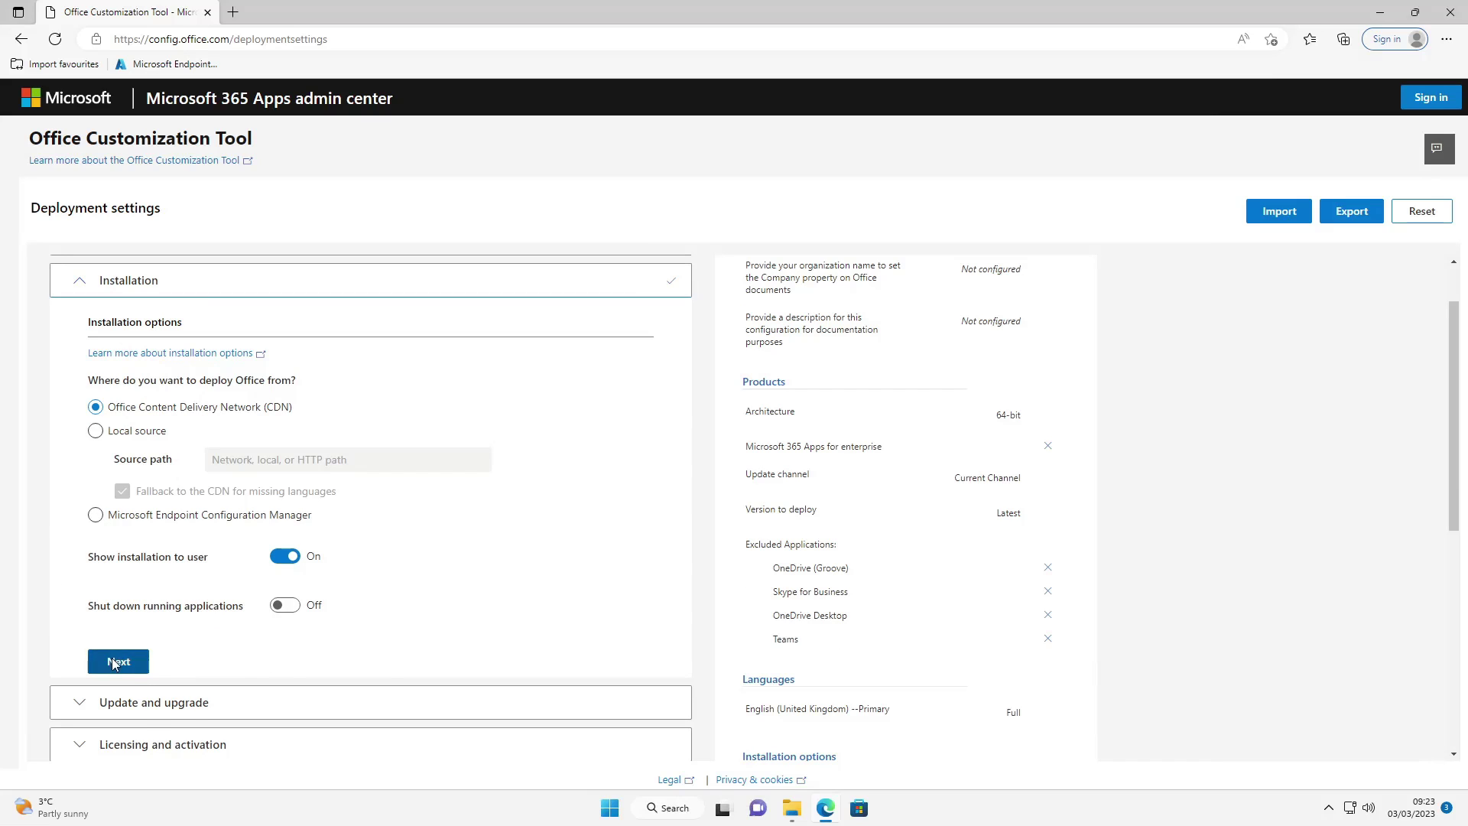
{"action": "scroll", "coordinate": [96, 552], "scroll_direction": "down", "scroll_amount": 2}
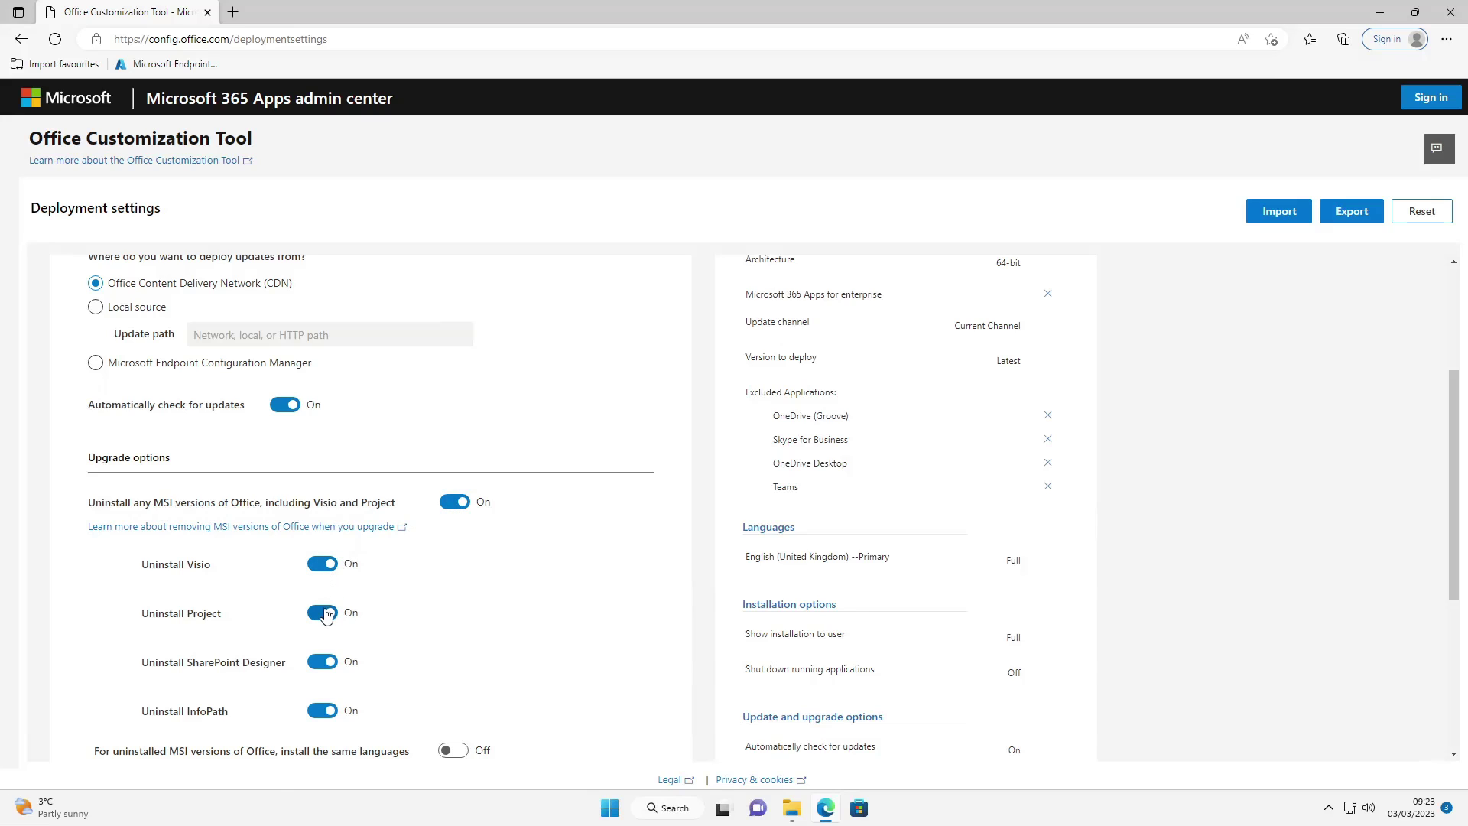
{"action": "scroll", "coordinate": [193, 682], "scroll_direction": "down", "scroll_amount": 1}
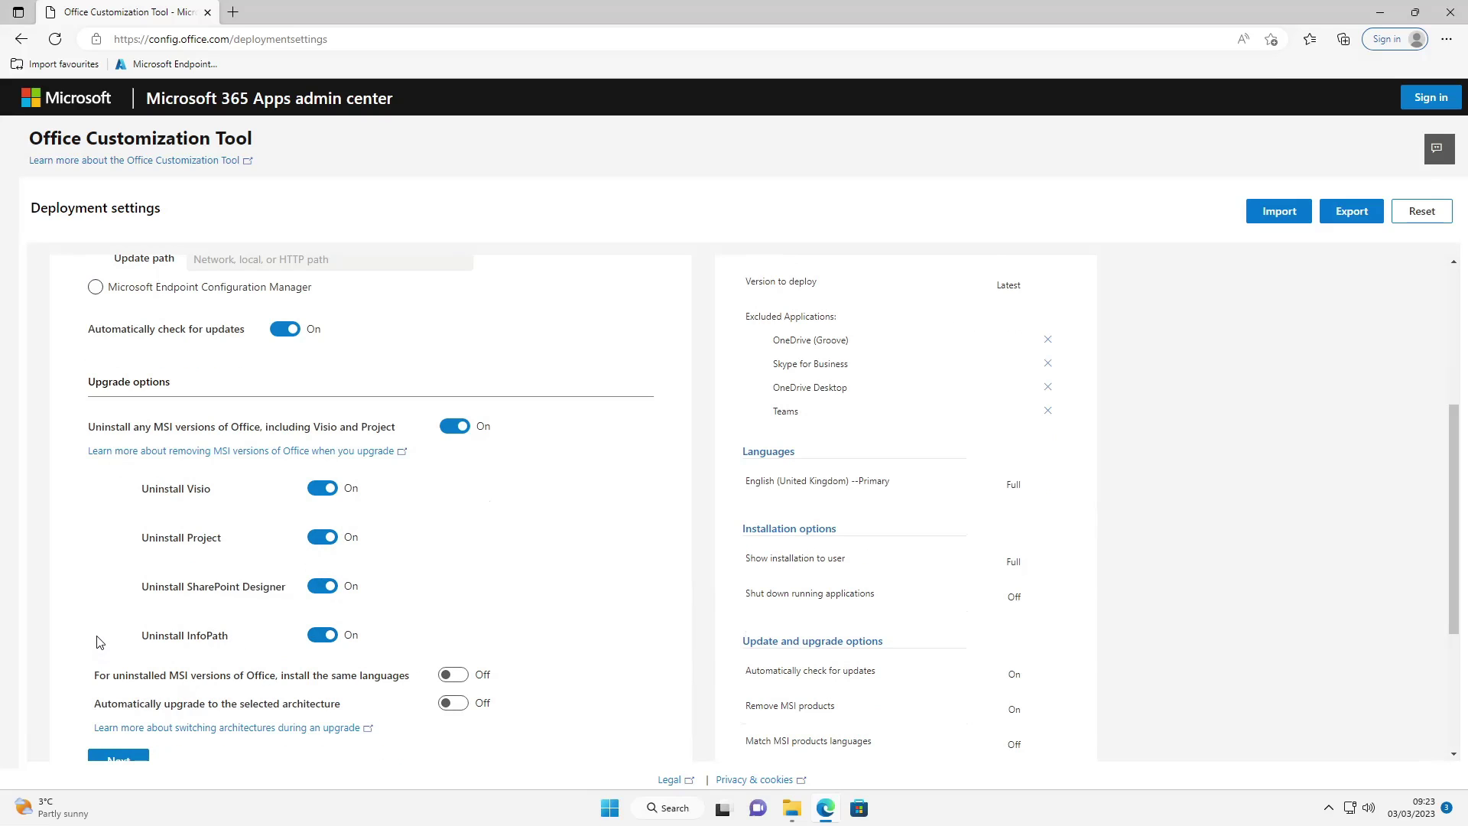
{"action": "scroll", "coordinate": [97, 641], "scroll_direction": "down", "scroll_amount": 1}
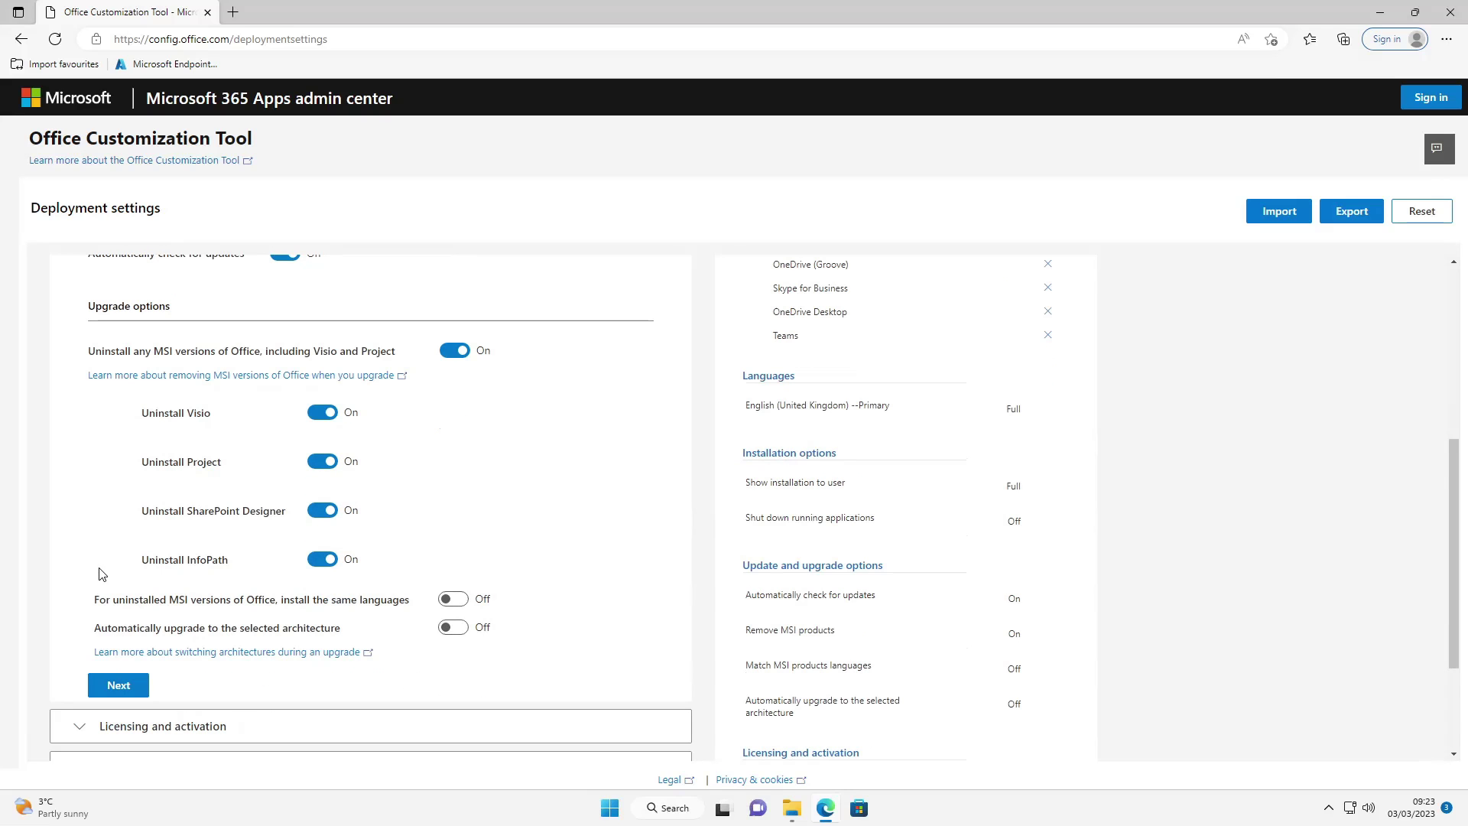
{"action": "scroll", "coordinate": [102, 574], "scroll_direction": "down", "scroll_amount": 1}
{"action": "left_click", "coordinate": [117, 607]}
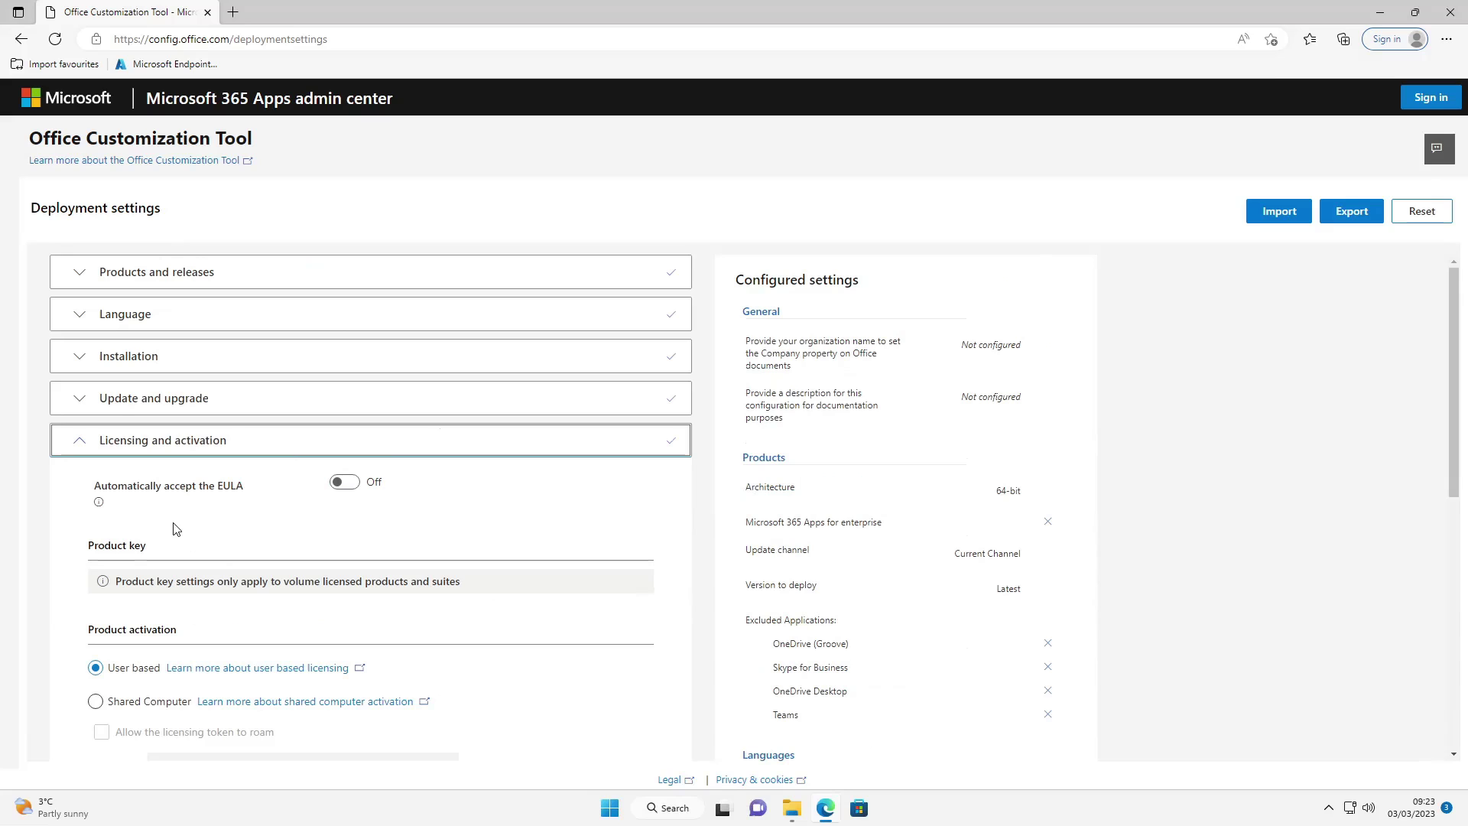
Turn on automatic EULA acceptance and set product activation to Shared Computer
{"action": "left_click", "coordinate": [343, 484]}
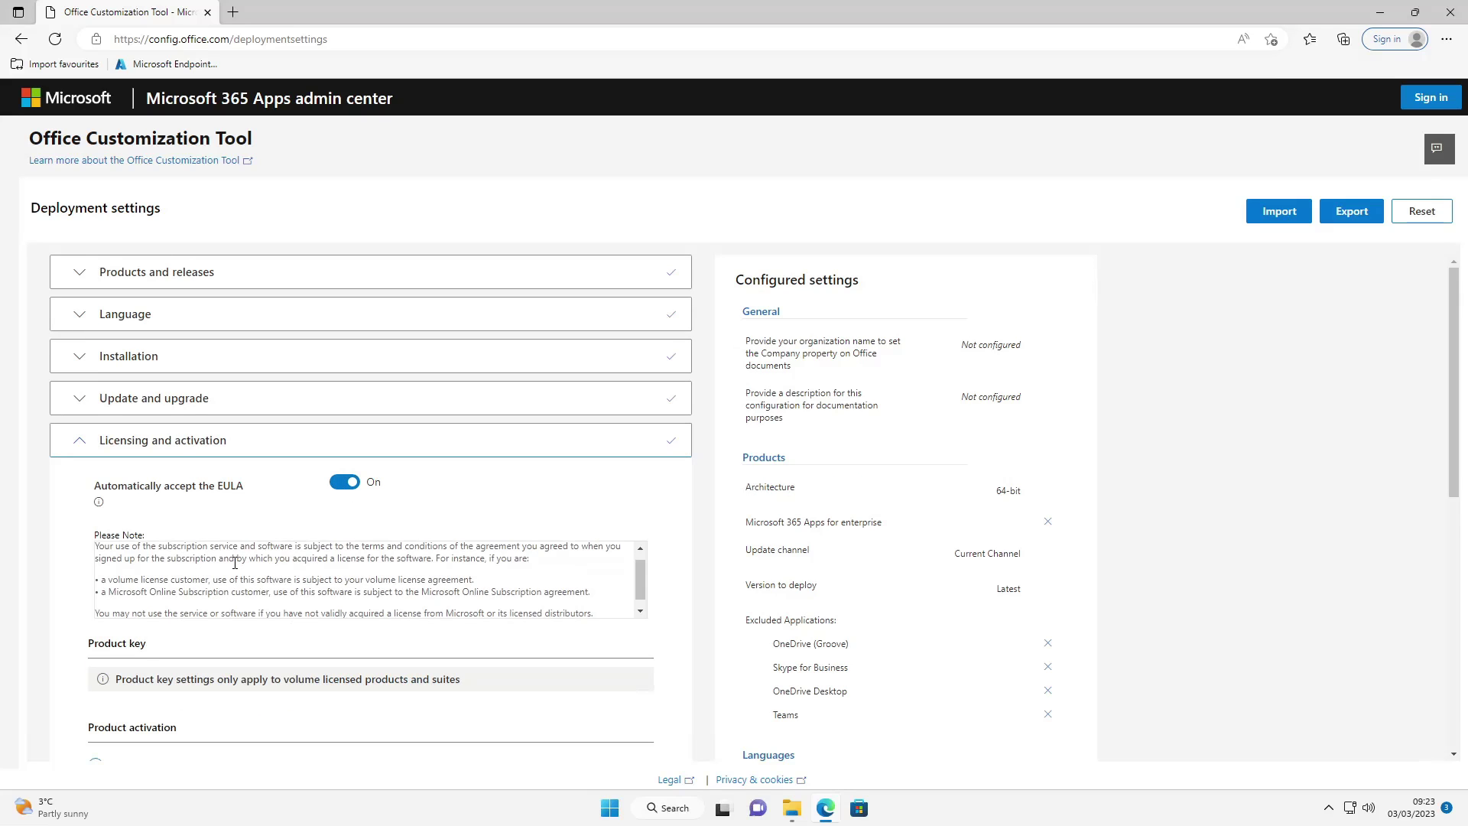
{"action": "scroll", "coordinate": [79, 632], "scroll_direction": "down", "scroll_amount": 3}
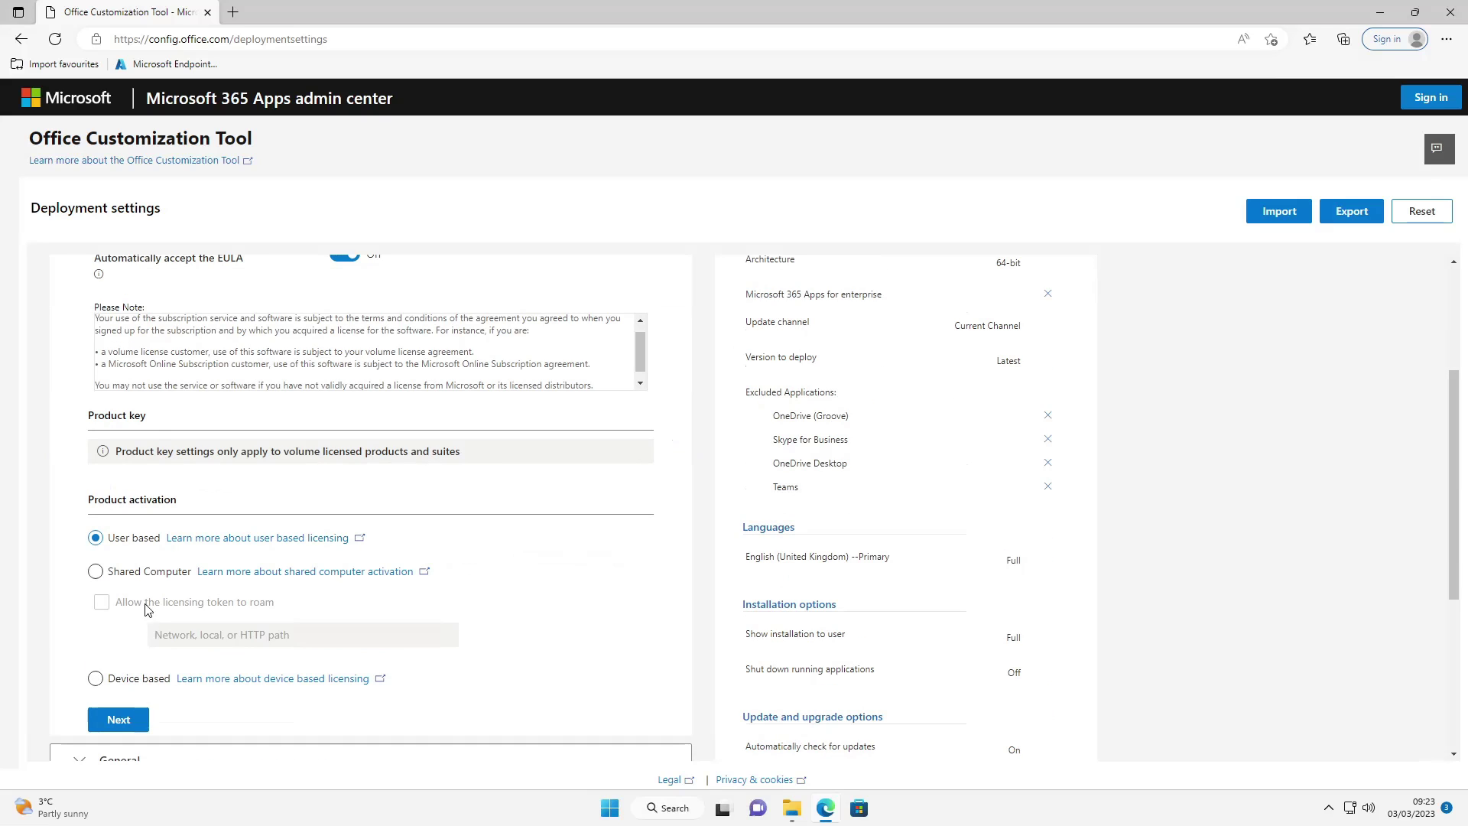
{"action": "left_click", "coordinate": [98, 573]}
{"action": "scroll", "coordinate": [54, 552], "scroll_direction": "down", "scroll_amount": 1}
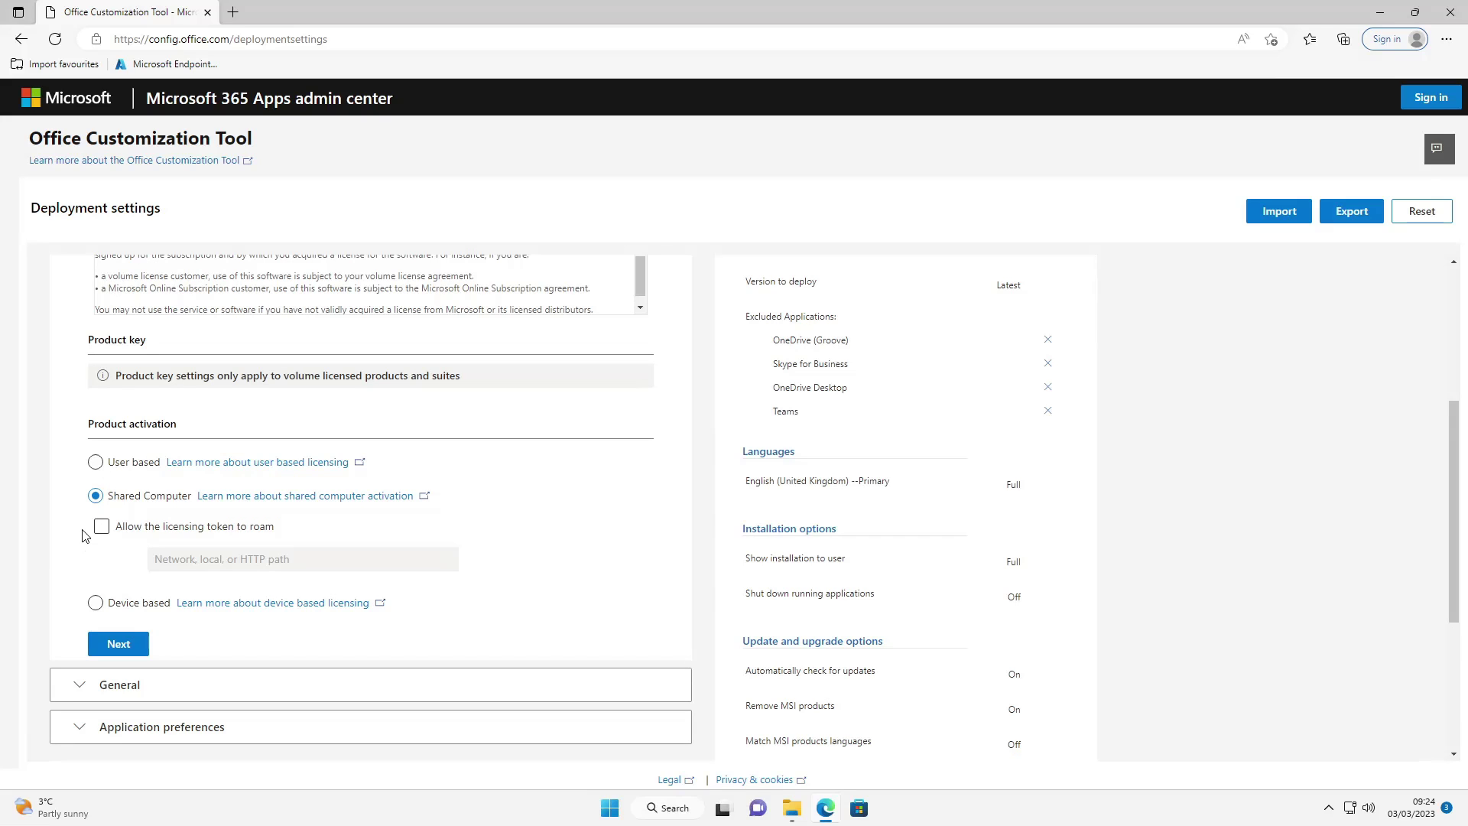
{"action": "scroll", "coordinate": [84, 535], "scroll_direction": "down", "scroll_amount": 1}
Set the organization name to The Deployment Guy in General settings
{"action": "left_click", "coordinate": [118, 564]}
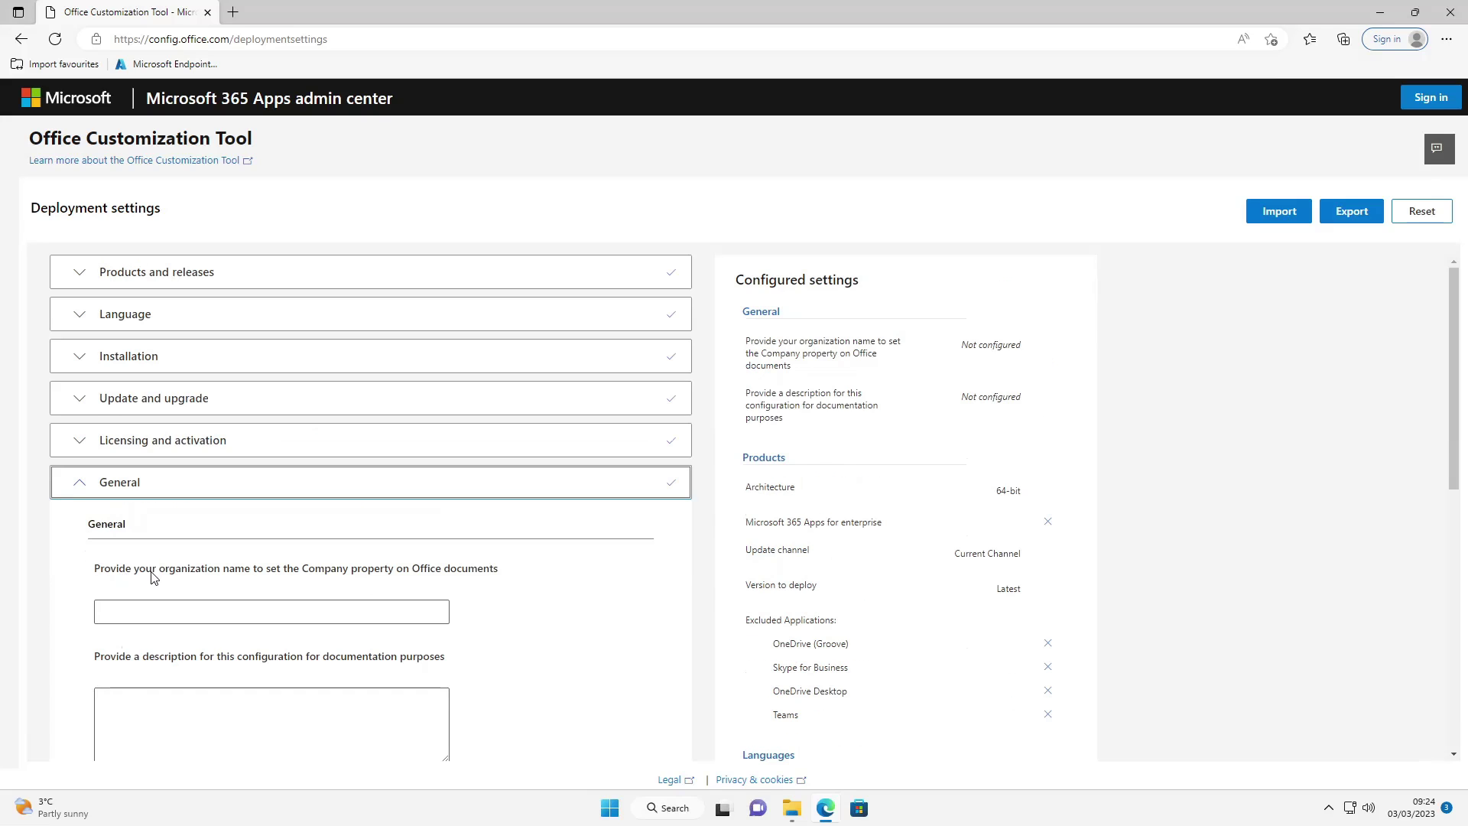
{"action": "left_click", "coordinate": [142, 611]}
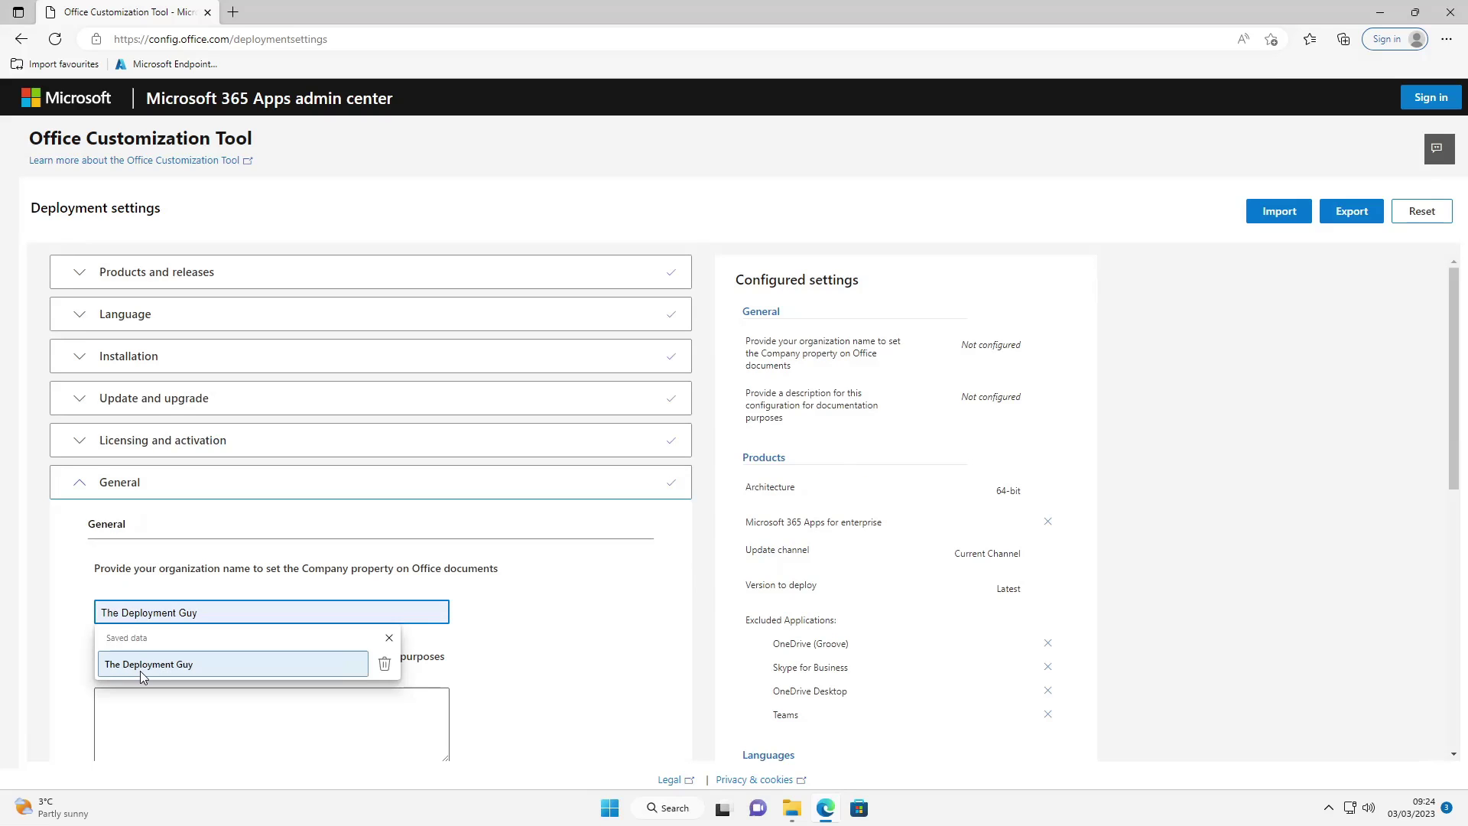
{"action": "left_click", "coordinate": [144, 673]}
{"action": "scroll", "coordinate": [63, 602], "scroll_direction": "down", "scroll_amount": 3}
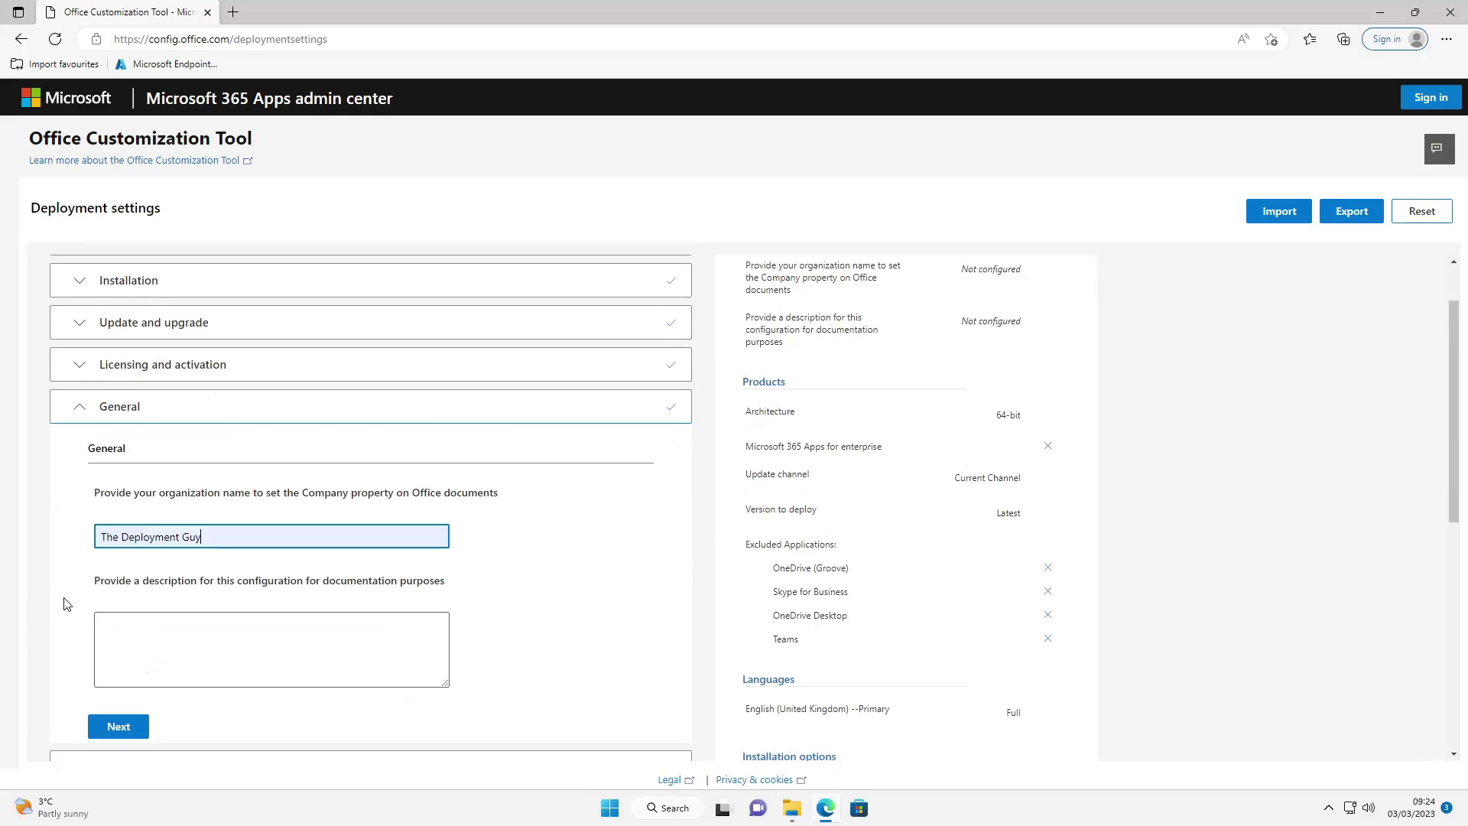
Finish the configuration, leaving all application preferences unchanged
{"action": "left_click", "coordinate": [136, 579]}
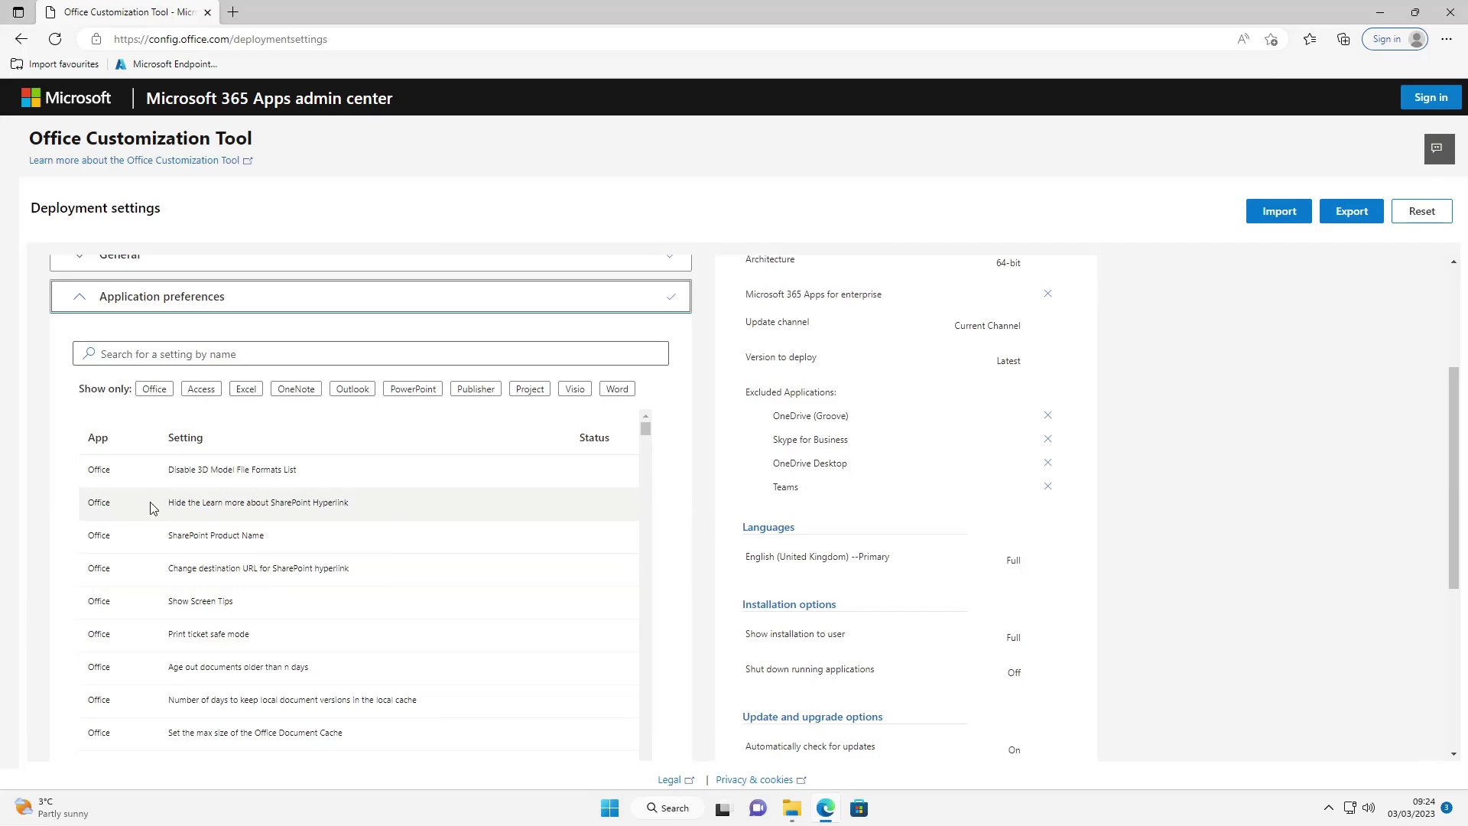
{"action": "scroll", "coordinate": [127, 556], "scroll_direction": "down", "scroll_amount": 1}
{"action": "scroll", "coordinate": [128, 557], "scroll_direction": "down", "scroll_amount": 10}
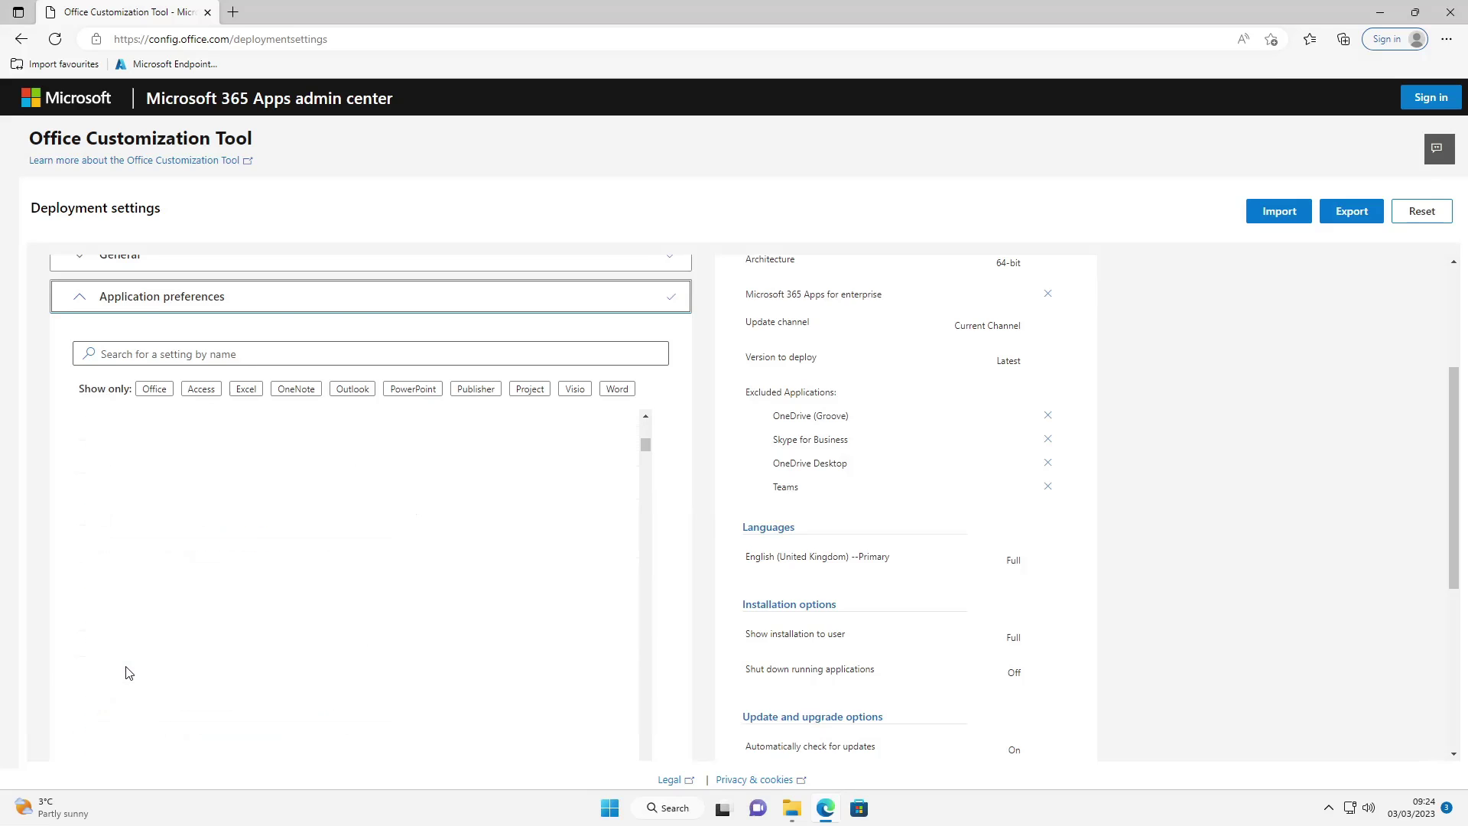
{"action": "scroll", "coordinate": [38, 642], "scroll_direction": "down", "scroll_amount": 5}
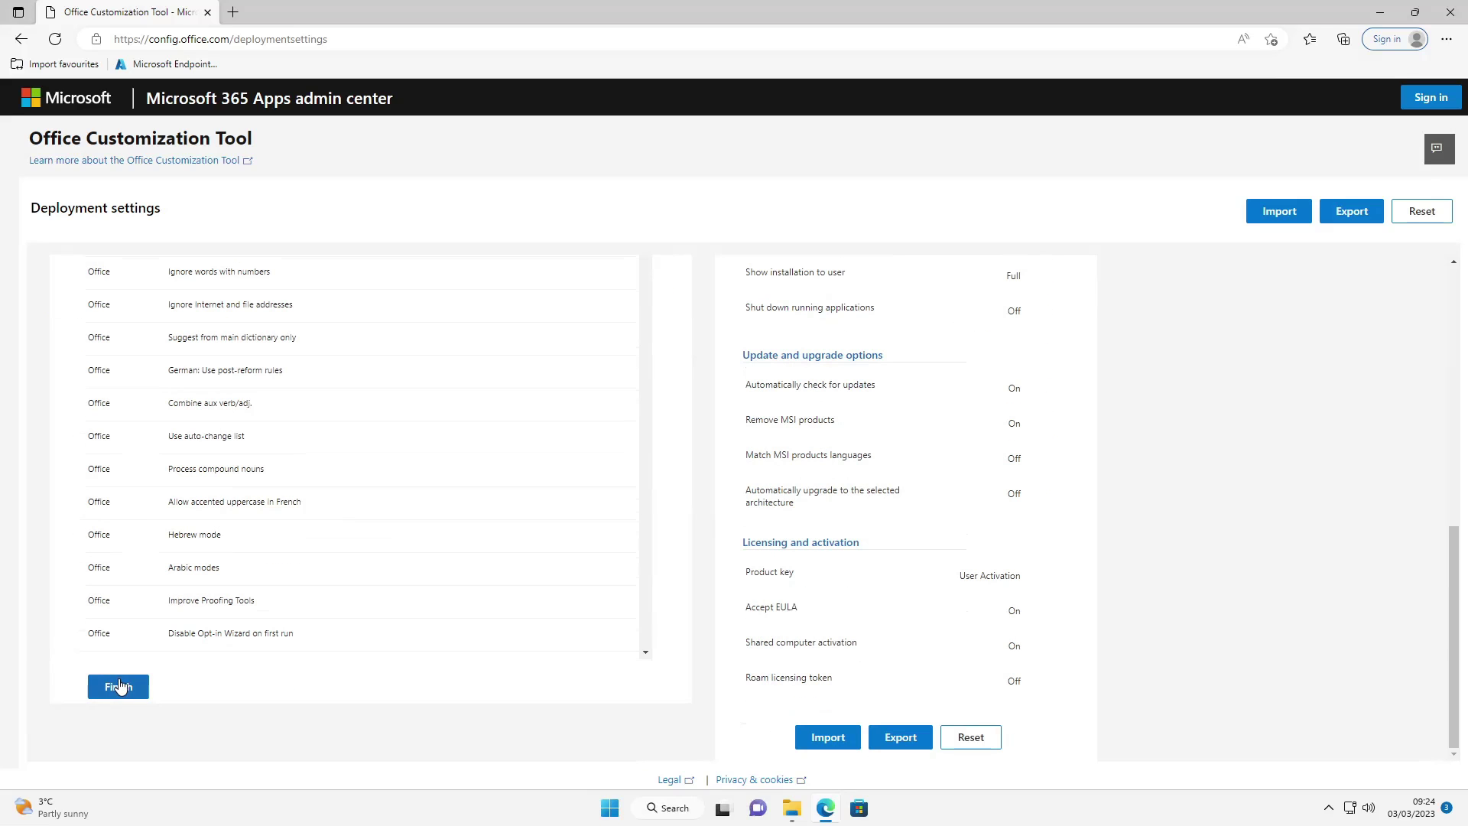
{"action": "left_click", "coordinate": [119, 686]}
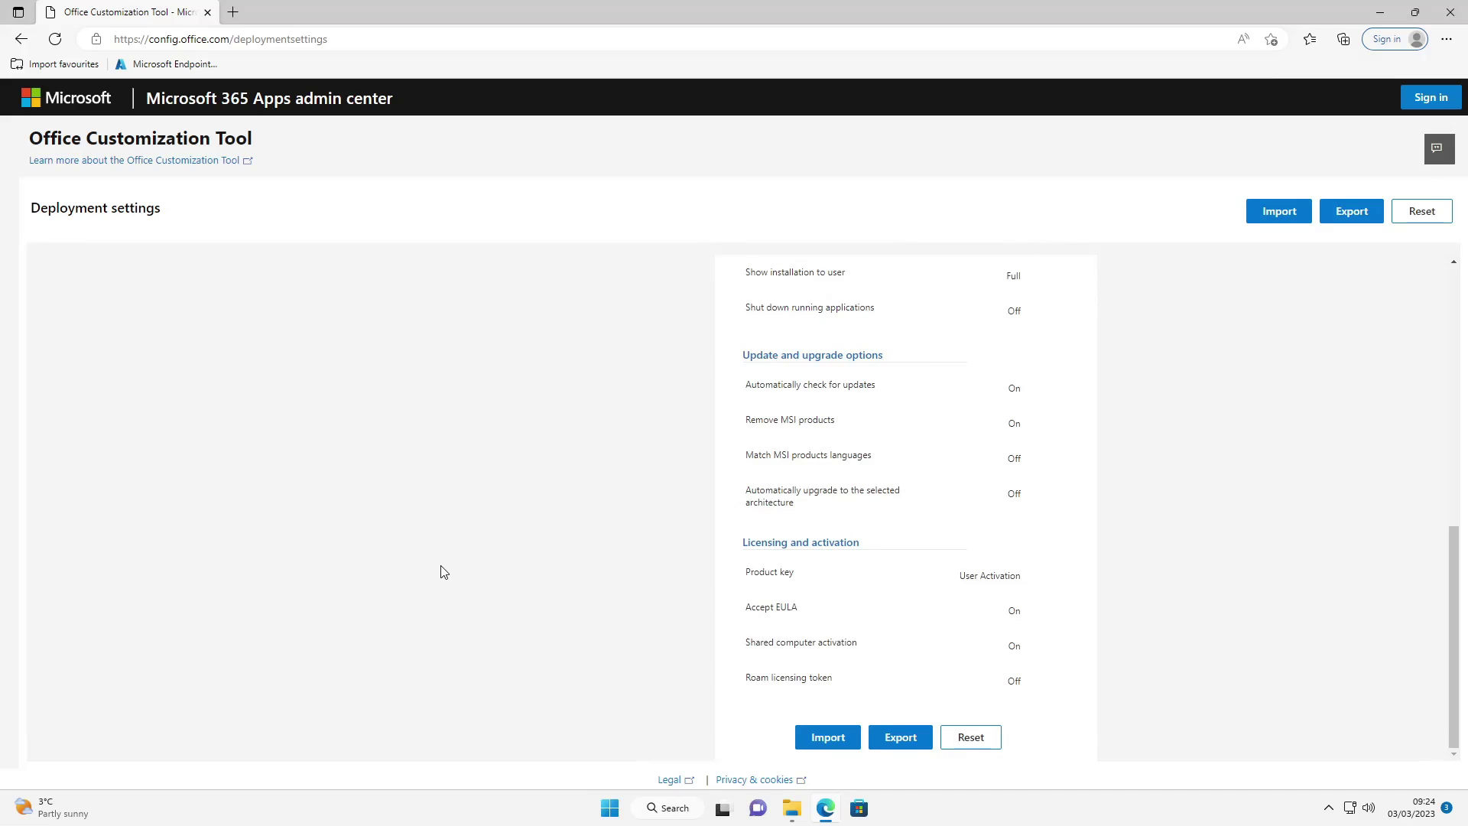
{"action": "scroll", "coordinate": [377, 508], "scroll_direction": "up", "scroll_amount": 15}
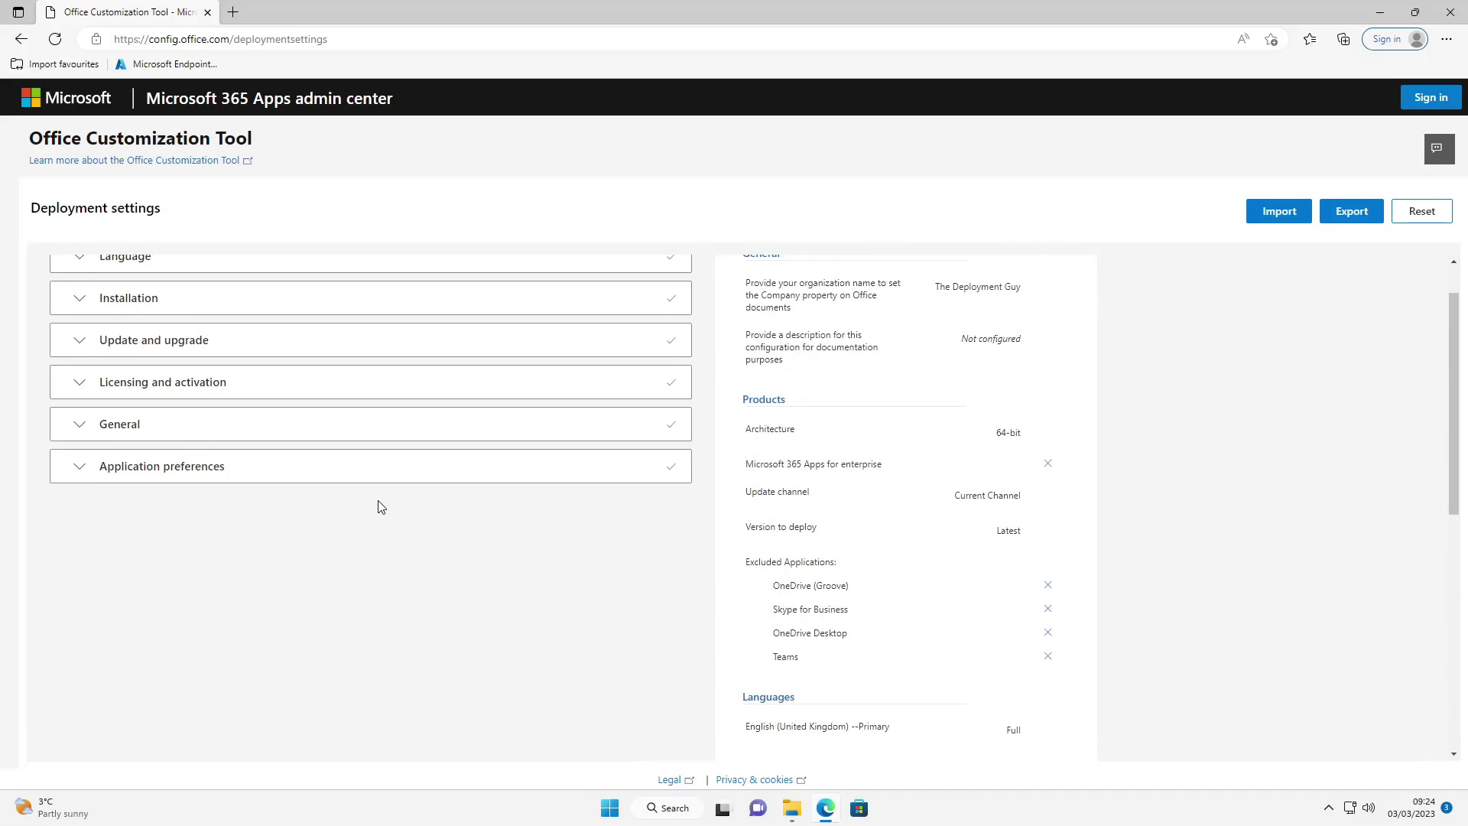
Choose Office Open XML formats as the default file format for export
{"action": "left_click", "coordinate": [1351, 217]}
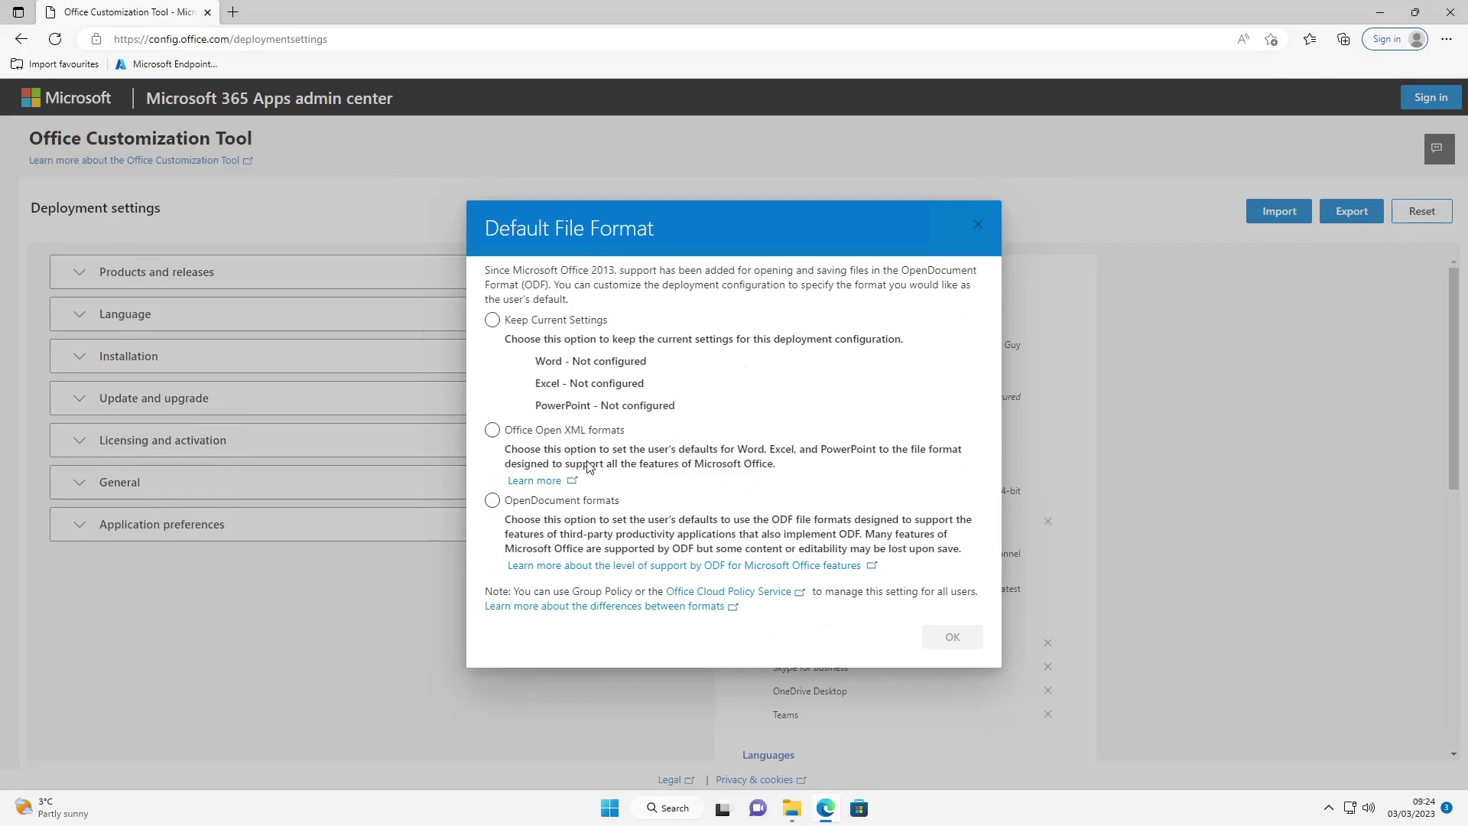
{"action": "left_click", "coordinate": [495, 432]}
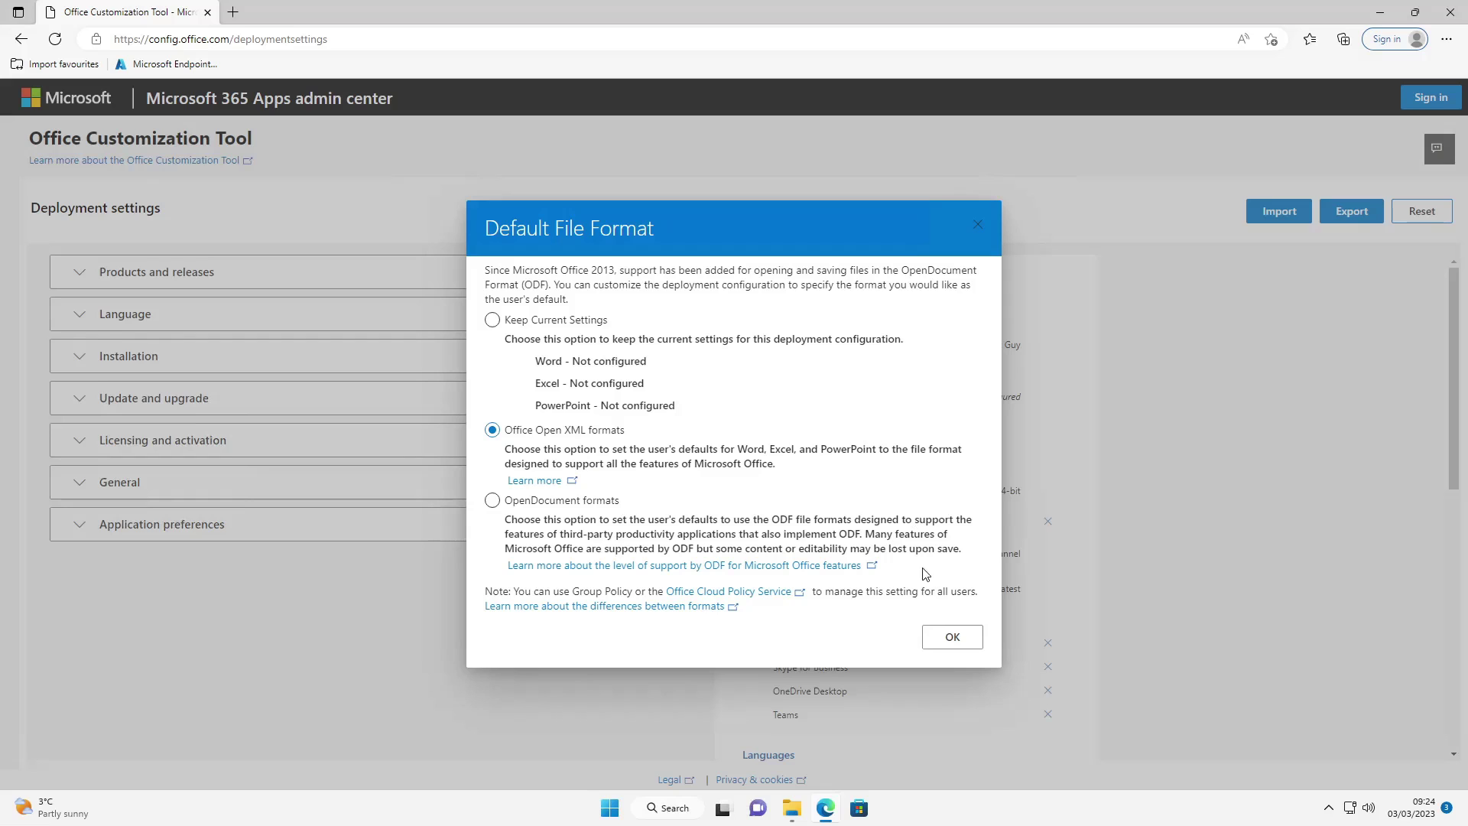
{"action": "left_click", "coordinate": [949, 640]}
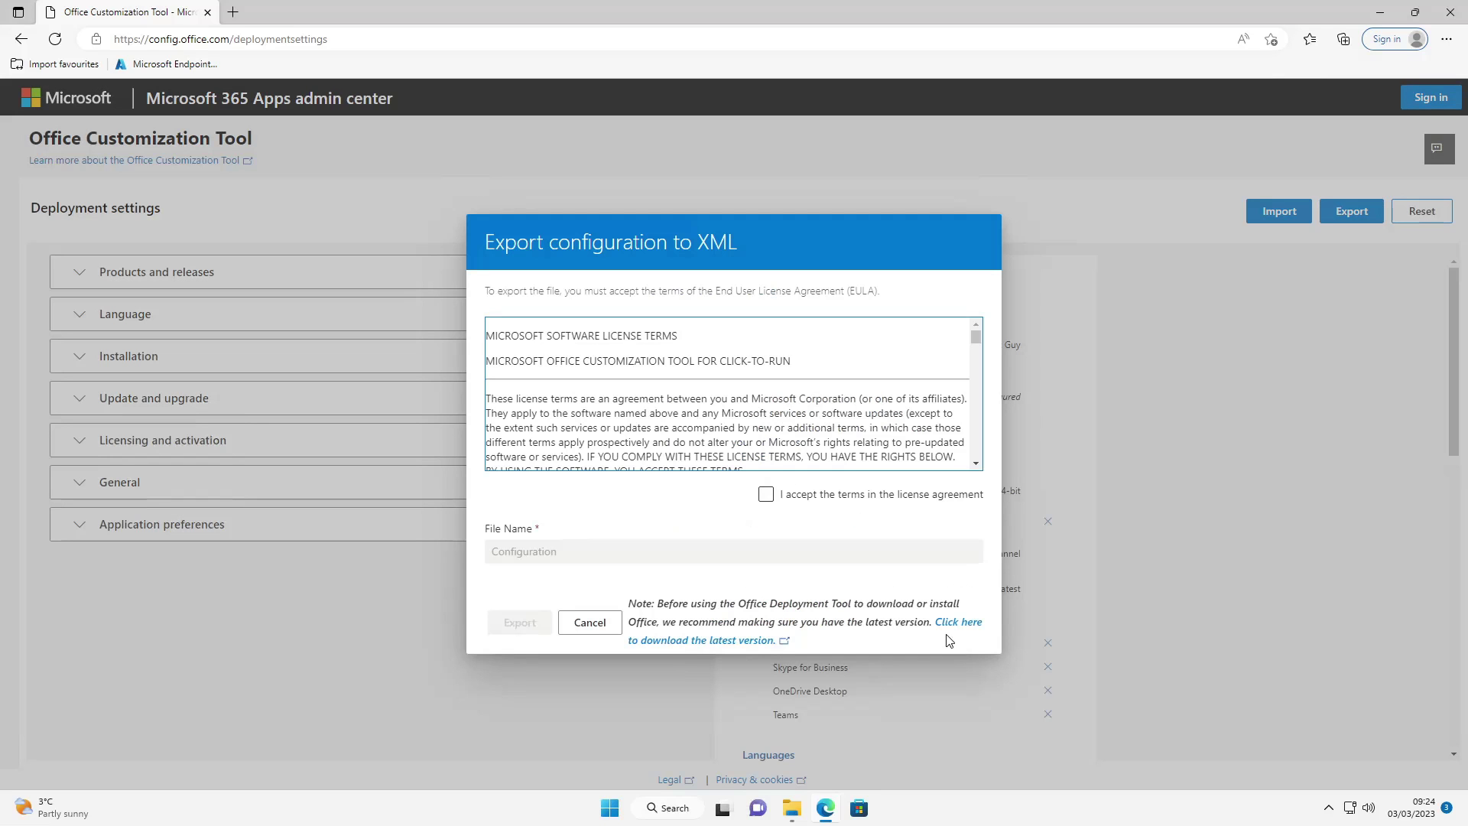
Accept the export licence terms and export the configuration as Install.xml
{"action": "left_click", "coordinate": [765, 494]}
{"action": "left_click", "coordinate": [764, 497]}
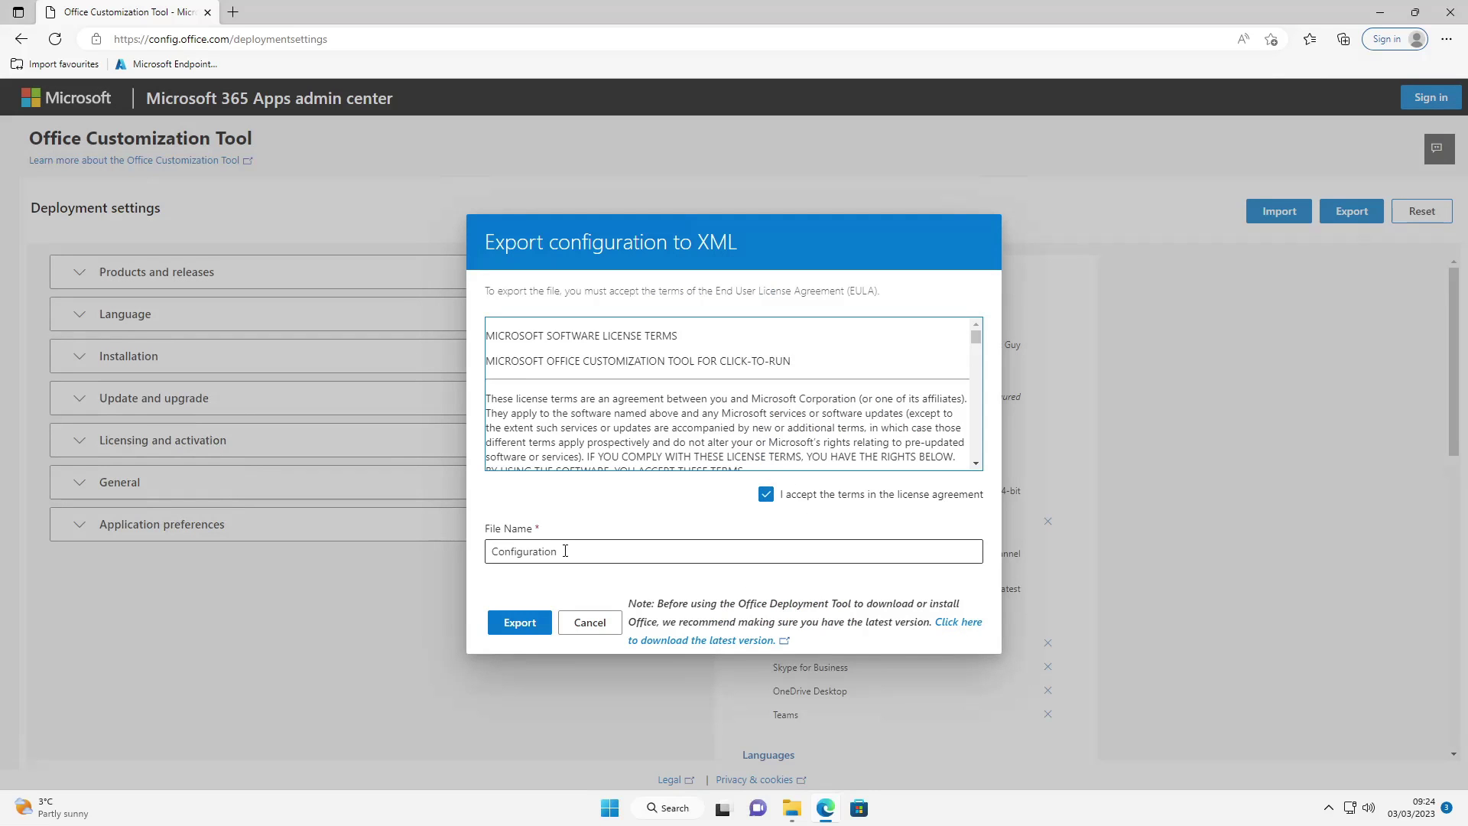
{"action": "left_click_drag", "start_coordinate": [659, 551], "coordinate": [469, 557]}
{"action": "type", "text": "Install"}
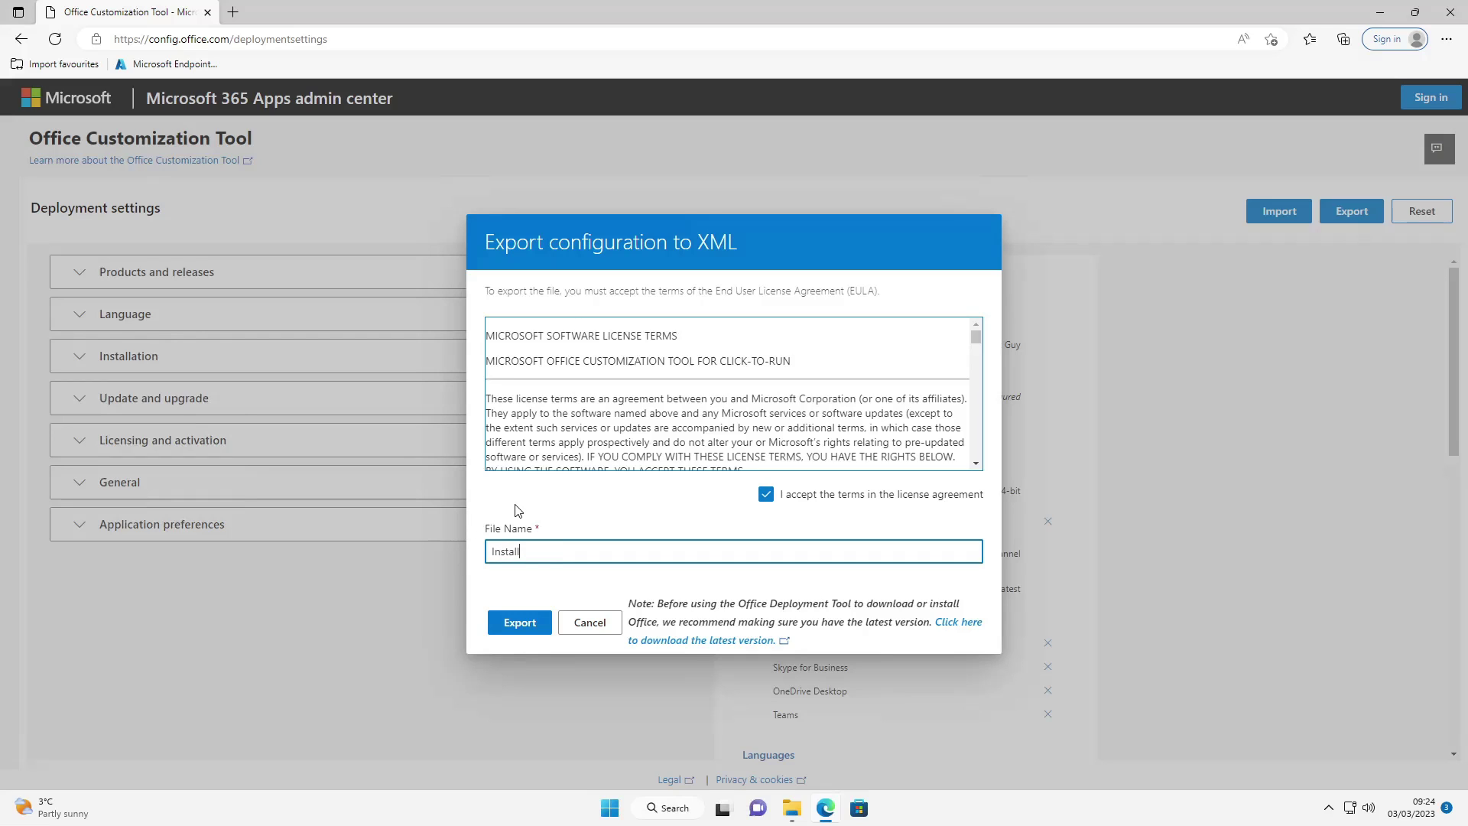
{"action": "left_click", "coordinate": [520, 623]}
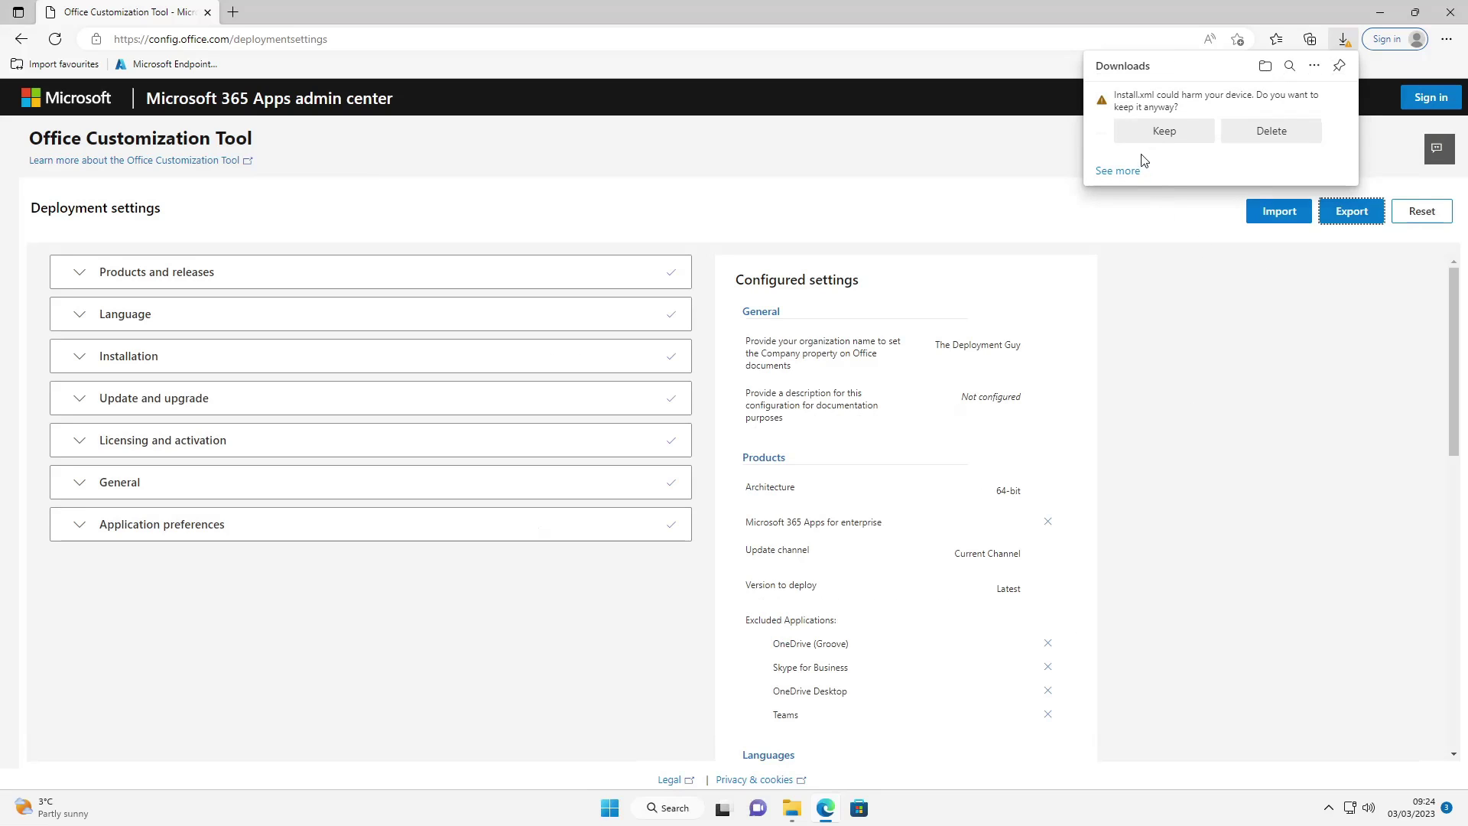
Keep the downloaded Install.xml and copy it into C:\Office
{"action": "left_click", "coordinate": [1156, 133]}
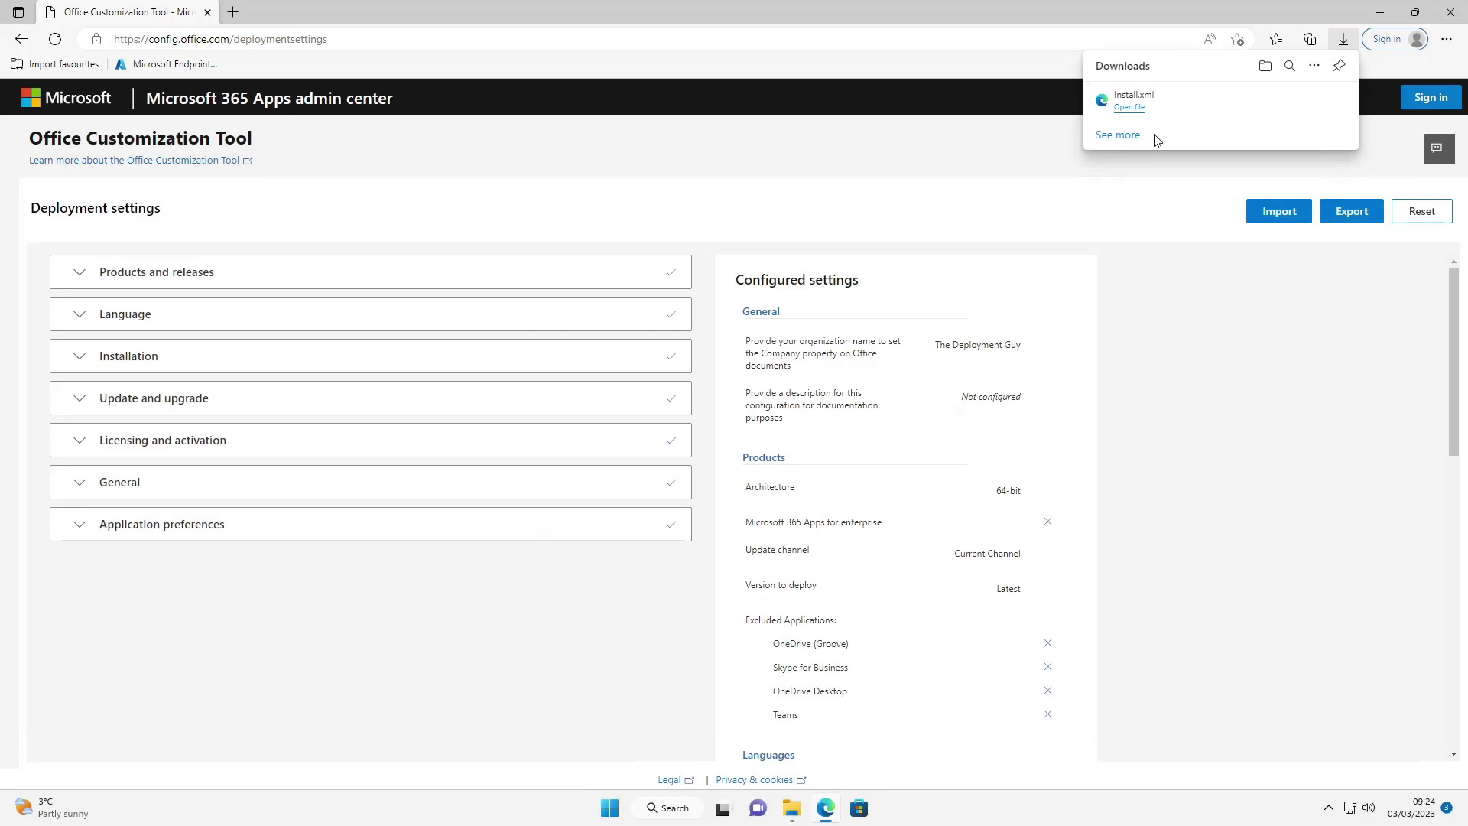
{"action": "left_click", "coordinate": [1292, 102]}
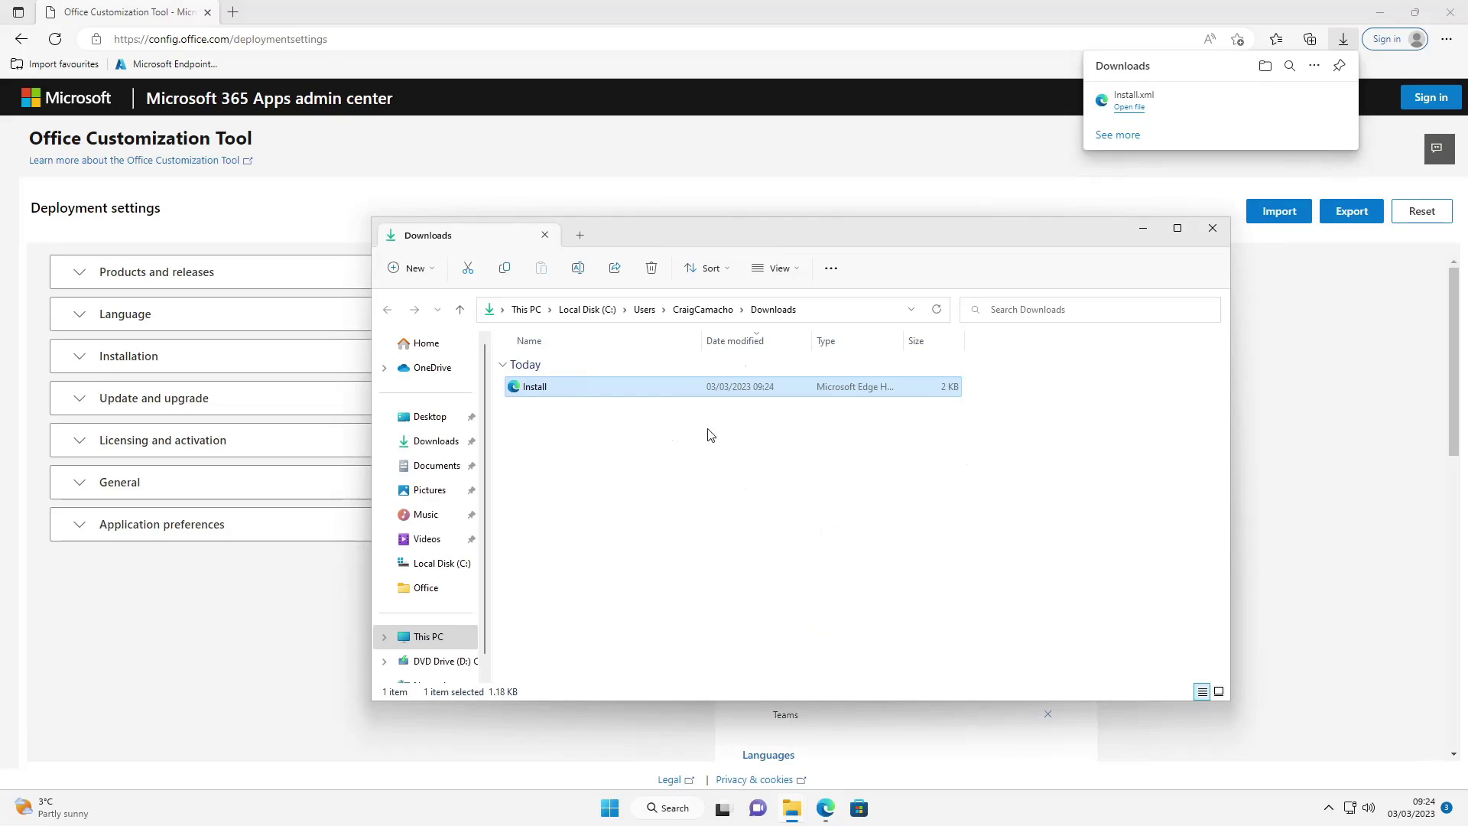
{"action": "right_click", "coordinate": [581, 387]}
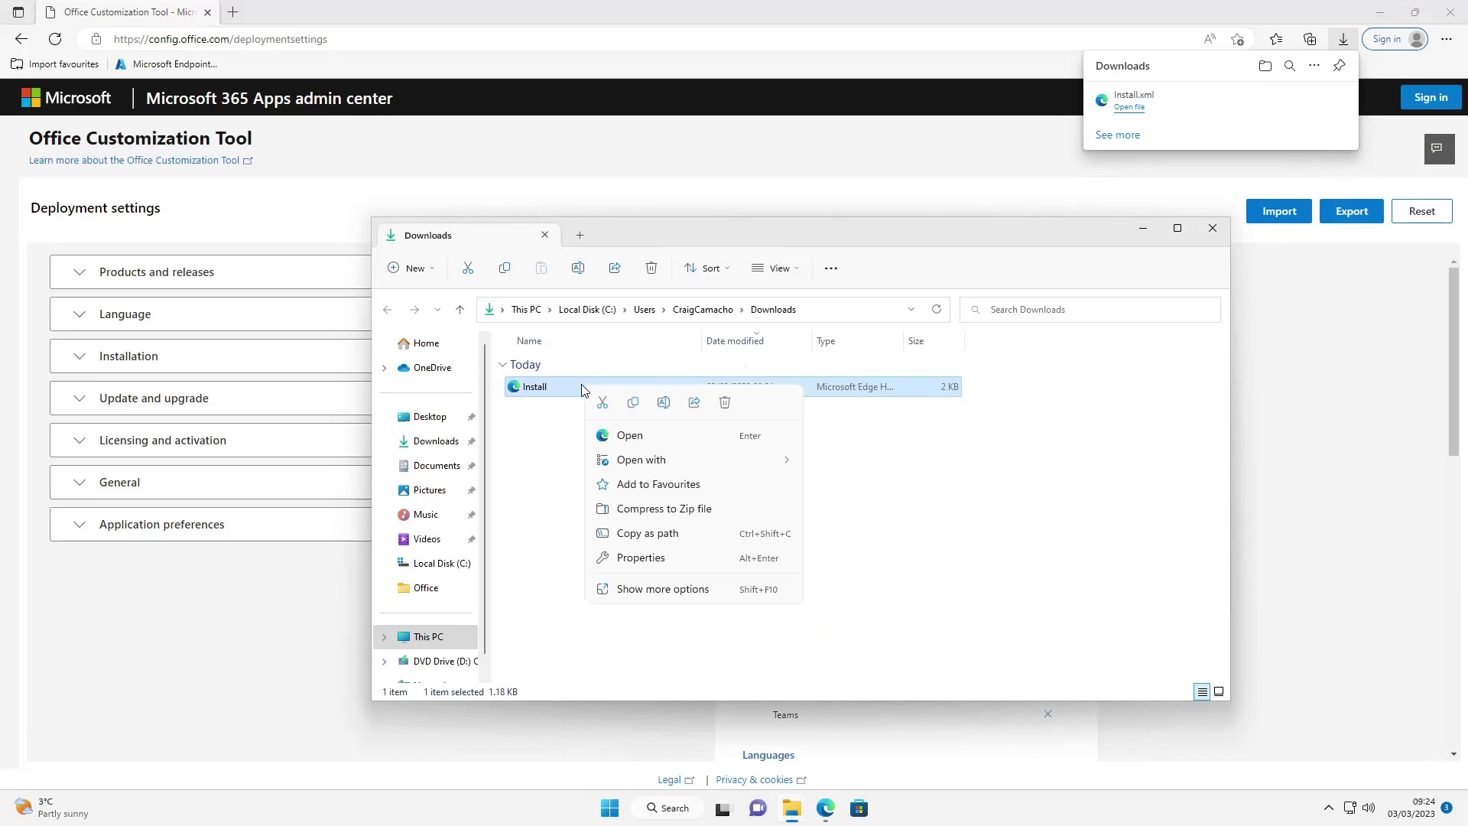
{"action": "left_click", "coordinate": [633, 403]}
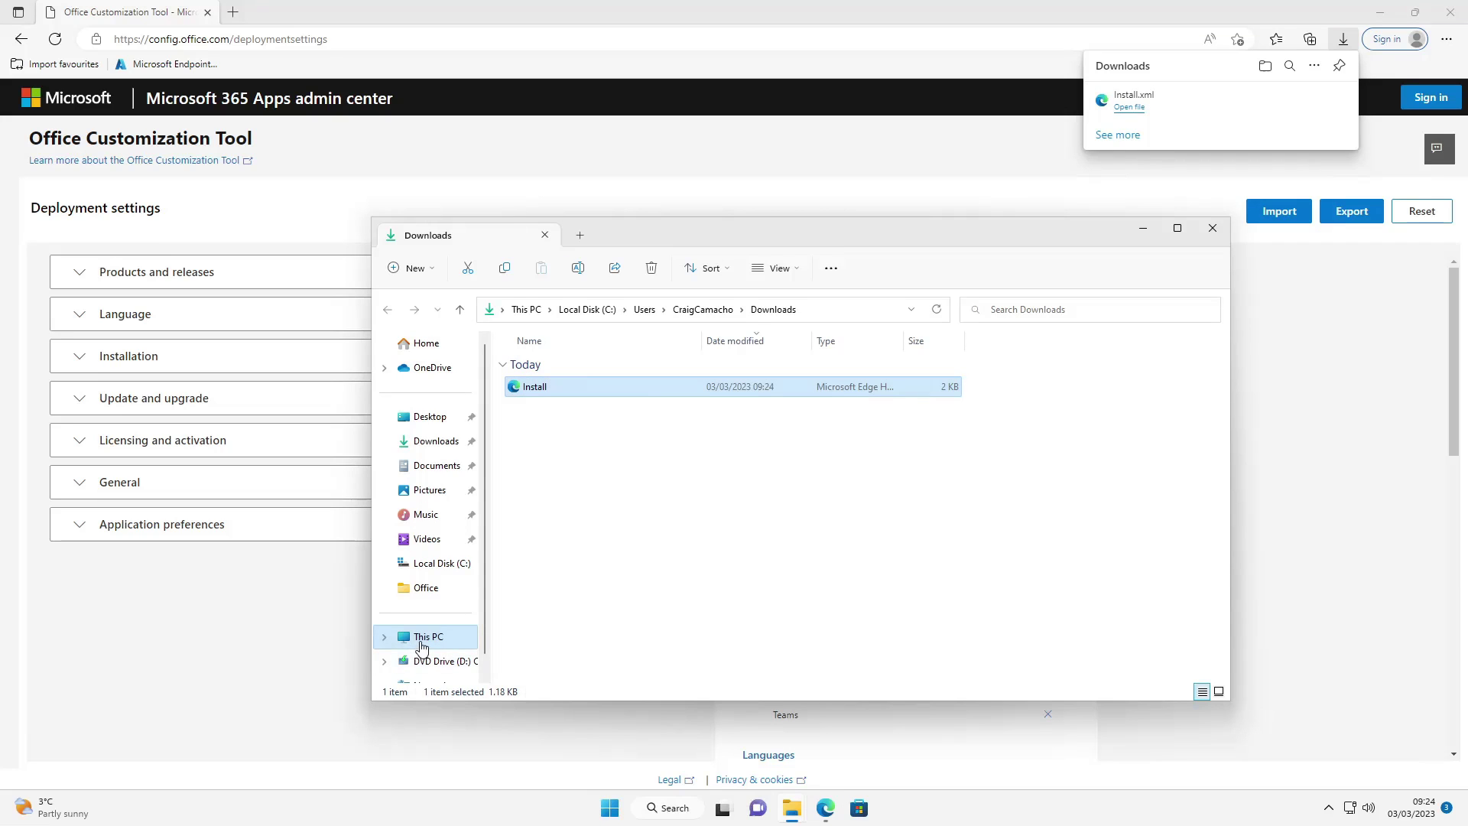
{"action": "left_click", "coordinate": [422, 645]}
{"action": "double_click", "coordinate": [566, 376]}
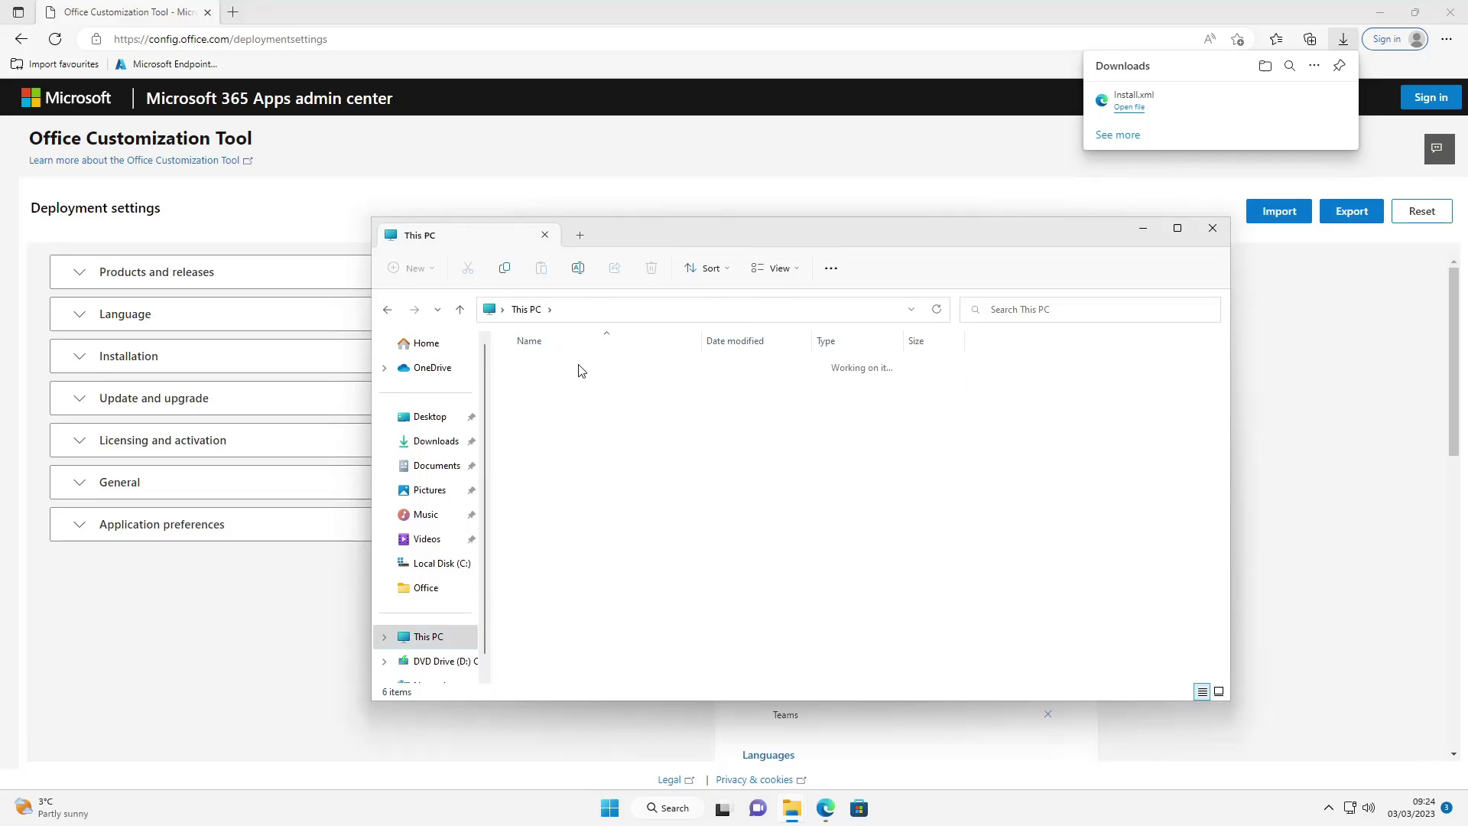
{"action": "double_click", "coordinate": [566, 373]}
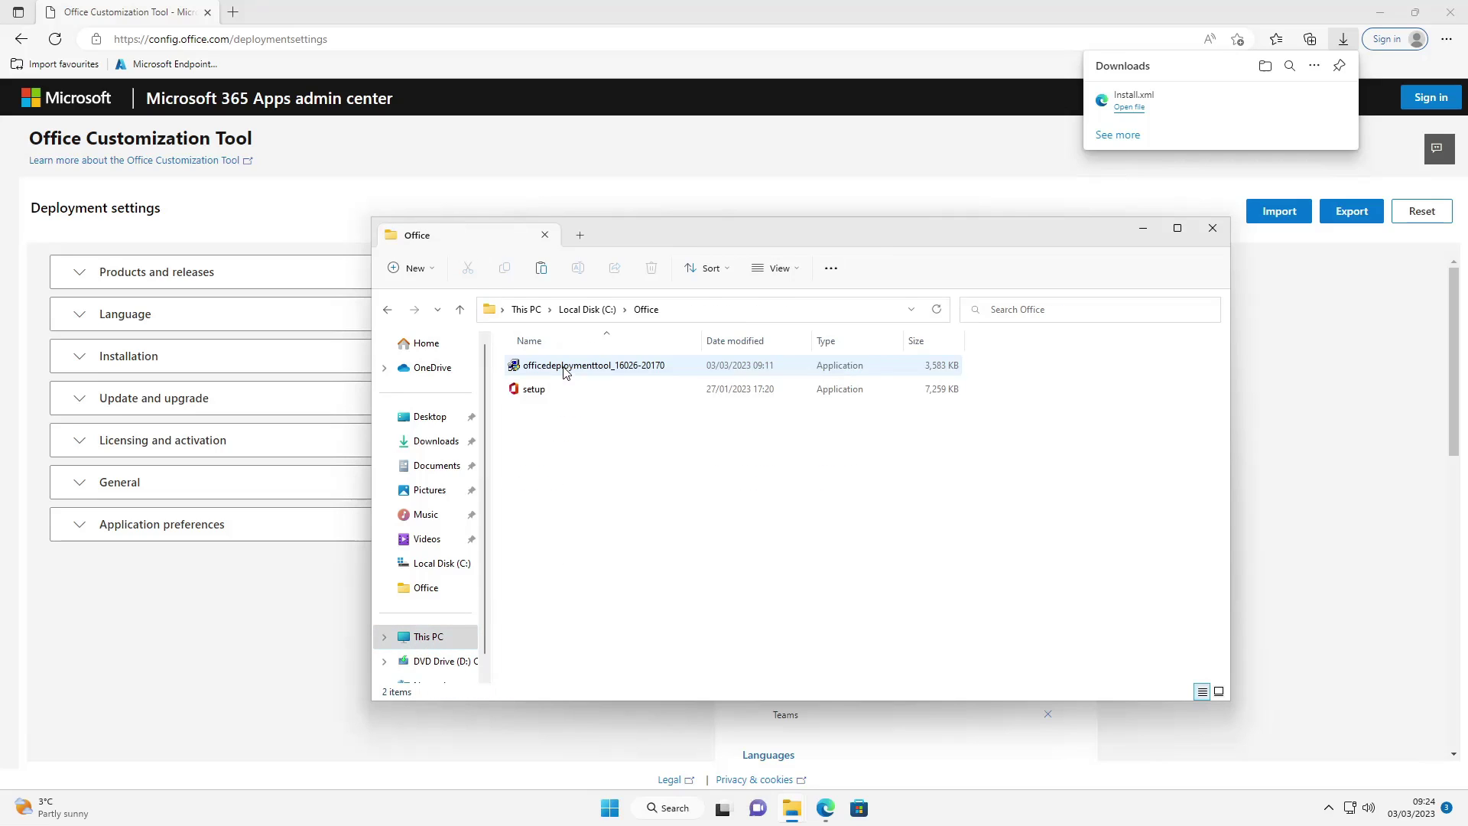
{"action": "right_click", "coordinate": [537, 438]}
{"action": "left_click", "coordinate": [556, 454]}
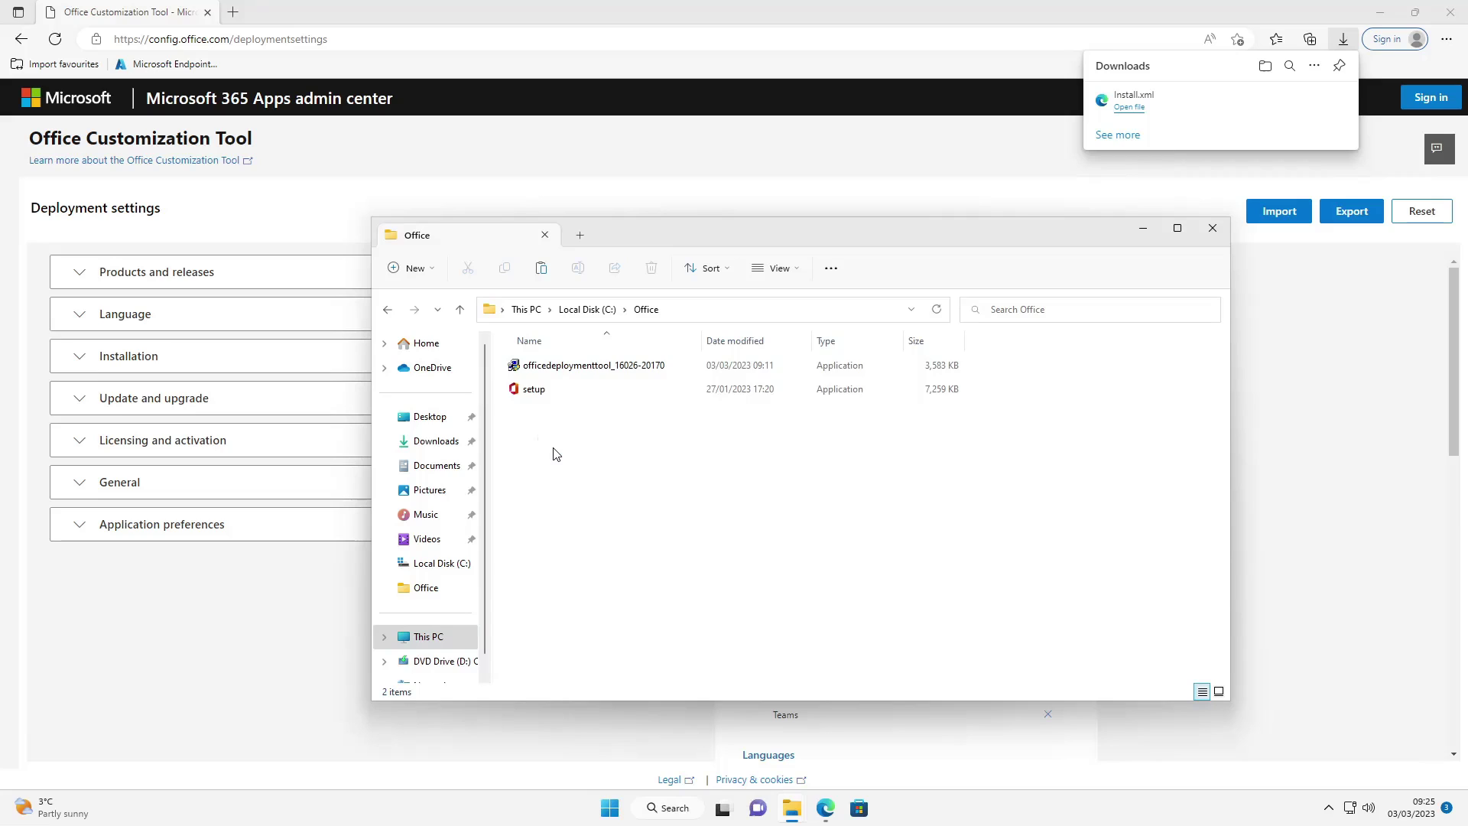
{"action": "left_click", "coordinate": [556, 458]}
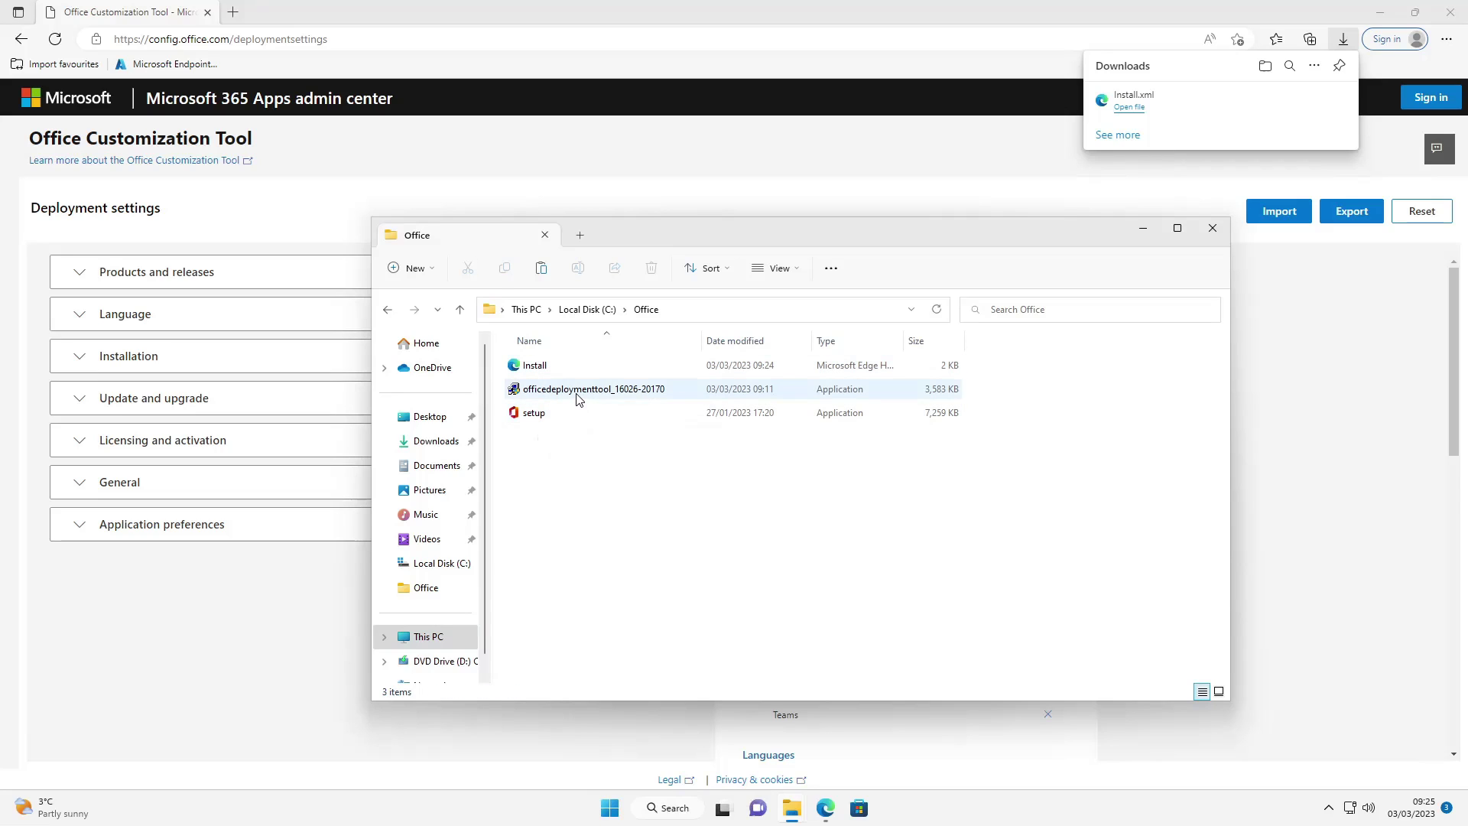
{"action": "right_click", "coordinate": [576, 395]}
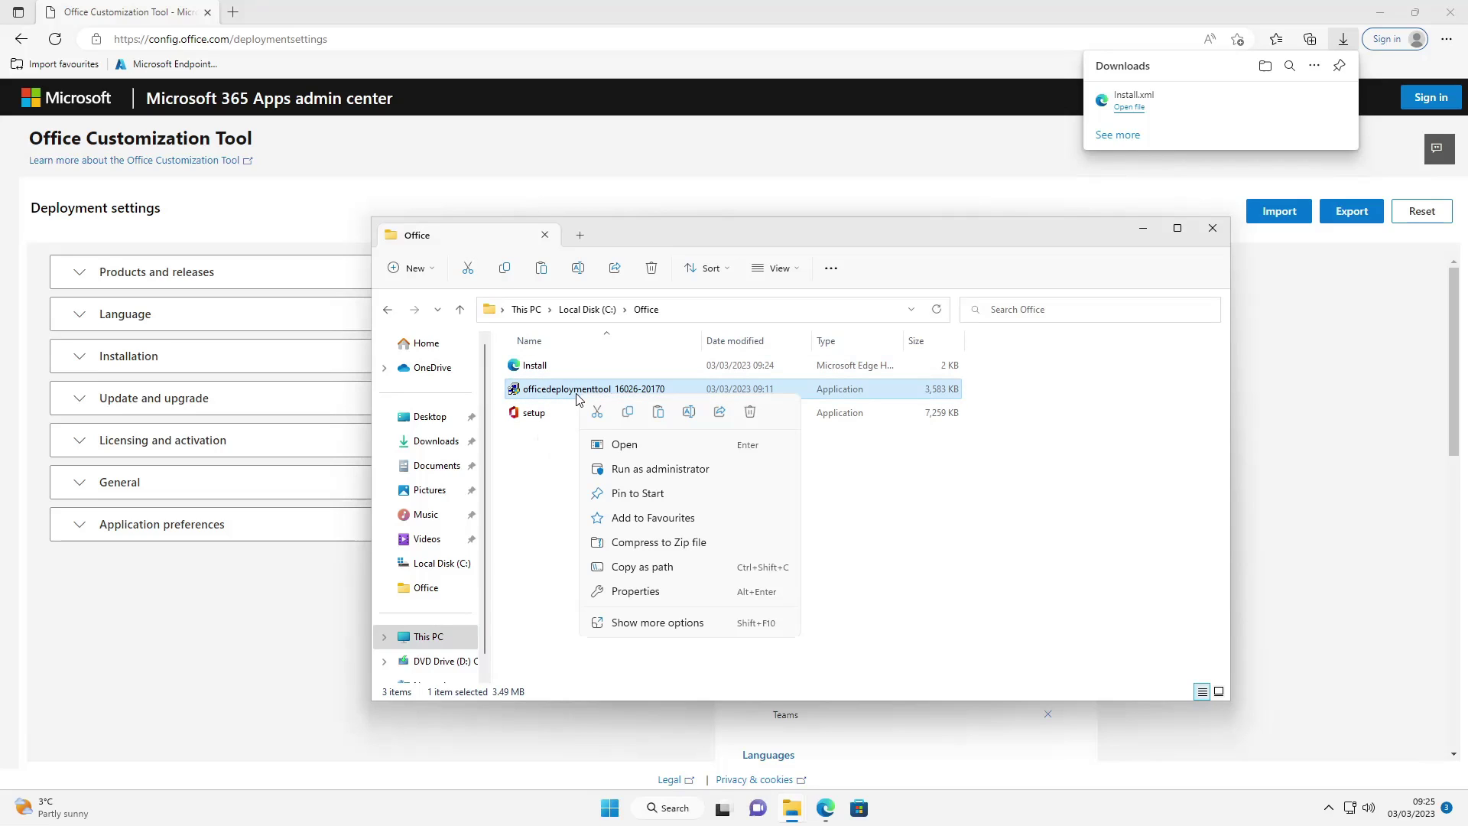
{"action": "left_click", "coordinate": [749, 411]}
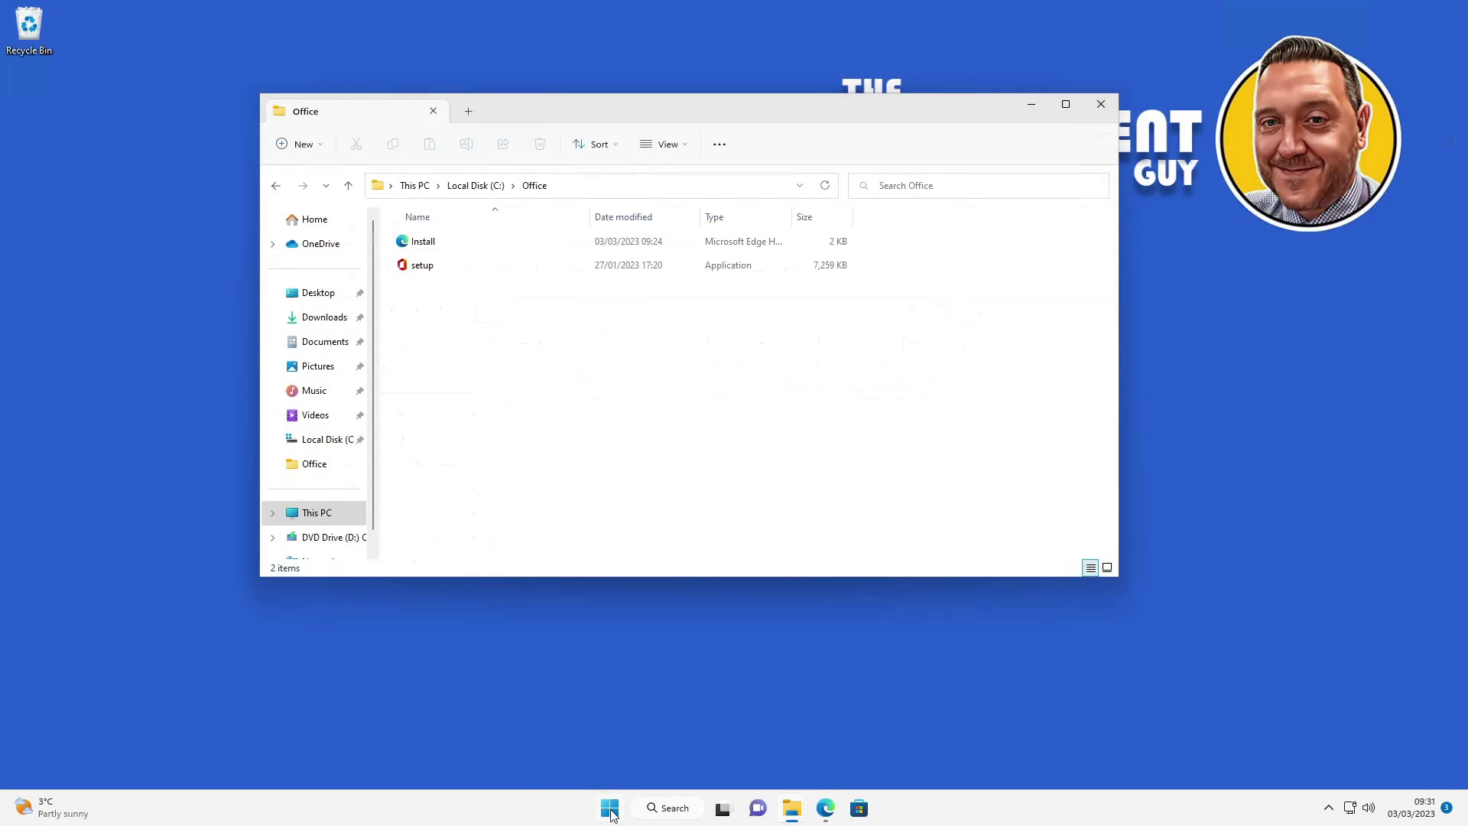
Open Notepad and paste the O365ProPlusRetail removal configuration XML
{"action": "right_click", "coordinate": [612, 815]}
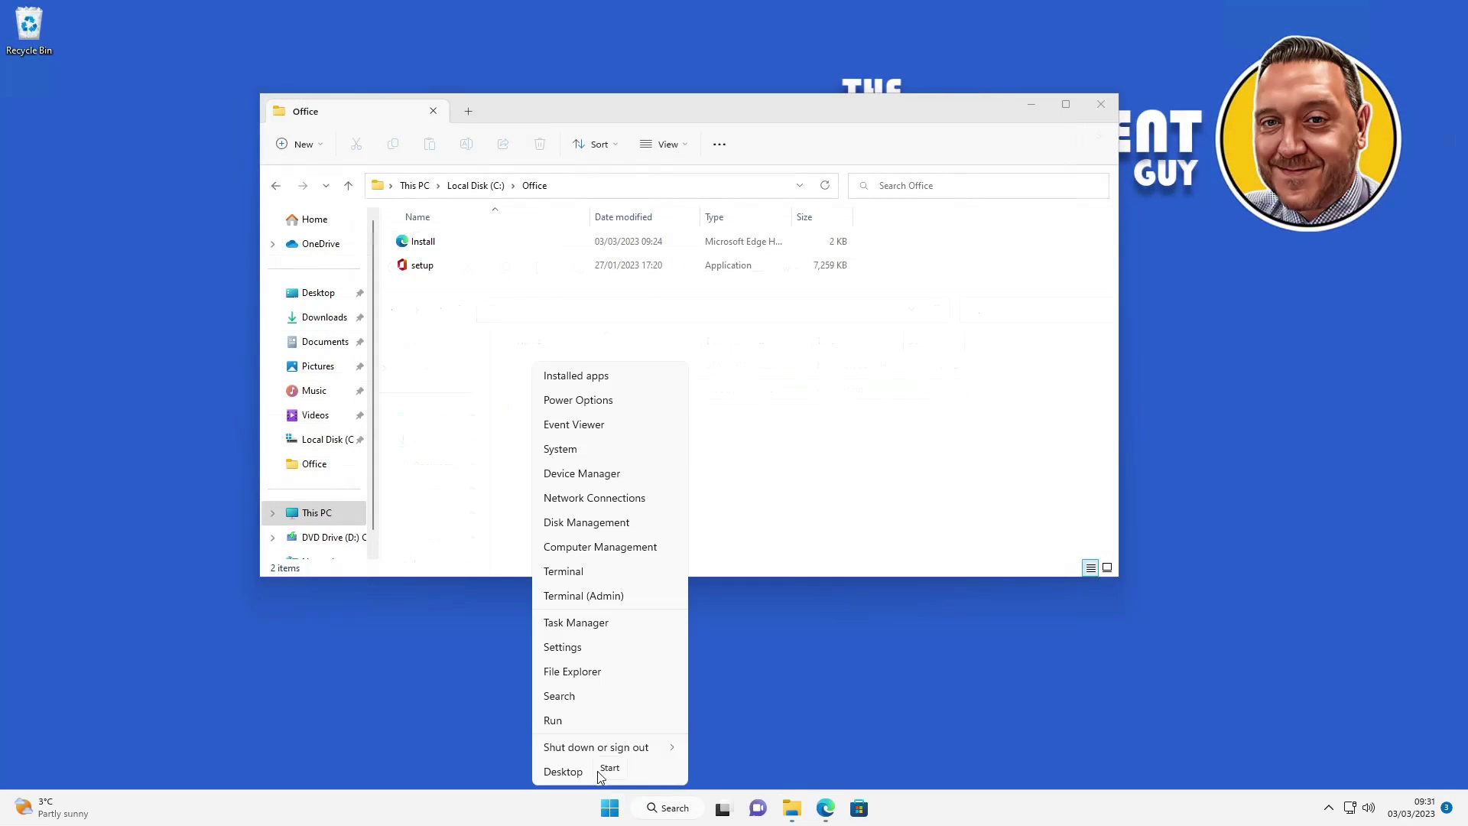
{"action": "left_click", "coordinate": [571, 722]}
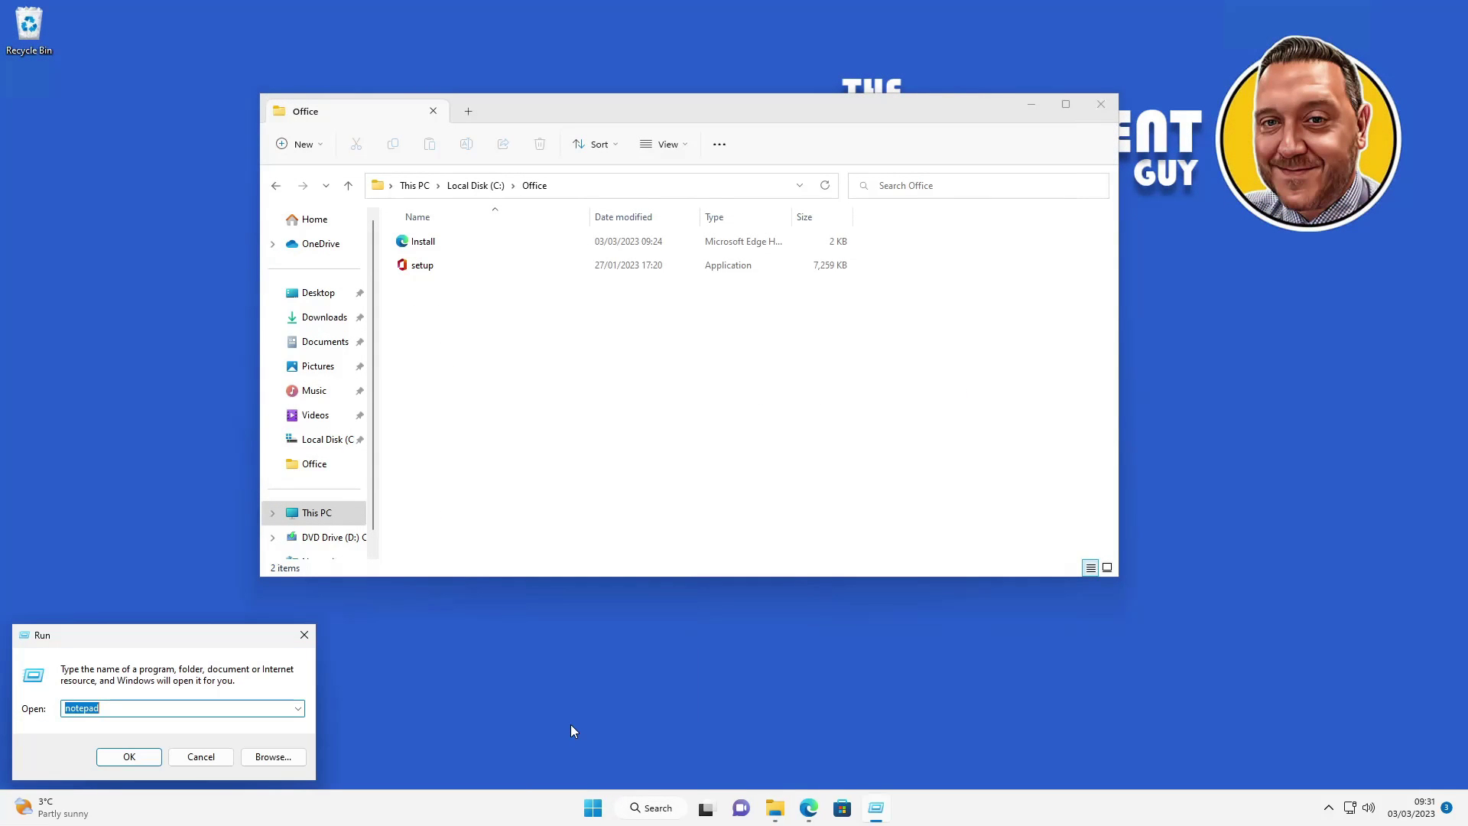
{"action": "left_click", "coordinate": [132, 757]}
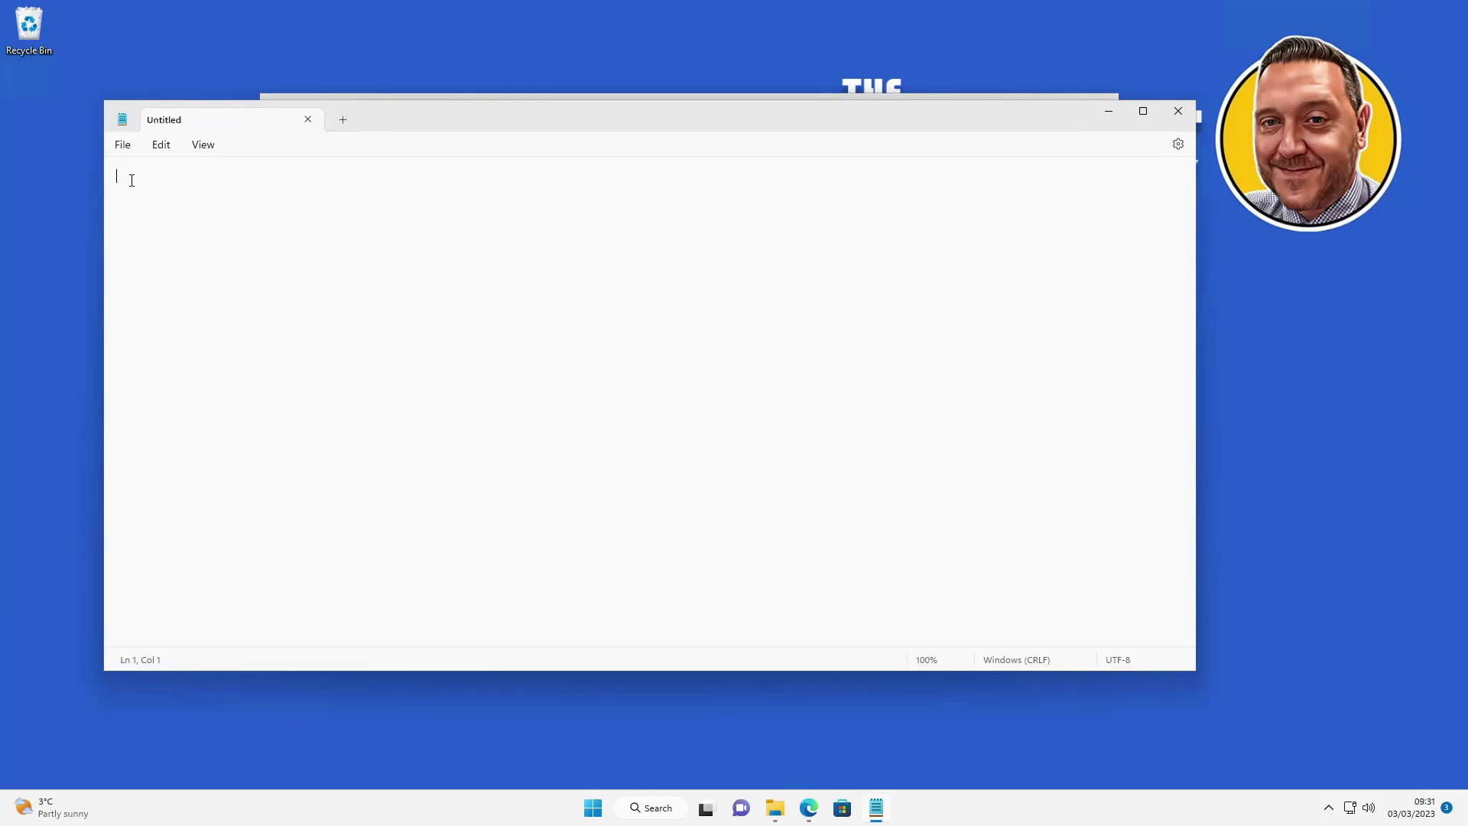
{"action": "right_click", "coordinate": [132, 178]}
{"action": "left_click", "coordinate": [191, 289]}
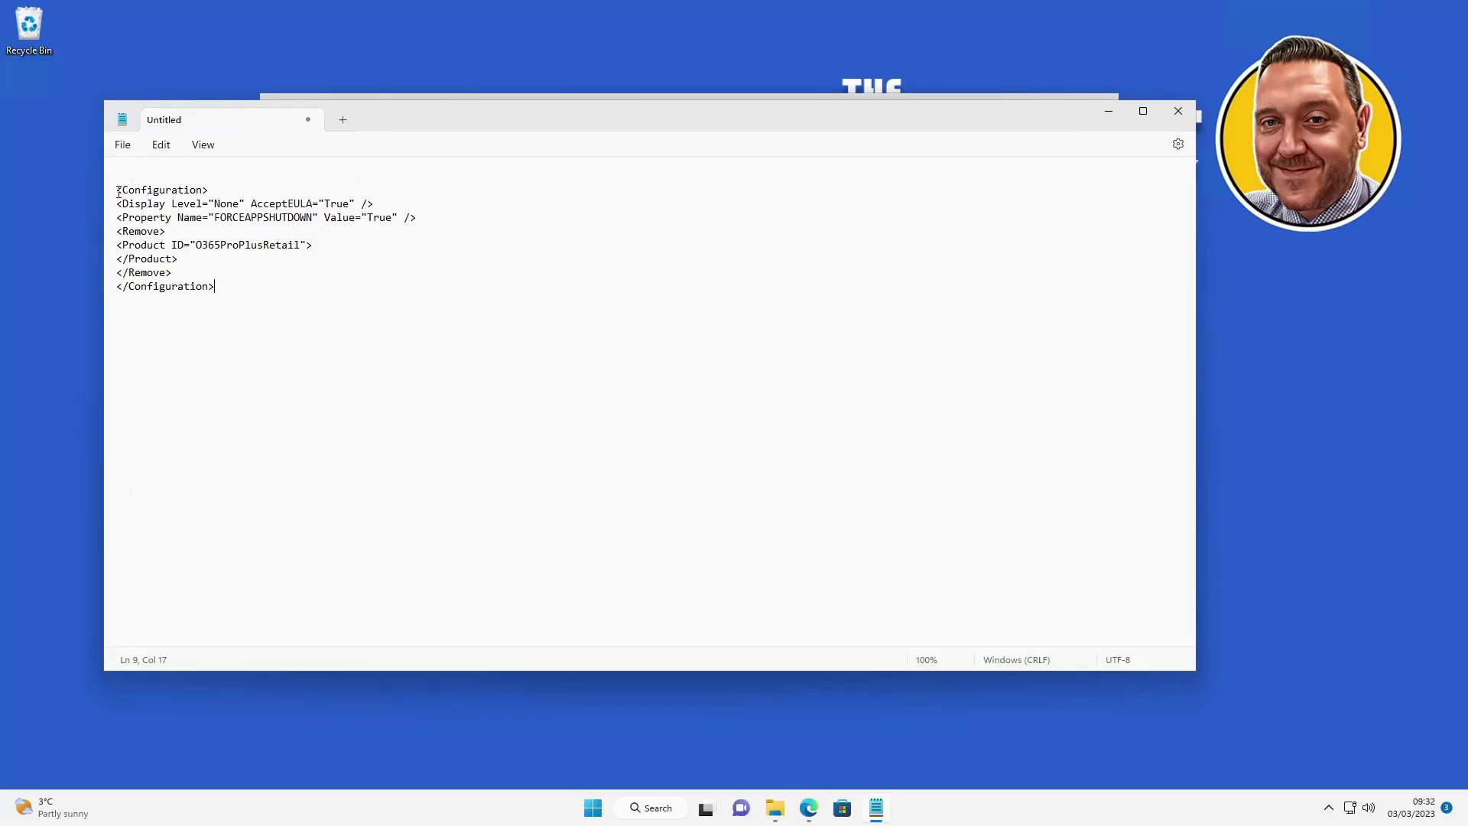
{"action": "key", "text": "BackSpace"}
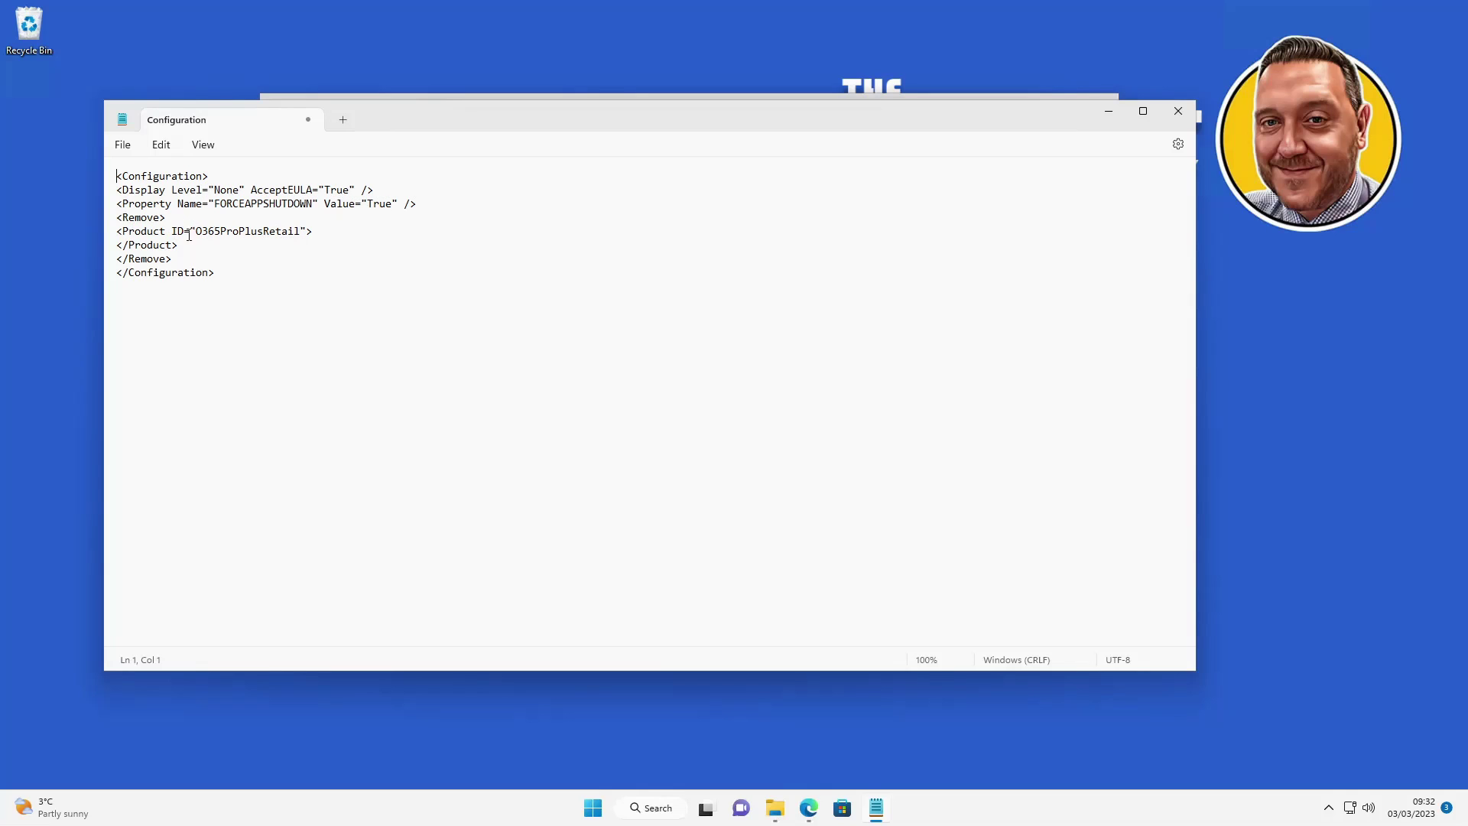
Save the note as Uninstall.xml with All files type in C:\Office
{"action": "left_click", "coordinate": [120, 145]}
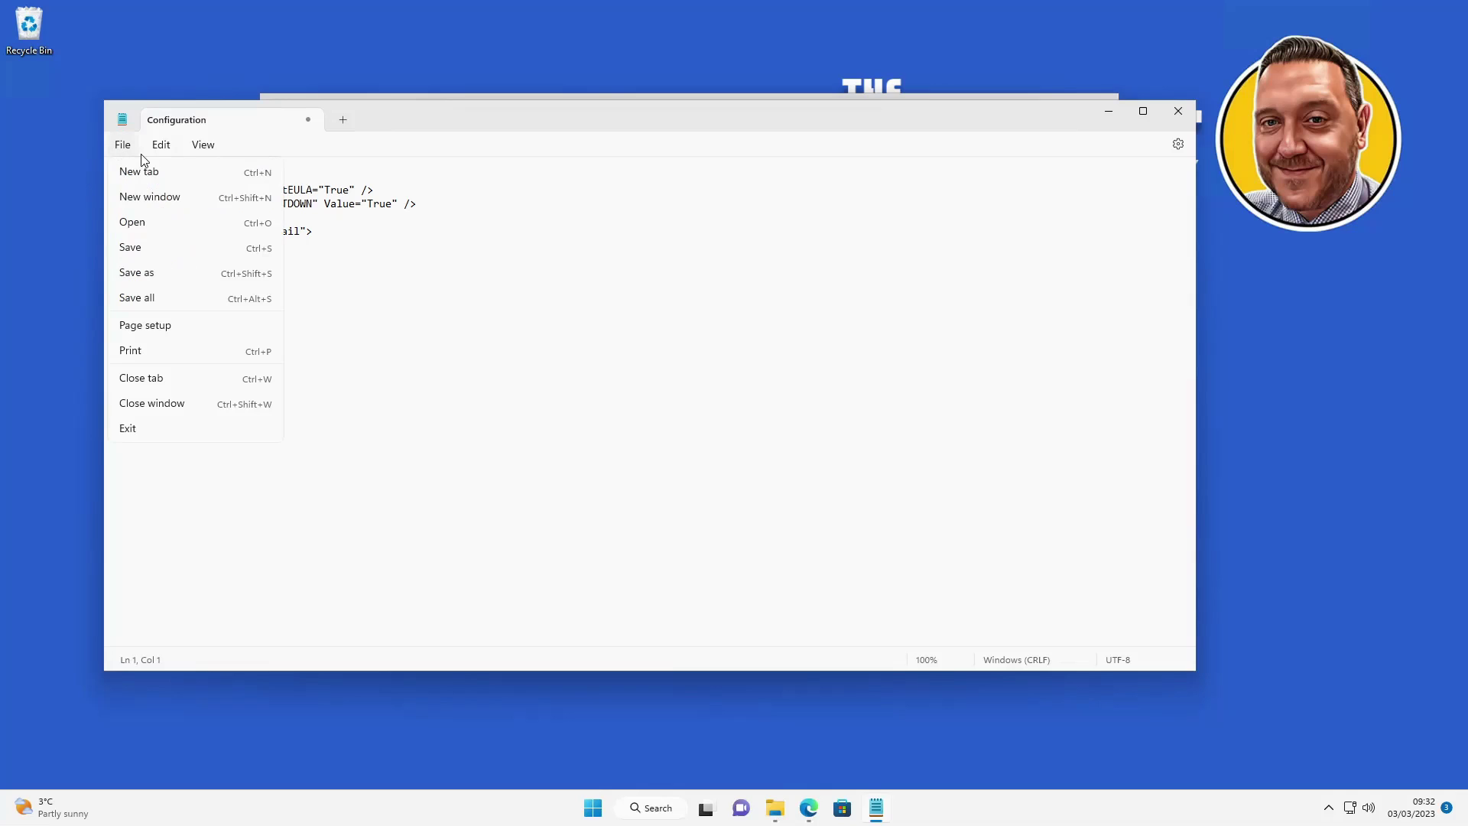
{"action": "left_click", "coordinate": [137, 273]}
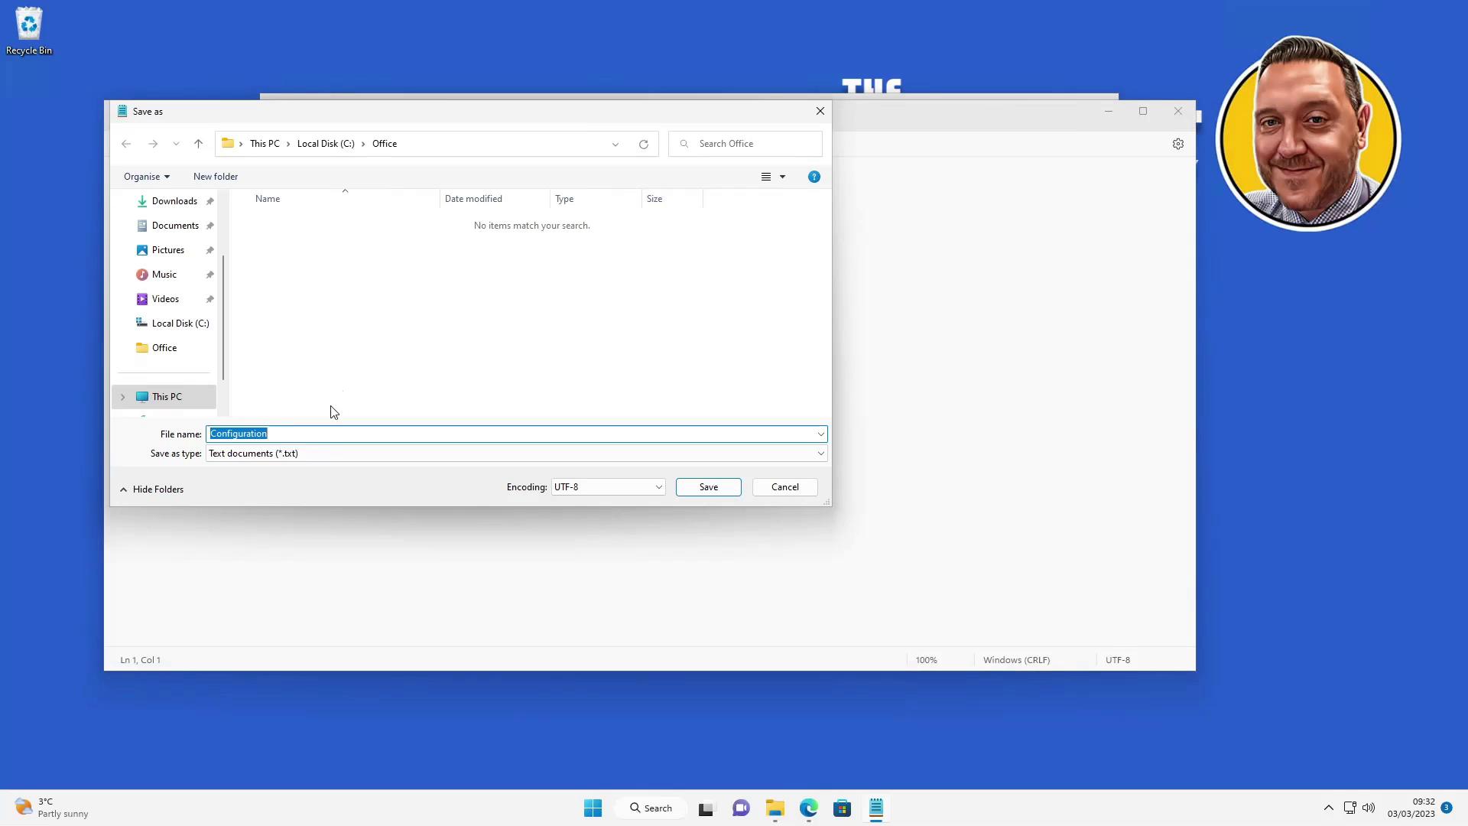
{"action": "left_click", "coordinate": [305, 452]}
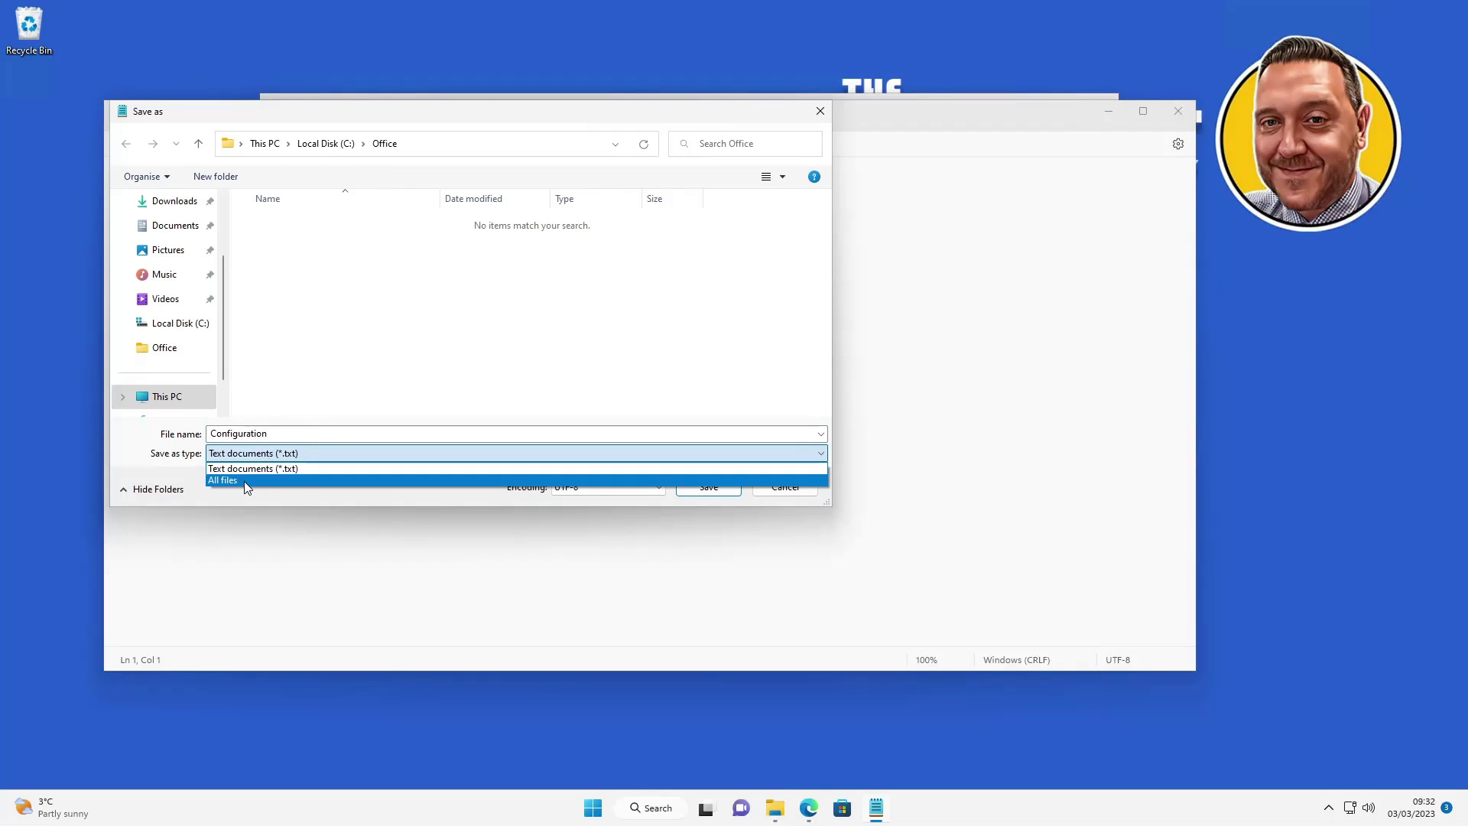
{"action": "left_click", "coordinate": [246, 482]}
{"action": "double_click", "coordinate": [271, 433]}
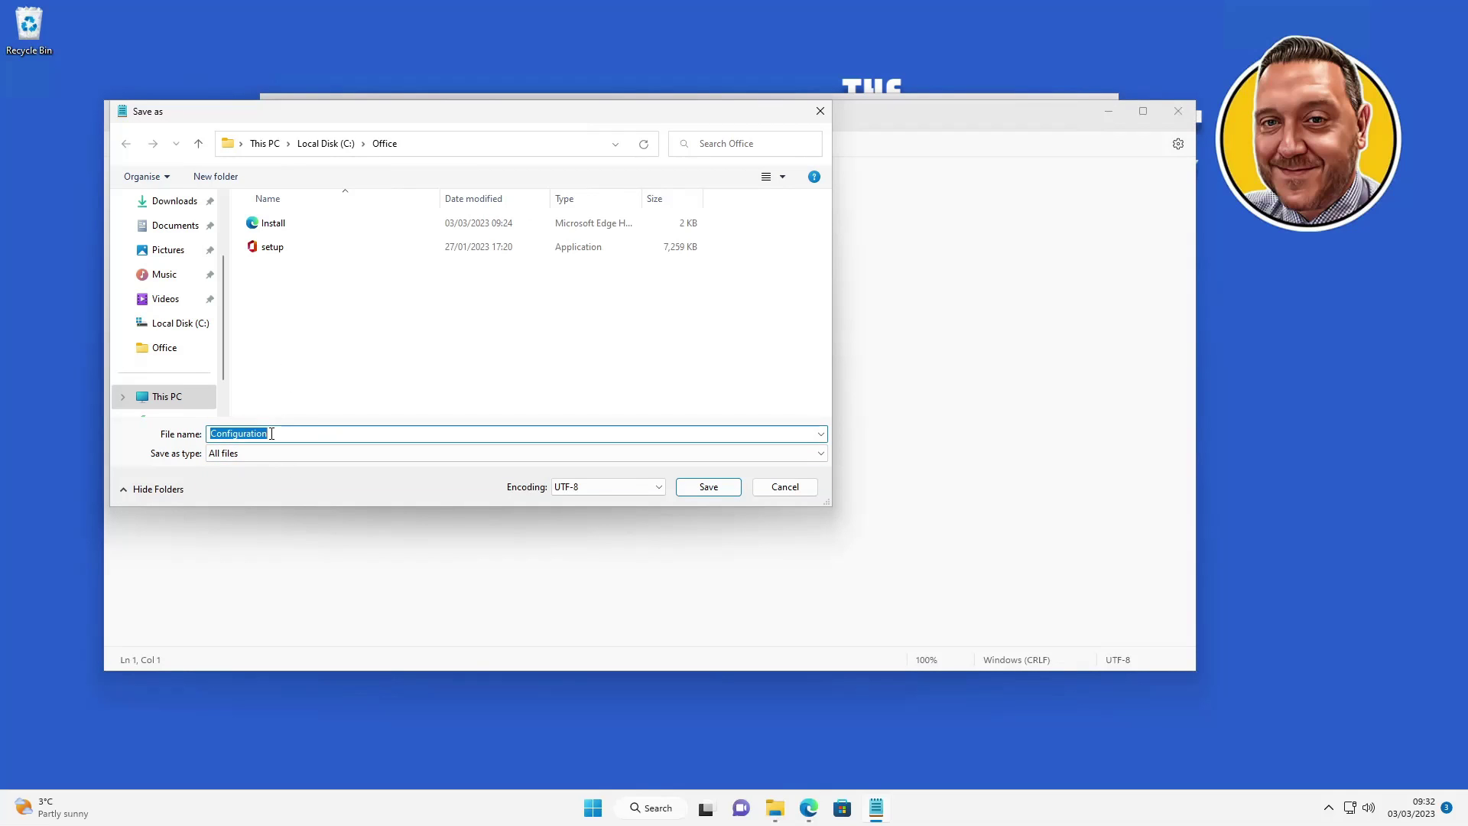
{"action": "type", "text": "Uninstall.xml"}
{"action": "left_click", "coordinate": [337, 351]}
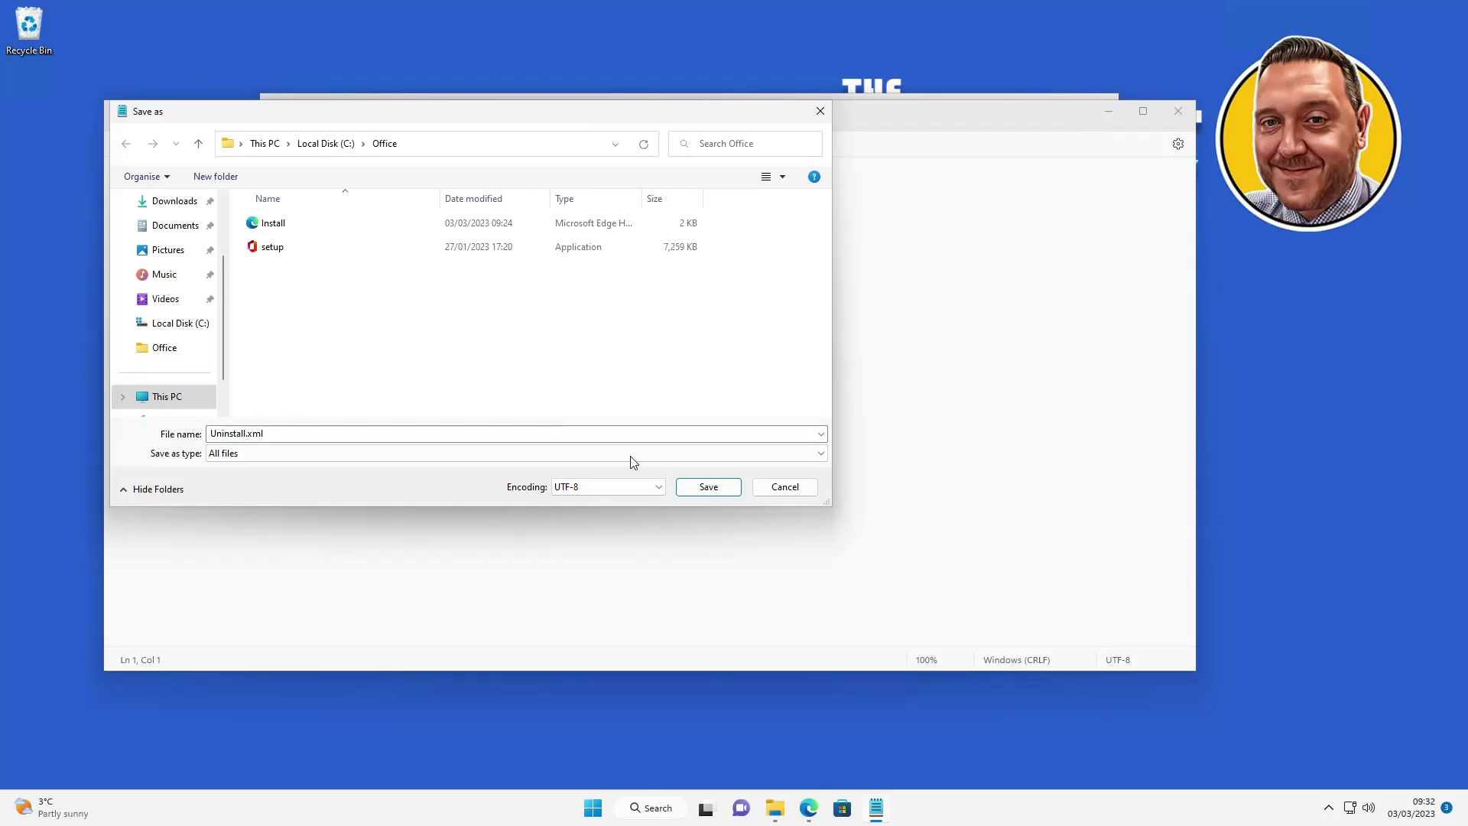
{"action": "left_click", "coordinate": [707, 494]}
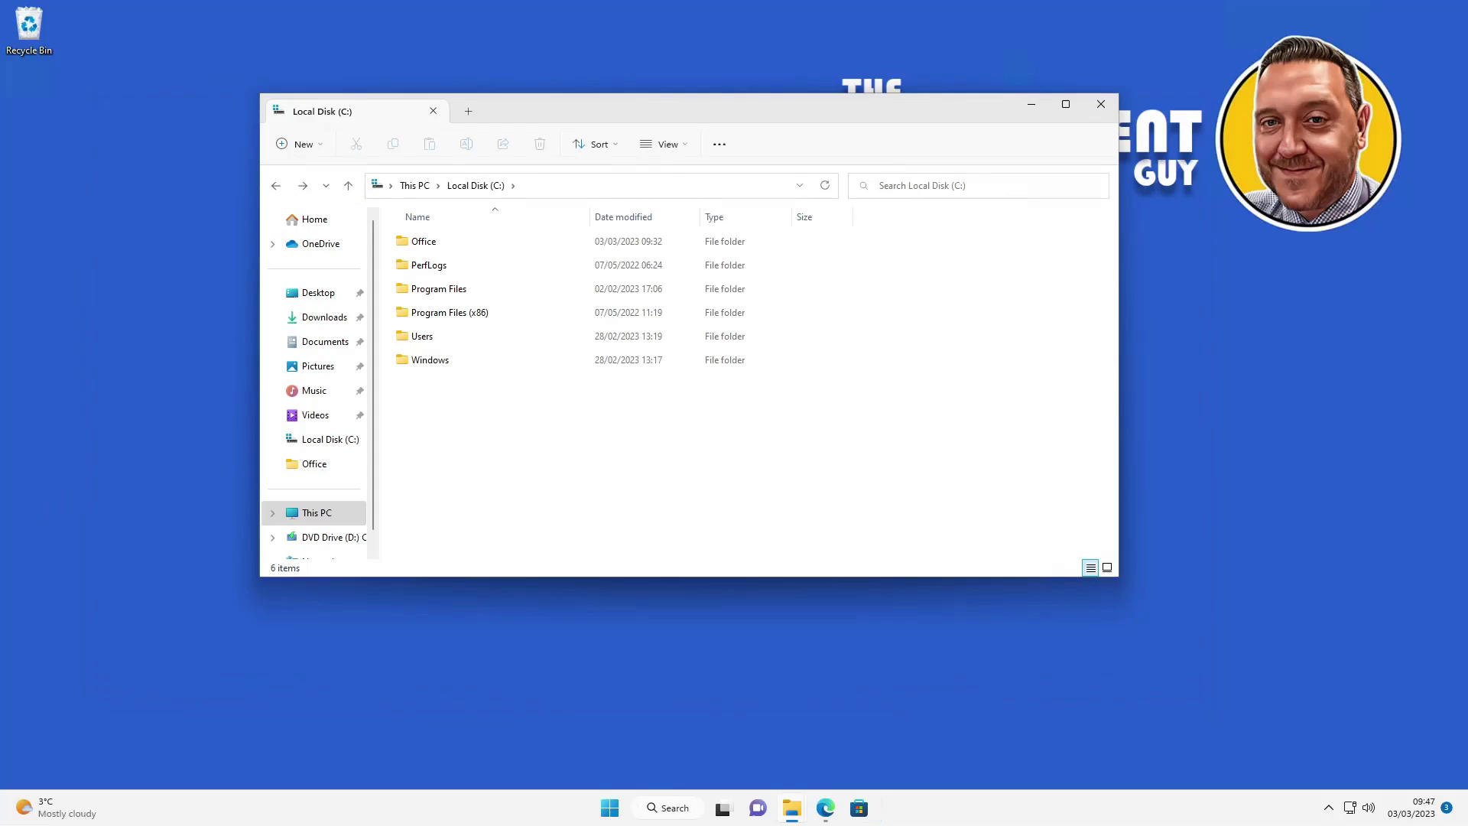
Create a folder named Win32_Packaging on the C: drive
{"action": "right_click", "coordinate": [425, 418]}
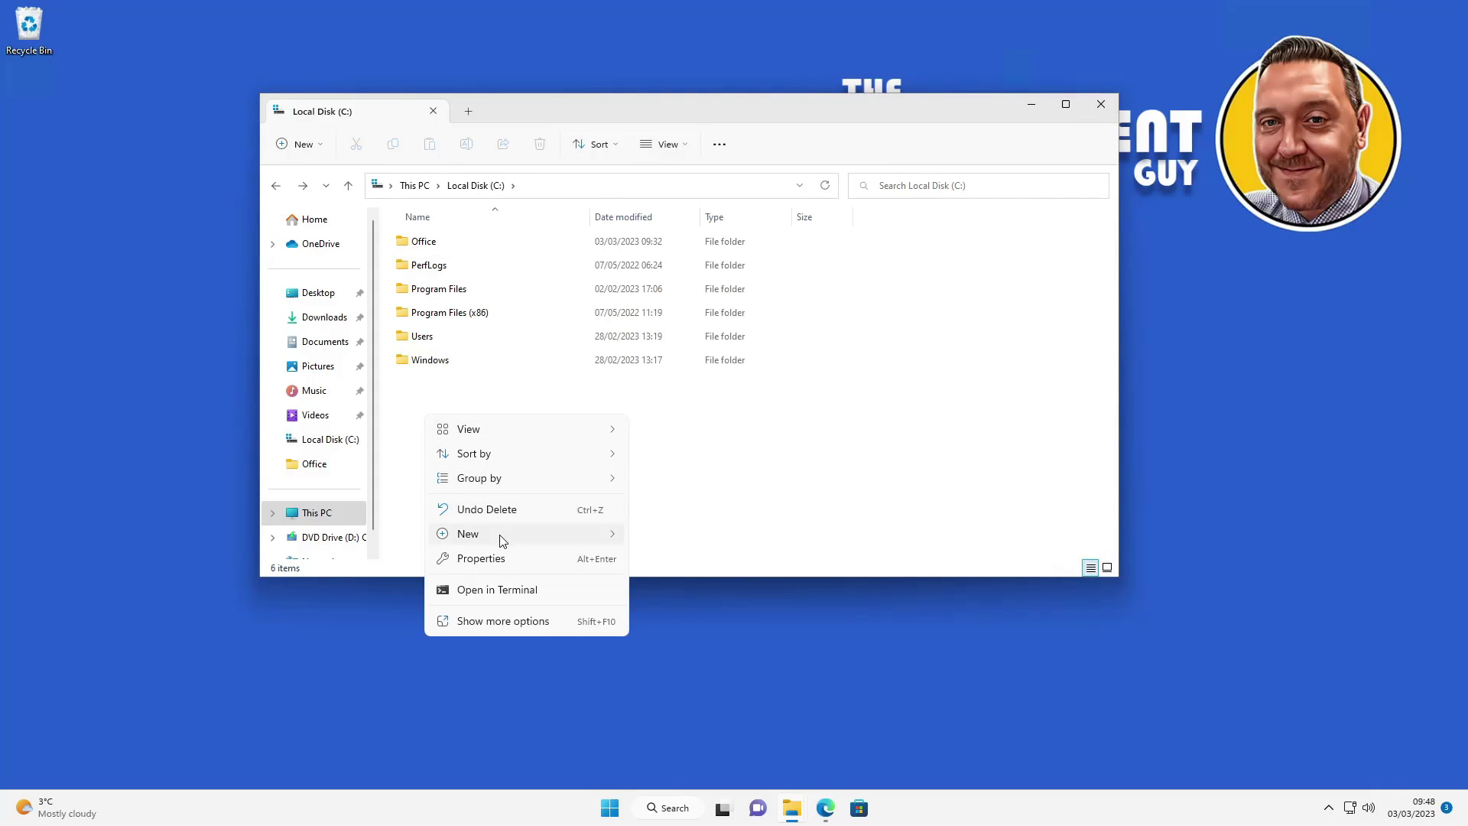
{"action": "mouse_move", "coordinate": [459, 535]}
{"action": "left_click", "coordinate": [657, 539]}
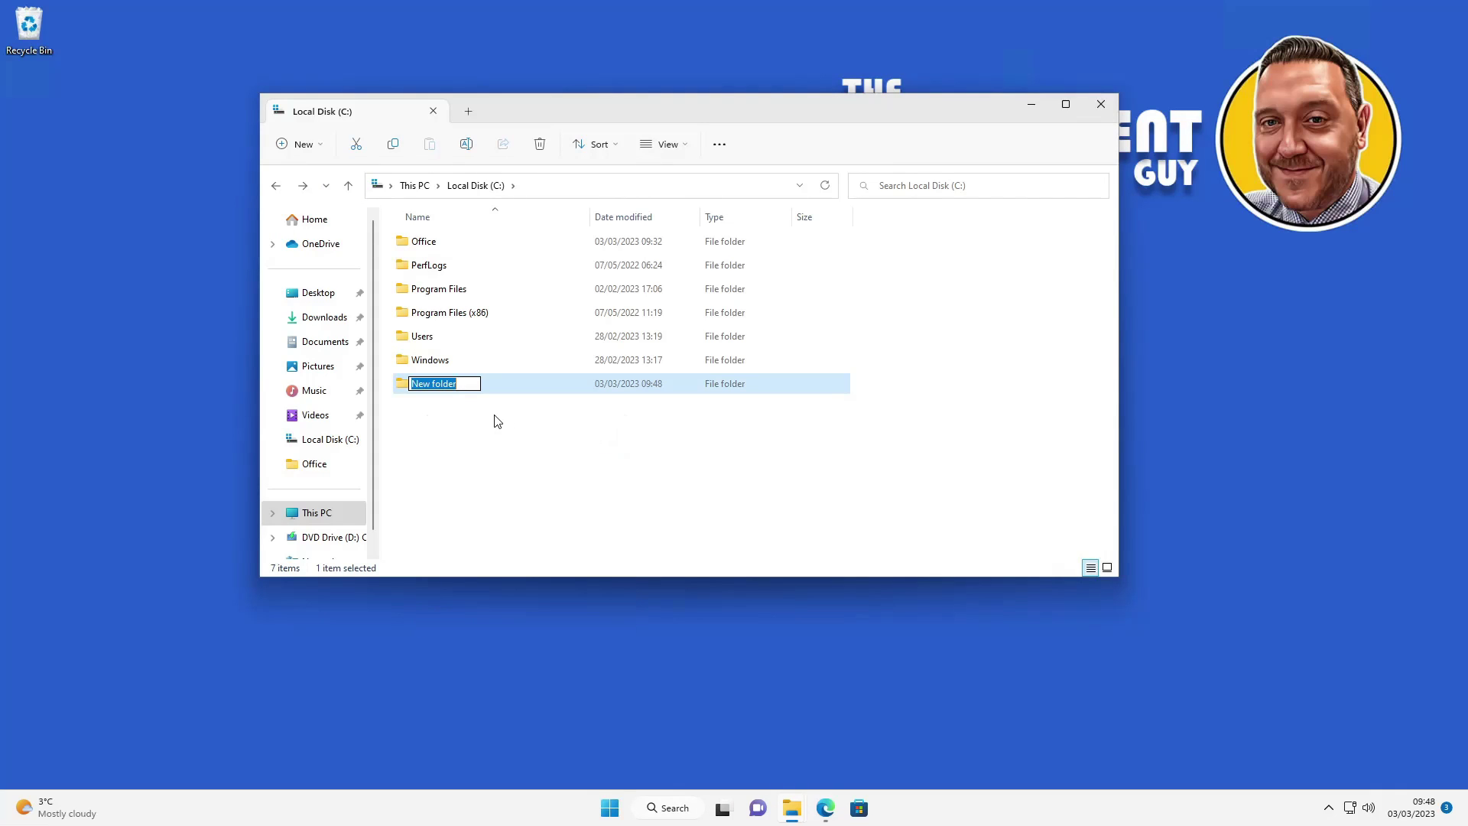
{"action": "type", "text": "Win32_Packaging"}
{"action": "left_click", "coordinate": [459, 444]}
Inside Win32_Packaging, create the Tool, Source and Output folders
{"action": "double_click", "coordinate": [463, 388]}
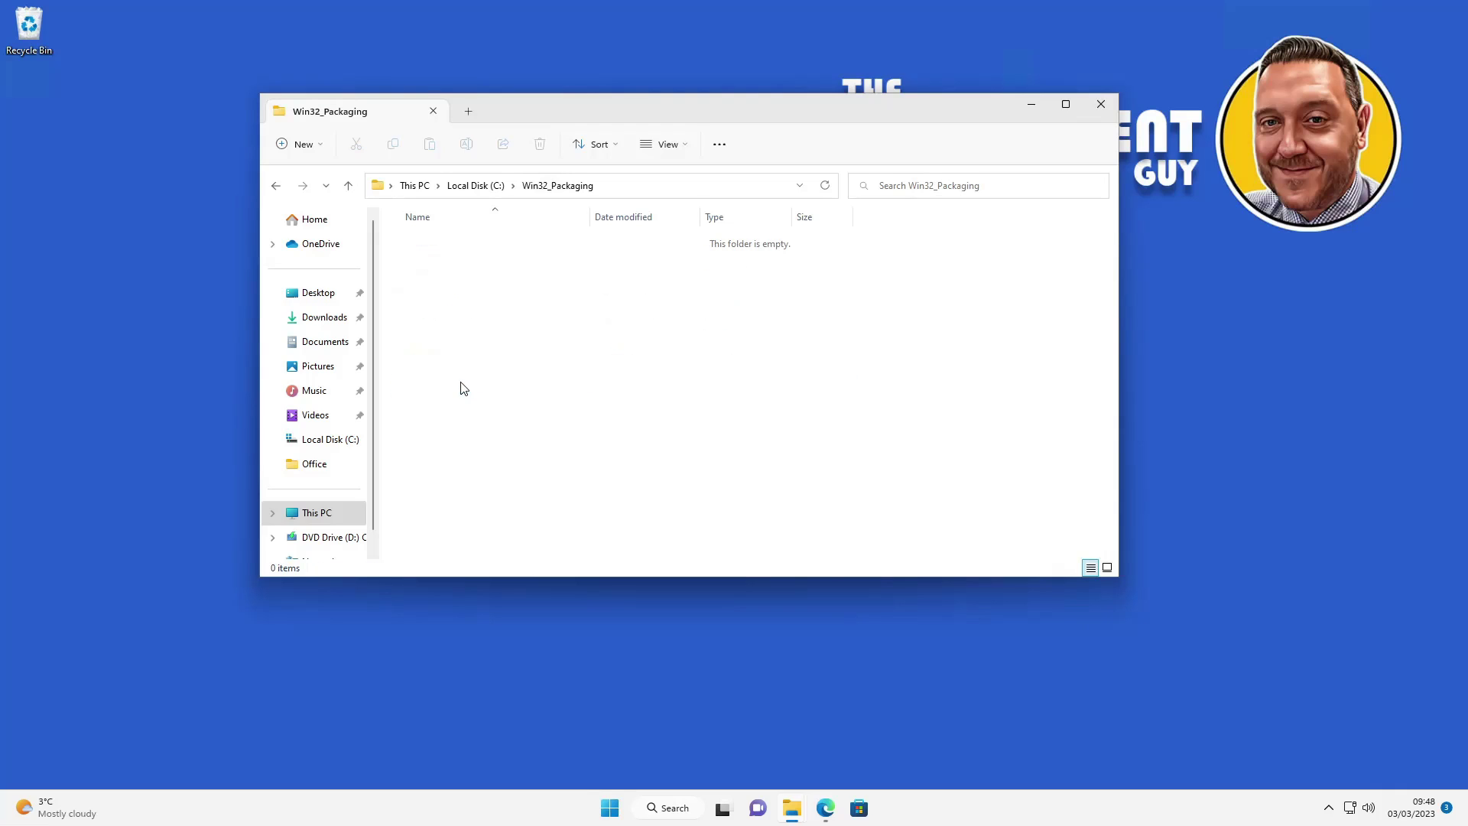
{"action": "right_click", "coordinate": [452, 311]}
{"action": "mouse_move", "coordinate": [528, 432]}
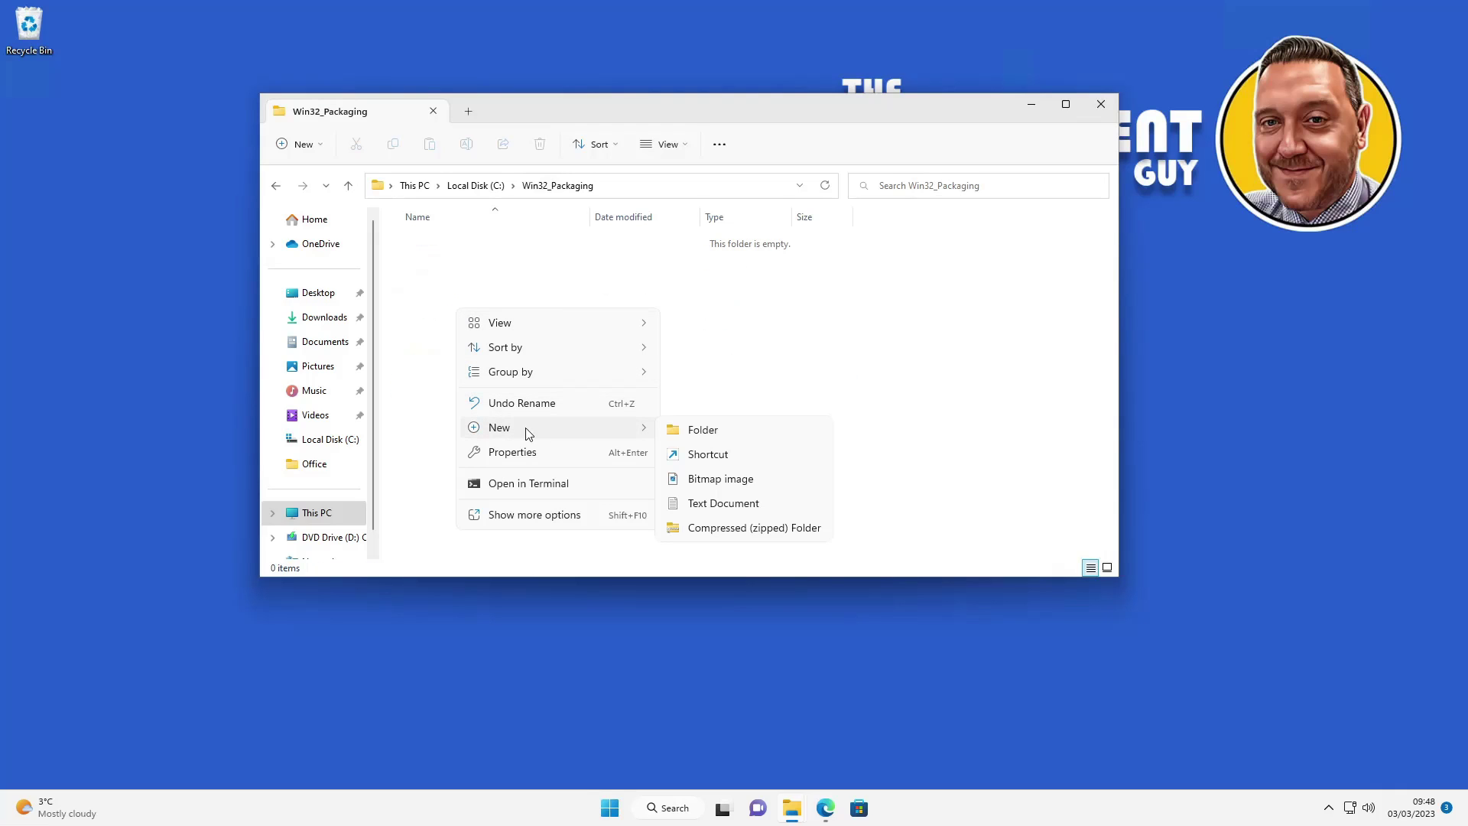
{"action": "left_click", "coordinate": [691, 430]}
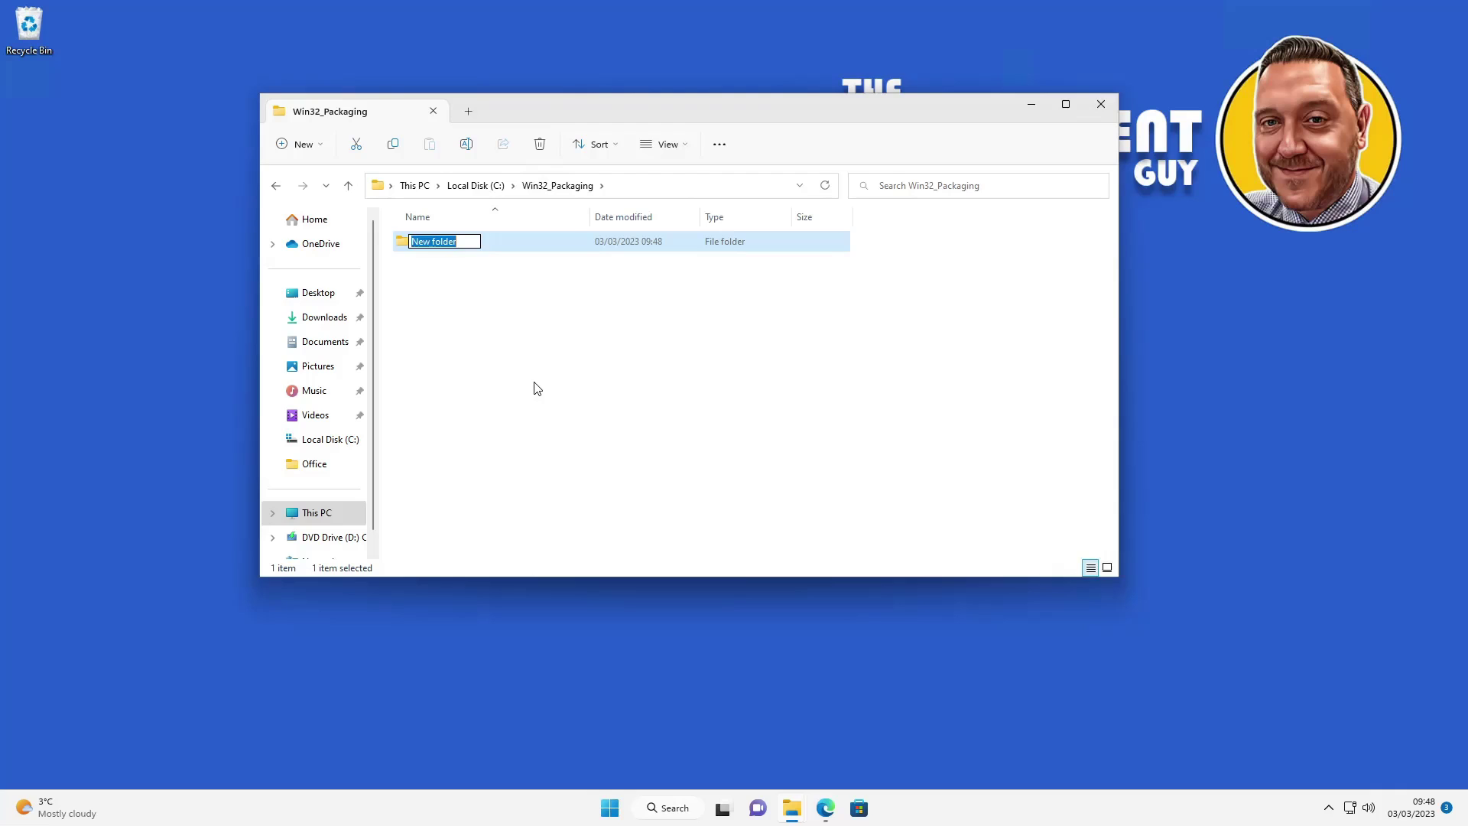
{"action": "type", "text": "Tool"}
{"action": "left_click", "coordinate": [438, 331]}
{"action": "right_click", "coordinate": [438, 331]}
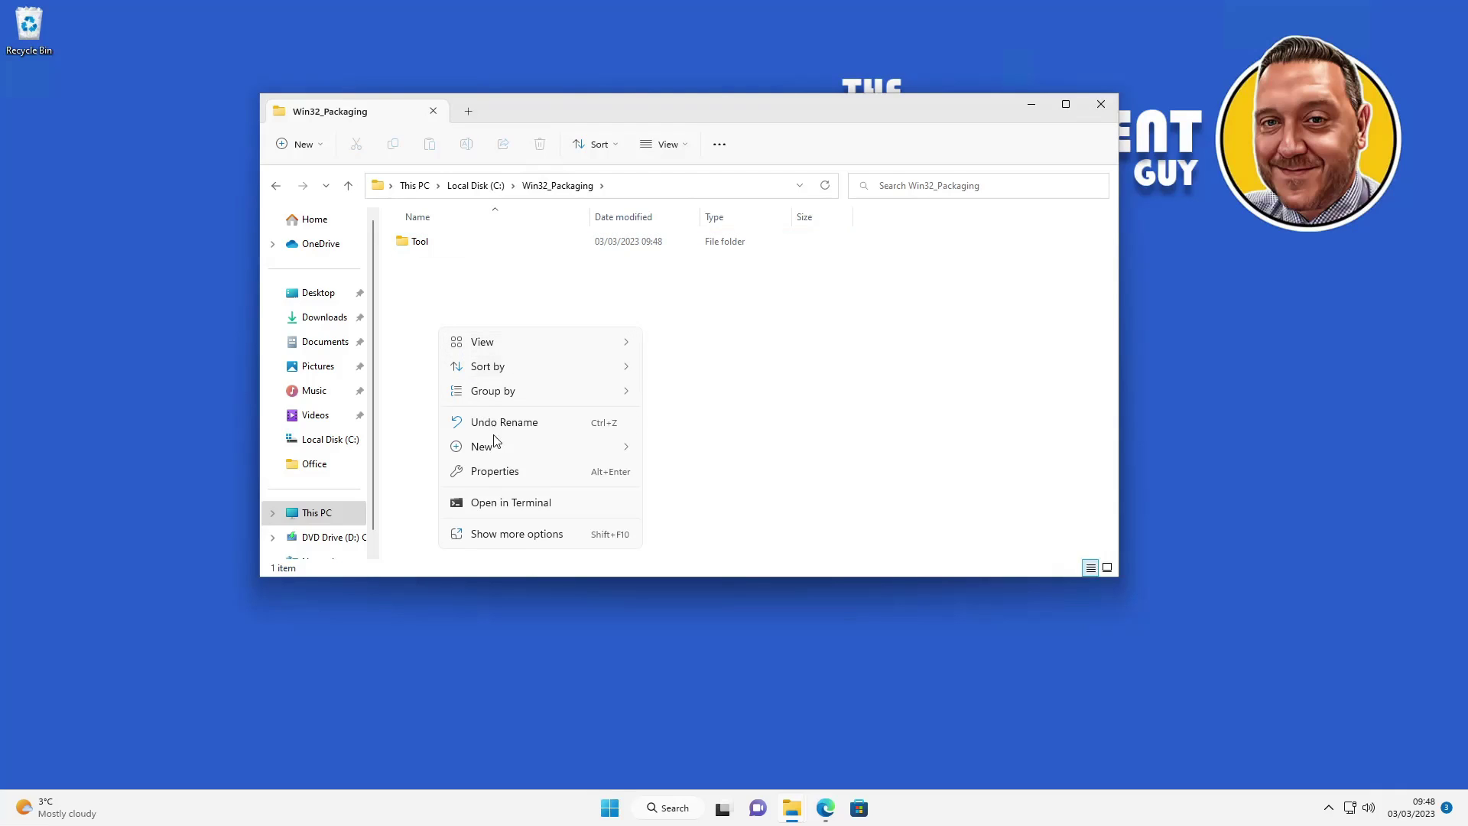
{"action": "mouse_move", "coordinate": [514, 451]}
{"action": "left_click", "coordinate": [688, 446]}
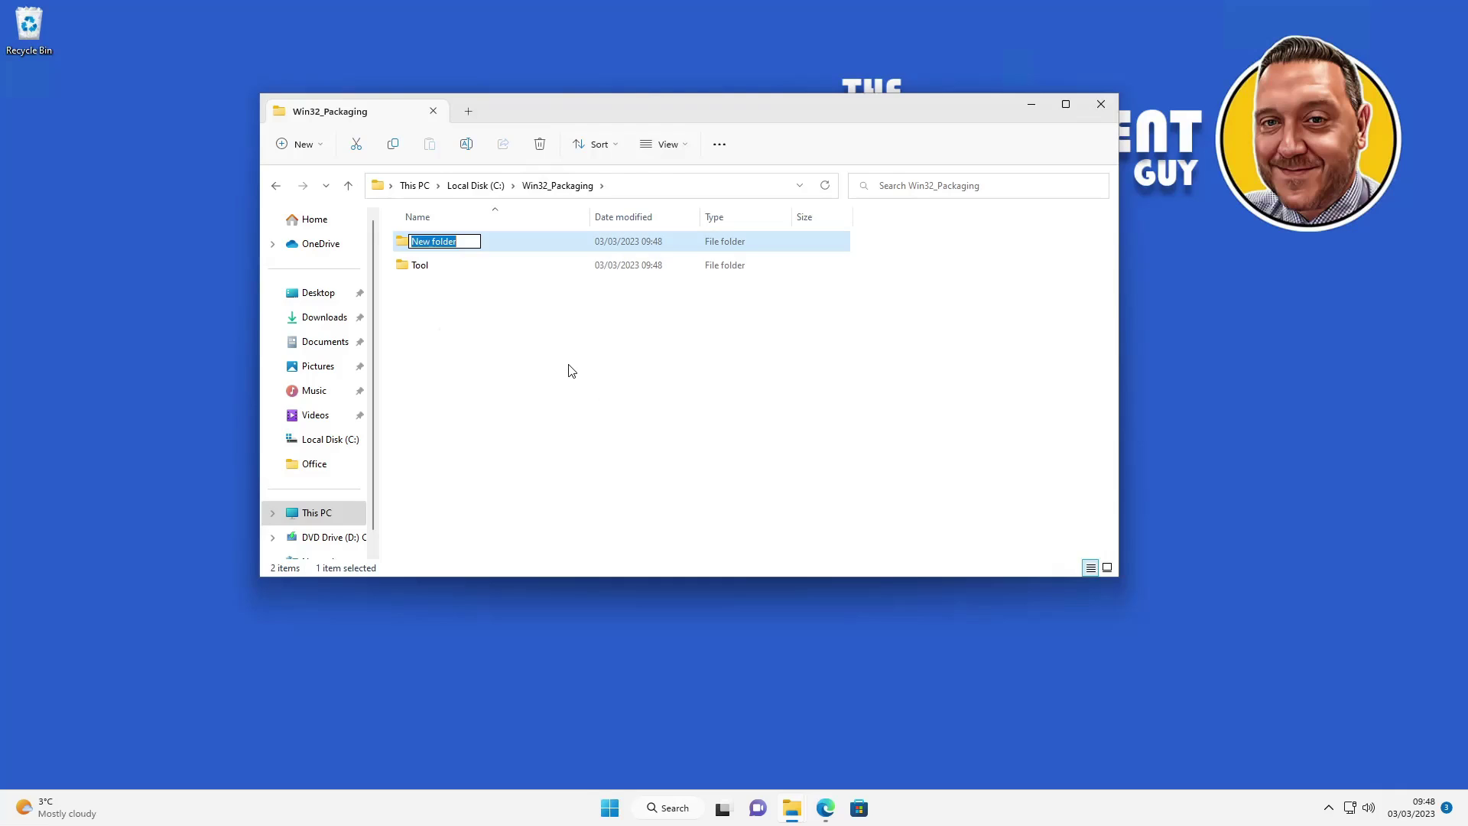
{"action": "type", "text": "Source"}
{"action": "key", "text": "Return"}
{"action": "right_click", "coordinate": [448, 341]}
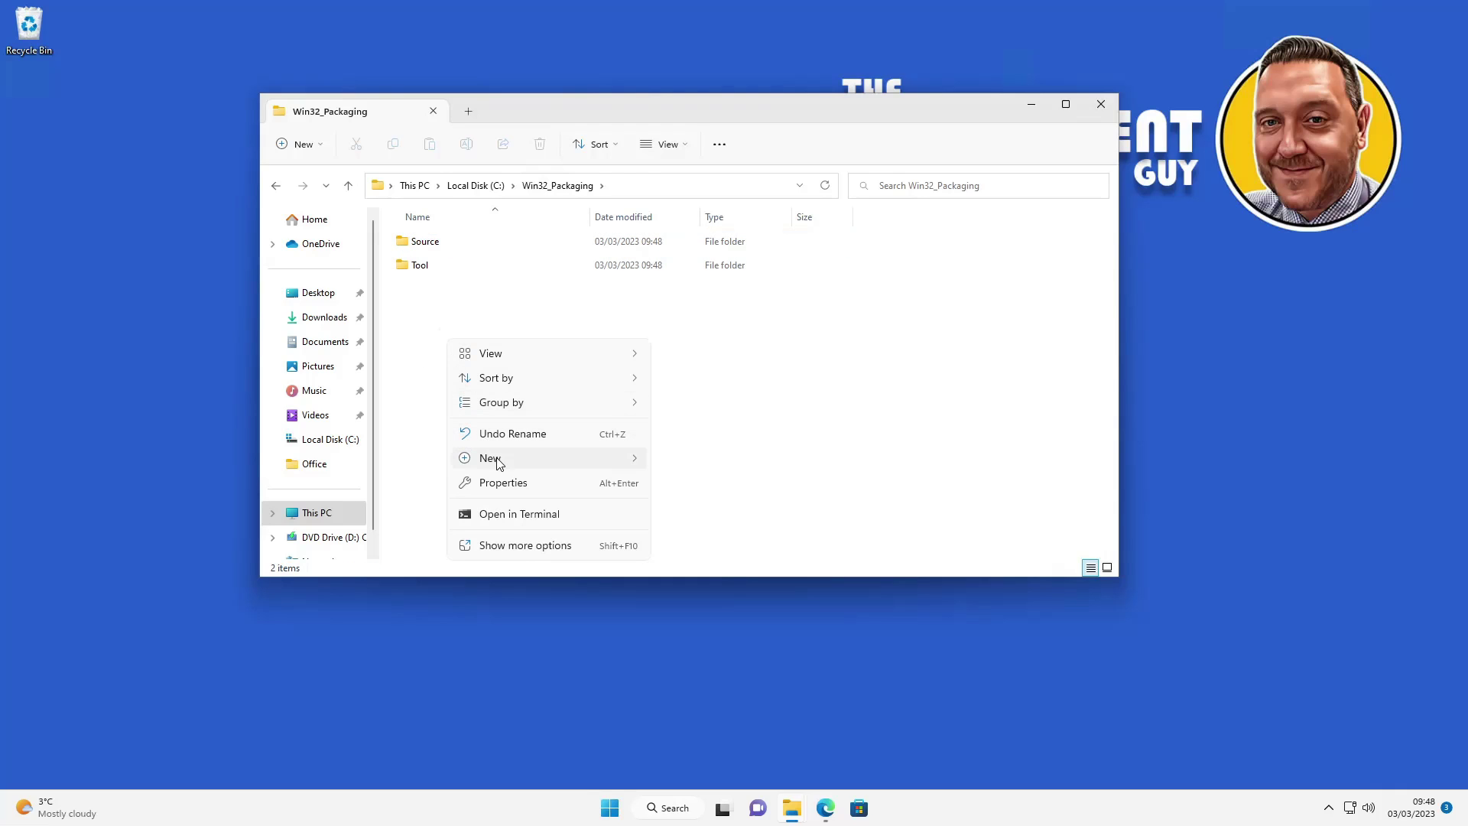
{"action": "mouse_move", "coordinate": [630, 460]}
{"action": "left_click", "coordinate": [693, 459]}
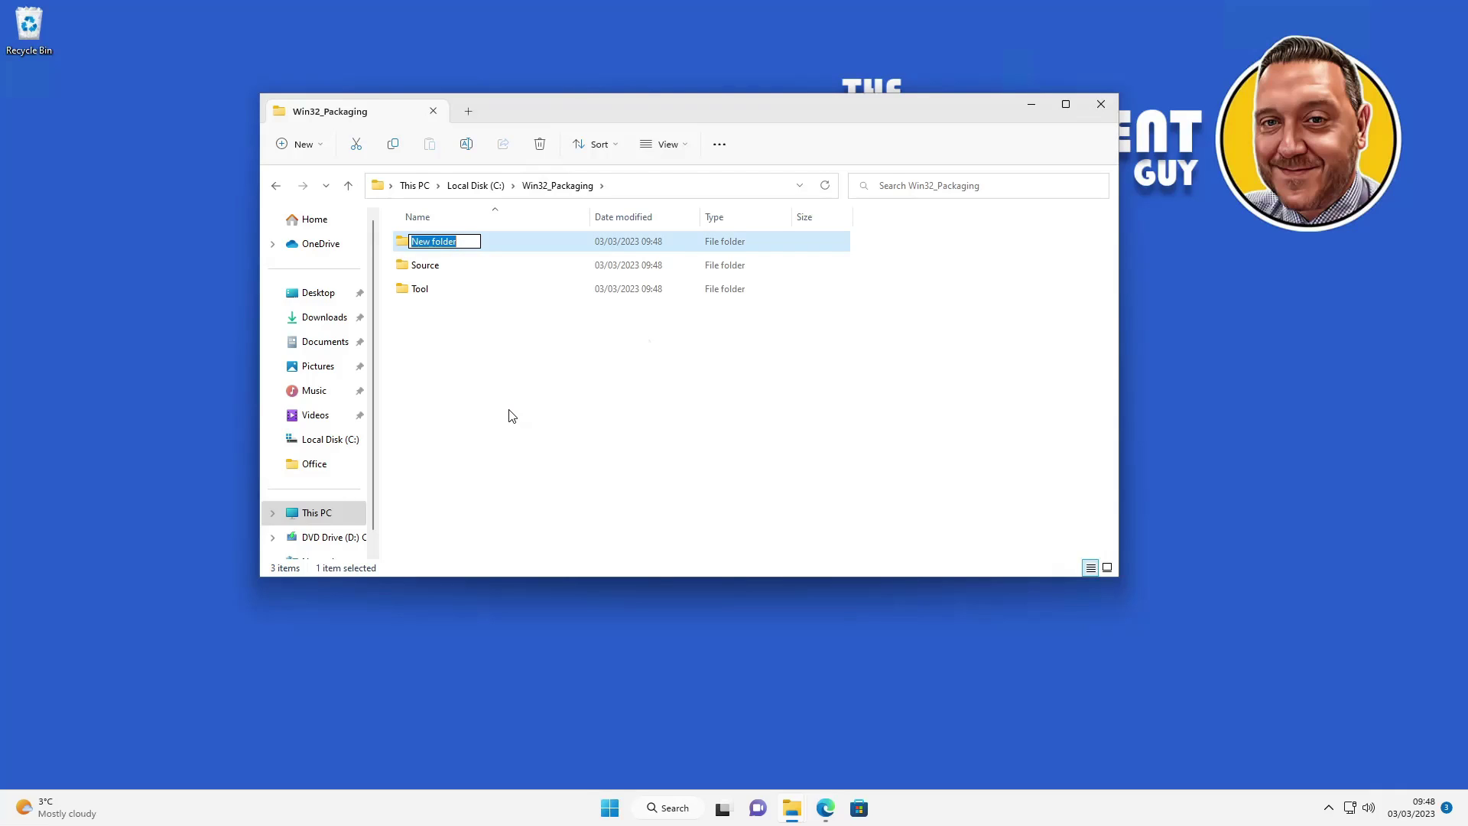
{"action": "type", "text": "Output"}
{"action": "left_click", "coordinate": [466, 410]}
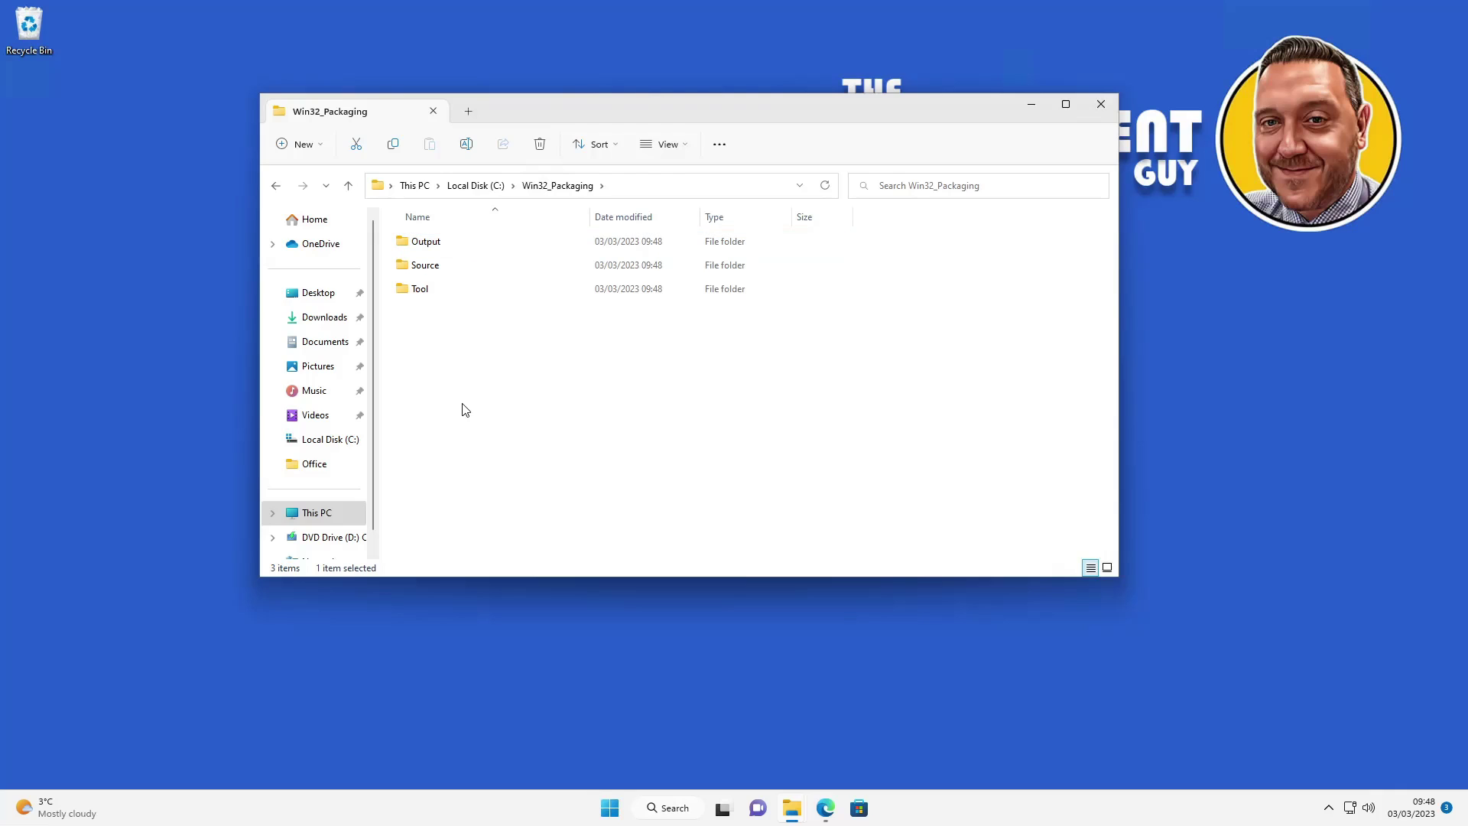
Copy the Install, setup and Uninstall files from the Office folder into Source
{"action": "left_click", "coordinate": [337, 463]}
{"action": "left_click_drag", "start_coordinate": [413, 340], "coordinate": [438, 237]}
{"action": "right_click", "coordinate": [439, 245]}
{"action": "left_click", "coordinate": [413, 344]}
{"action": "left_click", "coordinate": [306, 440]}
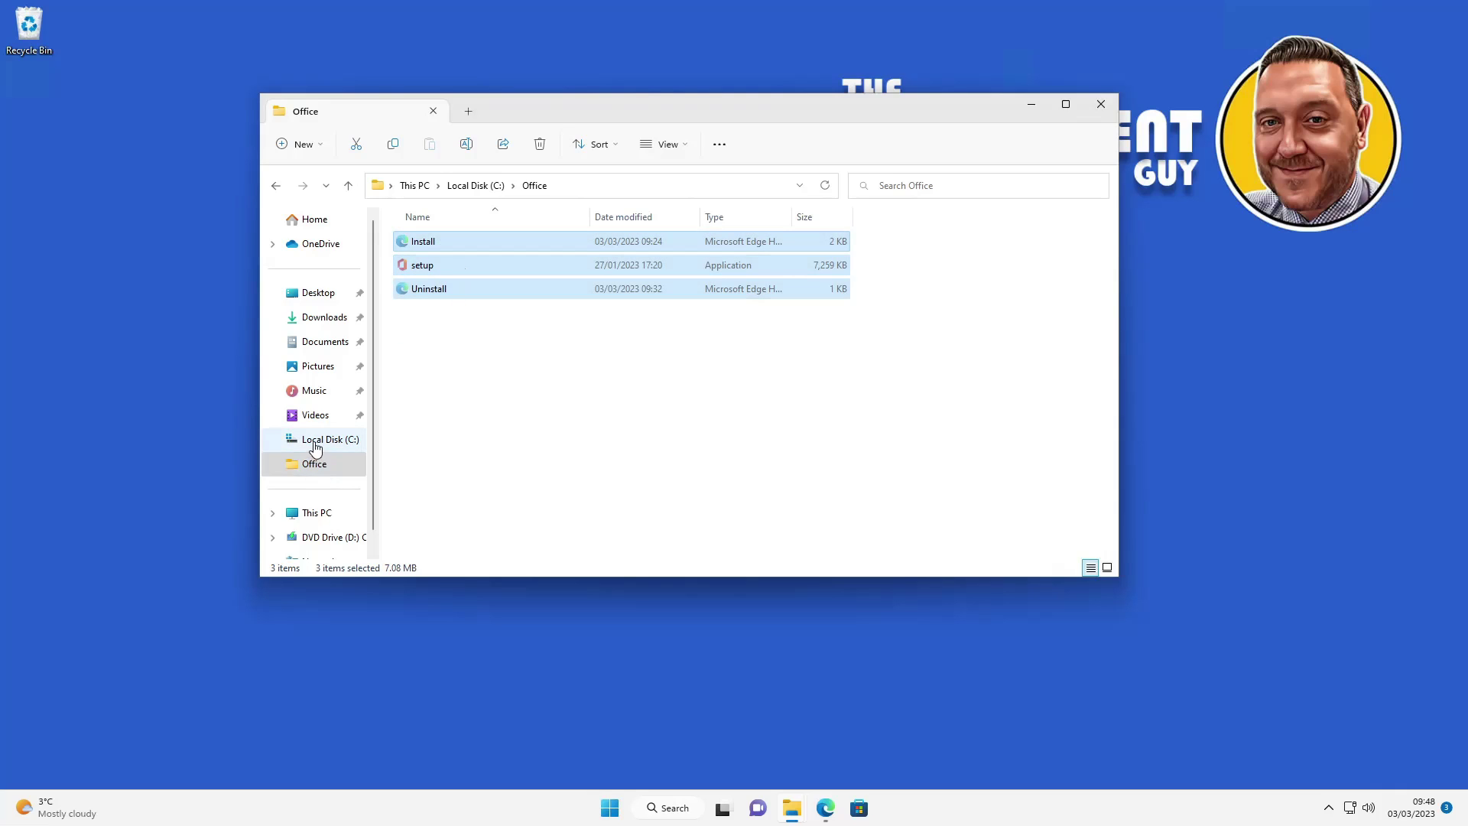
{"action": "double_click", "coordinate": [457, 364]}
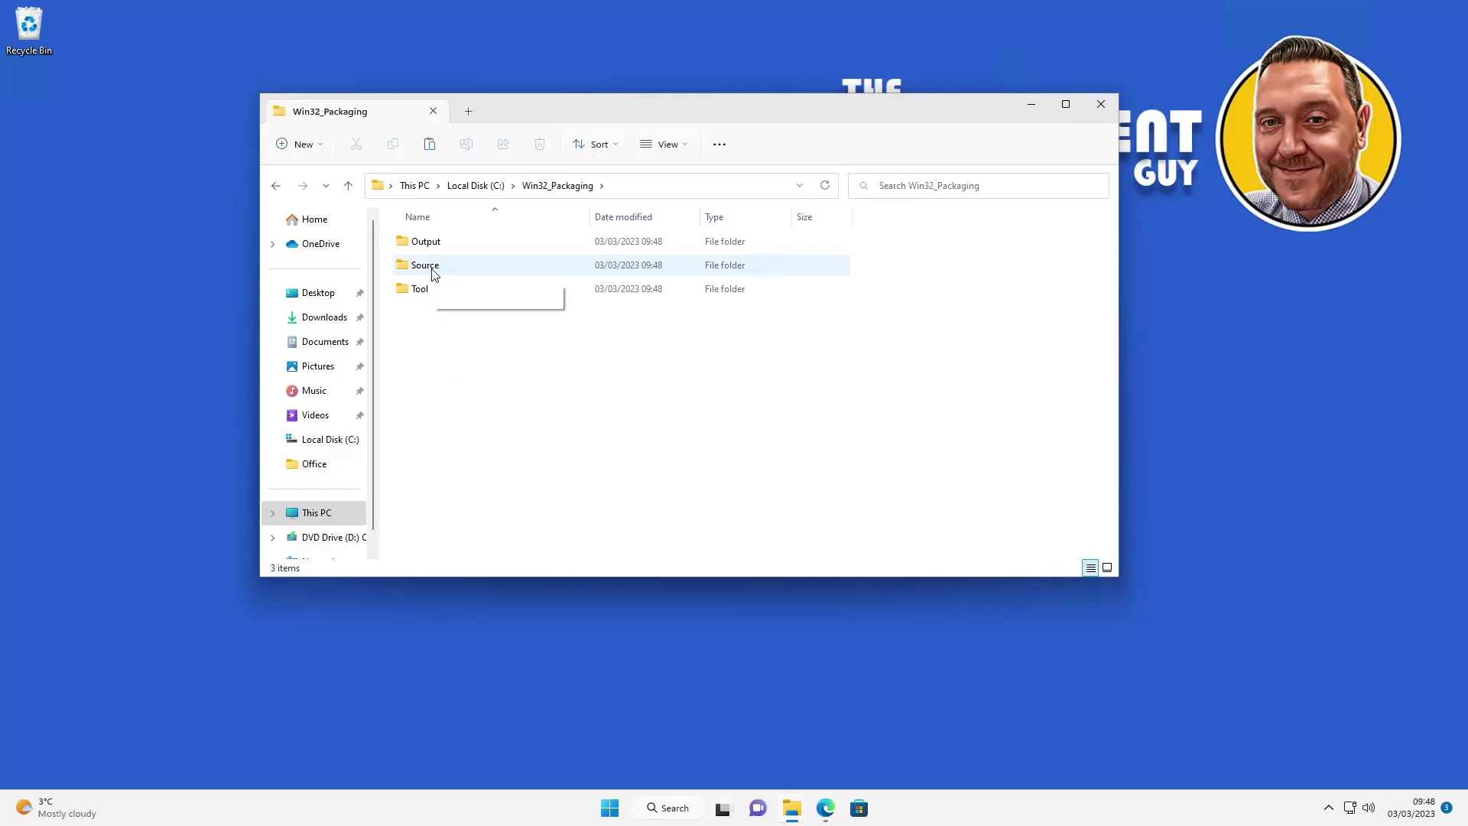
{"action": "double_click", "coordinate": [433, 274]}
{"action": "right_click", "coordinate": [448, 312]}
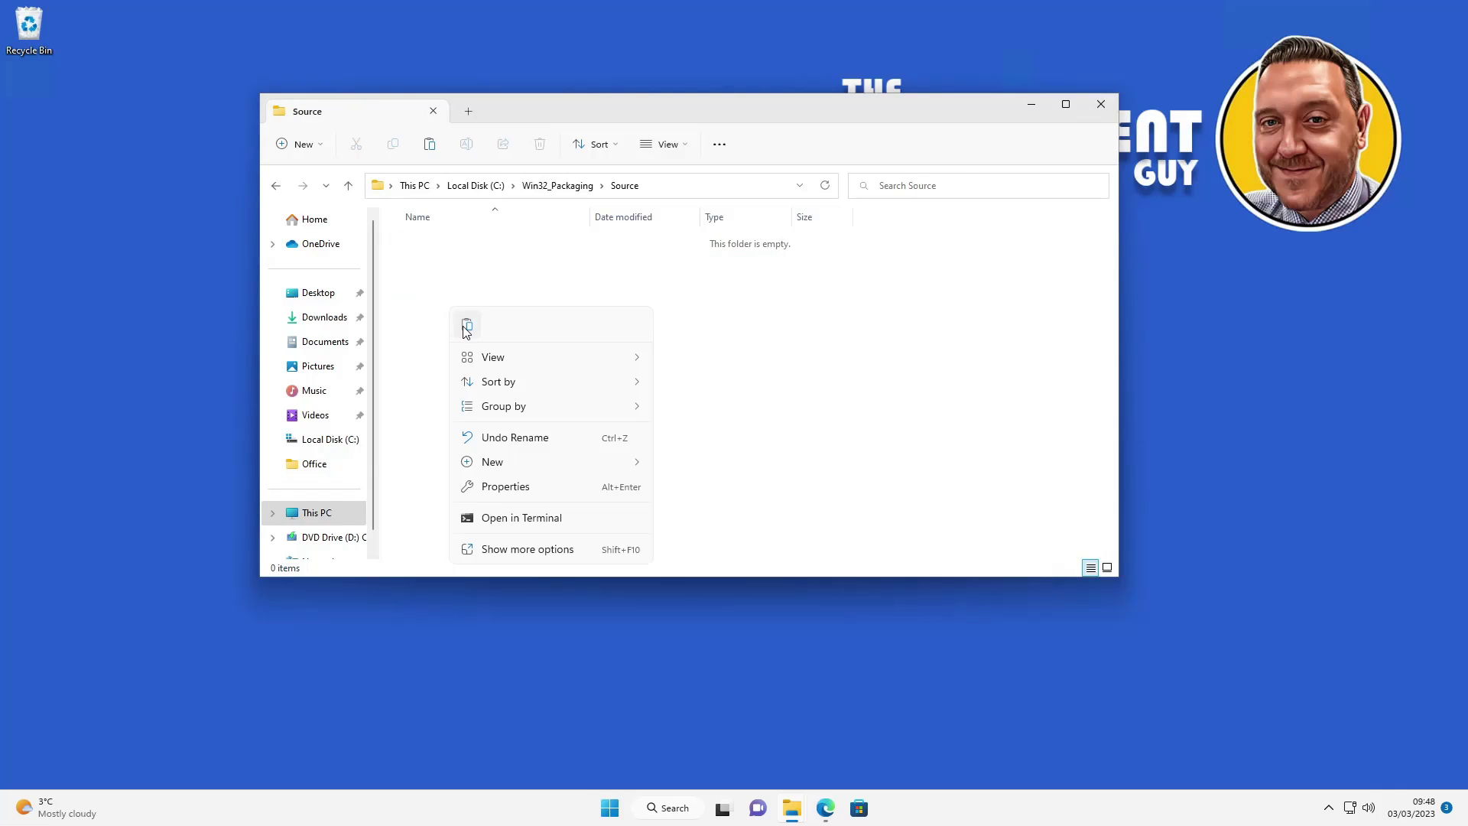
{"action": "key", "text": "Escape"}
{"action": "key", "text": "ctrl+v"}
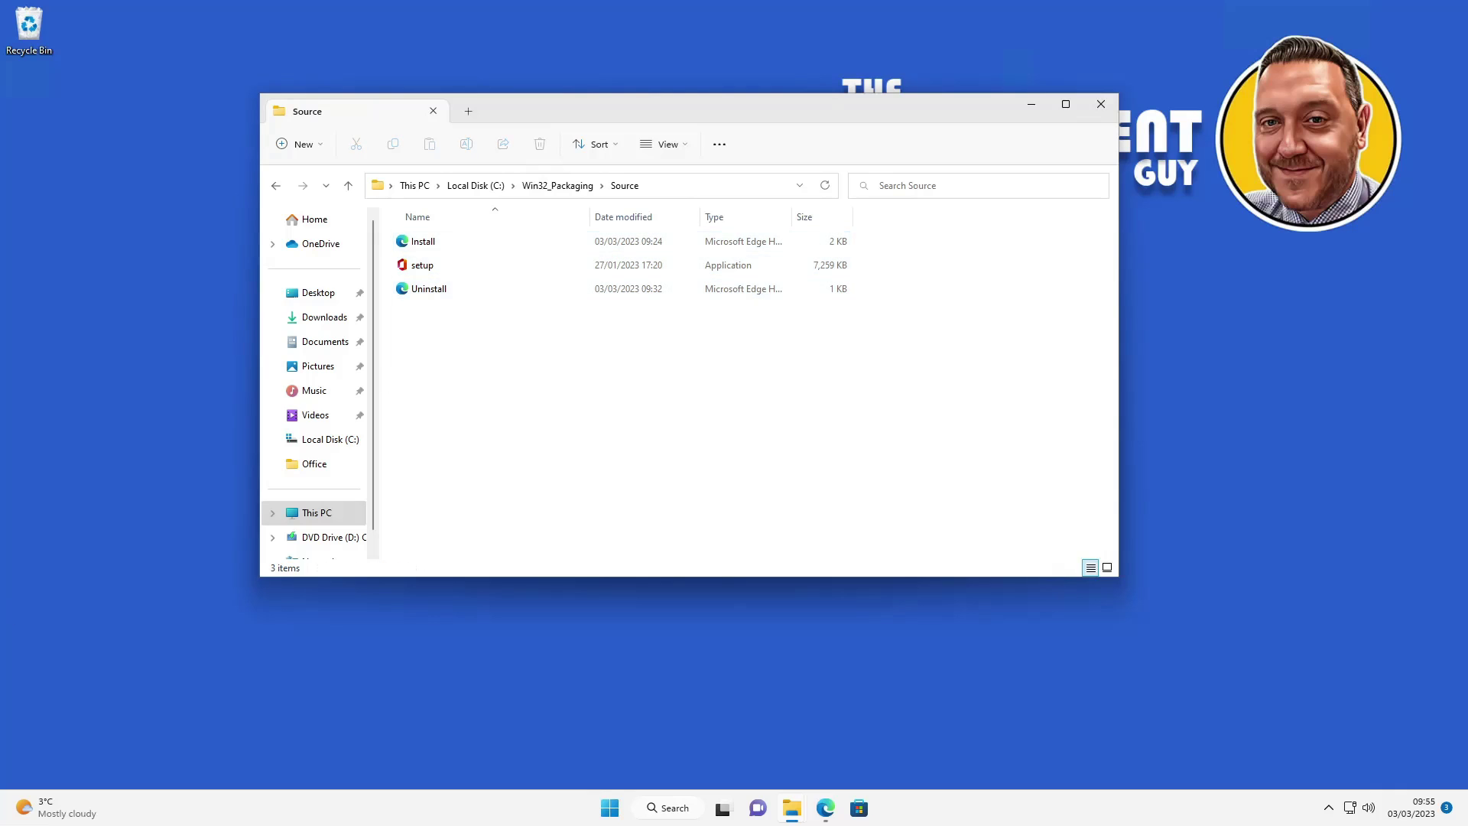
Load the Microsoft-Win32-Content-Prep-Tool GitHub repository in a new Edge window
{"action": "right_click", "coordinate": [832, 820]}
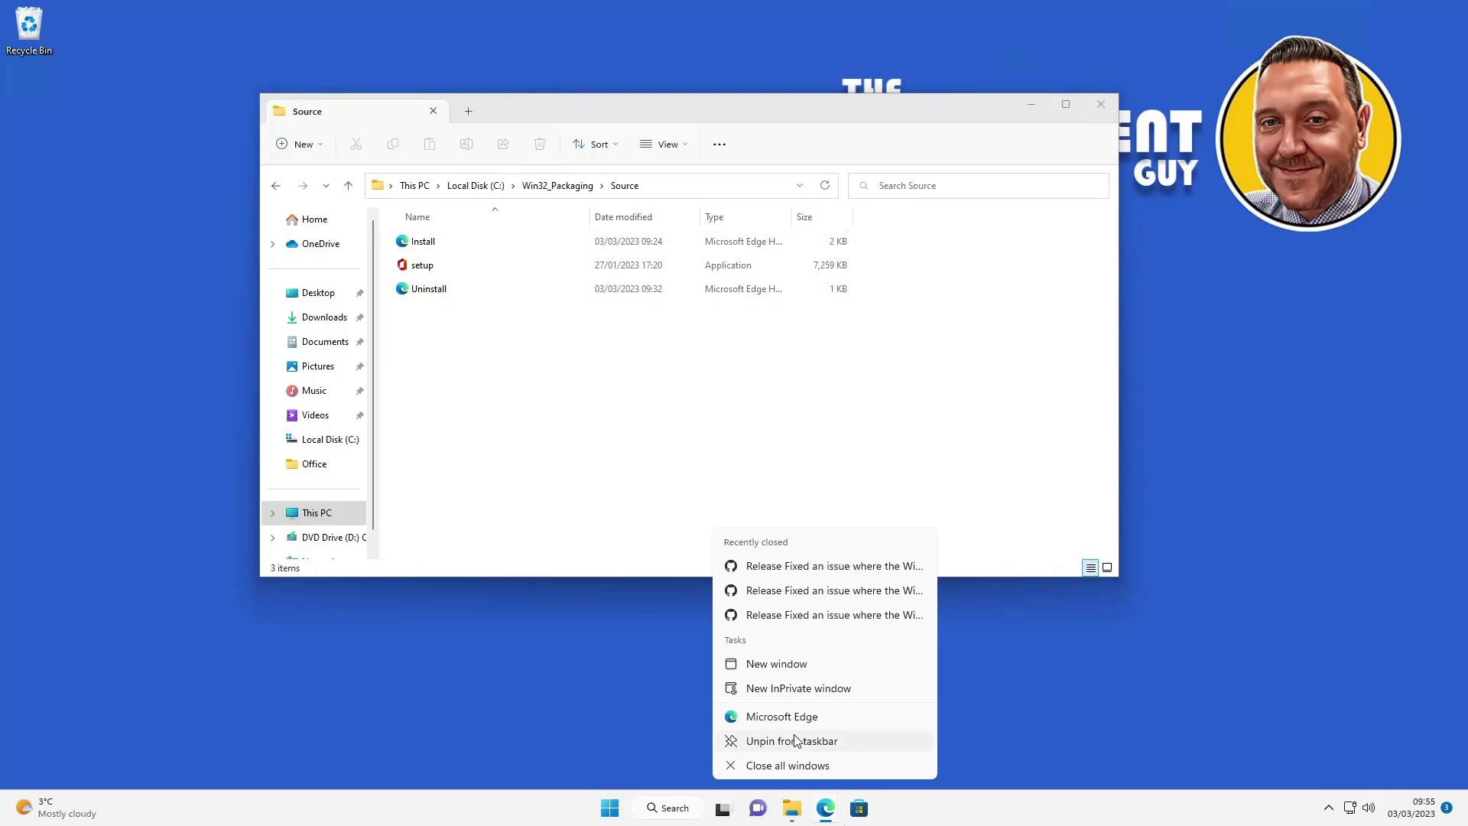
{"action": "left_click", "coordinate": [791, 714]}
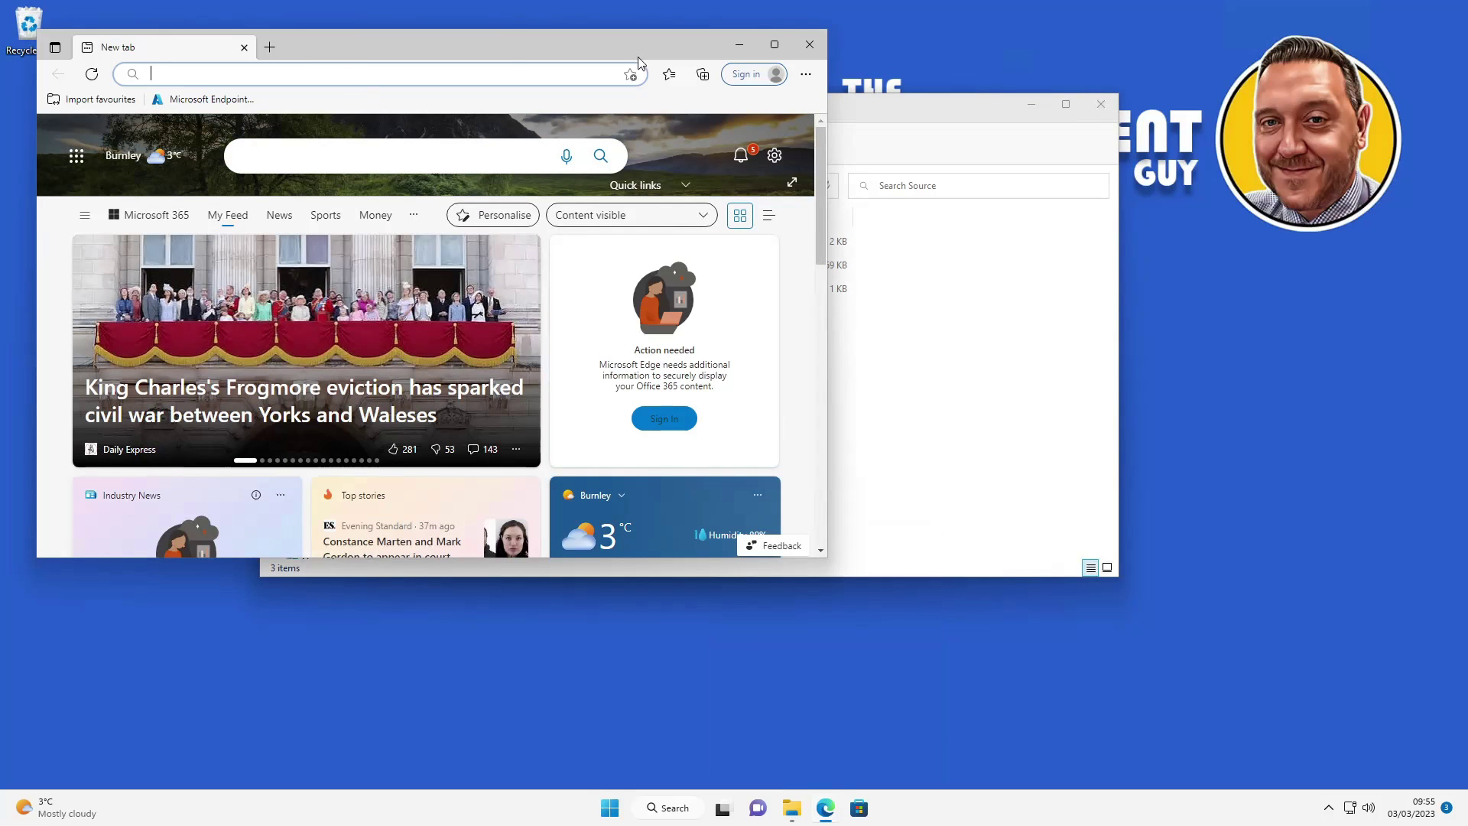
{"action": "left_click", "coordinate": [774, 44]}
{"action": "left_click", "coordinate": [377, 41]}
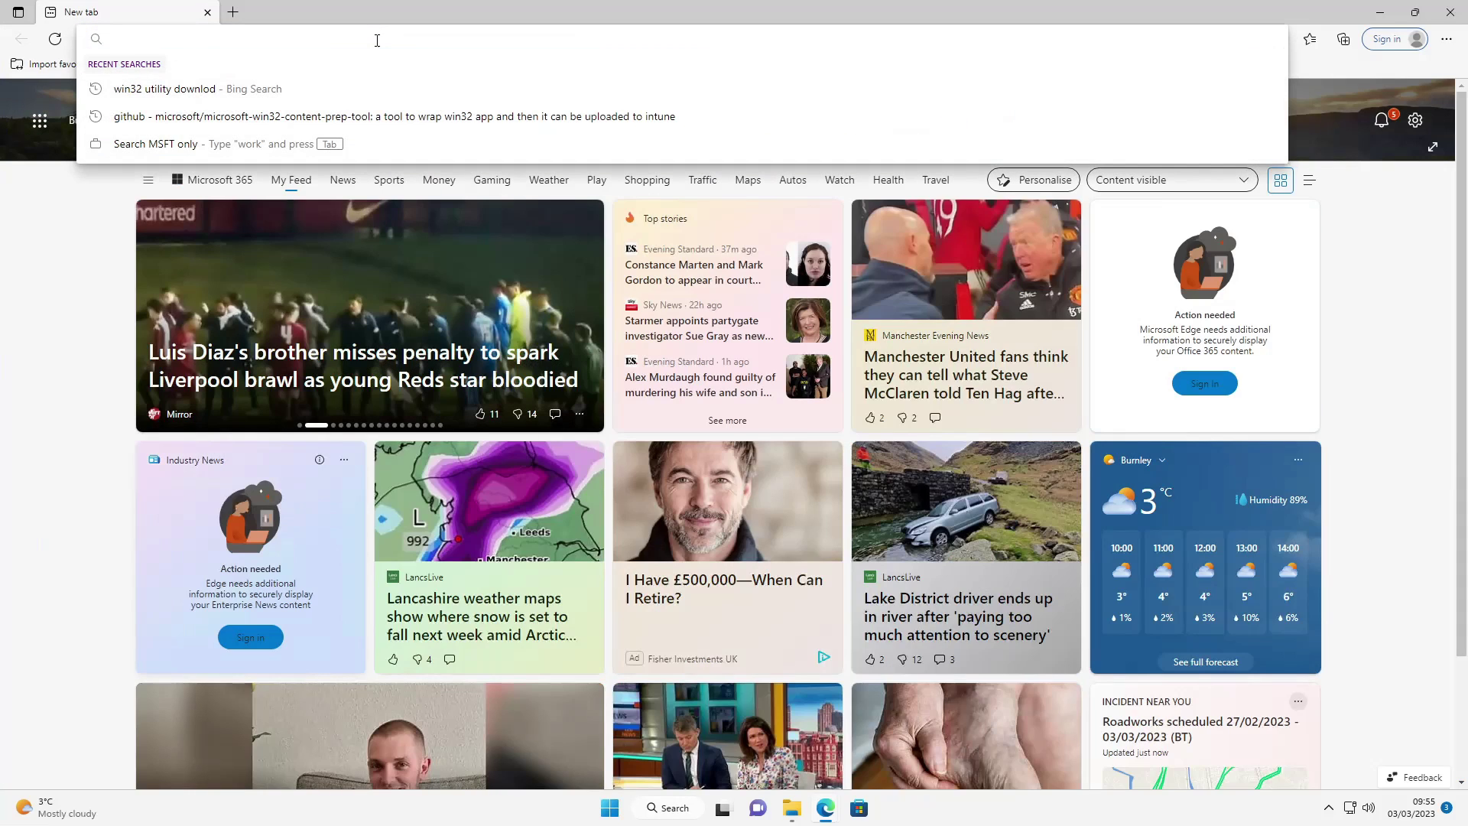
{"action": "type", "text": "https://github.com/Microsoft/Microsoft-Win32-Content-Prep-Tool"}
{"action": "key", "text": "Return"}
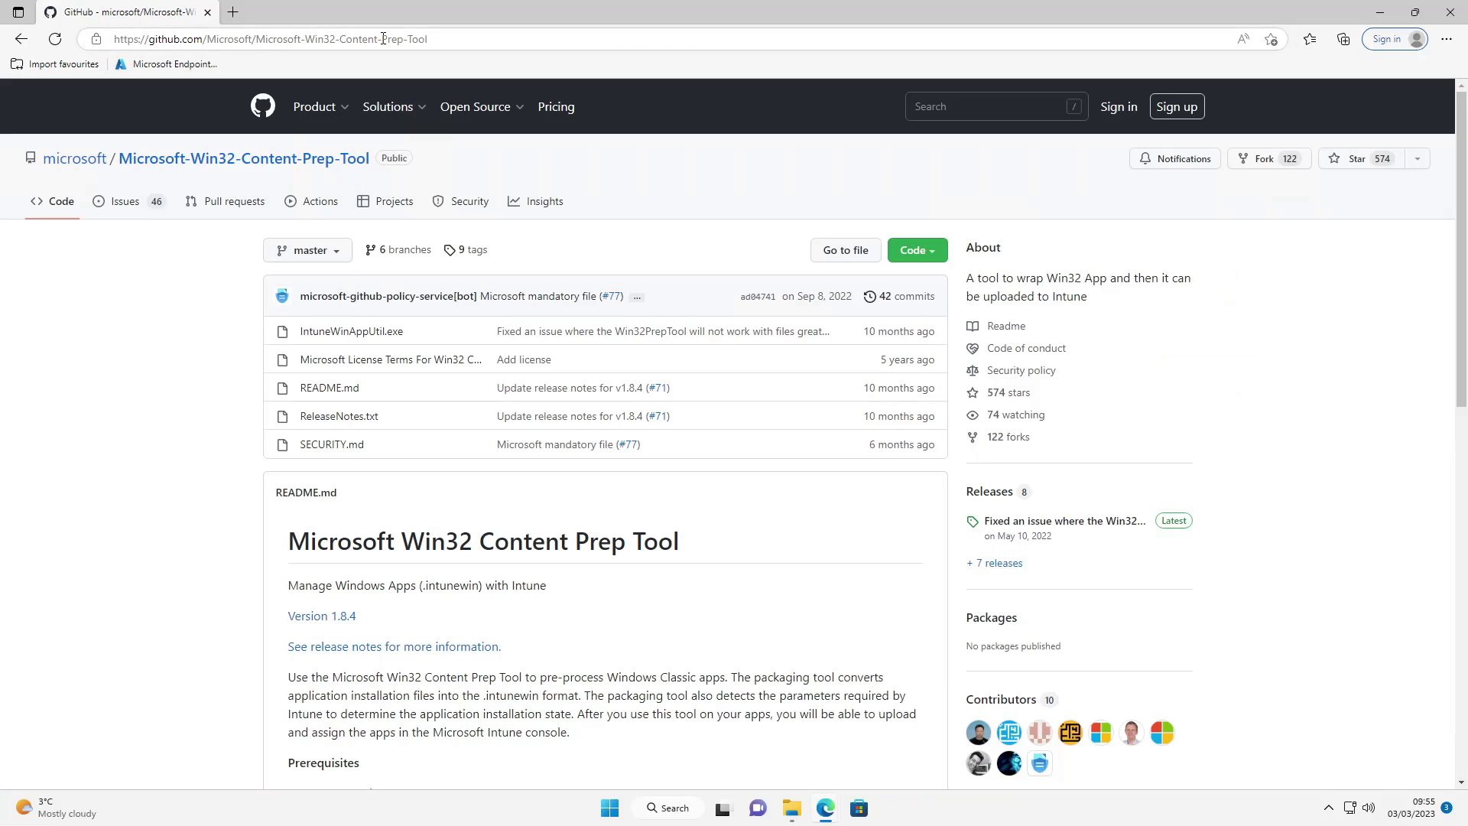
Download the version 1.8.4 source code zip and show it in Downloads
{"action": "left_click", "coordinate": [314, 618]}
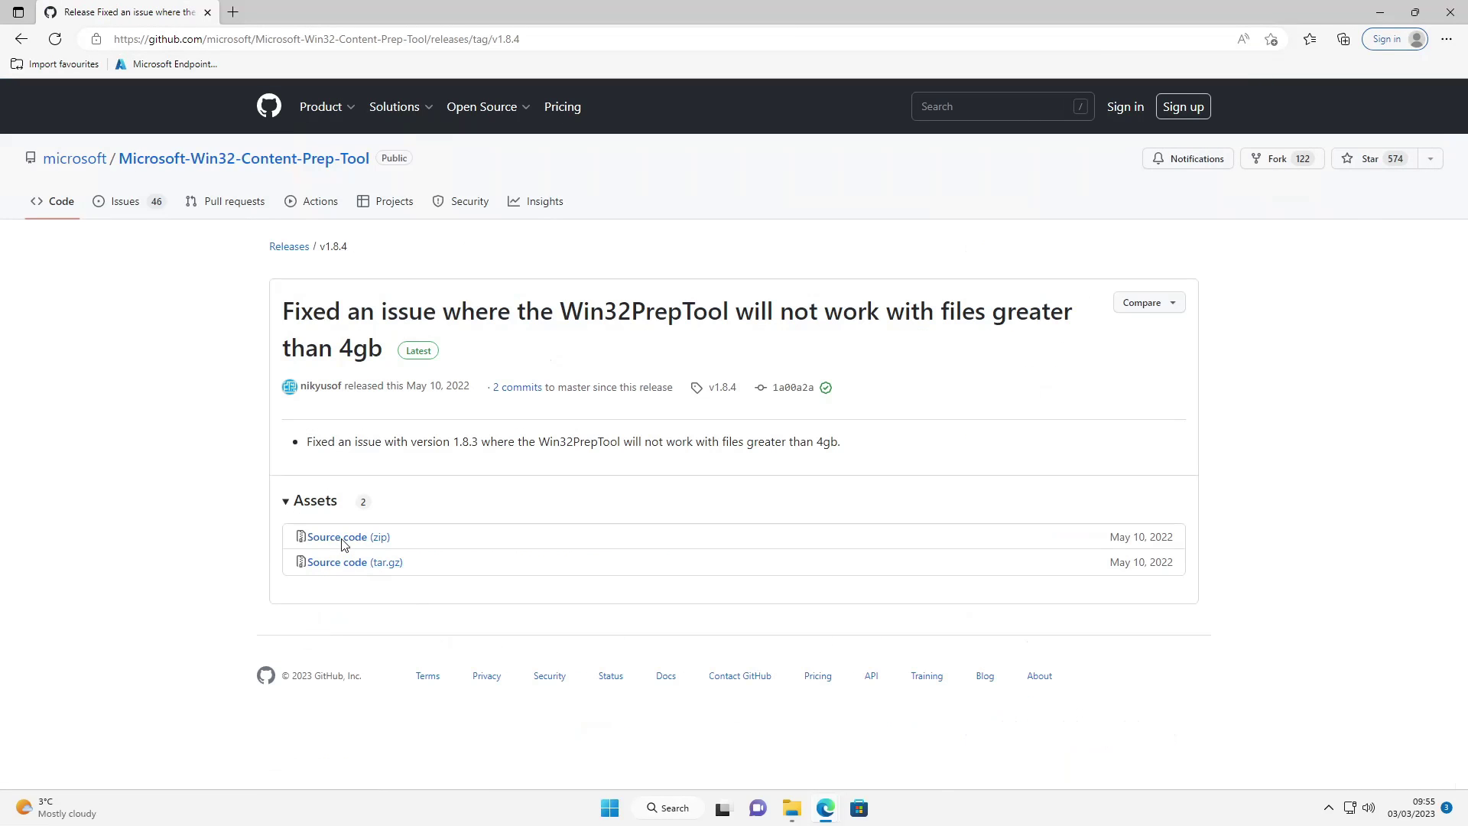
{"action": "left_click", "coordinate": [342, 544]}
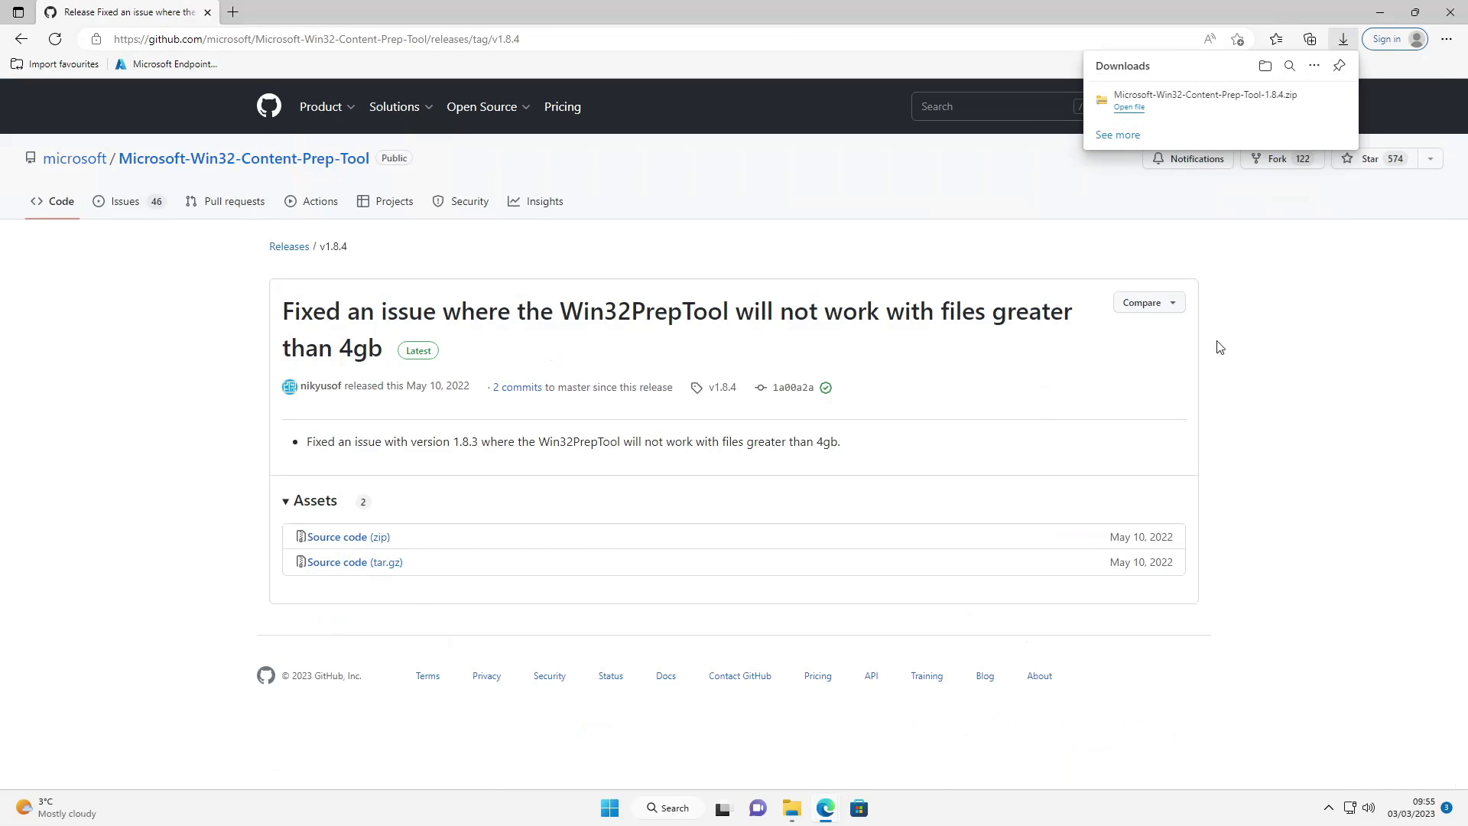
{"action": "left_click", "coordinate": [1294, 101]}
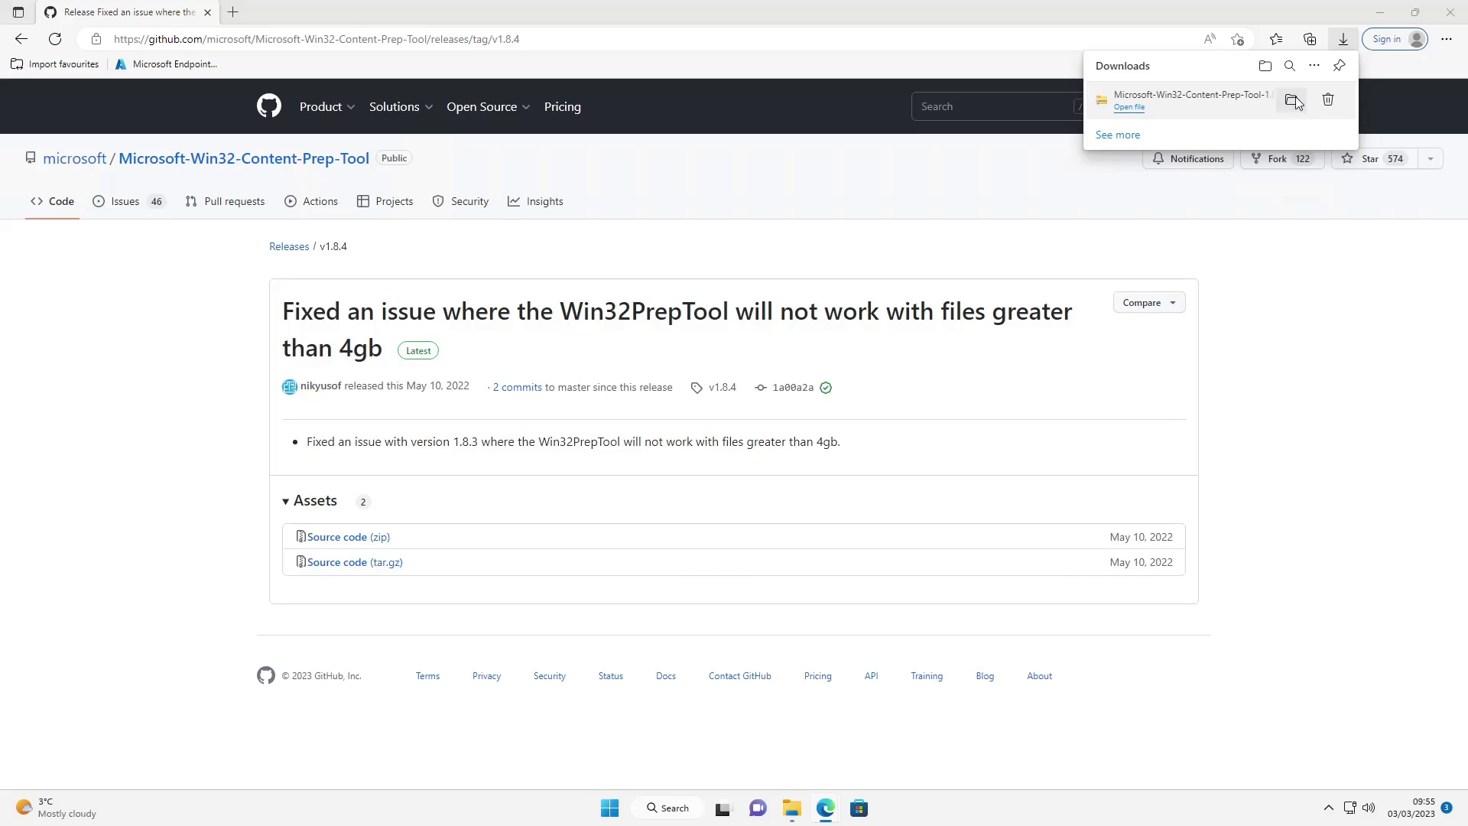
Extract the downloaded Content Prep Tool zip with C:\Win32_Packaging\Tool as the destination
{"action": "right_click", "coordinate": [776, 218]}
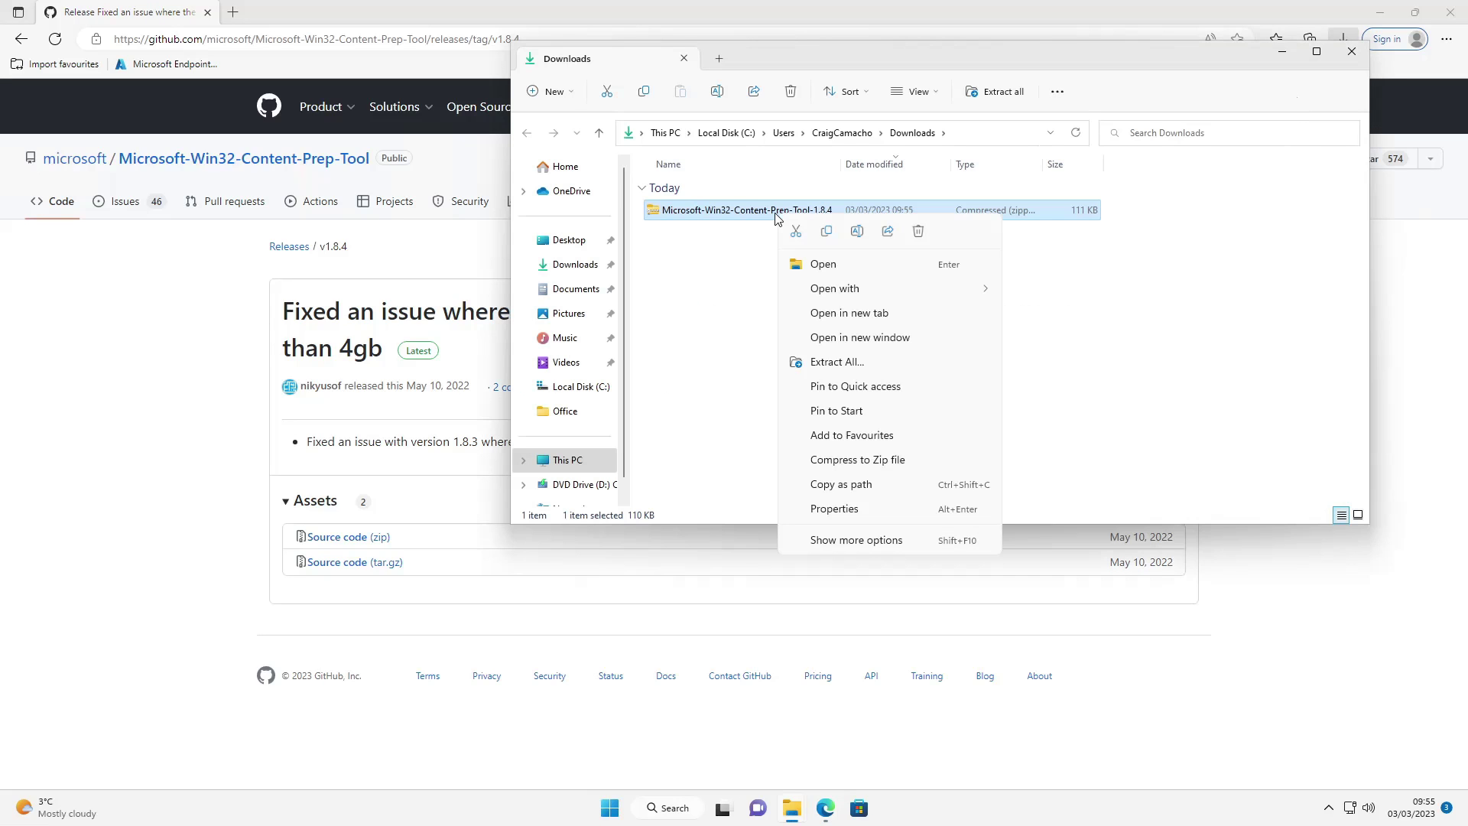
{"action": "left_click", "coordinate": [838, 363]}
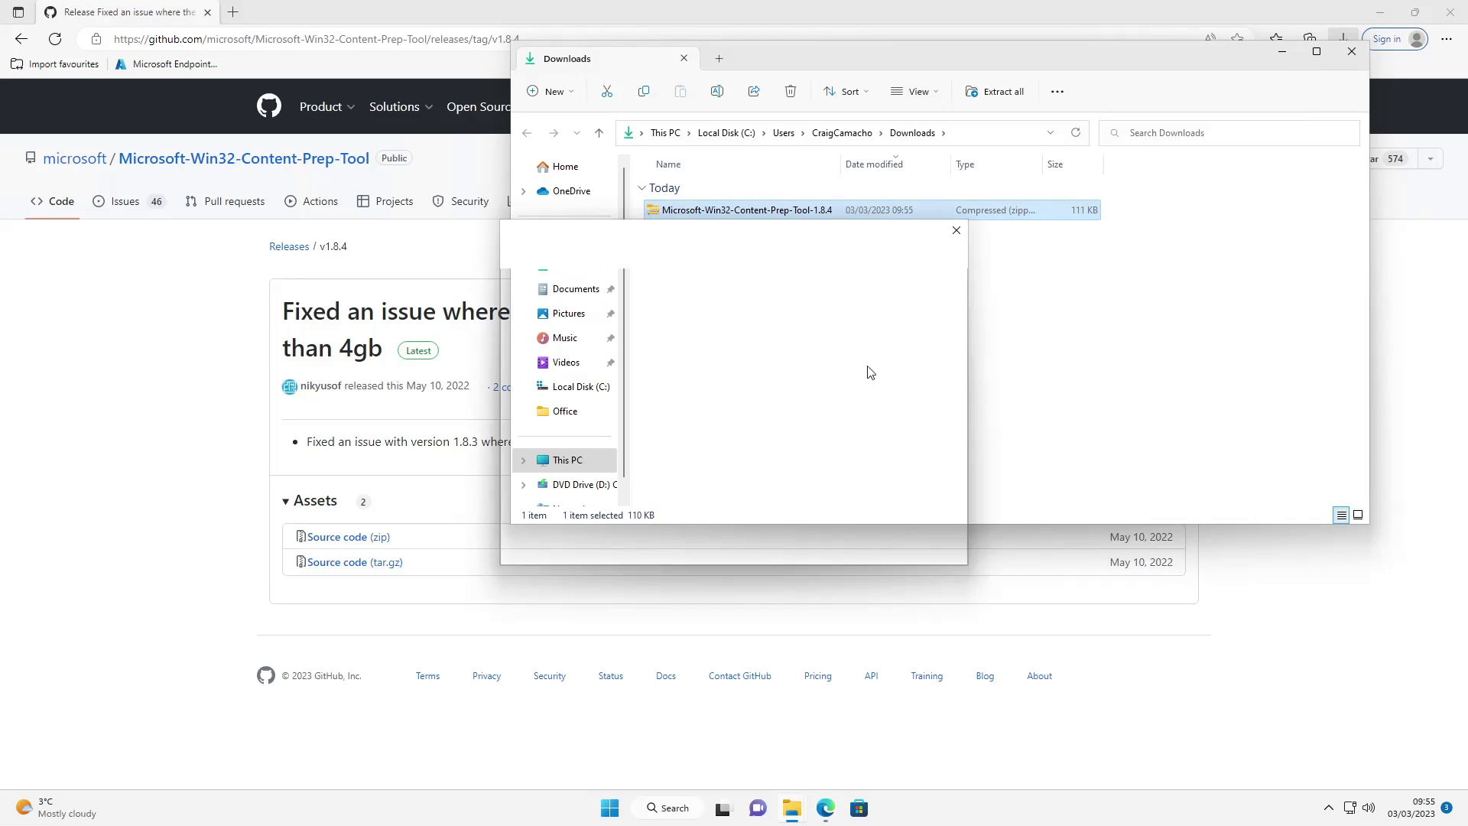
{"action": "left_click", "coordinate": [900, 335]}
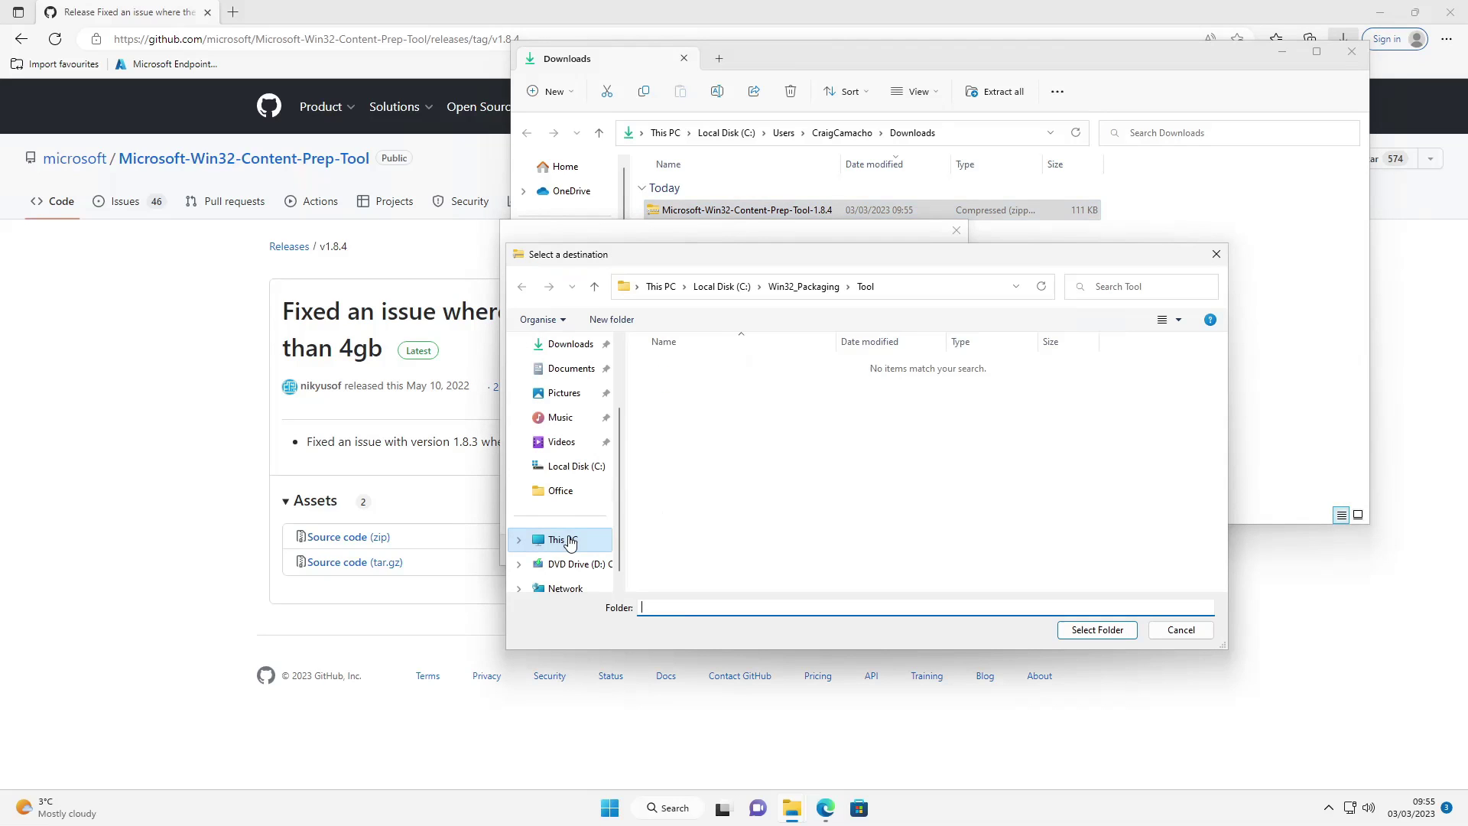
{"action": "left_click", "coordinate": [563, 539]}
{"action": "double_click", "coordinate": [694, 386]}
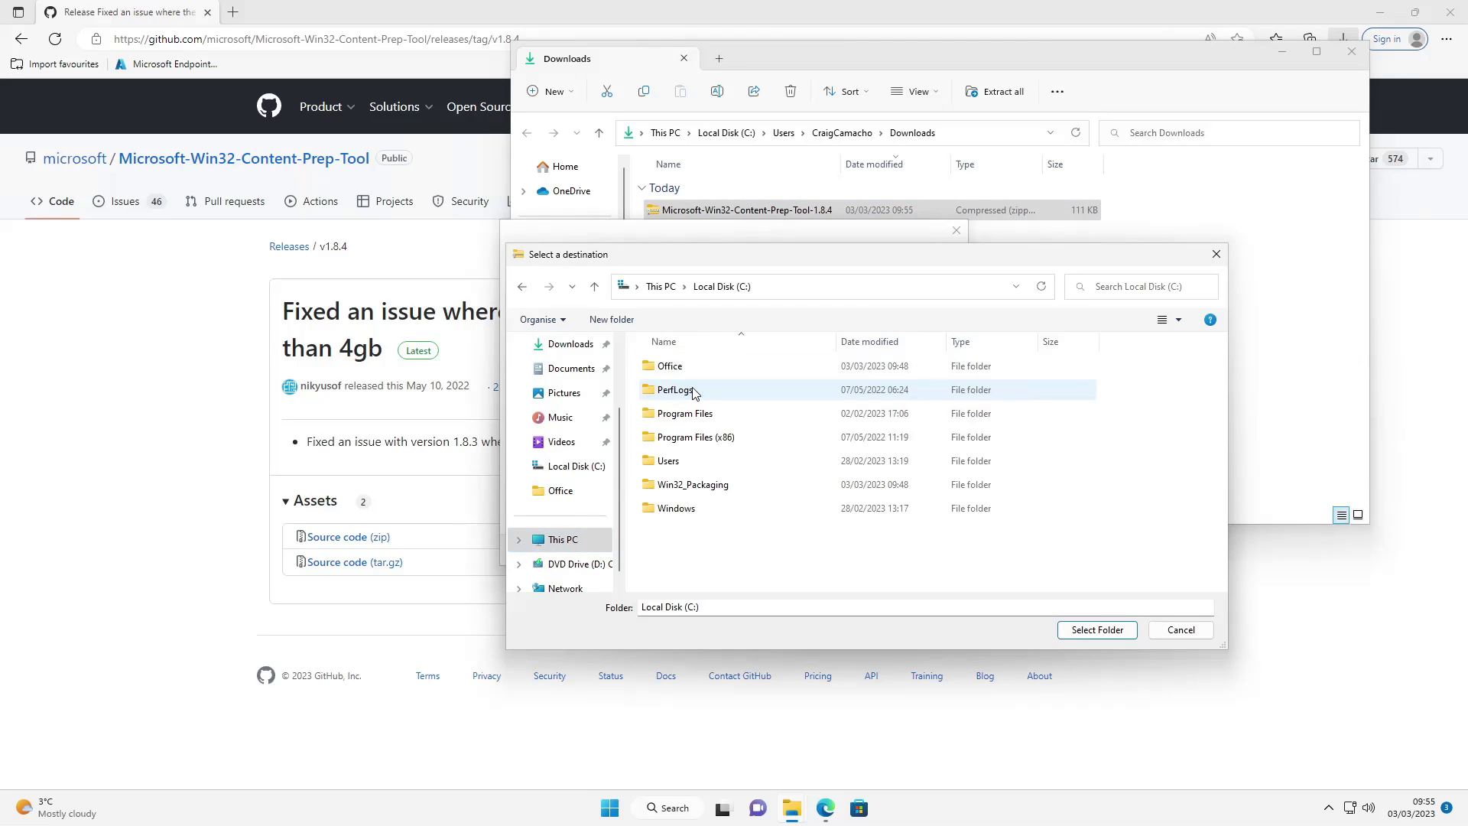
{"action": "double_click", "coordinate": [697, 490]}
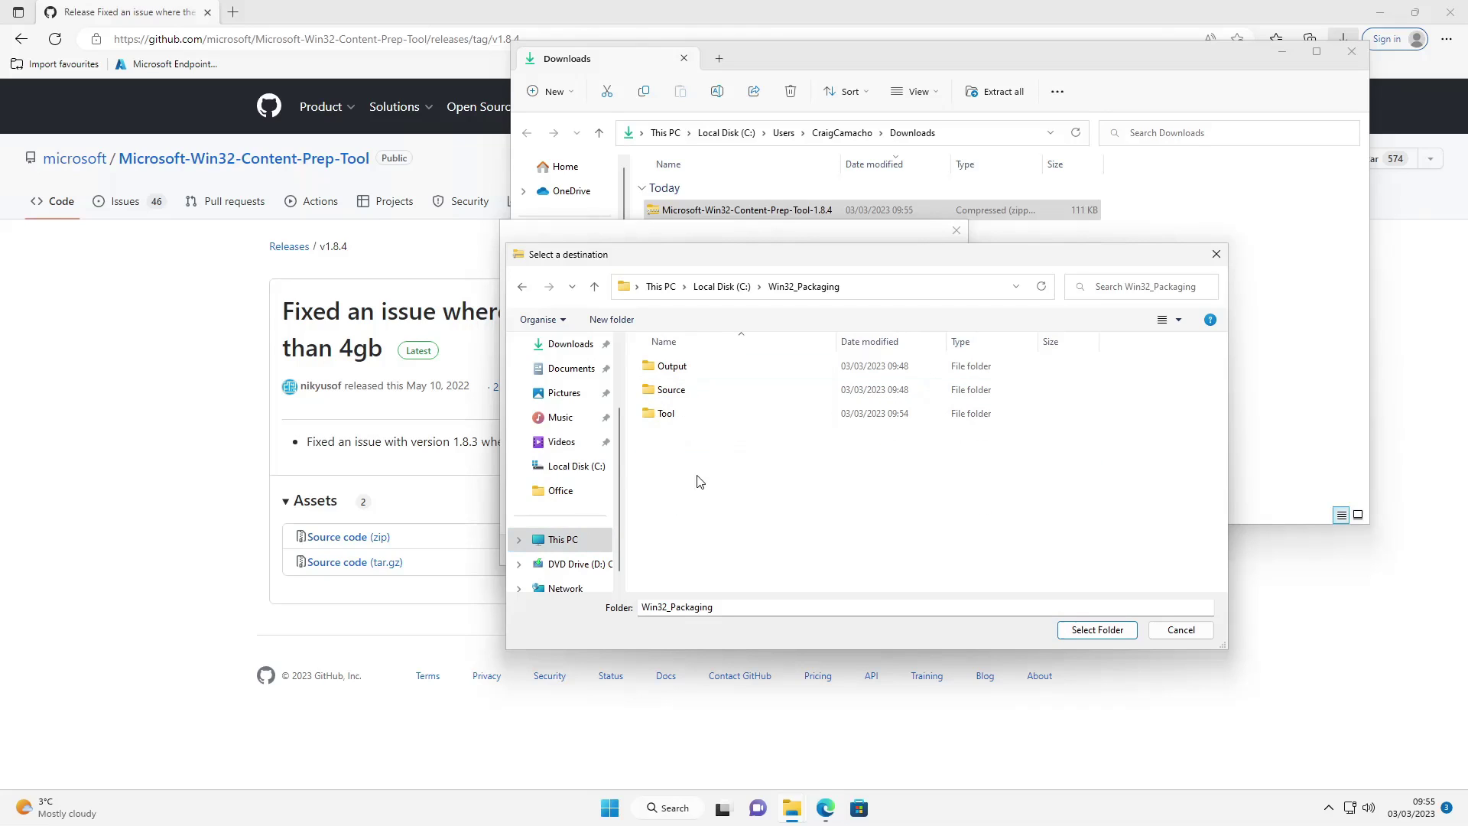
{"action": "double_click", "coordinate": [674, 415]}
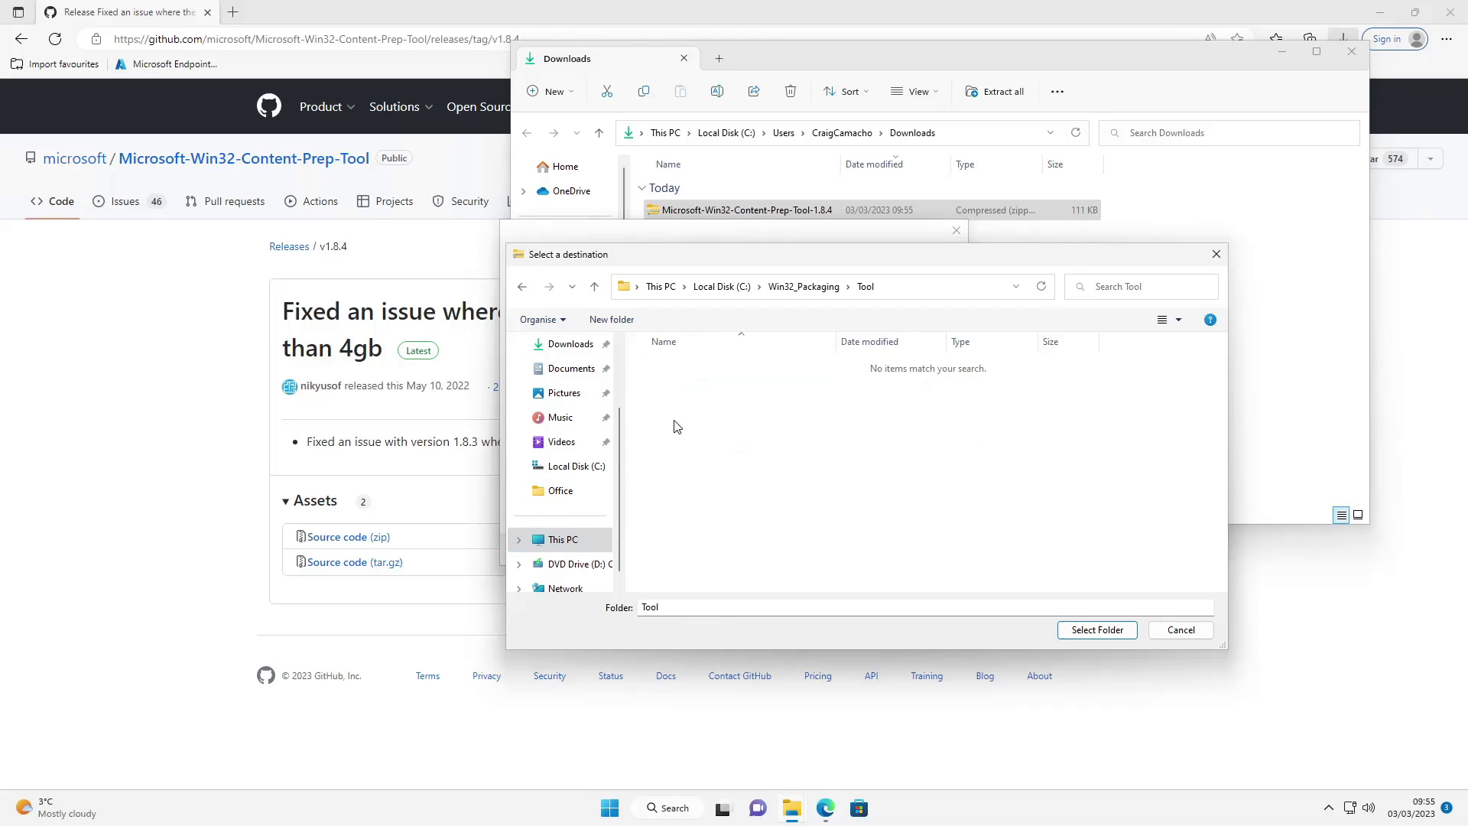
{"action": "left_click", "coordinate": [1089, 634]}
{"action": "left_click", "coordinate": [871, 550]}
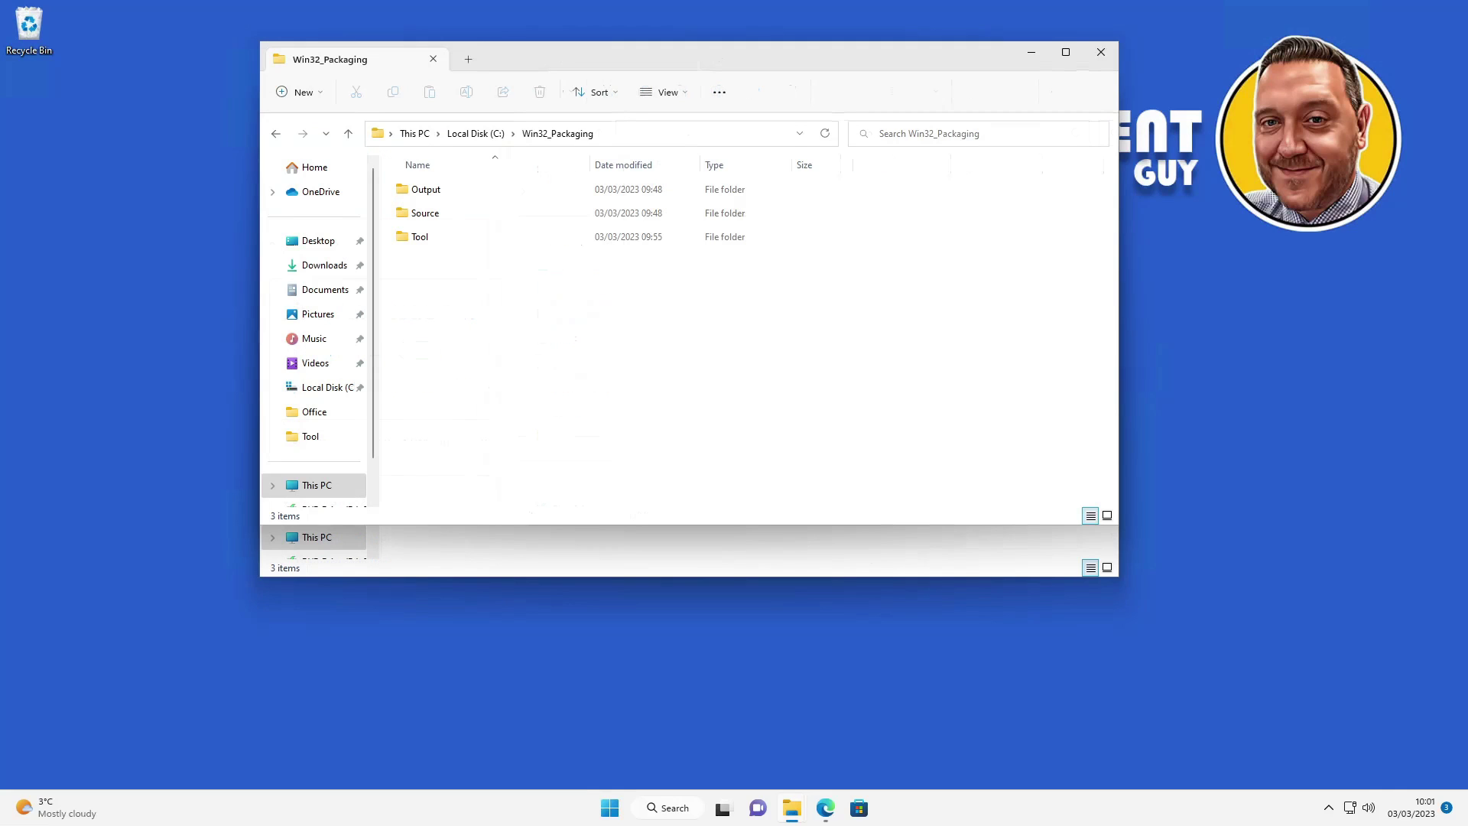
Launch Command Prompt as administrator from Windows search
{"action": "left_click", "coordinate": [676, 809]}
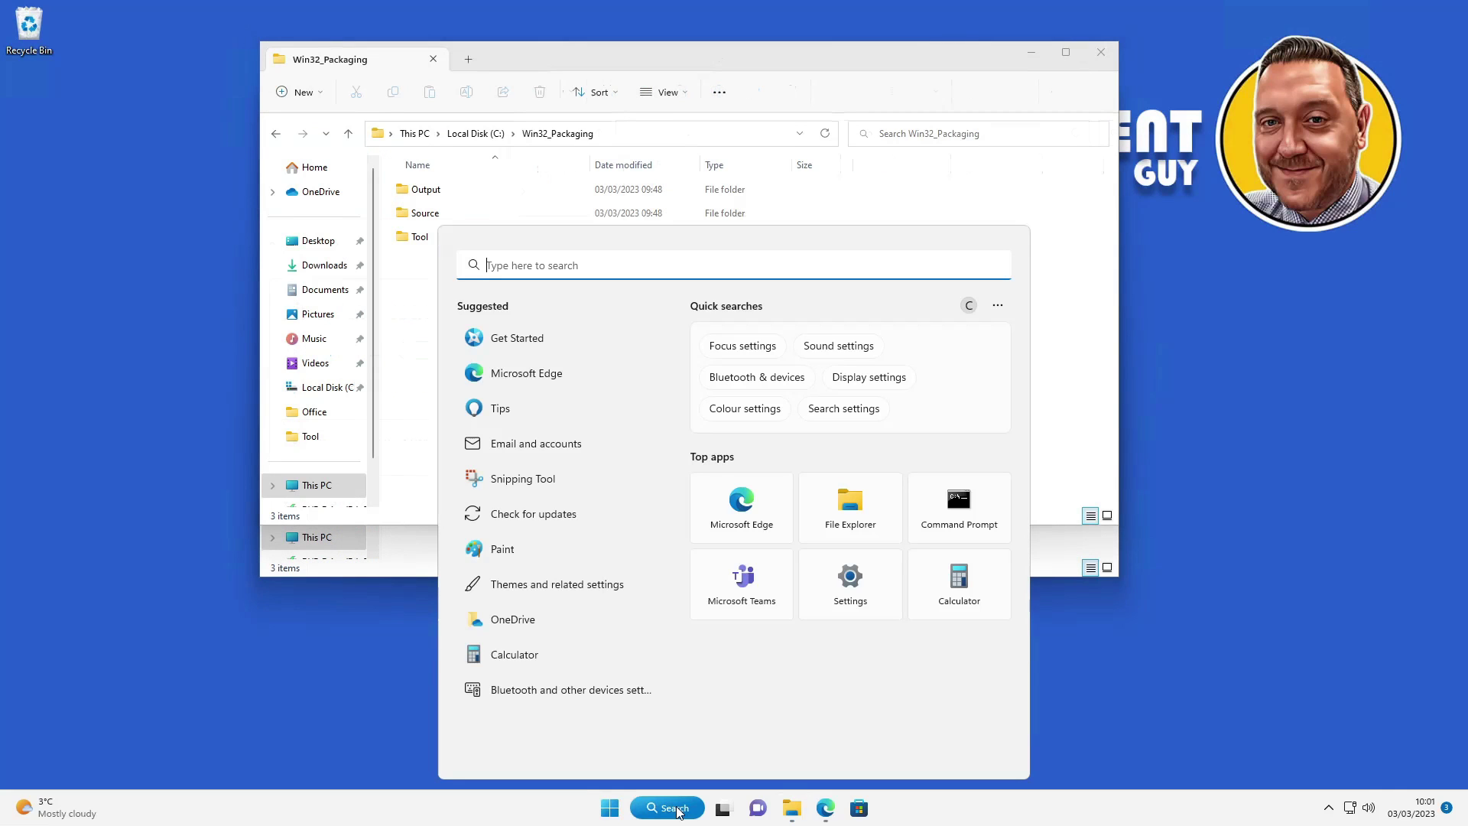
{"action": "type", "text": "cmd"}
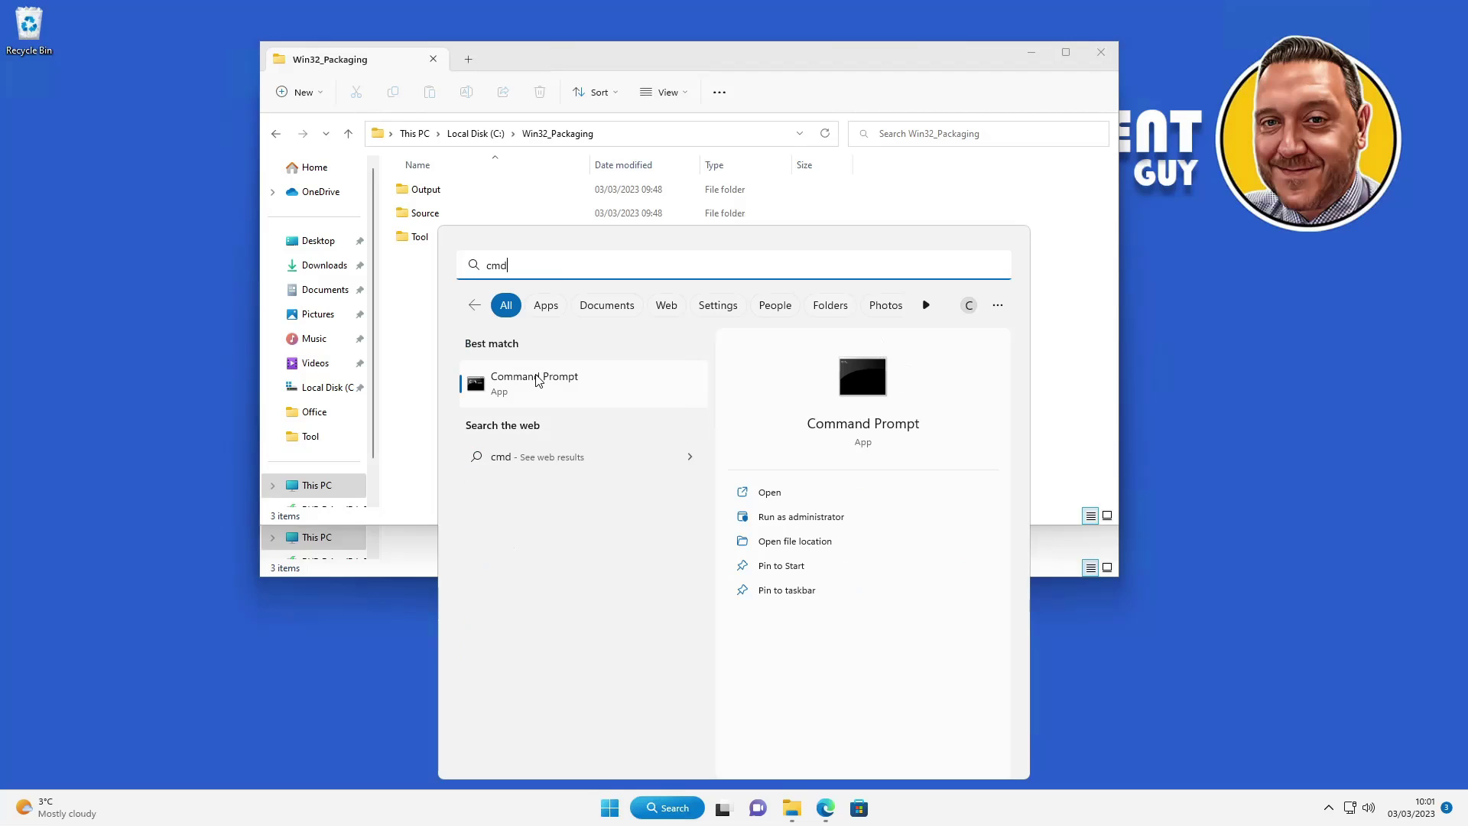
{"action": "right_click", "coordinate": [538, 380]}
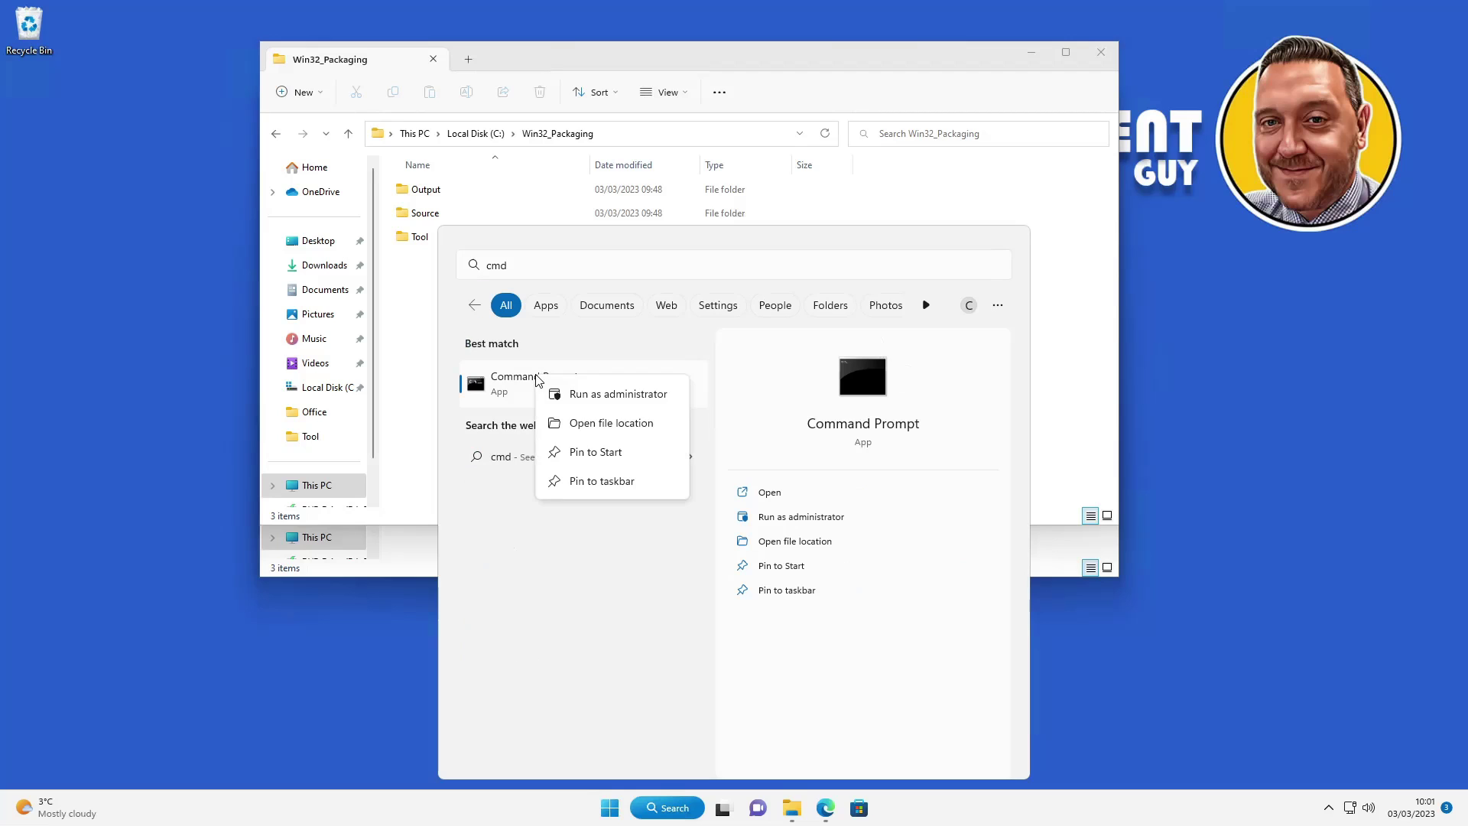
{"action": "left_click", "coordinate": [590, 396]}
{"action": "key", "text": "Return"}
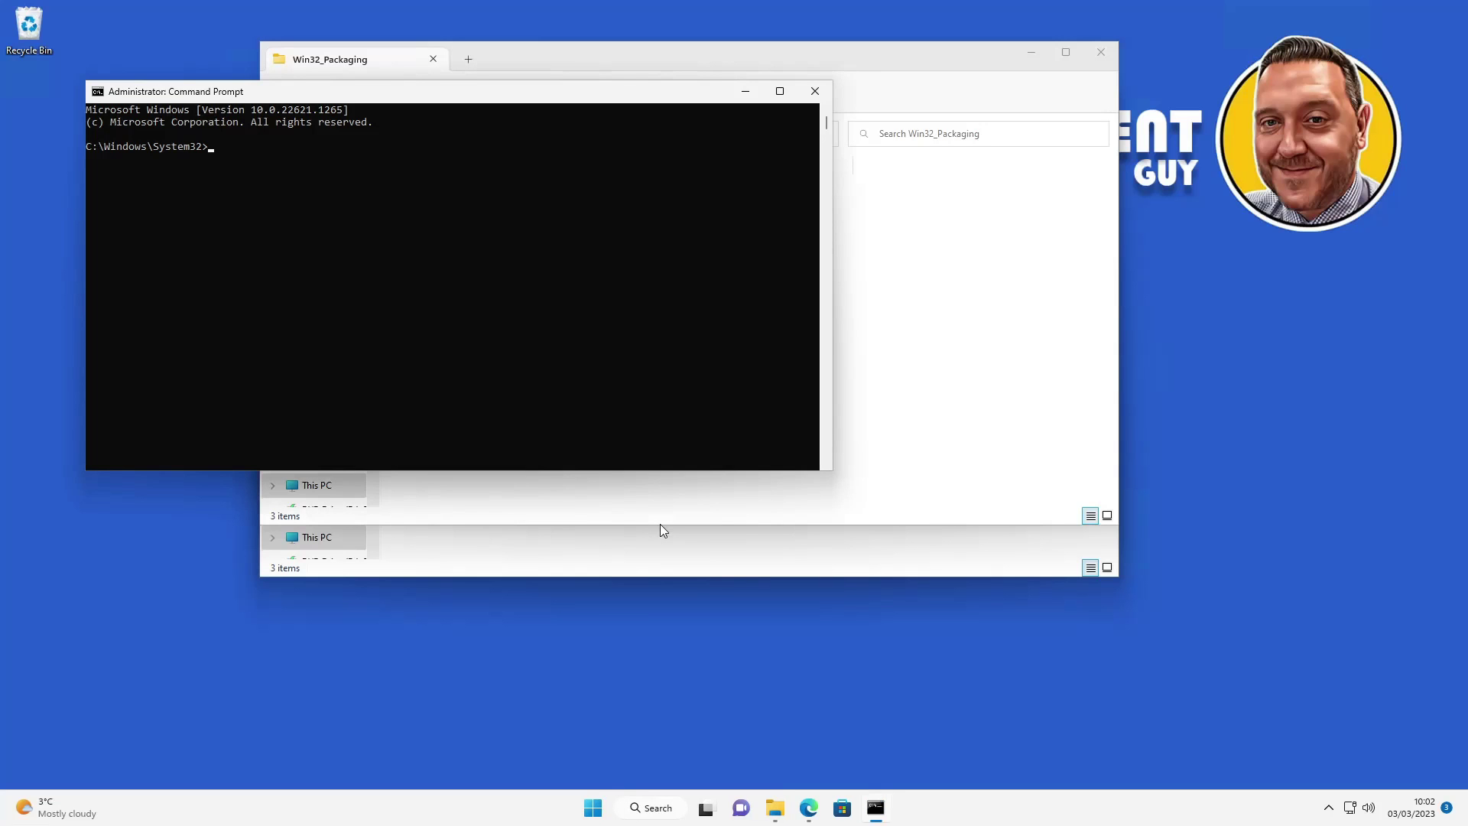
Run cd /d to C:\Win32_Packaging\Tool\Microsoft-Win32-Content-Prep-Tool-1.8.4 using the path copied from Explorer
{"action": "type", "text": "cd /d"}
{"action": "left_click", "coordinate": [839, 62]}
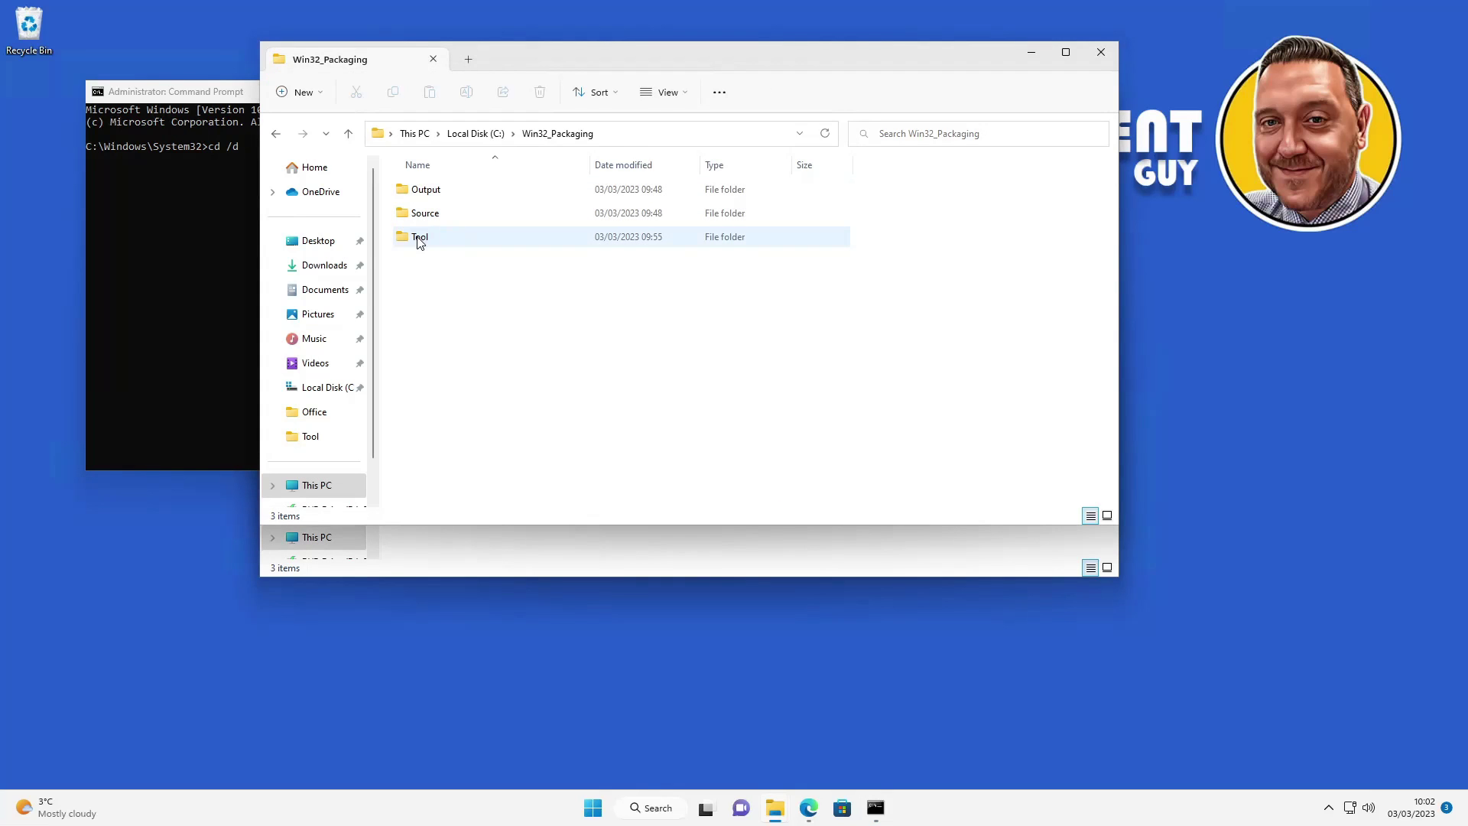
{"action": "double_click", "coordinate": [444, 234]}
{"action": "left_click", "coordinate": [438, 198]}
{"action": "double_click", "coordinate": [438, 198]}
{"action": "left_click", "coordinate": [739, 138]}
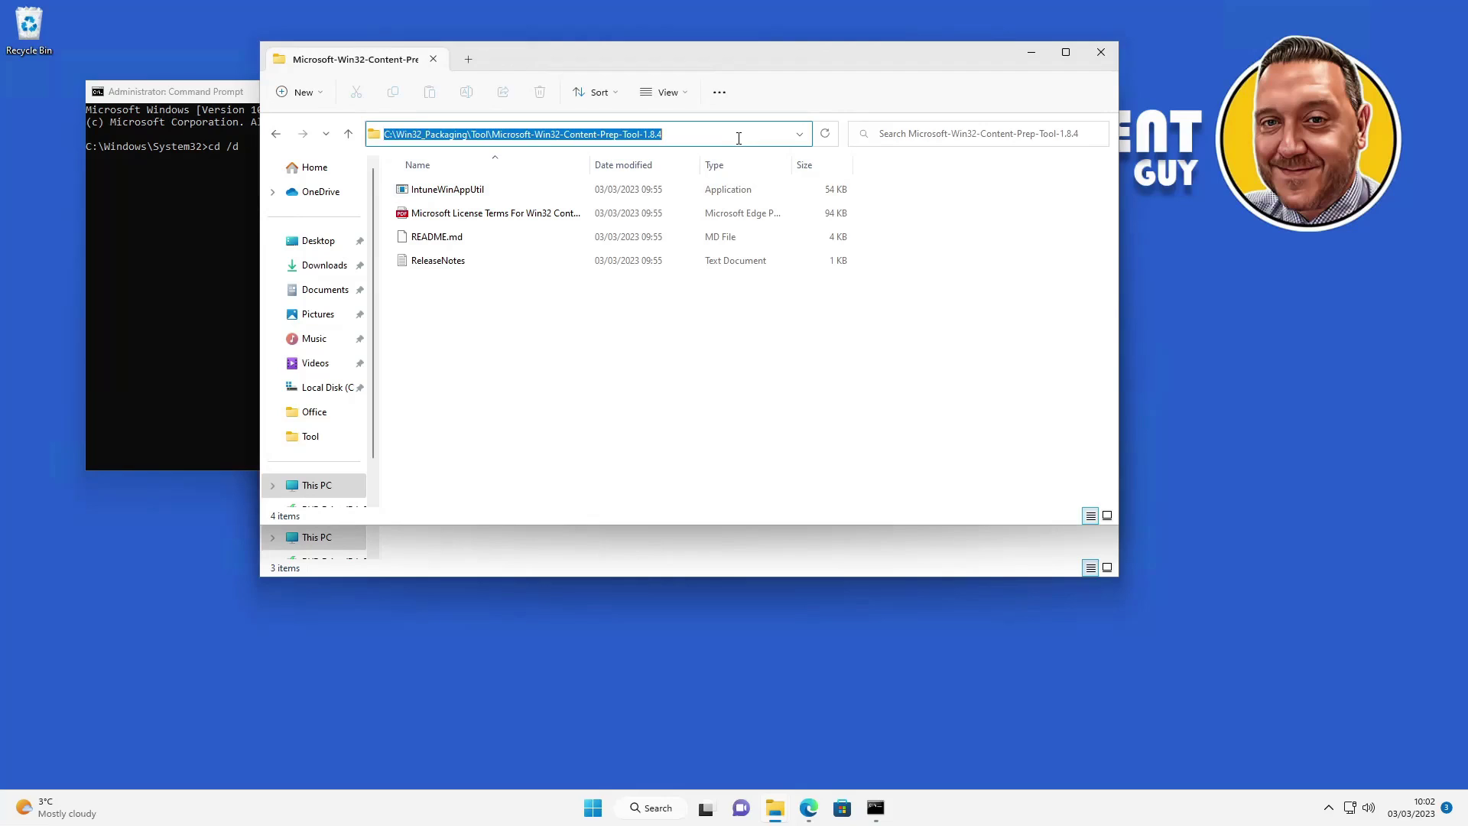
{"action": "key", "text": "ctrl+c"}
{"action": "left_click", "coordinate": [218, 247]}
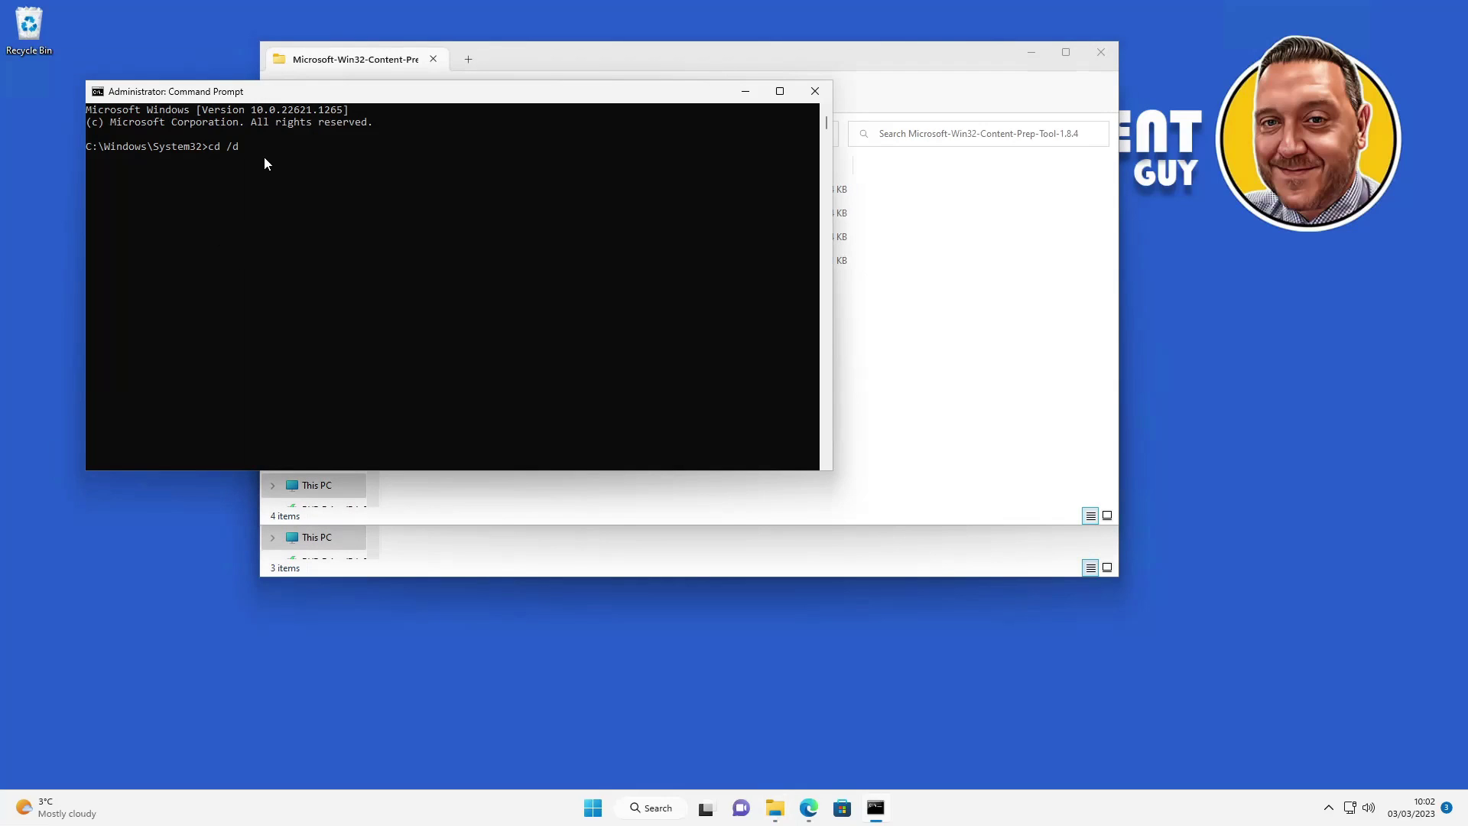
{"action": "right_click", "coordinate": [259, 153]}
{"action": "key", "text": "Return"}
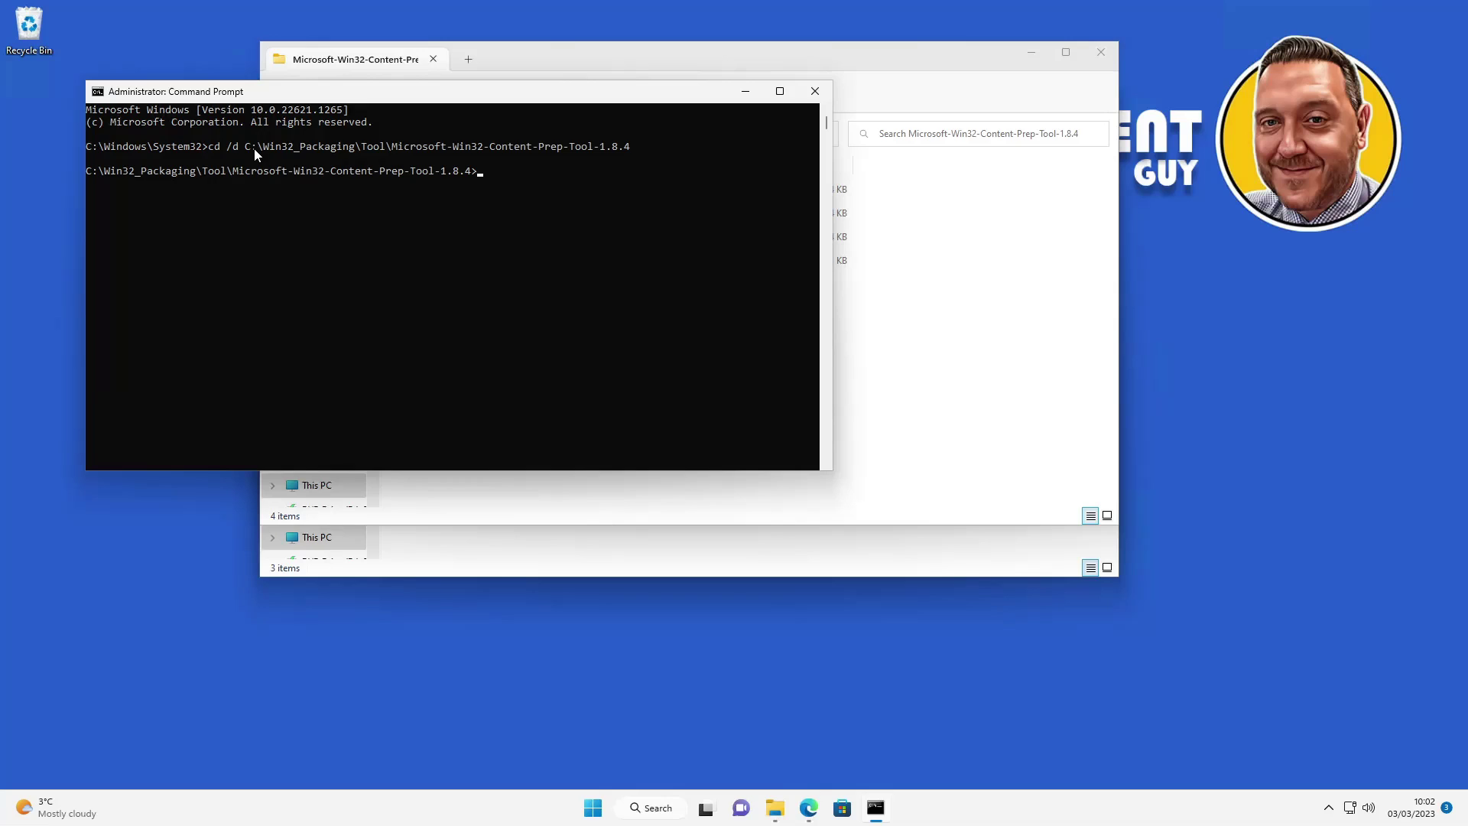
Run IntuneWinAppUtil and give C:\Win32_Packaging\Source as the source folder
{"action": "type", "text": ".\\intunewinapputil.exe"}
{"action": "key", "text": "Return"}
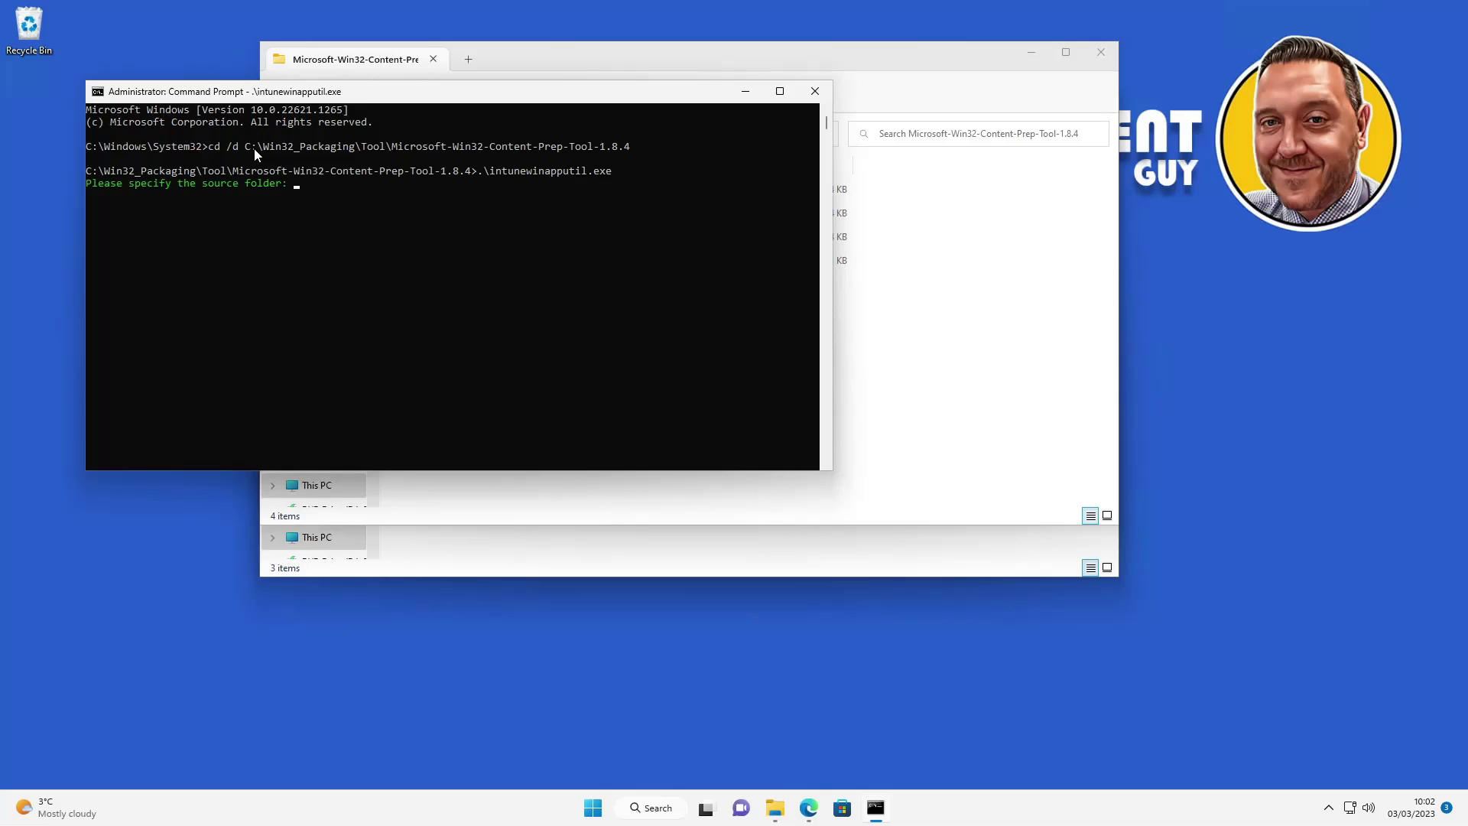
{"action": "left_click", "coordinate": [590, 52]}
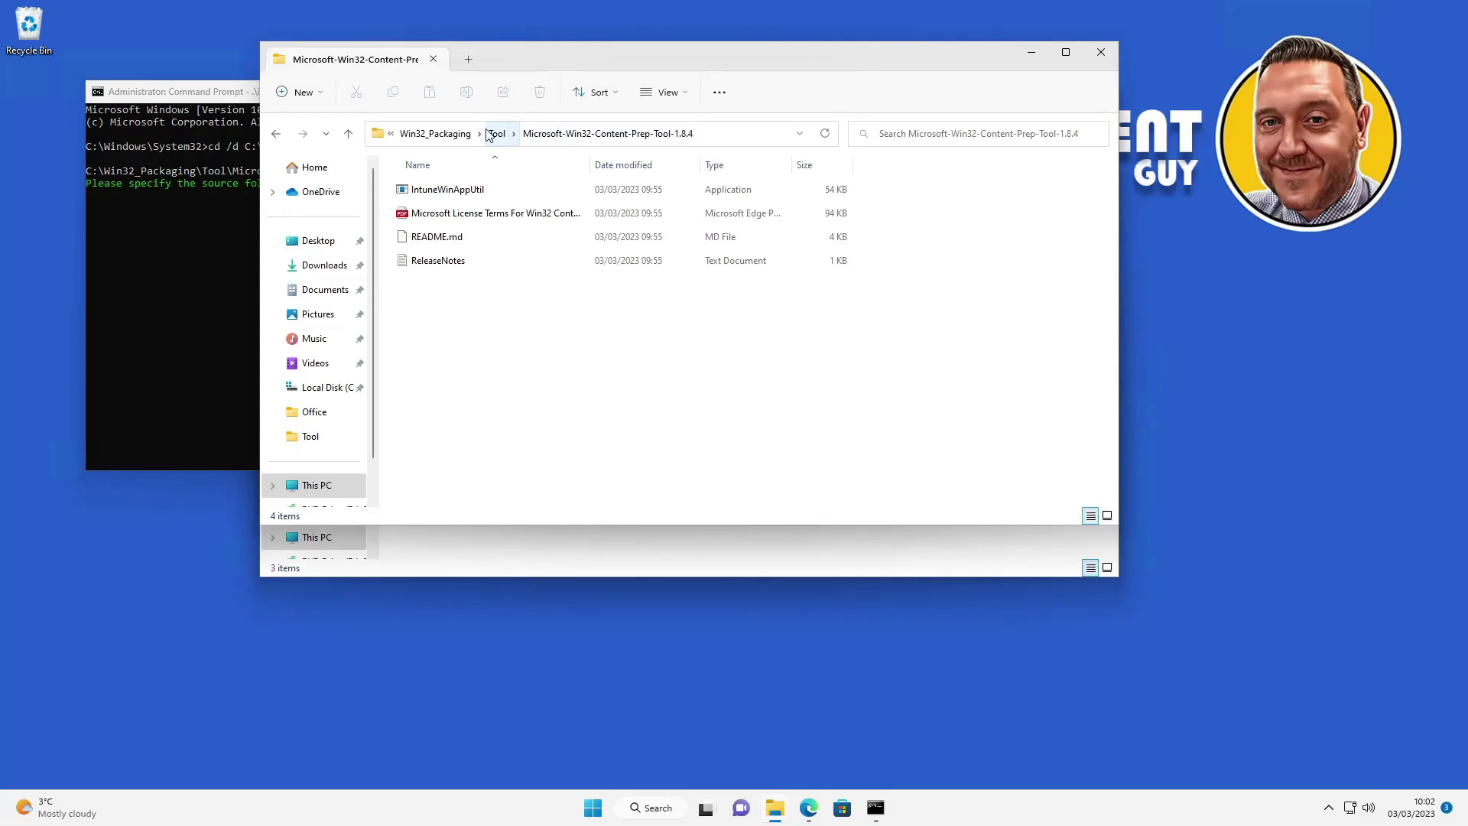
{"action": "left_click", "coordinate": [435, 134]}
{"action": "double_click", "coordinate": [425, 213]}
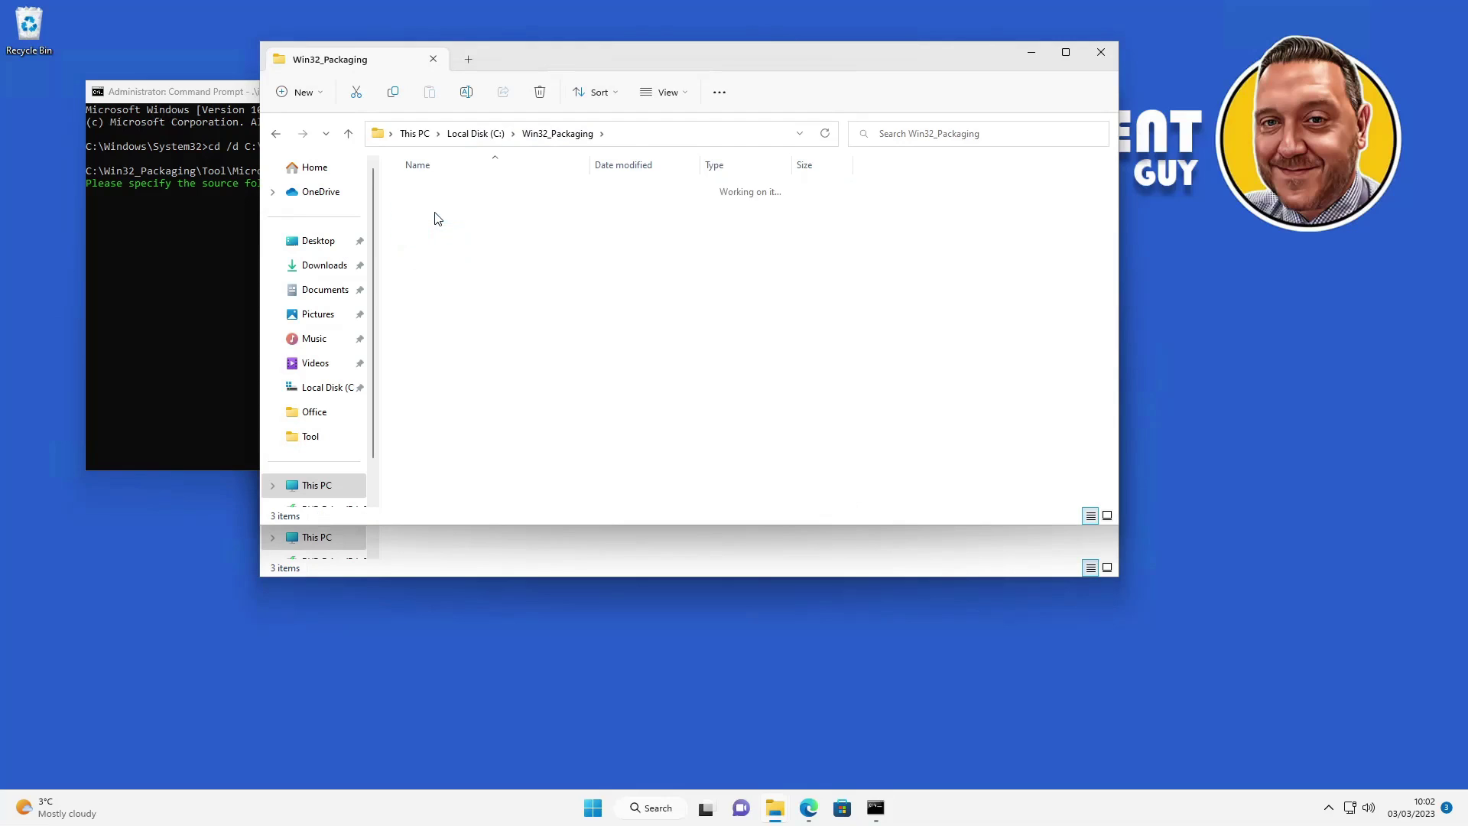
{"action": "left_click", "coordinate": [432, 217]}
{"action": "left_click", "coordinate": [659, 137]}
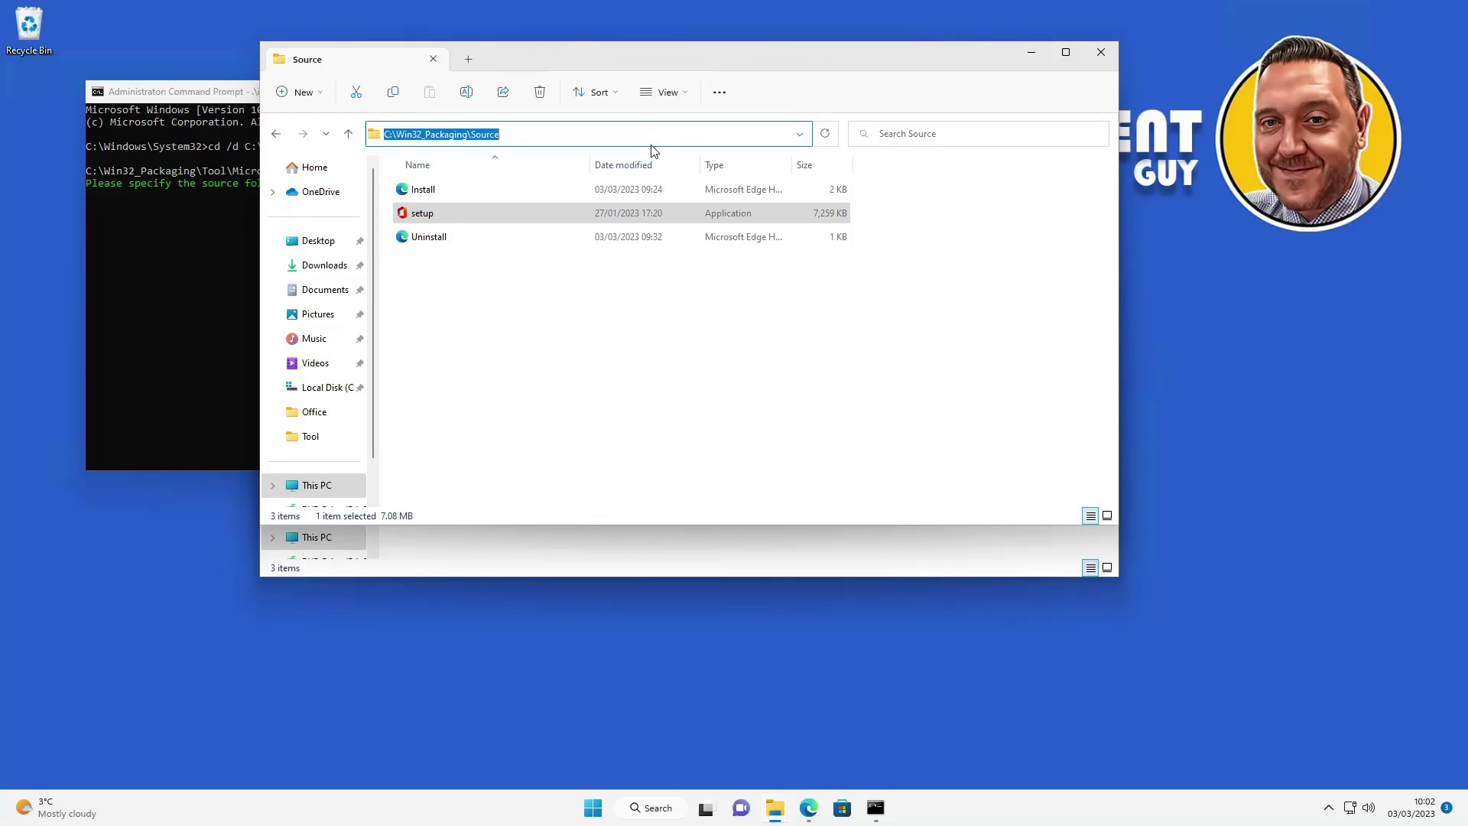
{"action": "key", "text": "alt+Tab"}
{"action": "key", "text": "ctrl+v"}
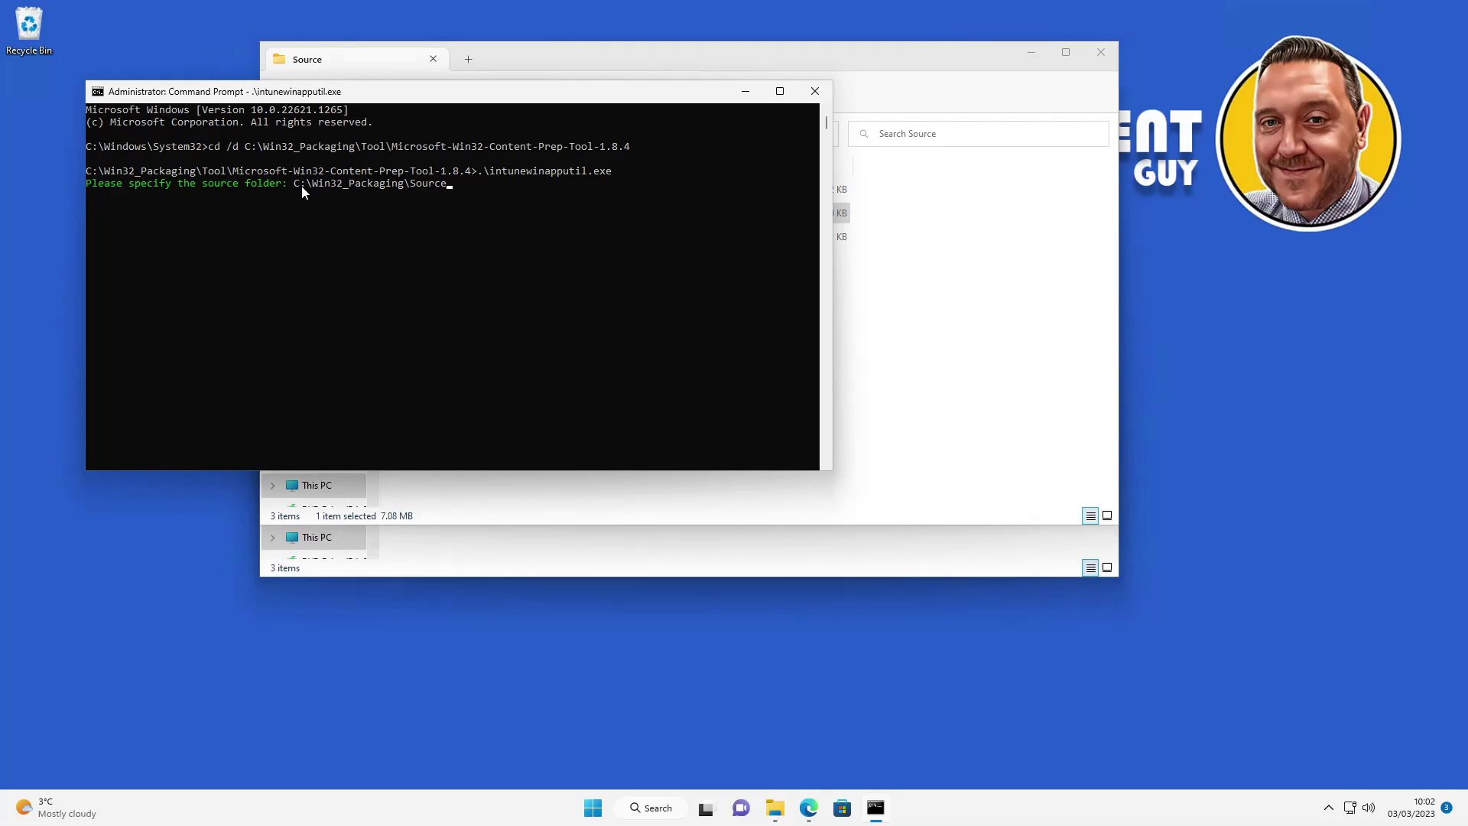
{"action": "key", "text": "Return"}
Enter setup.exe as the setup file
{"action": "left_click", "coordinate": [883, 313]}
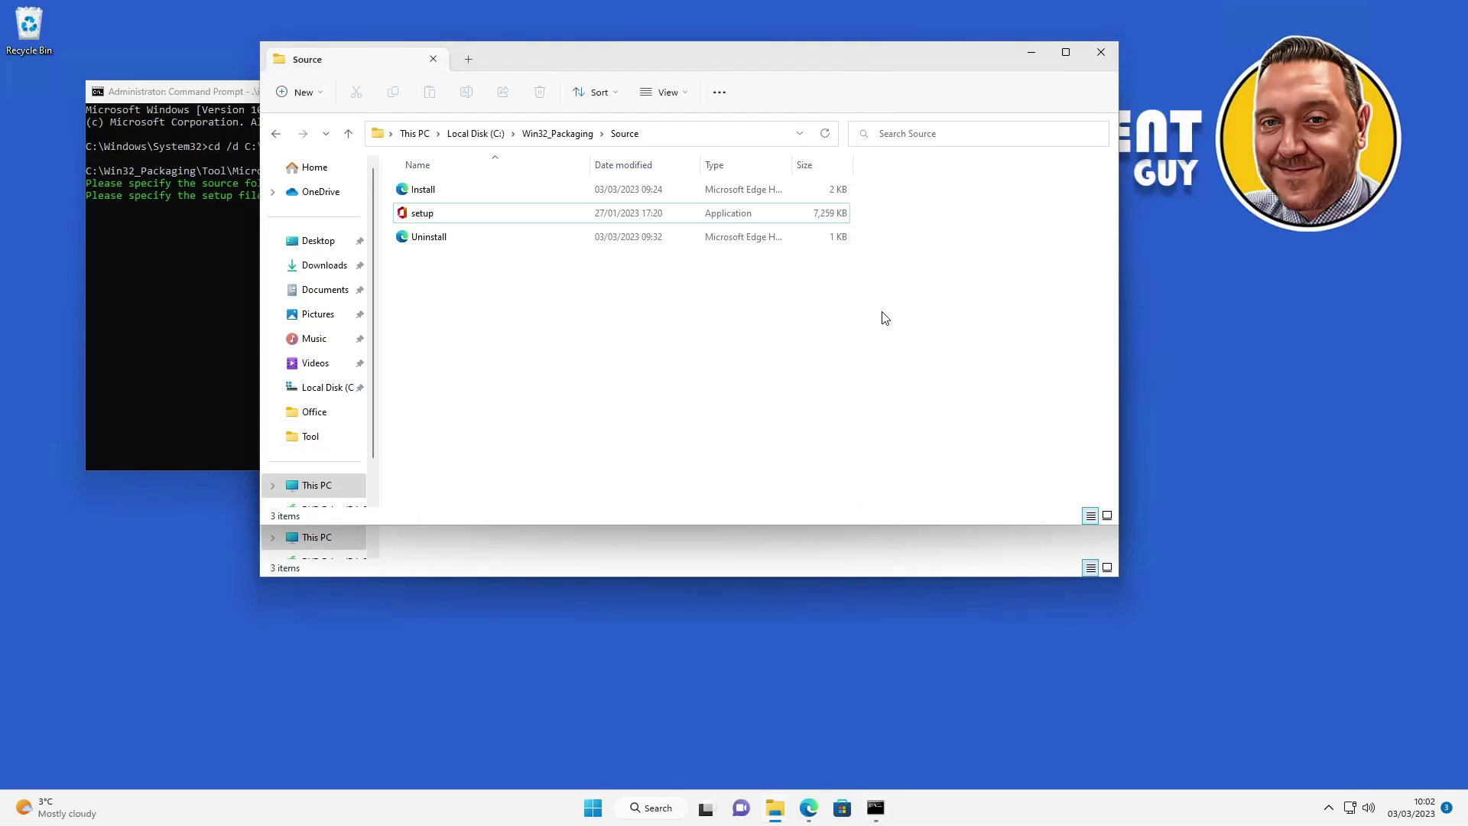
{"action": "left_click", "coordinate": [242, 227]}
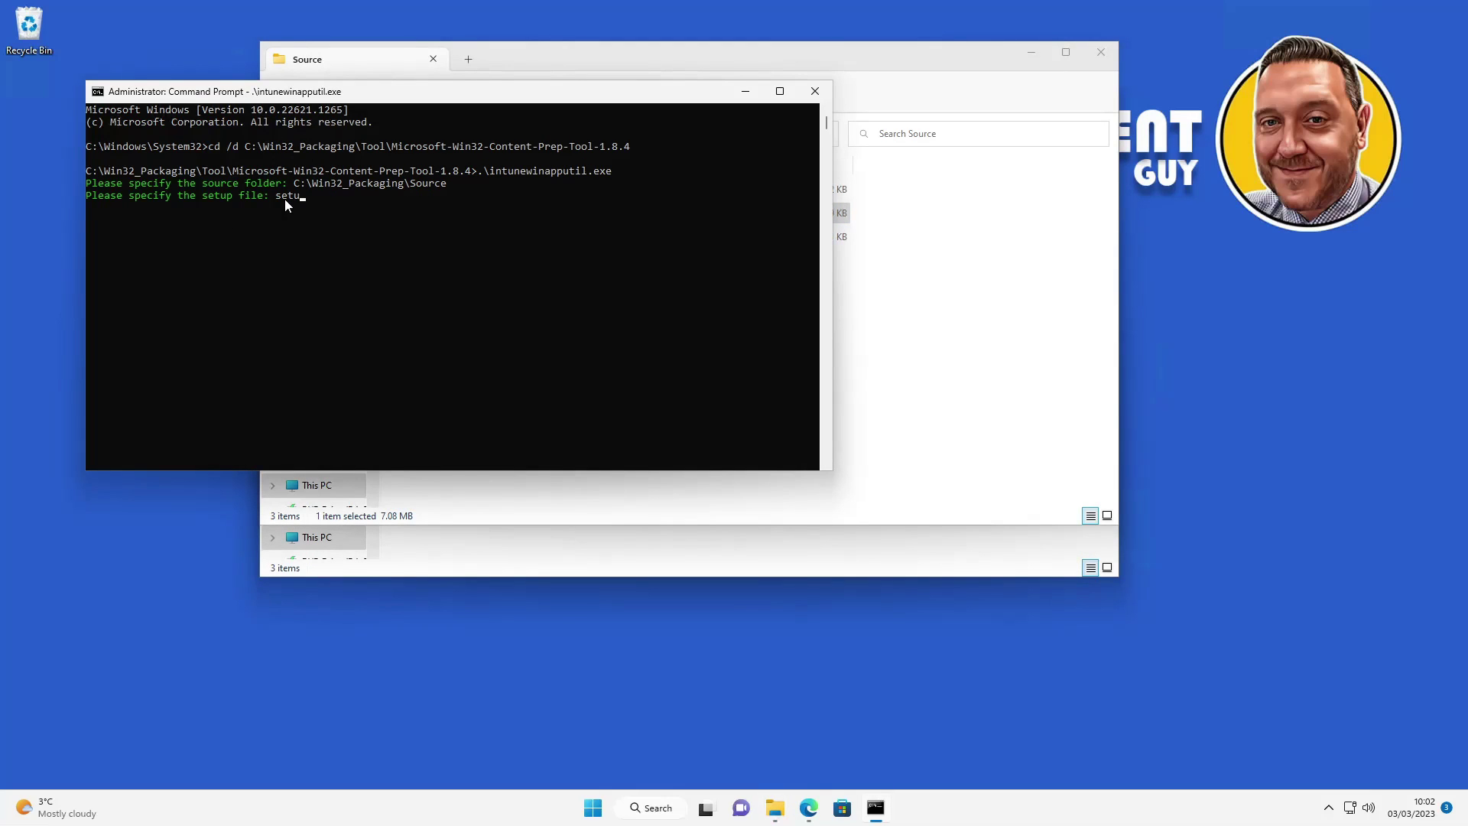
{"action": "type", "text": "setup.exe"}
{"action": "key", "text": "Return"}
Set C:\Win32_Packaging\Output as the output folder and answer n to the catalog prompt
{"action": "left_click", "coordinate": [868, 371]}
{"action": "left_click", "coordinate": [276, 134]}
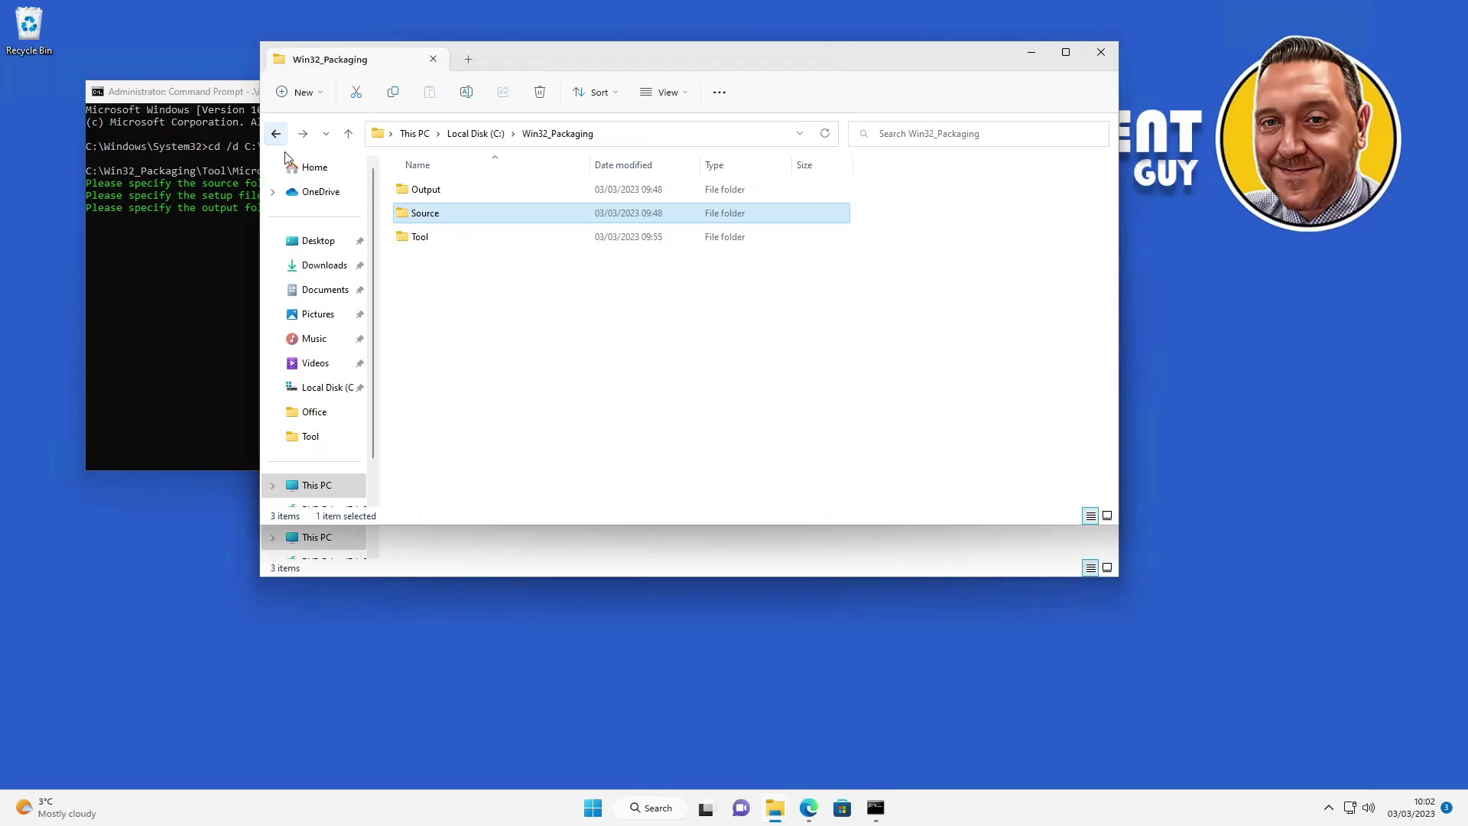
{"action": "double_click", "coordinate": [423, 191]}
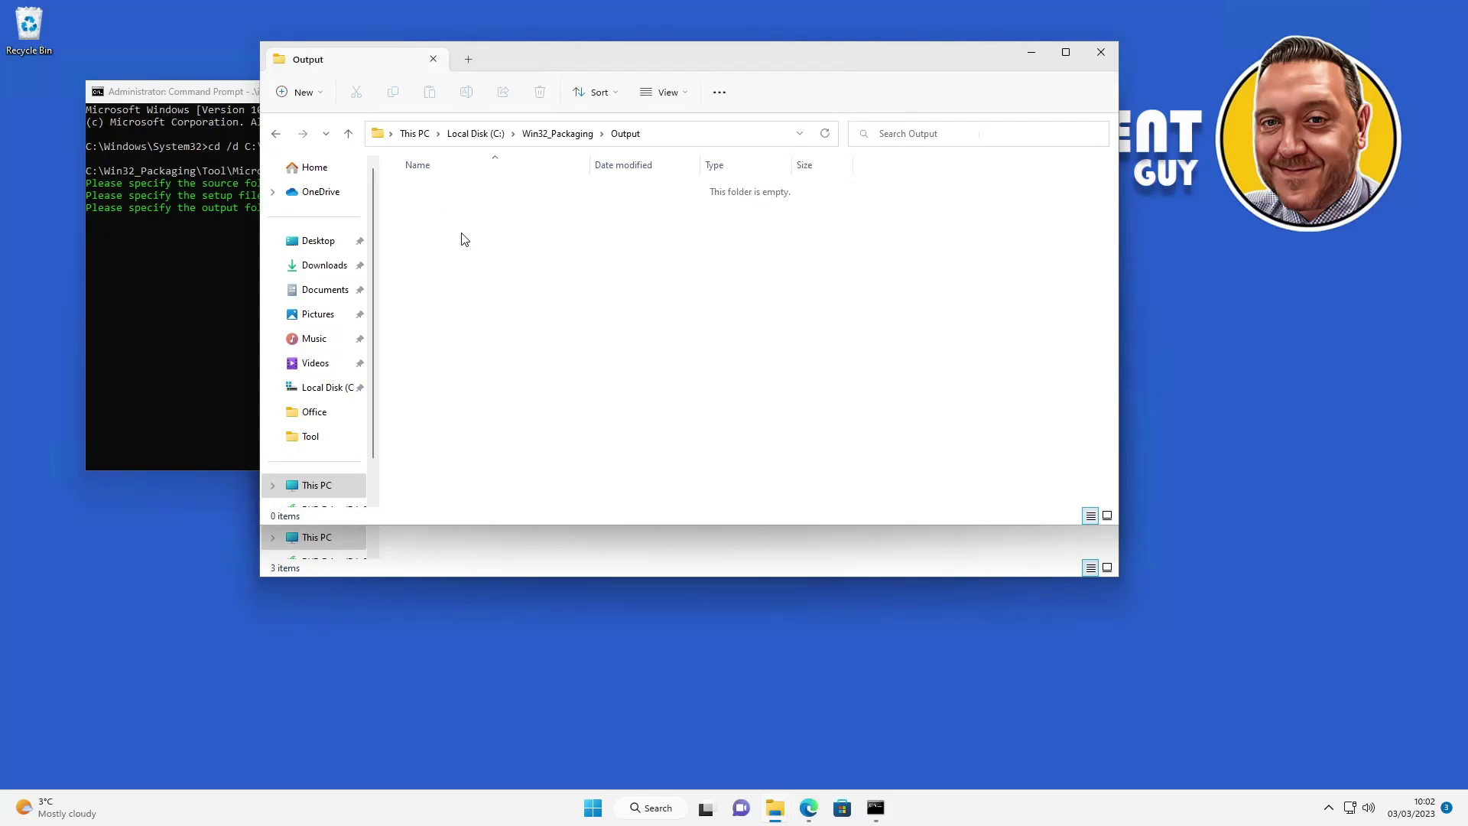
{"action": "left_click", "coordinate": [661, 138]}
{"action": "right_click", "coordinate": [462, 137]}
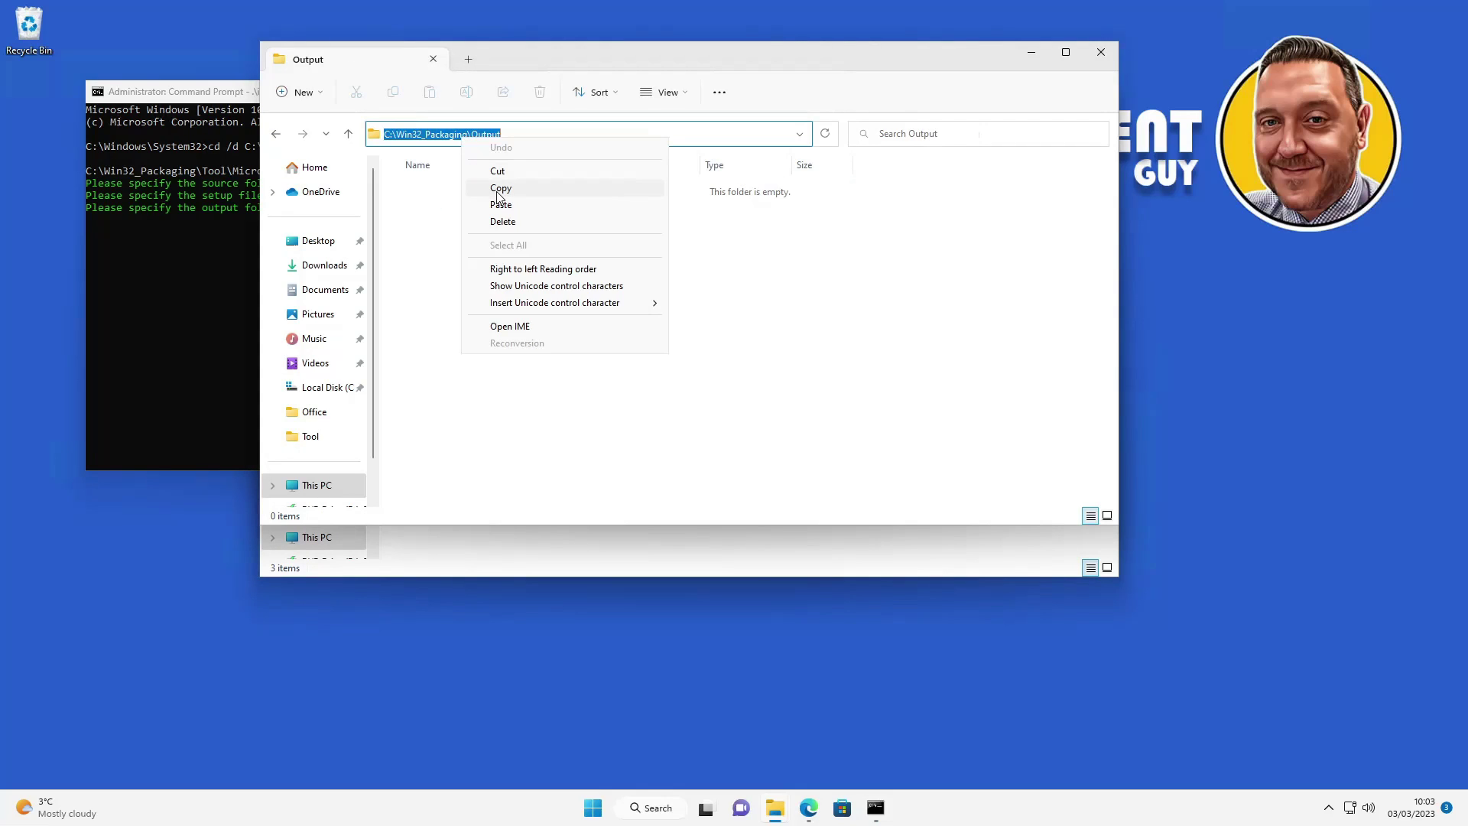
{"action": "left_click", "coordinate": [497, 189]}
{"action": "left_click", "coordinate": [168, 264]}
{"action": "key", "text": "ctrl+v"}
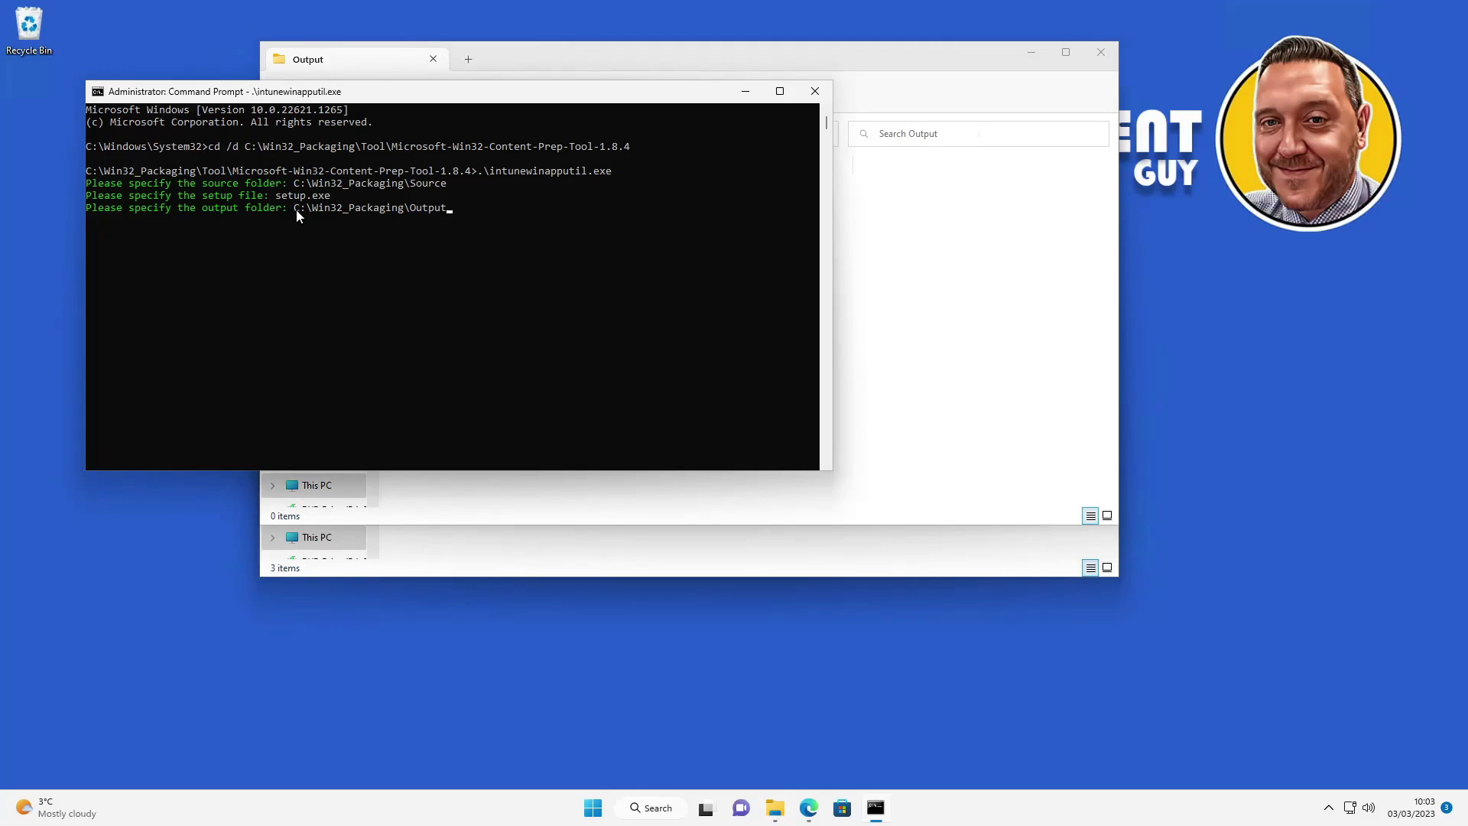
{"action": "key", "text": "Return"}
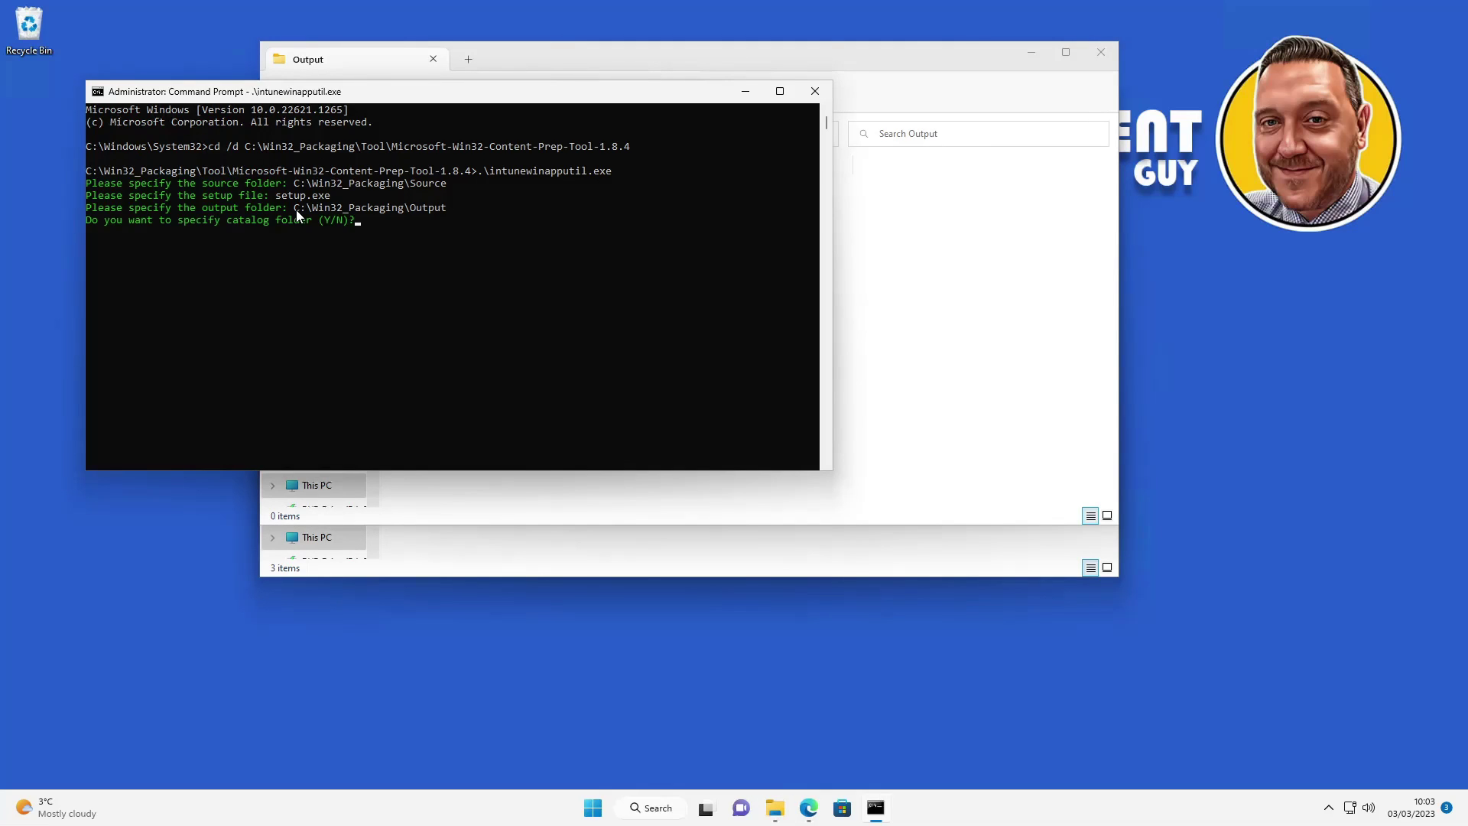
{"action": "type", "text": "n"}
{"action": "key", "text": "Return"}
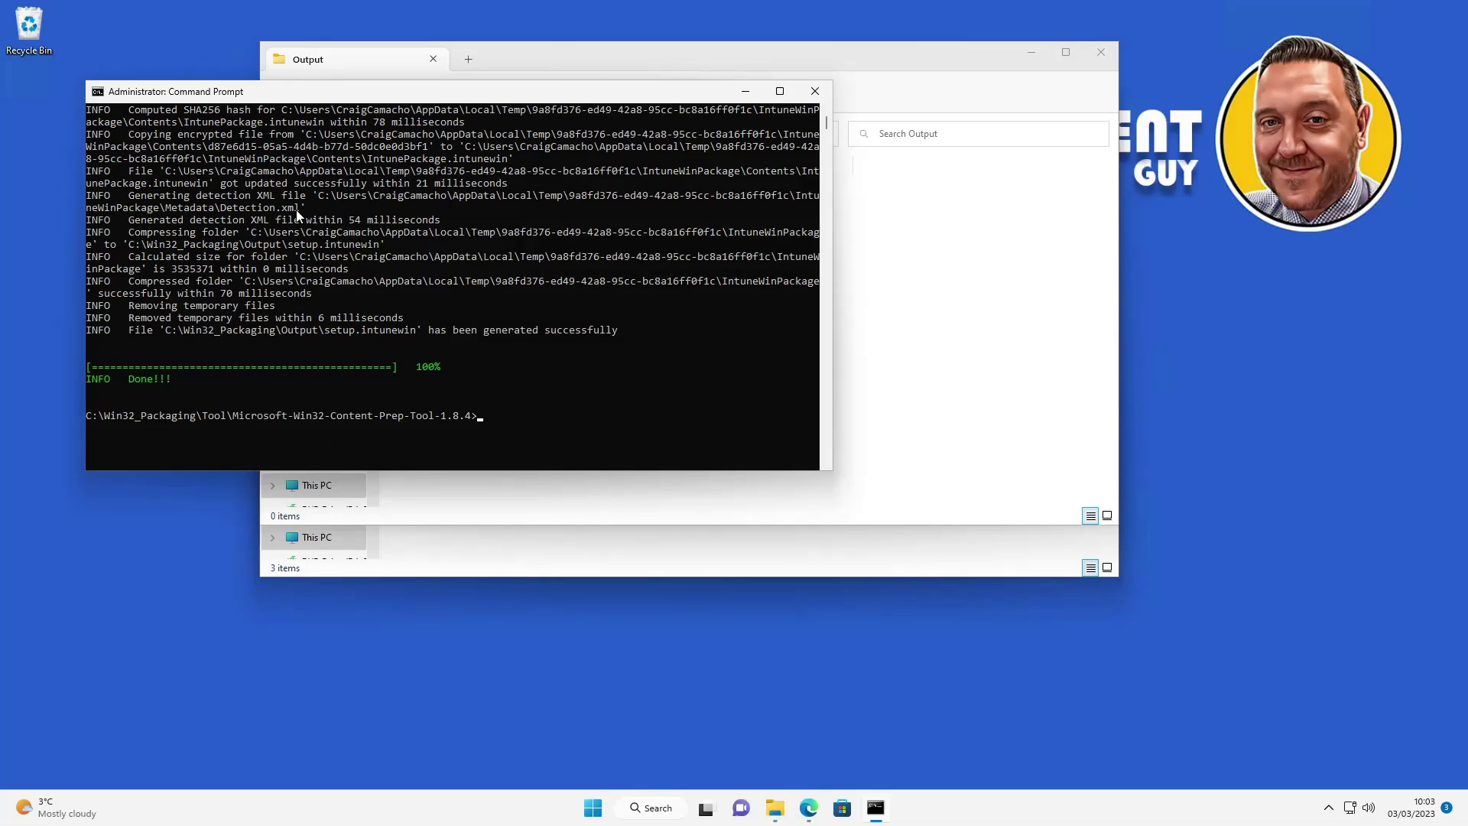
Rename setup.intunewin in the Output folder by typing Office as the new name
{"action": "left_click", "coordinate": [845, 292]}
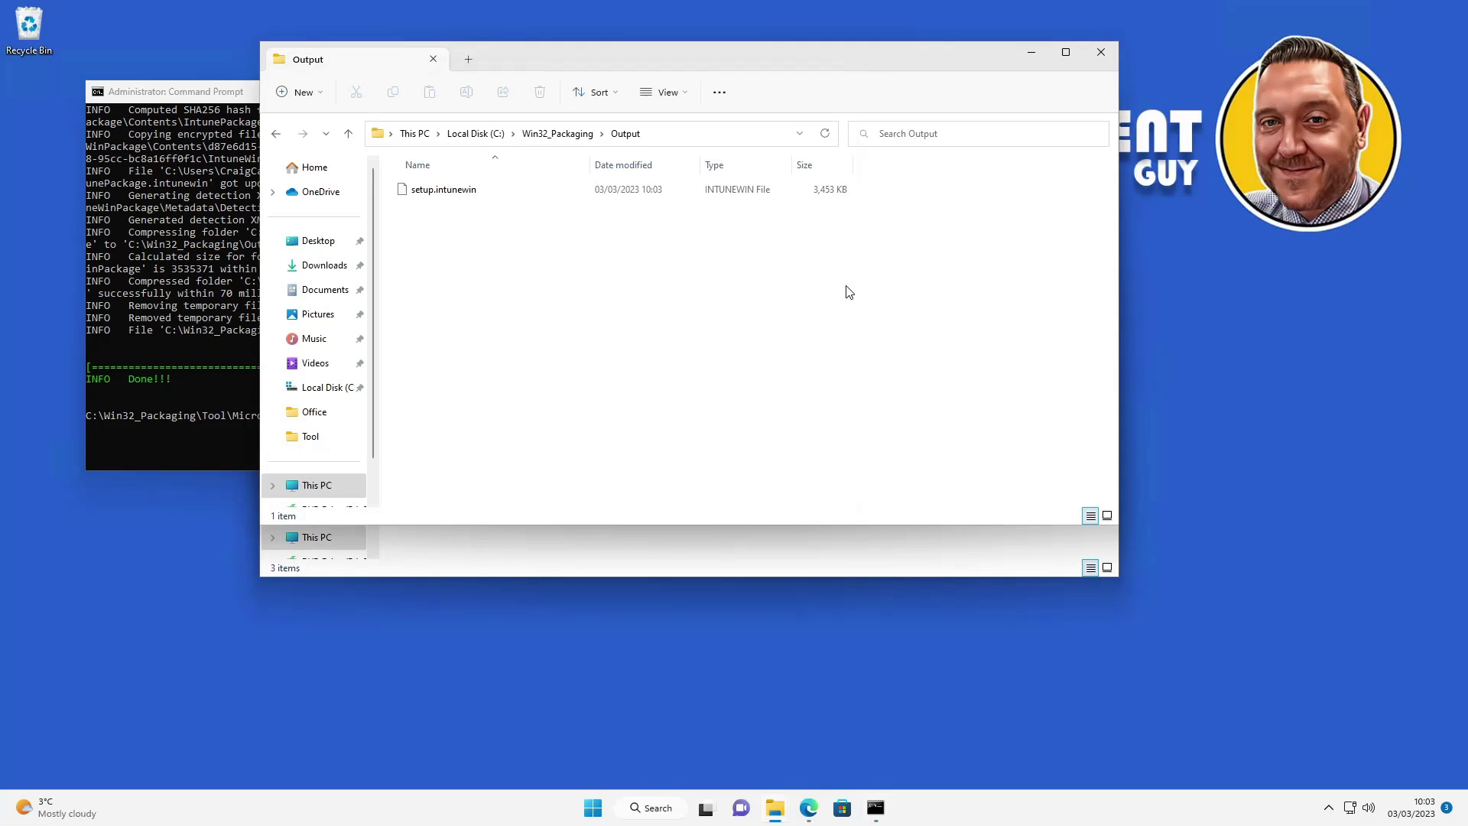
{"action": "left_click", "coordinate": [461, 196]}
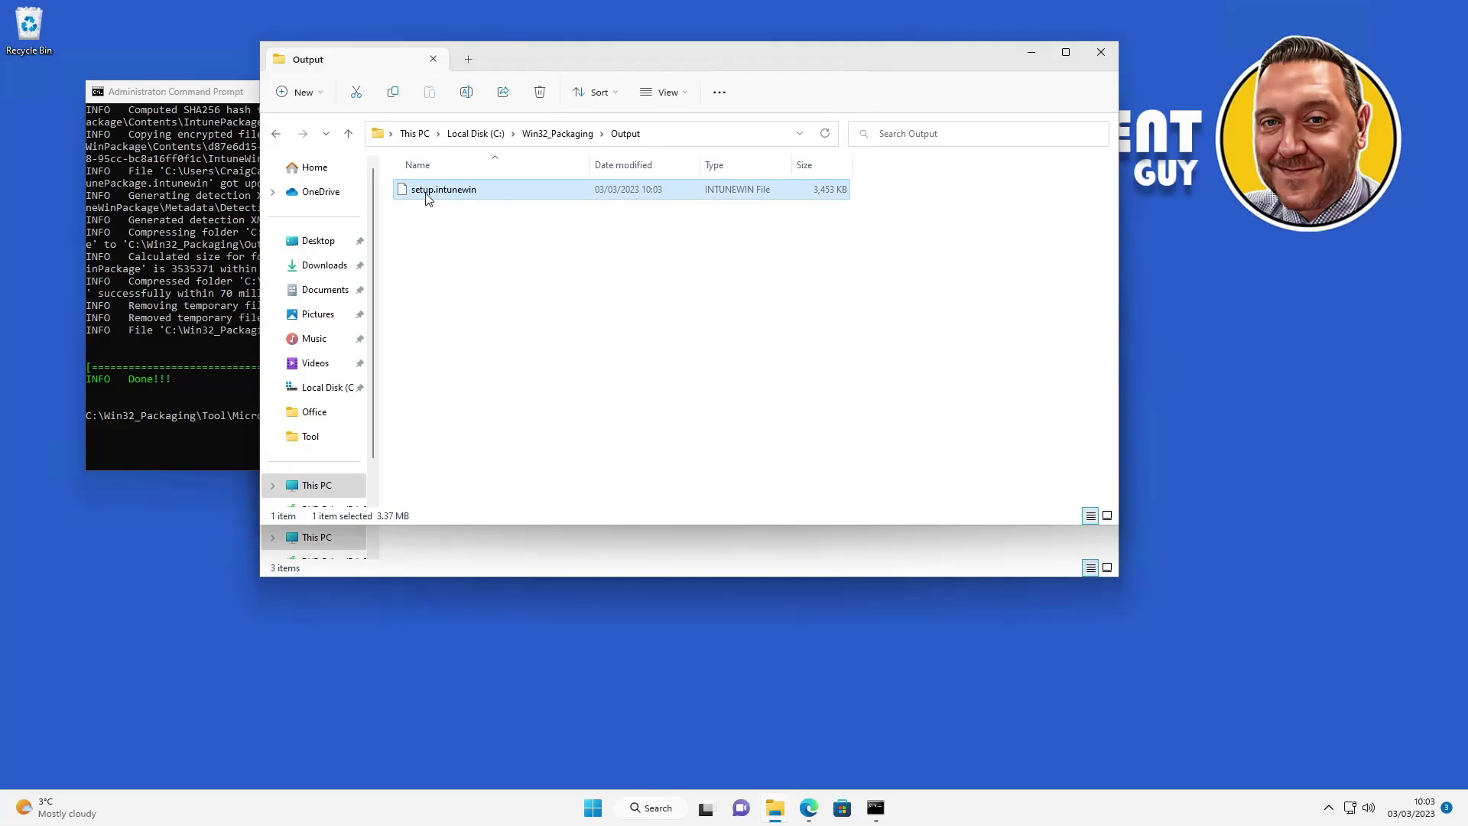
{"action": "left_click", "coordinate": [427, 196]}
{"action": "type", "text": "Office"}
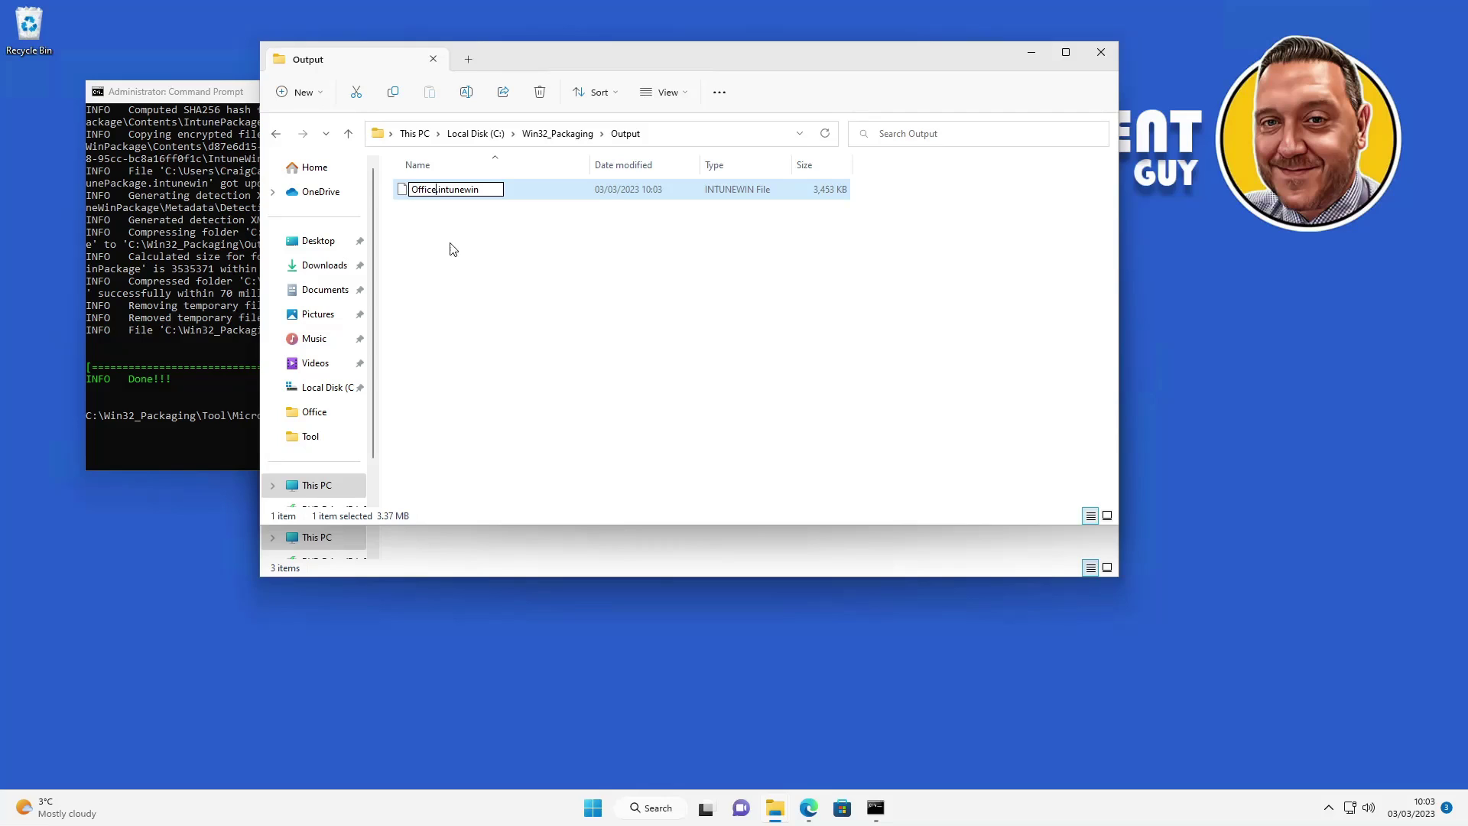
Commit the Office.intunewin name and start adding a Windows app in Intune
{"action": "left_click", "coordinate": [469, 326]}
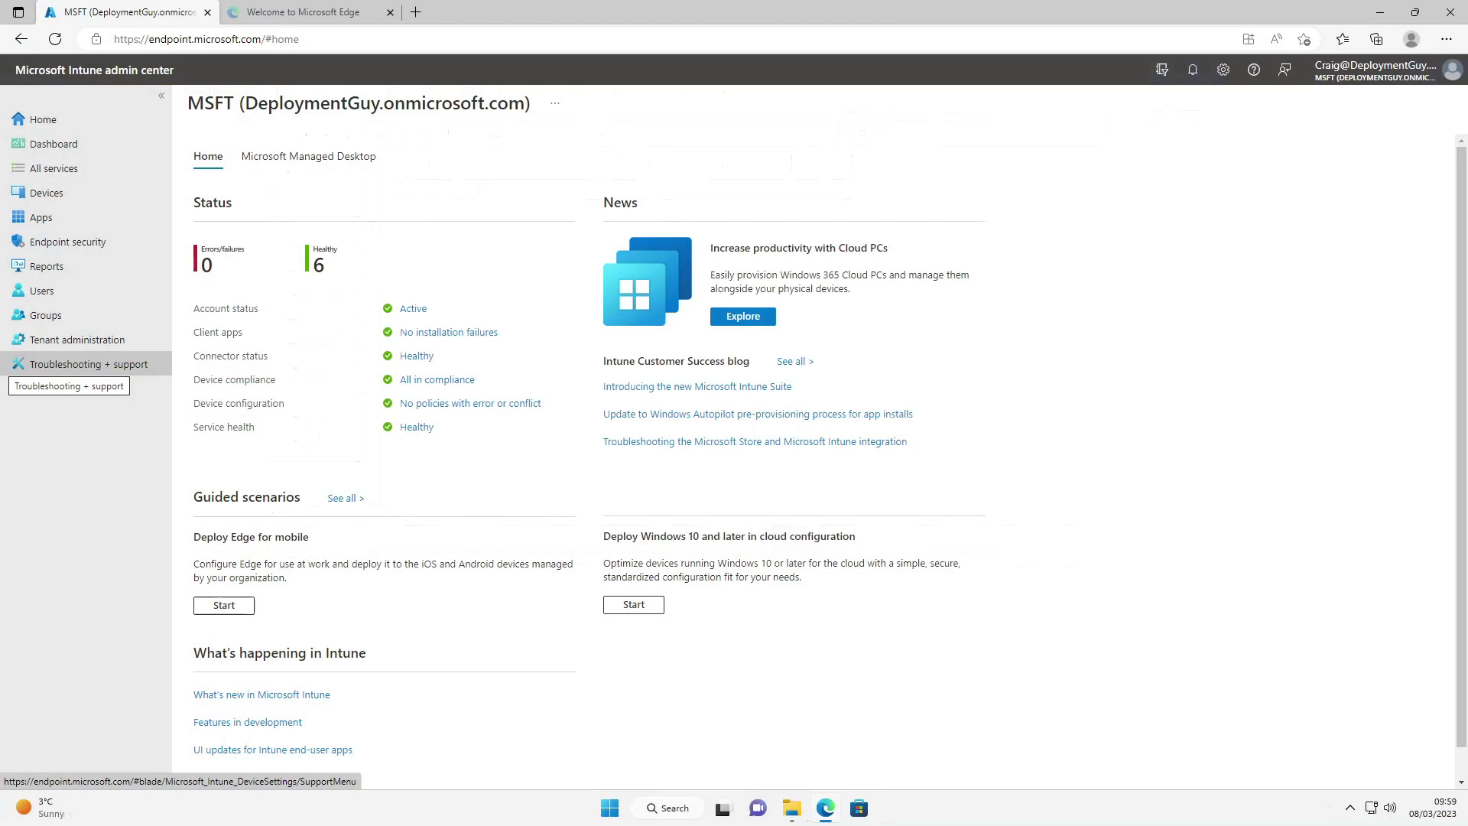
{"action": "left_click", "coordinate": [40, 217]}
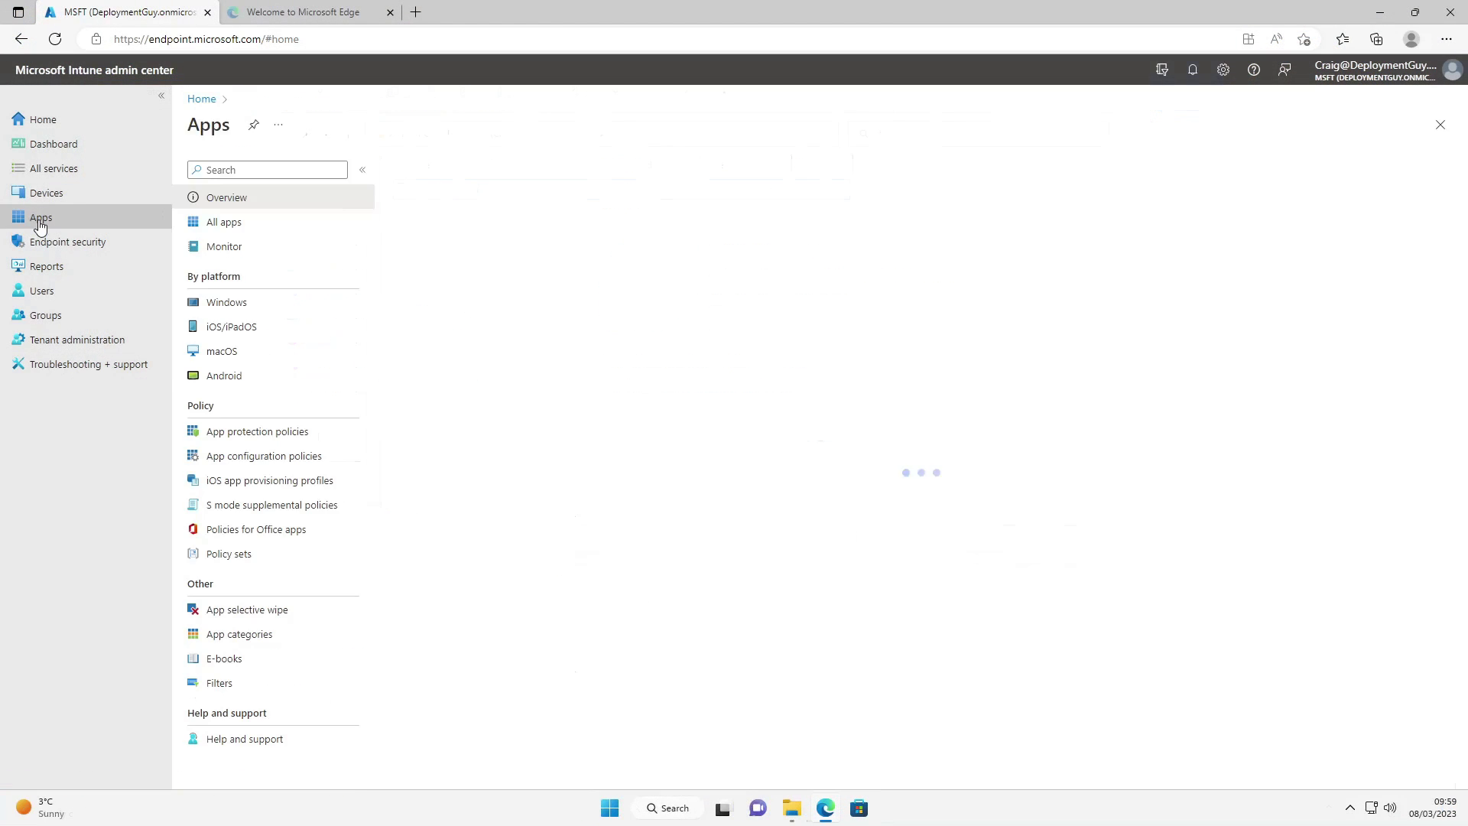
{"action": "left_click", "coordinate": [220, 304]}
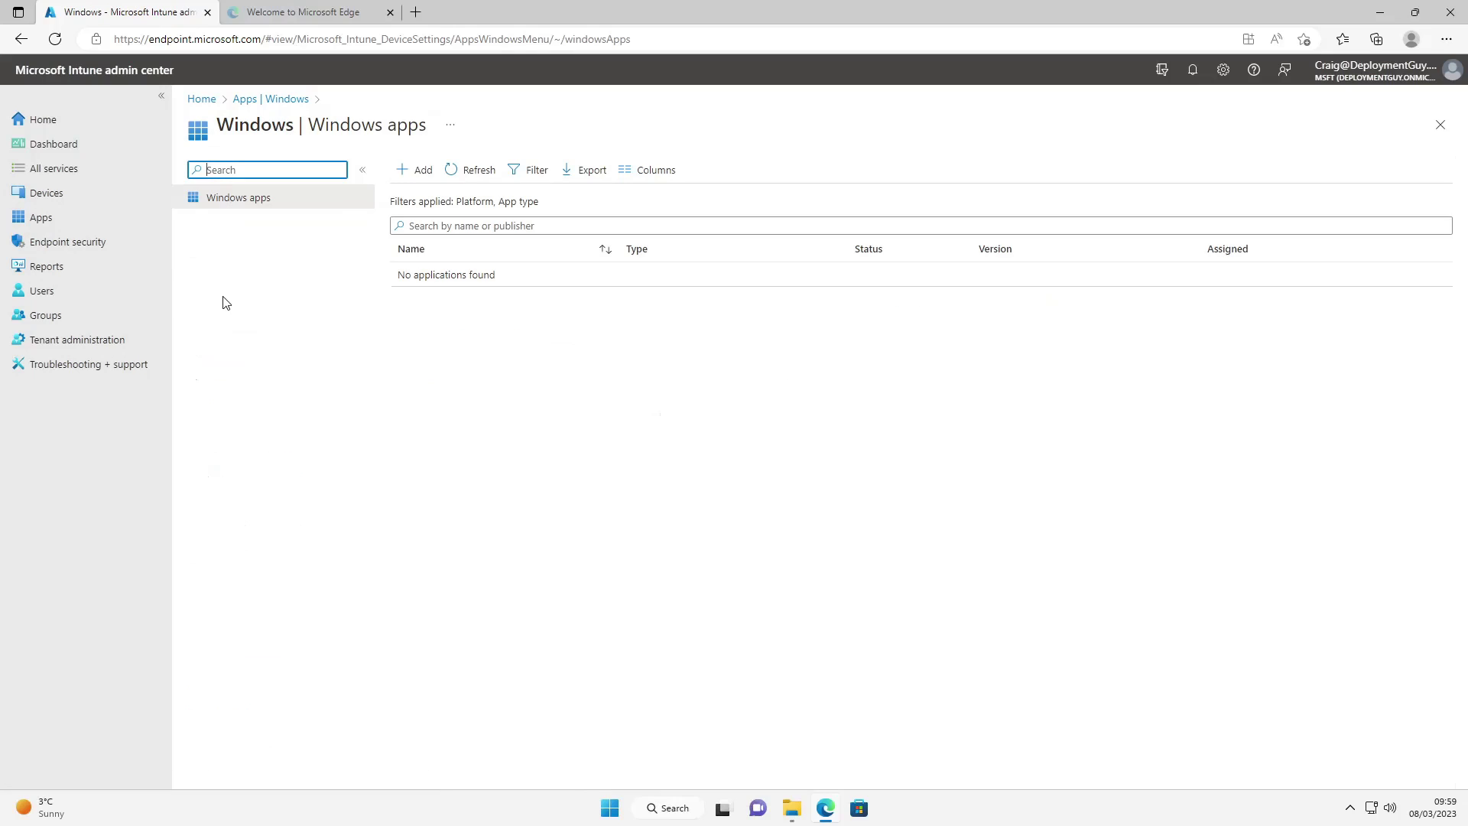
{"action": "left_click", "coordinate": [418, 170]}
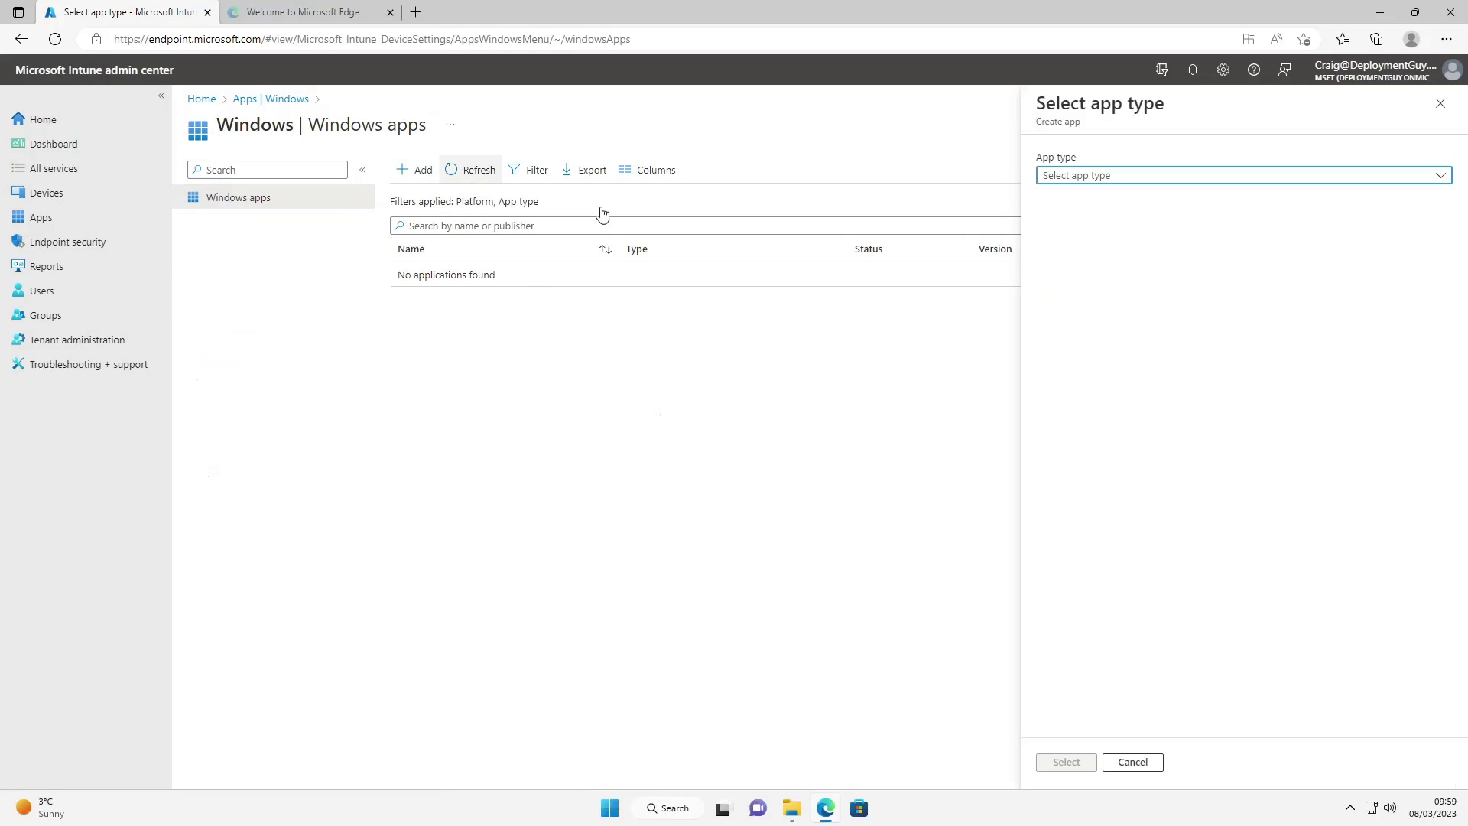
Choose the Windows app (Win32) type and browse for the app package file
{"action": "left_click", "coordinate": [1104, 177]}
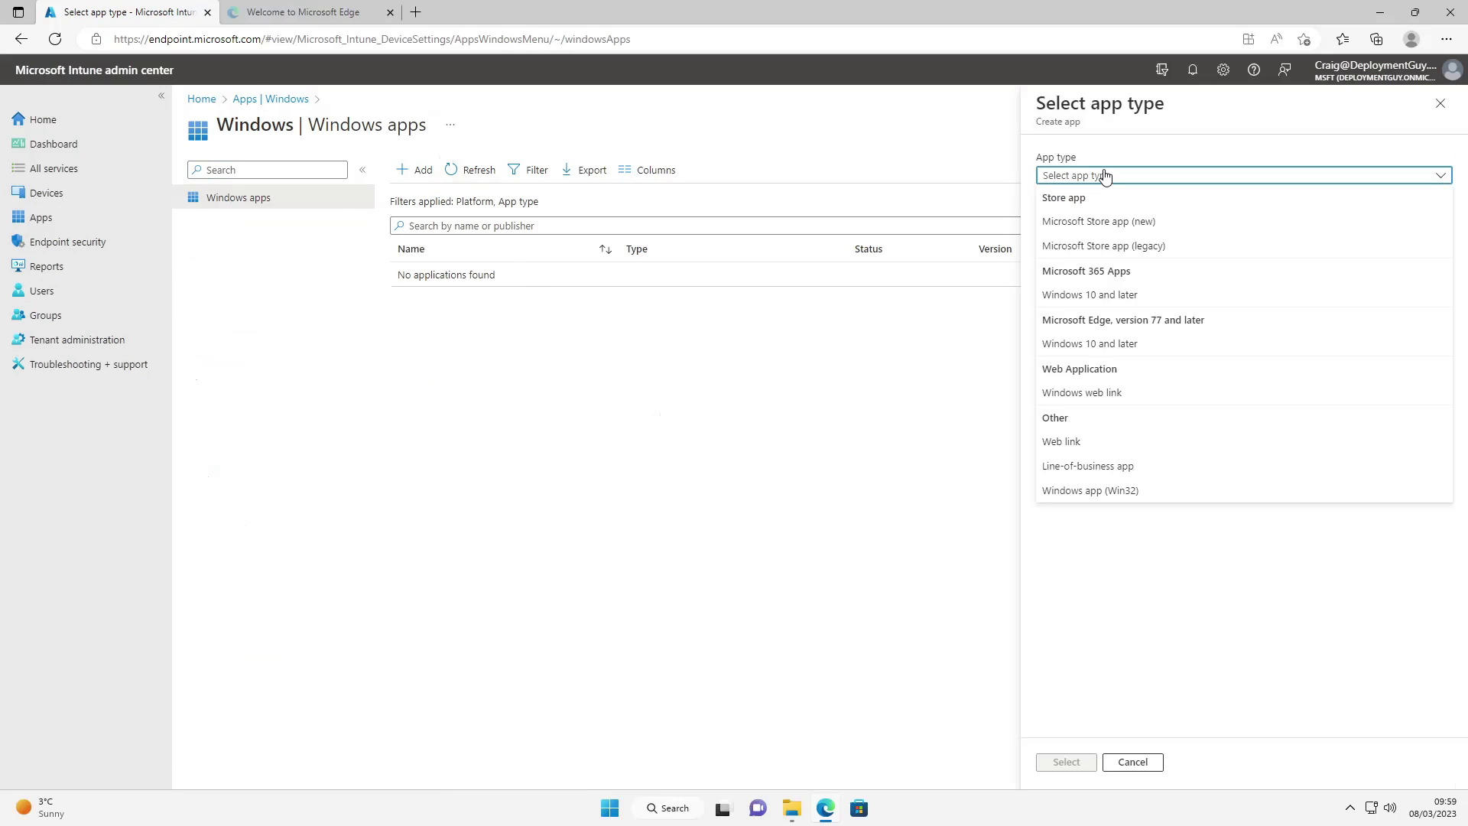
{"action": "left_click", "coordinate": [1104, 491]}
{"action": "left_click", "coordinate": [1066, 762]}
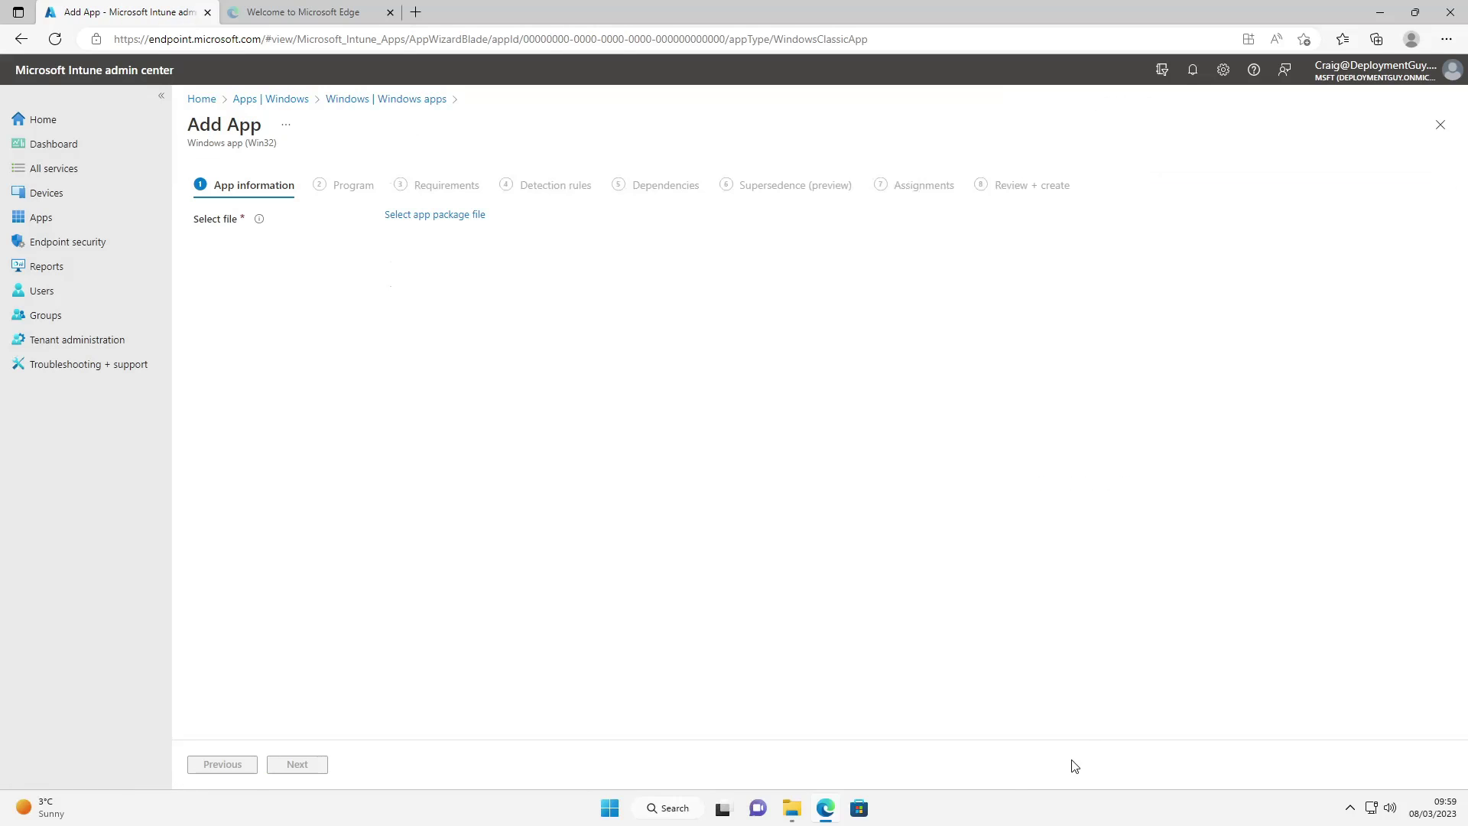
{"action": "left_click", "coordinate": [469, 217]}
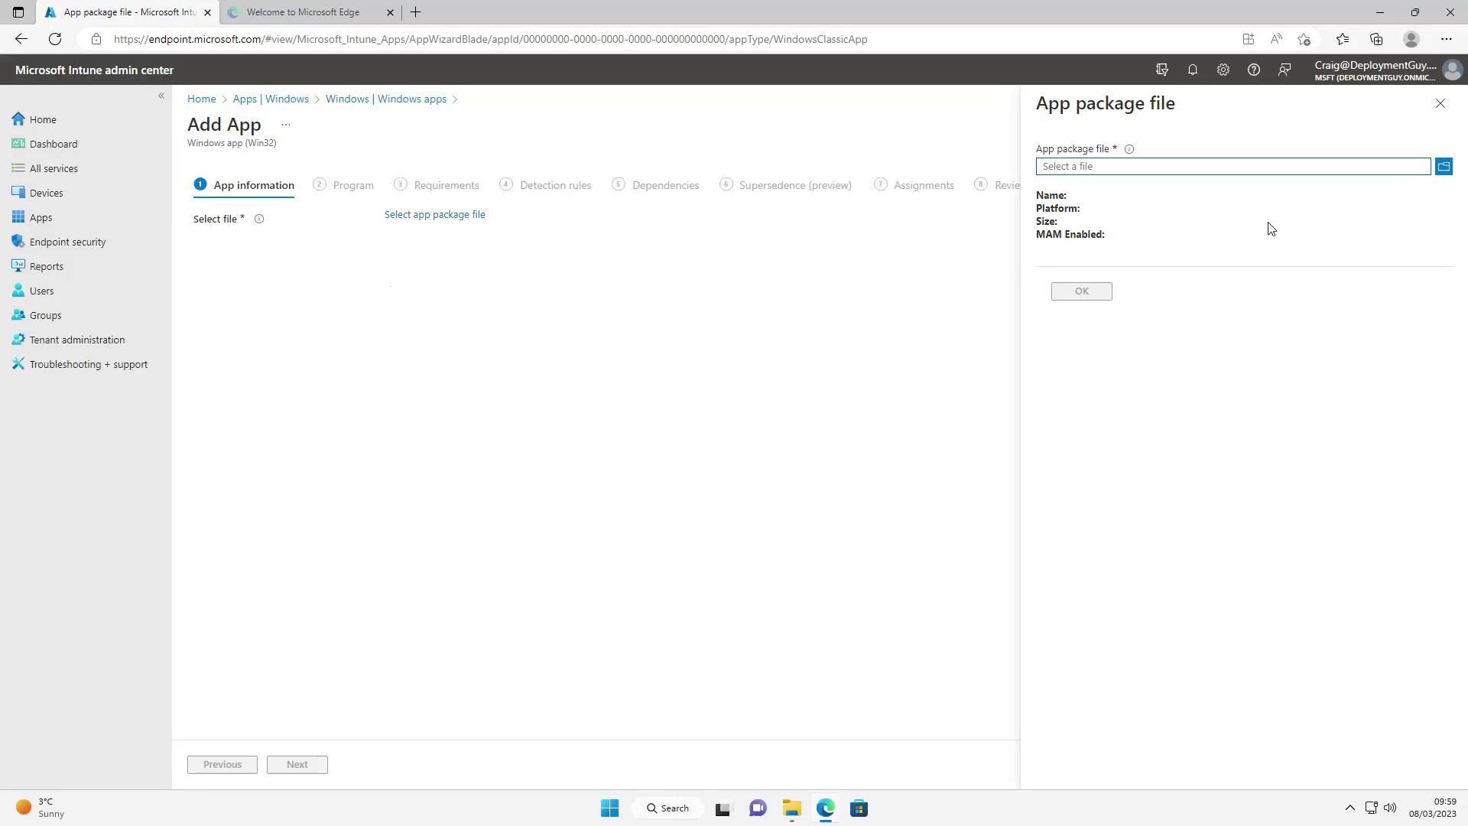
{"action": "left_click", "coordinate": [1443, 166]}
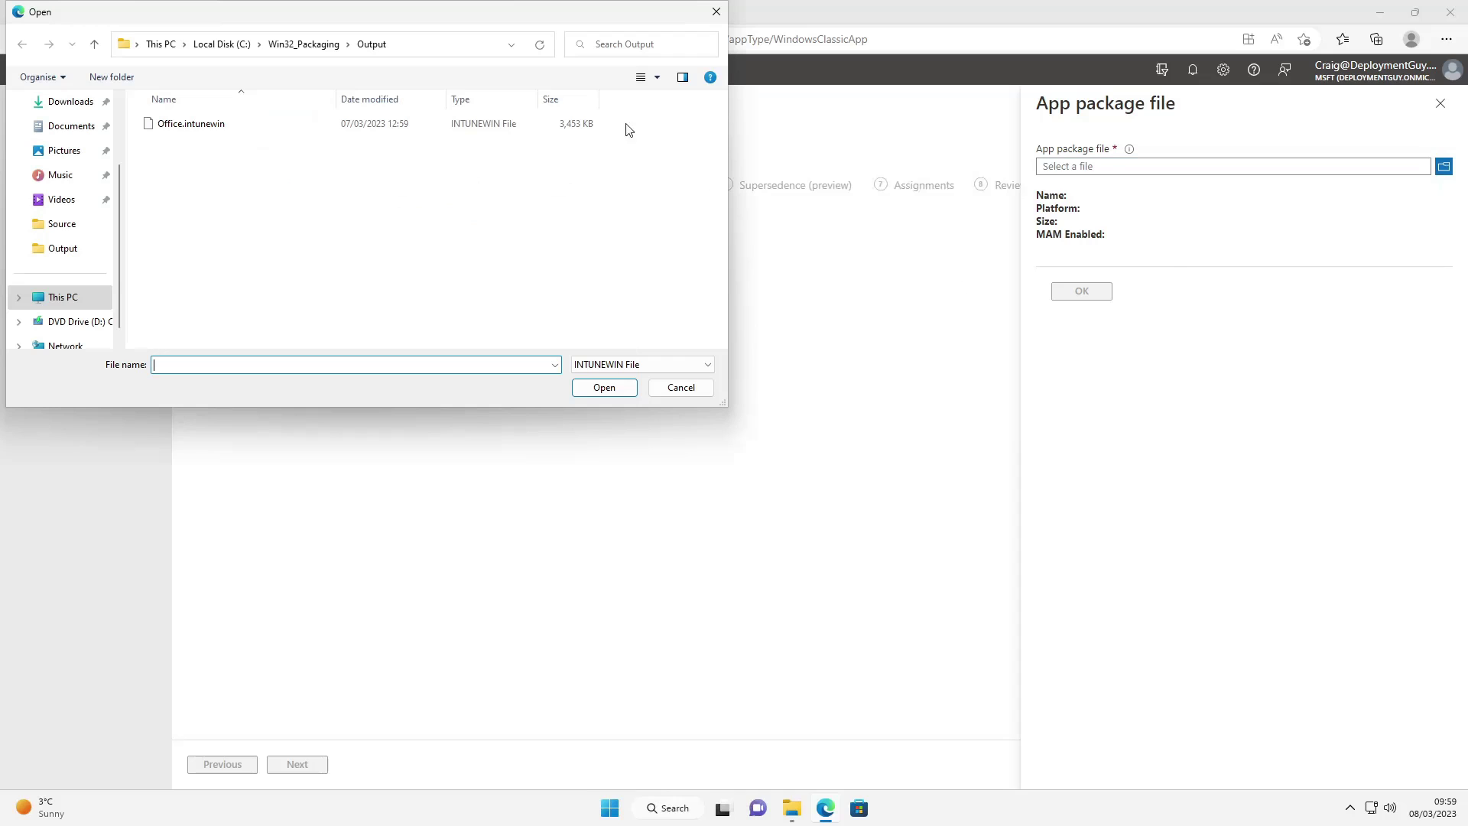
Load Office.intunewin as the app package and name the app Office 365
{"action": "double_click", "coordinate": [205, 126]}
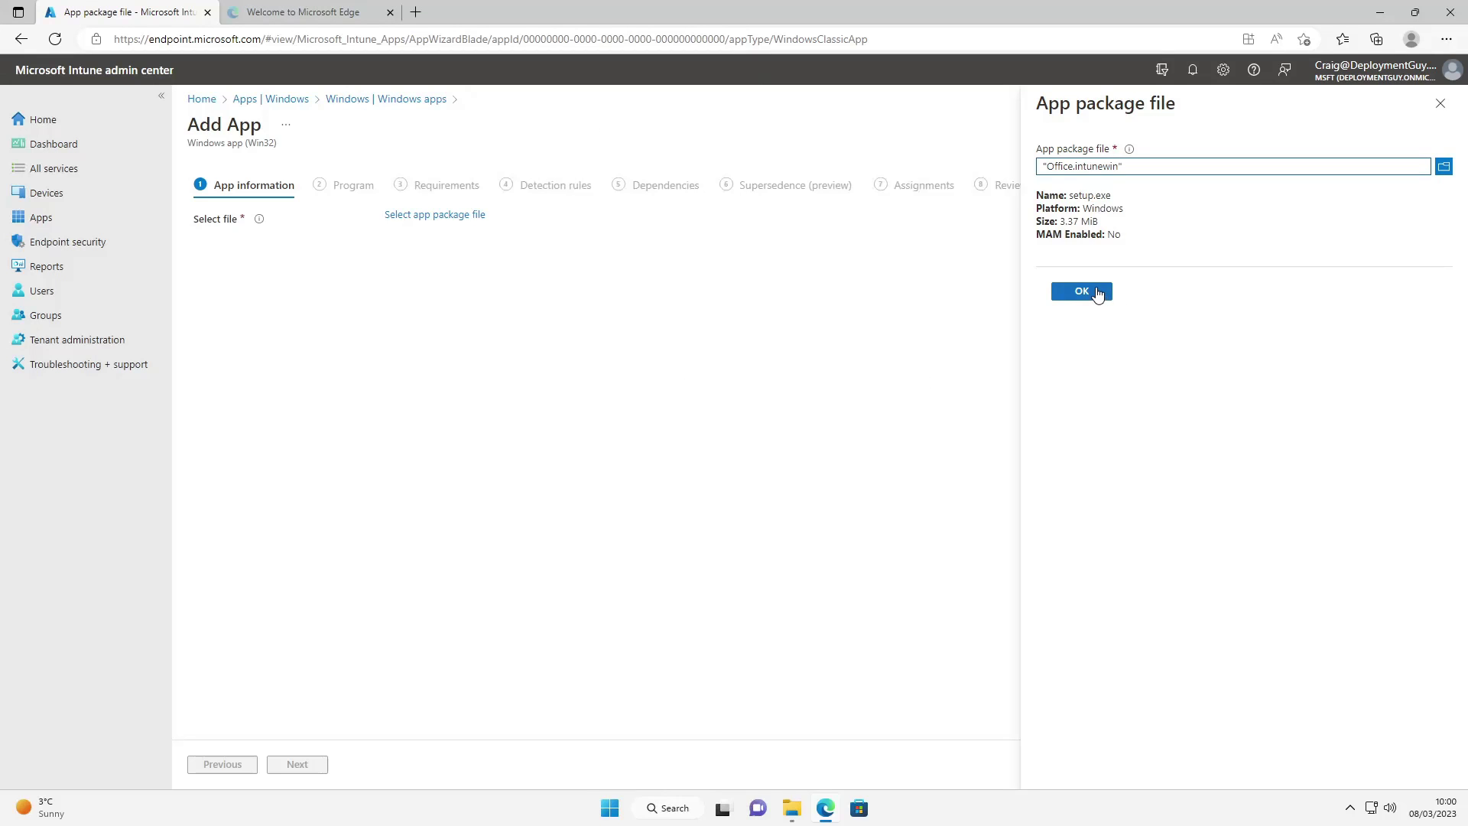
{"action": "left_click", "coordinate": [1098, 292]}
{"action": "left_click_drag", "start_coordinate": [448, 250], "coordinate": [348, 258]}
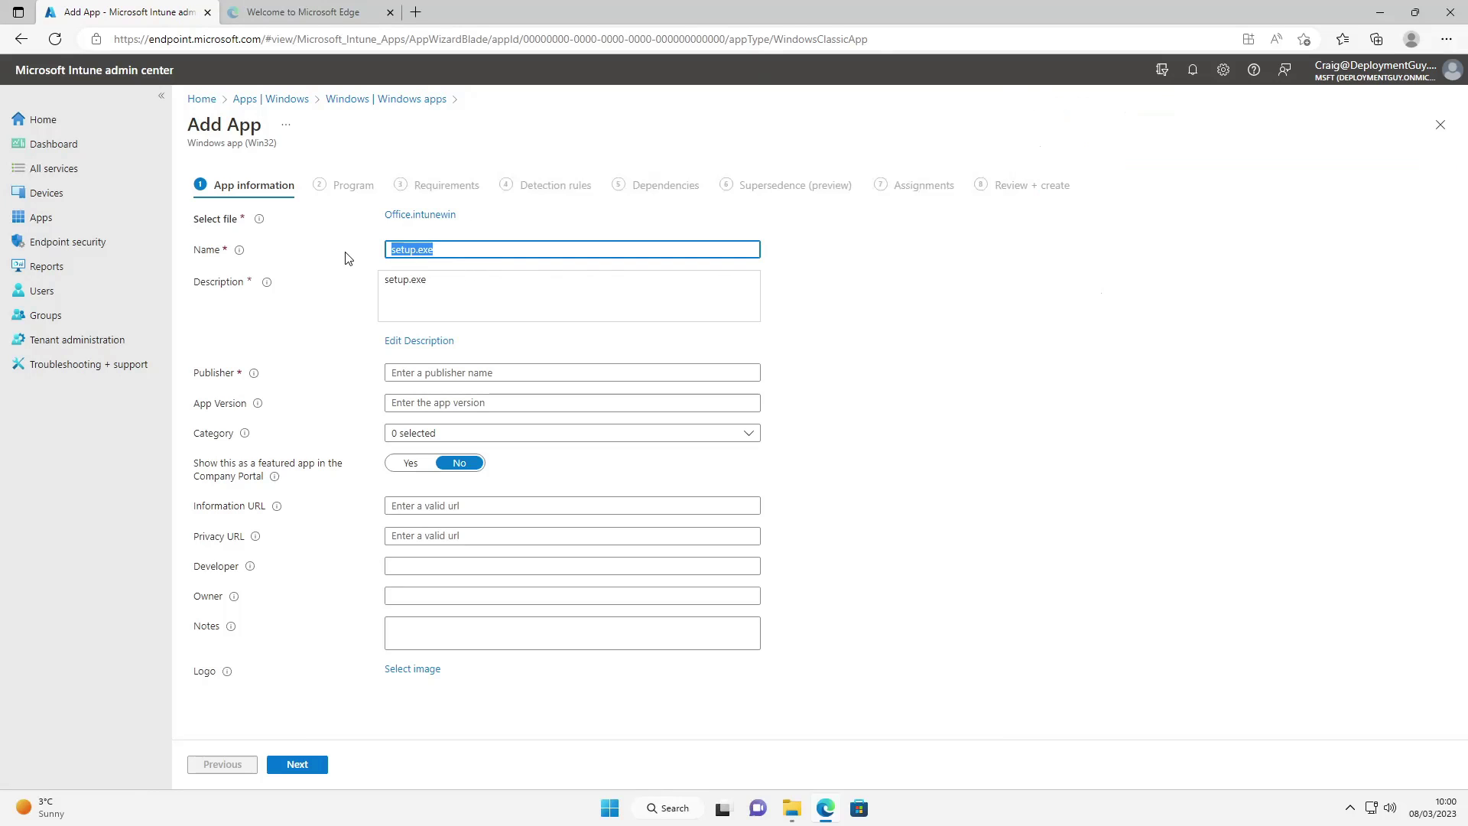
{"action": "type", "text": "Office 365"}
Set description Office 365 Win32, publisher Microsoft and version 16.0.16130.20218
{"action": "left_click", "coordinate": [412, 341]}
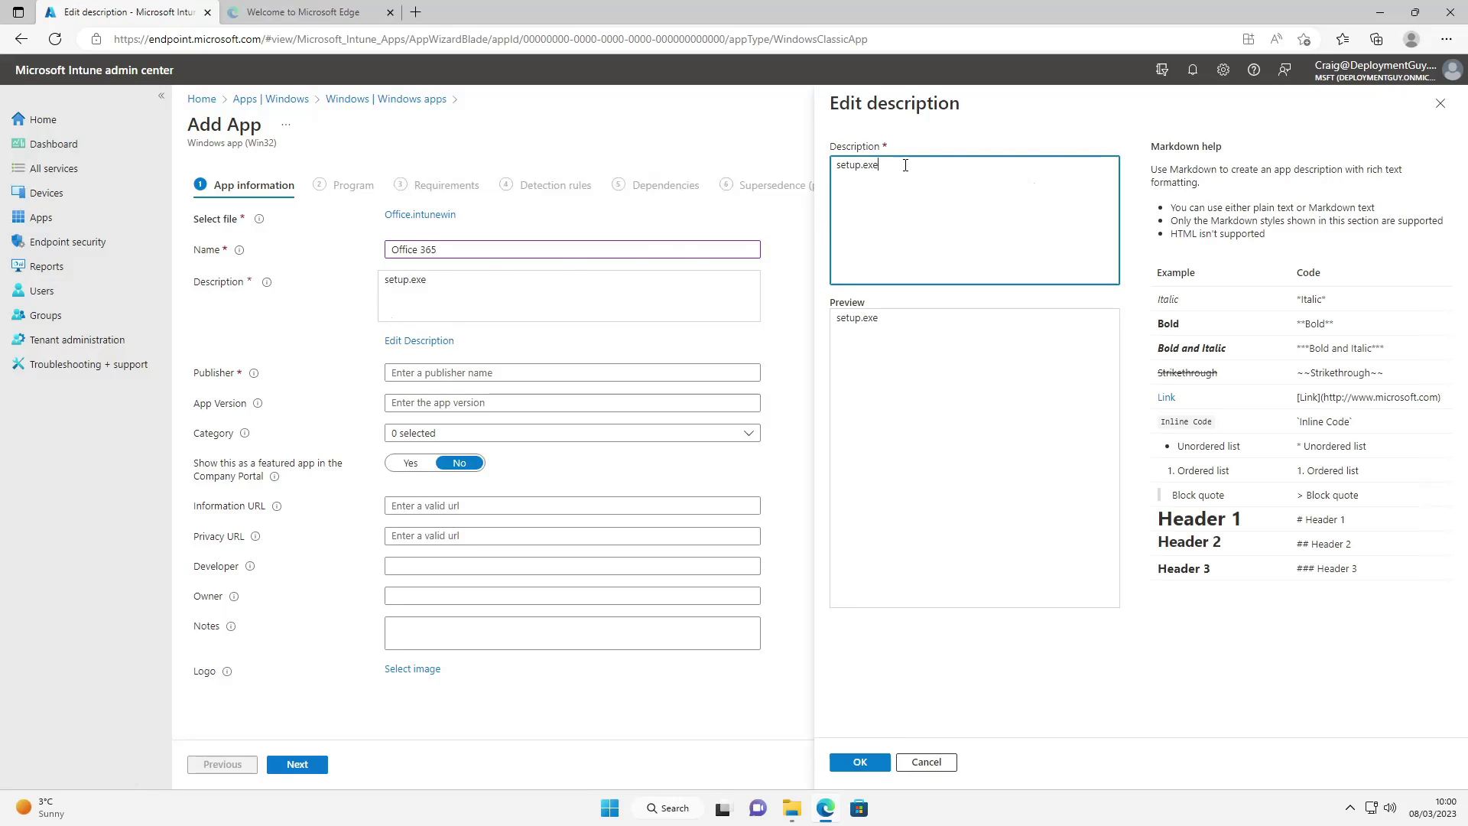
{"action": "left_click_drag", "start_coordinate": [905, 165], "coordinate": [798, 170]}
{"action": "type", "text": "Office 365 Win32"}
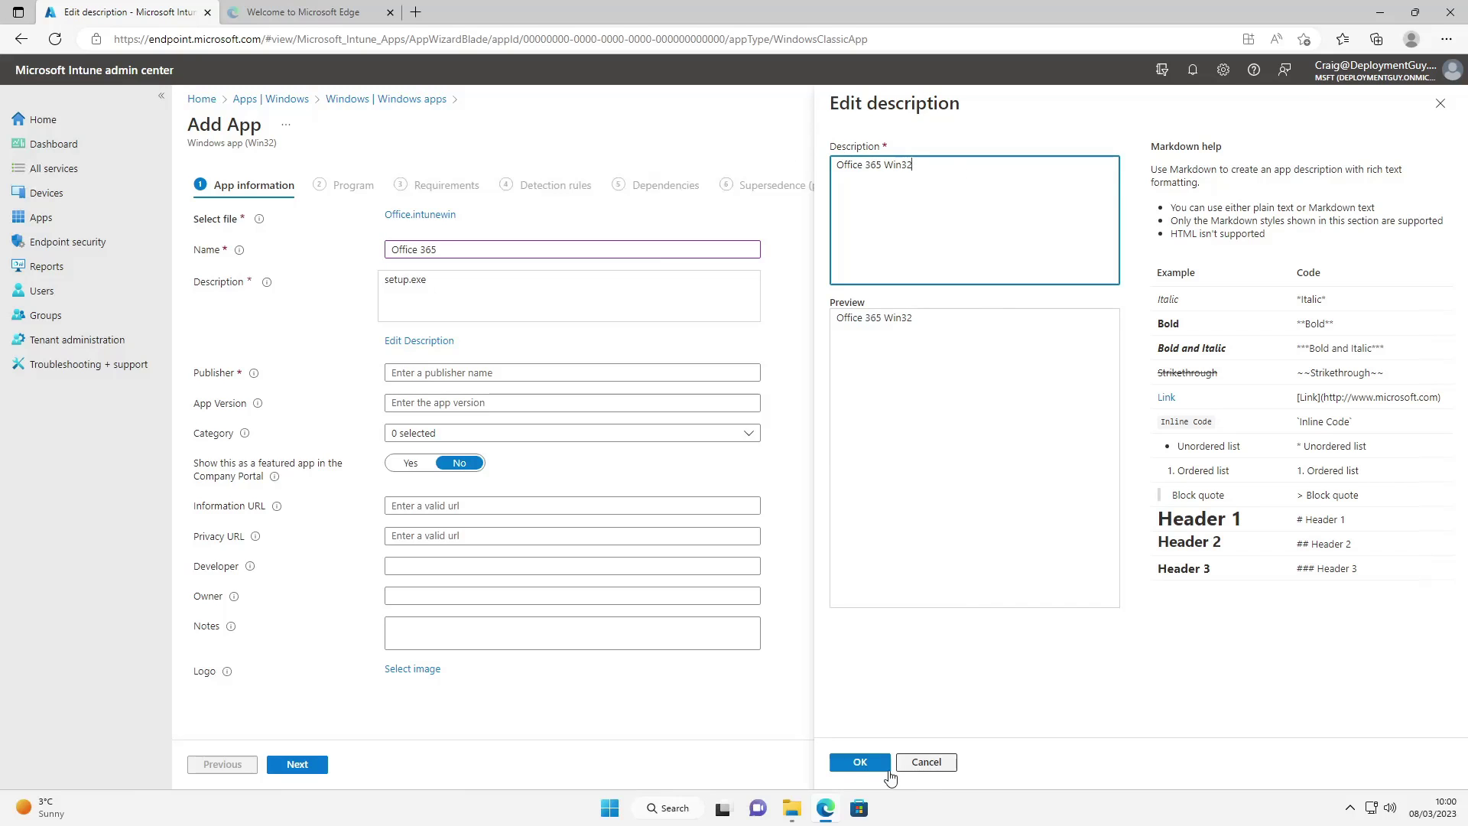
{"action": "left_click", "coordinate": [859, 762]}
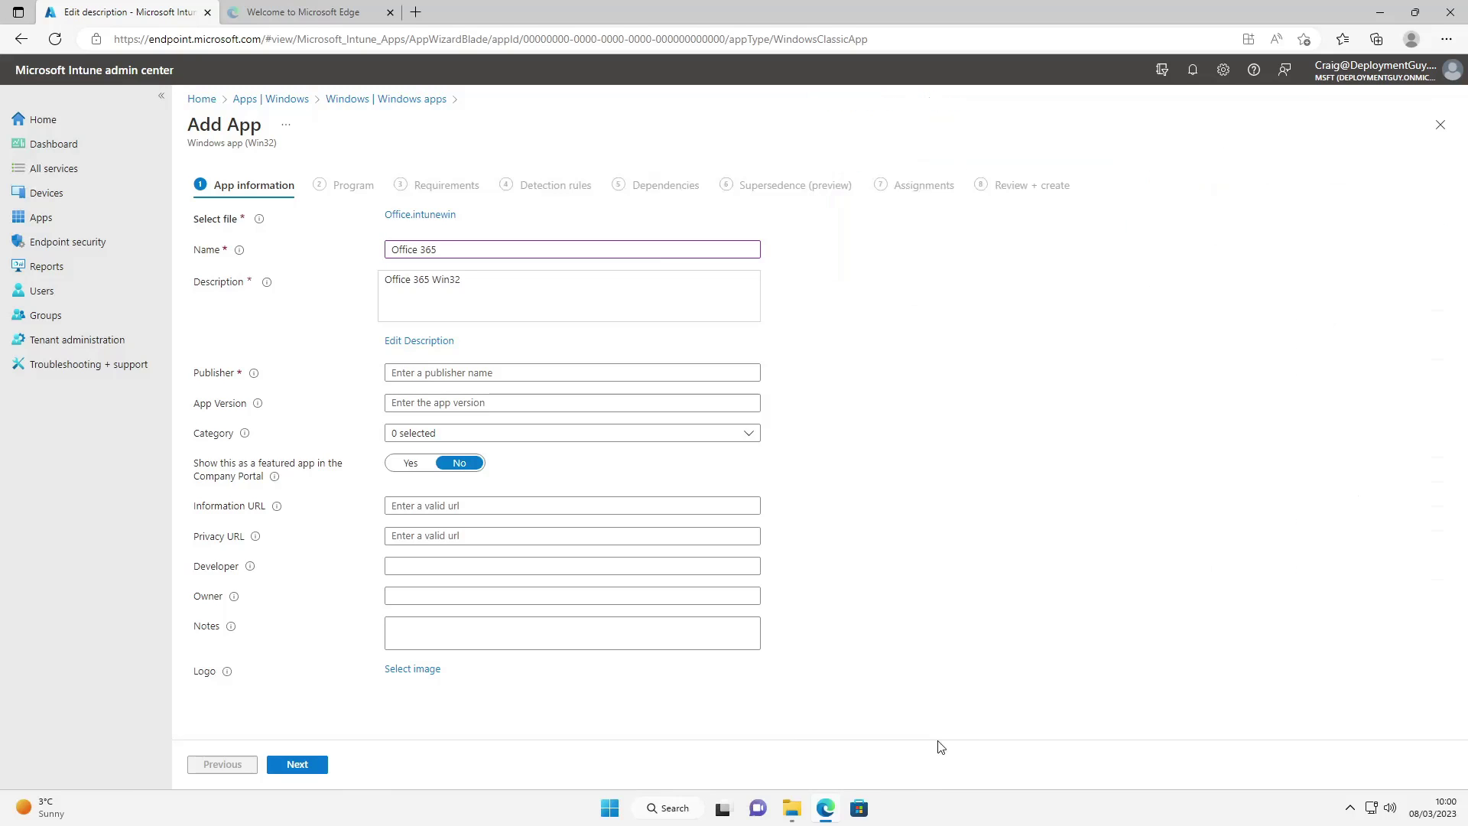
{"action": "left_click", "coordinate": [454, 371]}
{"action": "type", "text": "Mic"}
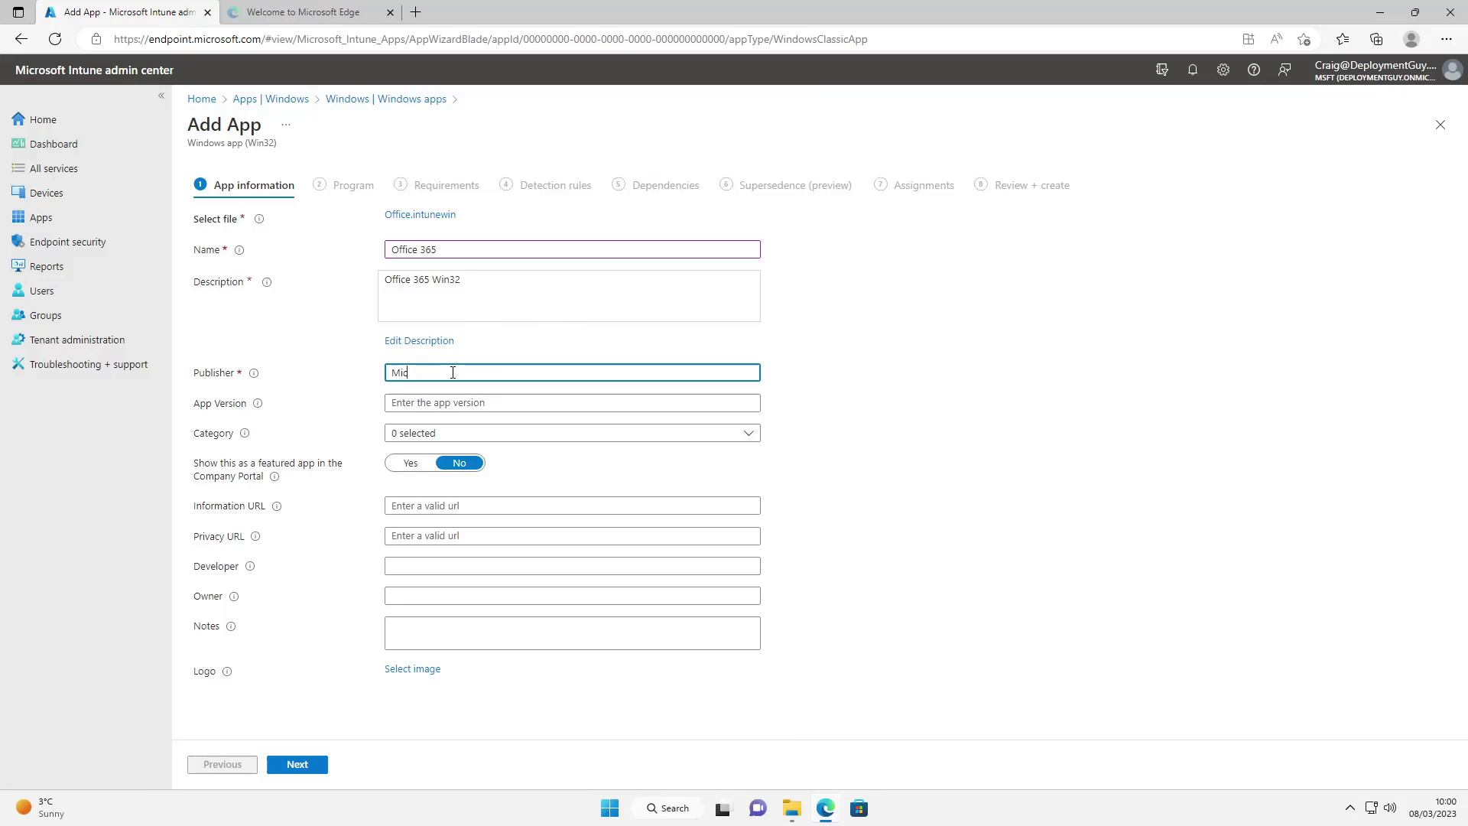
{"action": "type", "text": "rosoft"}
{"action": "left_click", "coordinate": [437, 403]}
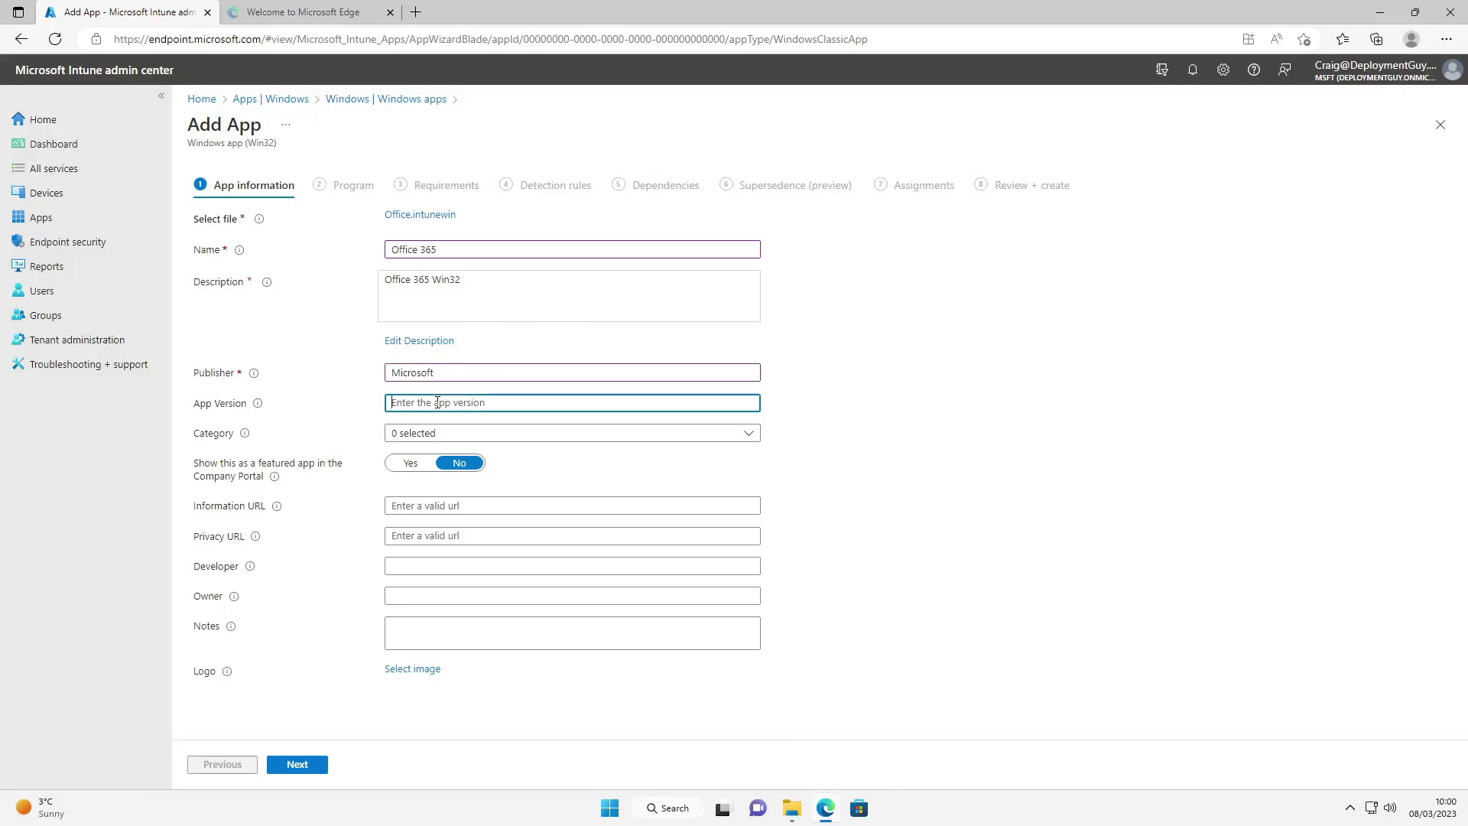
{"action": "type", "text": "16.0.16130.20218"}
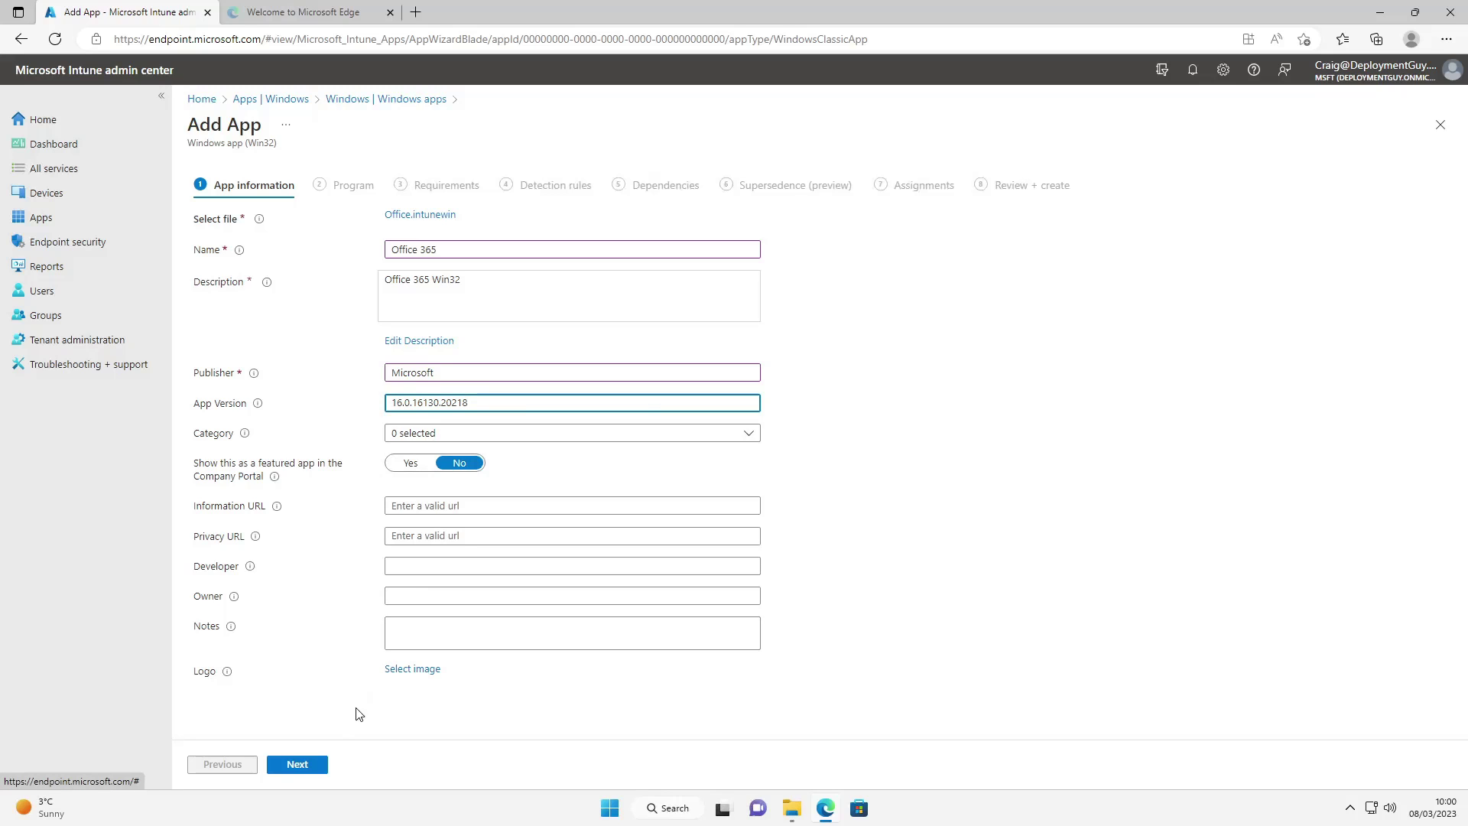
Enter install command setup.exe /configure install.xml and uninstall command setup.exe /configure uninstall.xml
{"action": "left_click", "coordinate": [298, 765]}
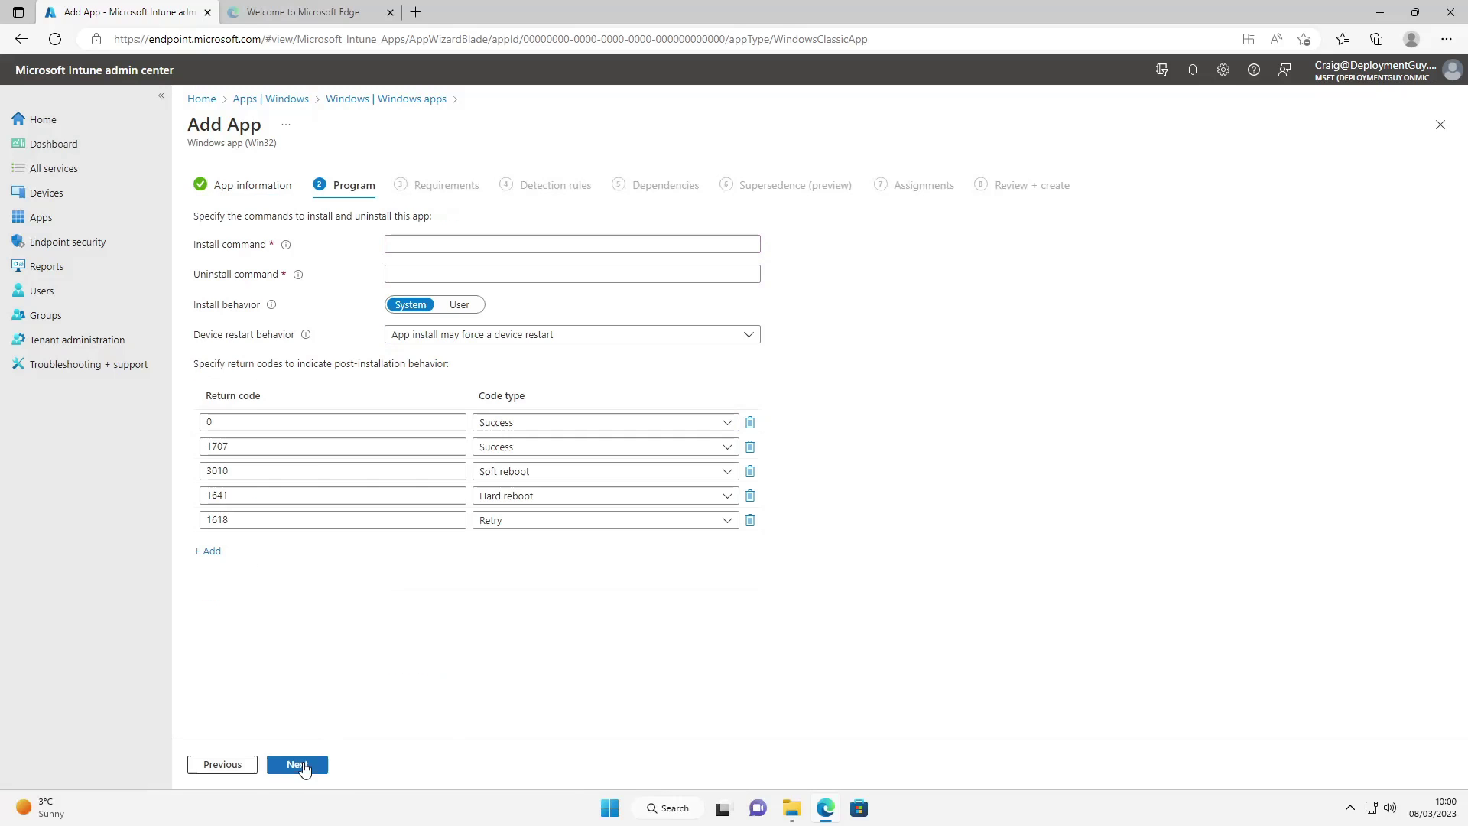
{"action": "left_click", "coordinate": [422, 246]}
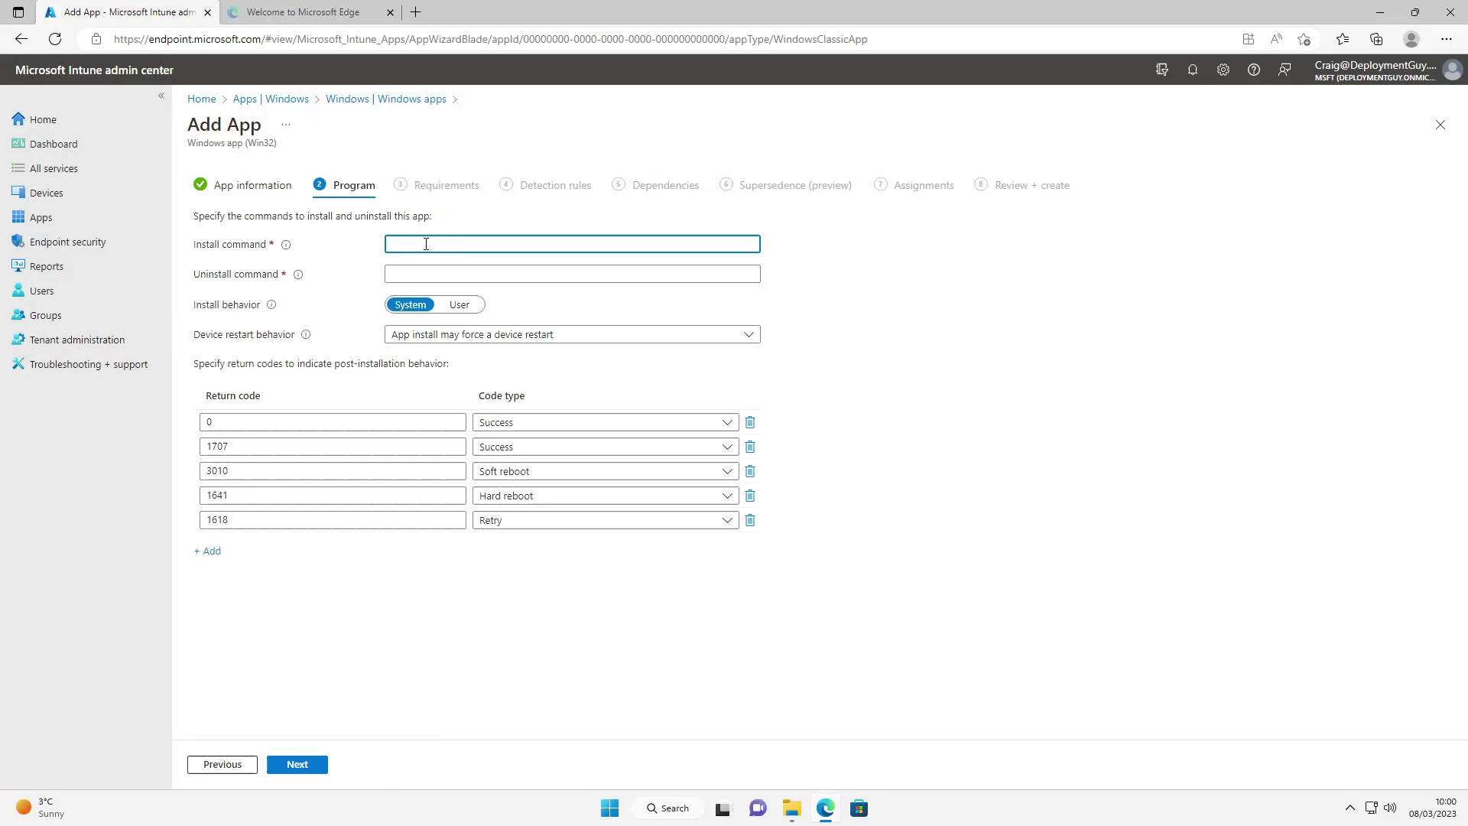
{"action": "type", "text": "setup.ex"}
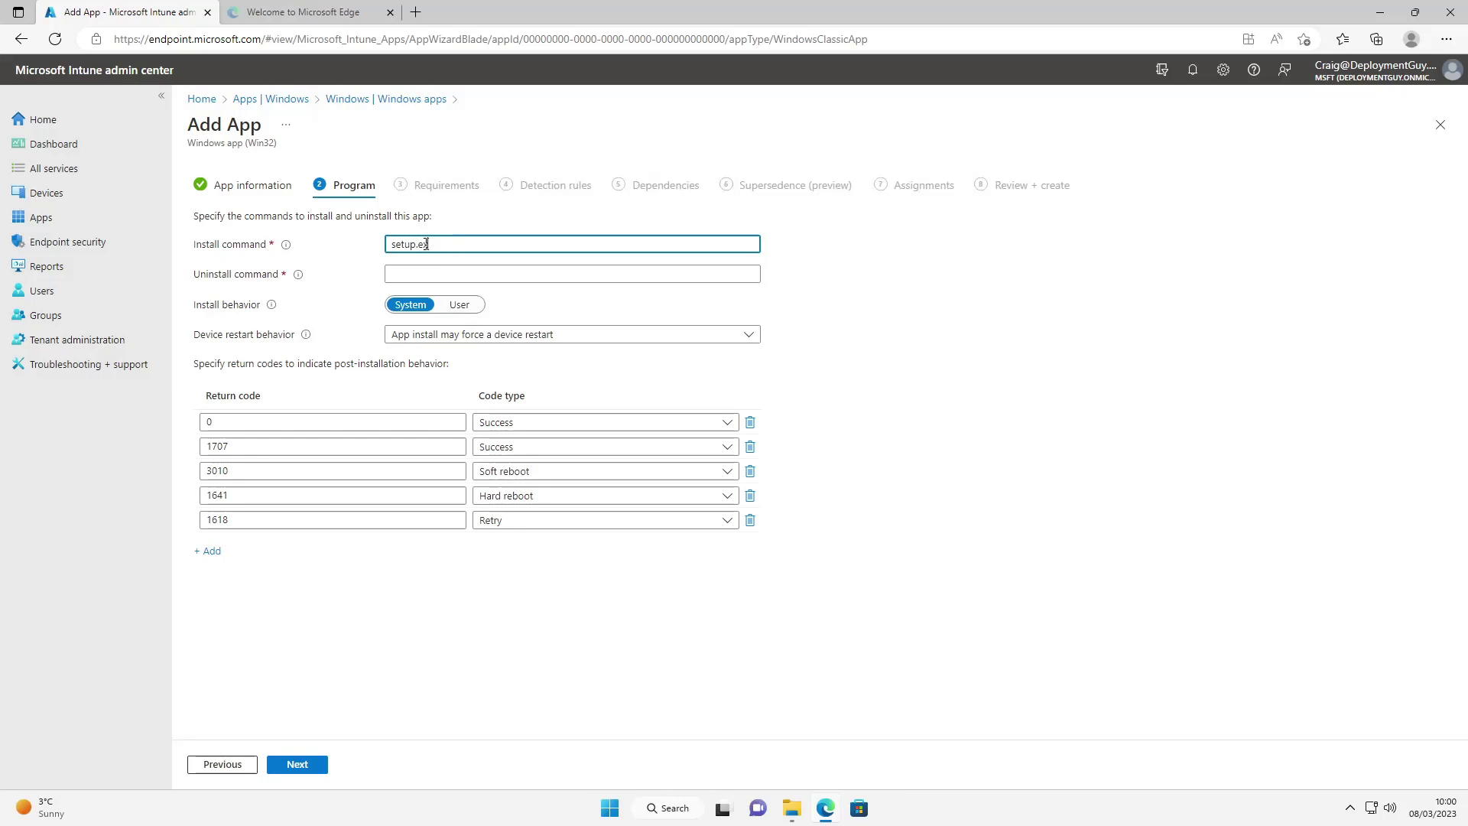
{"action": "type", "text": "e /configure install.xml"}
{"action": "left_click", "coordinate": [420, 273]}
{"action": "type", "text": "set"}
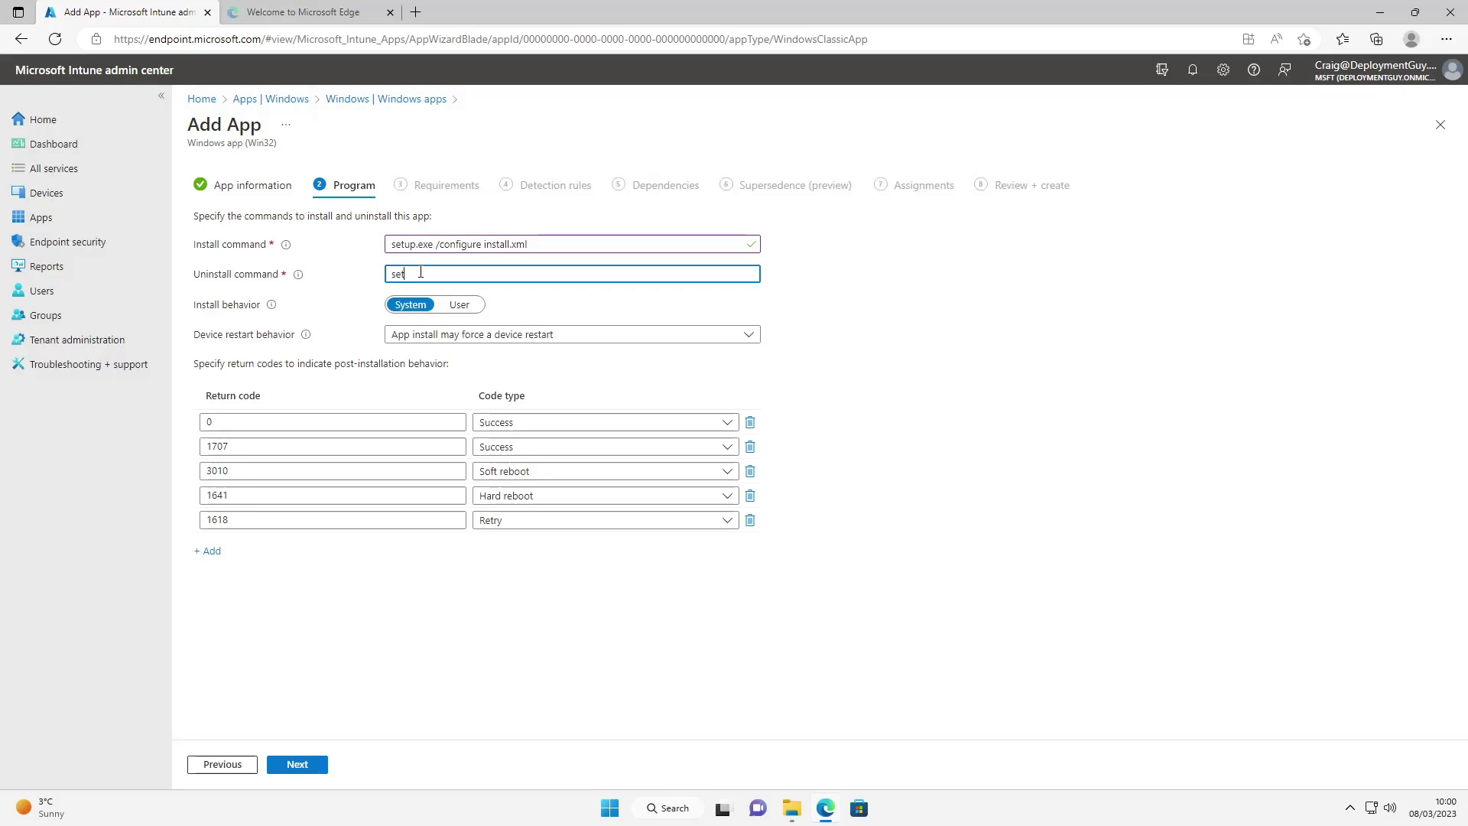
{"action": "type", "text": "up.exe /configure uninstall.xml"}
Require 64-bit architecture and Windows 10 2004 as the minimum operating system
{"action": "left_click", "coordinate": [297, 765]}
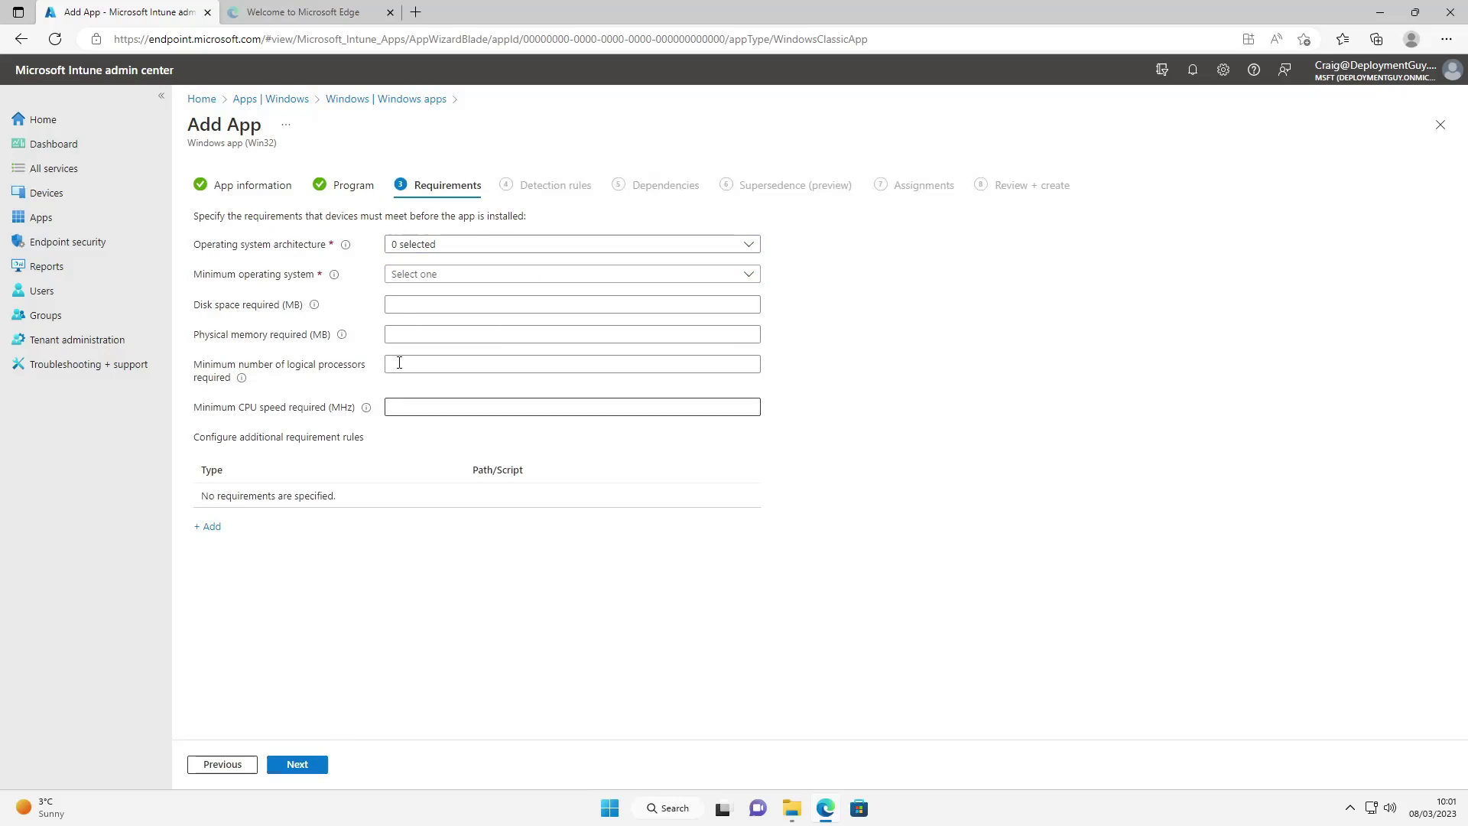
{"action": "left_click", "coordinate": [452, 245]}
{"action": "left_click", "coordinate": [398, 290]}
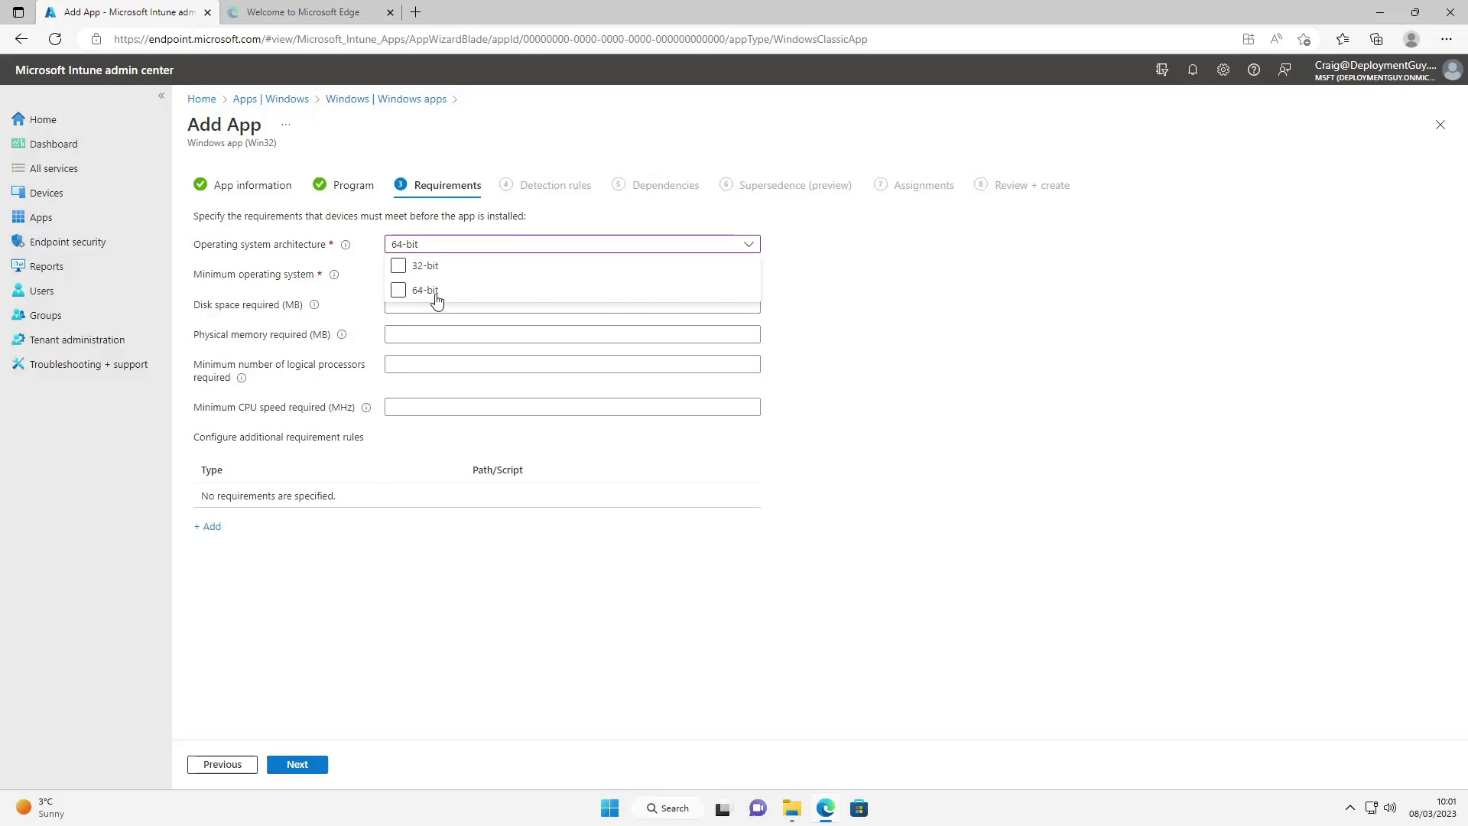
{"action": "left_click", "coordinate": [862, 269]}
{"action": "left_click", "coordinate": [489, 277]}
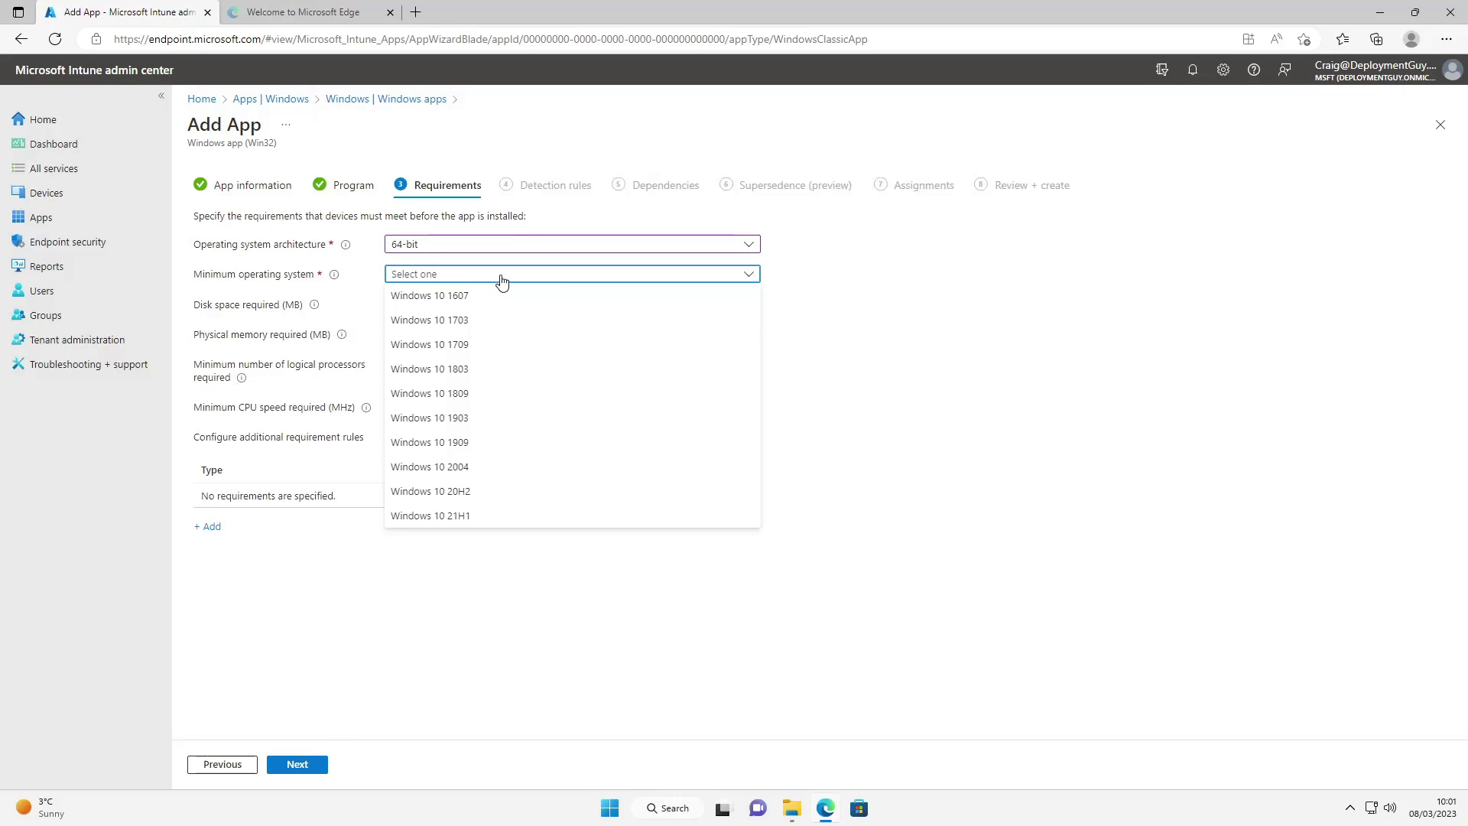
{"action": "left_click", "coordinate": [459, 468]}
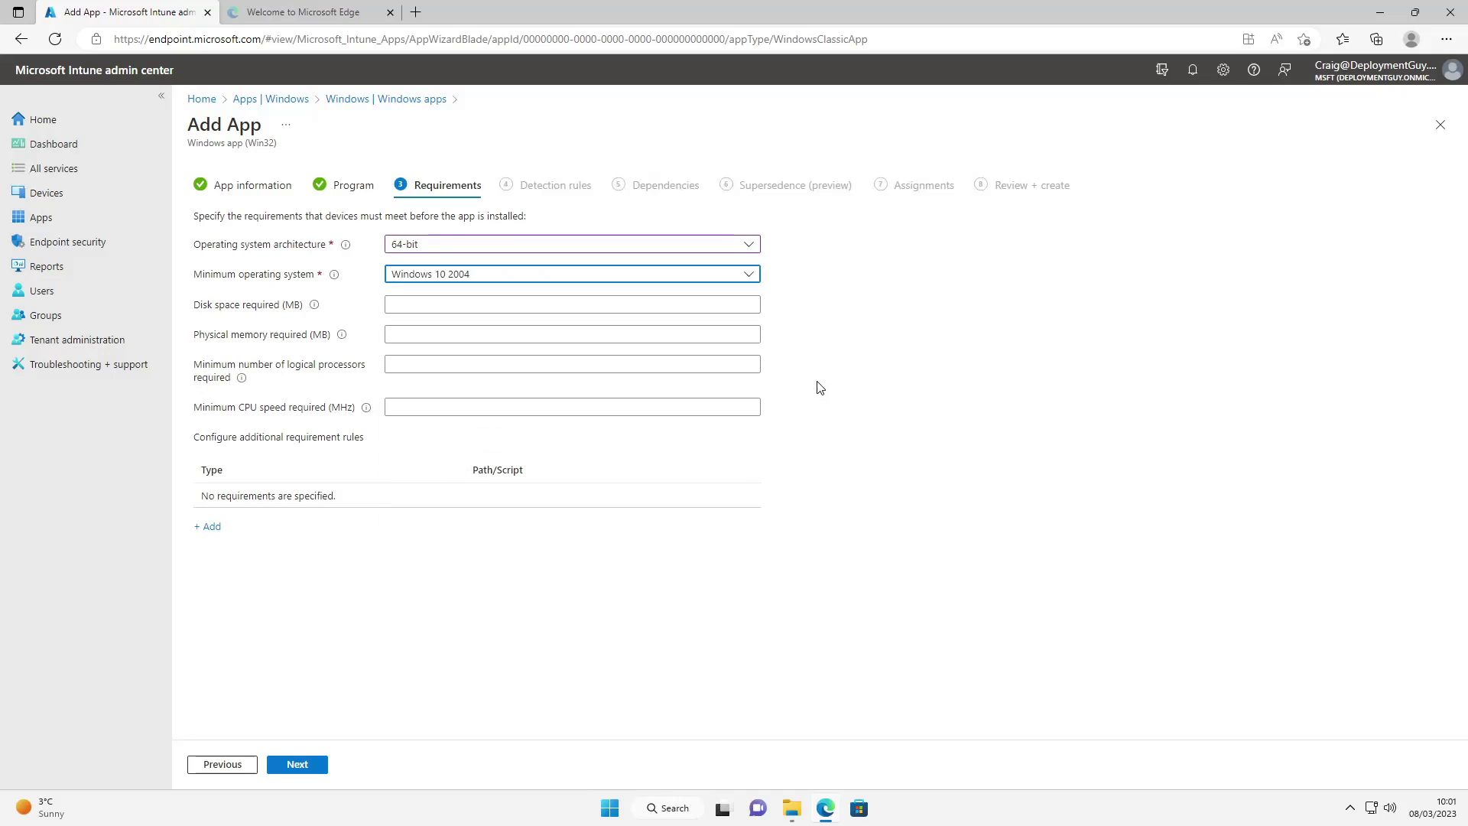
{"action": "left_click", "coordinate": [310, 764]}
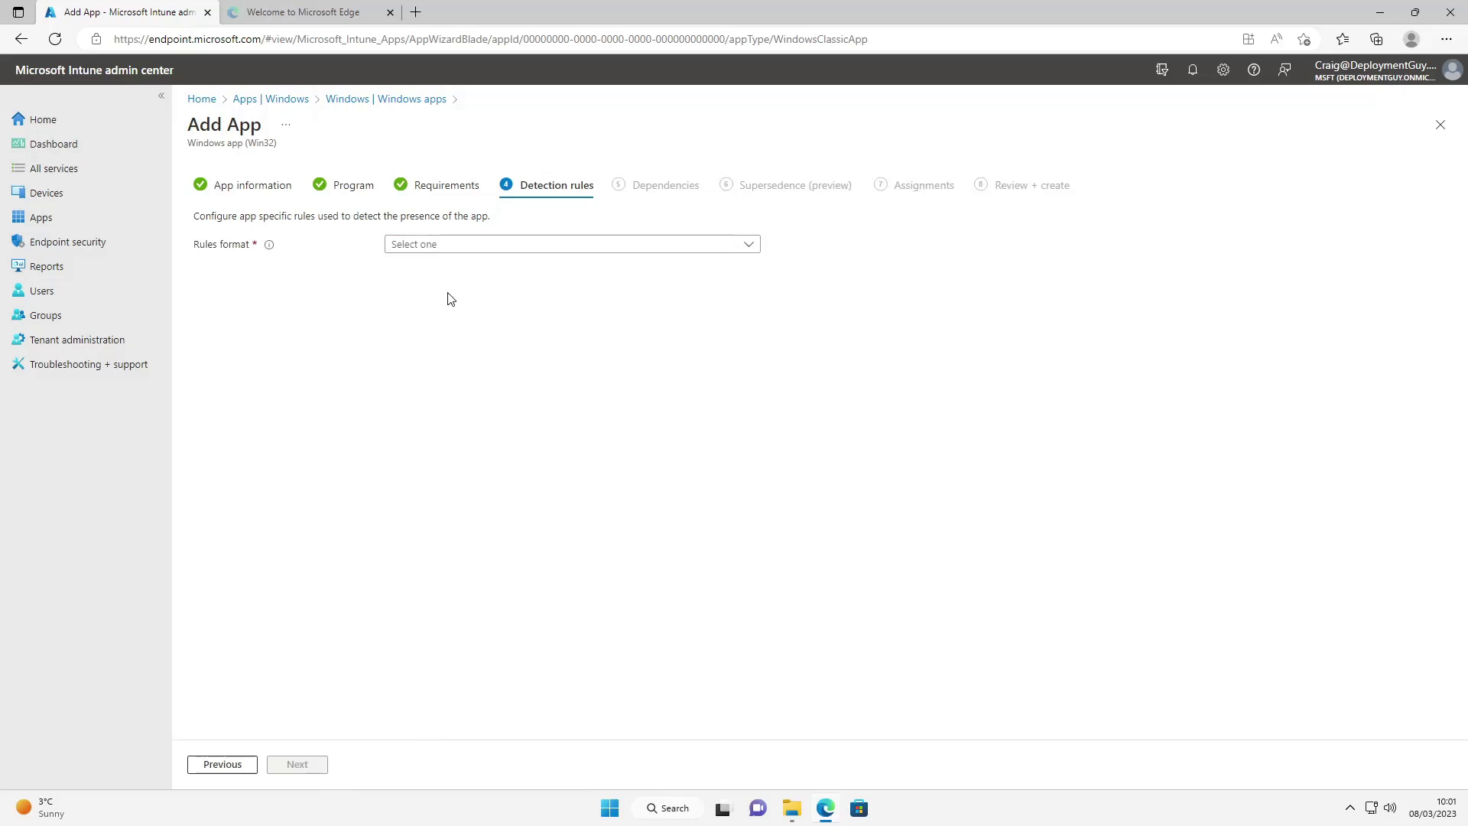
Switch to manually configured detection rules, start a Registry-type rule, and bring up the Run box
{"action": "left_click", "coordinate": [465, 246]}
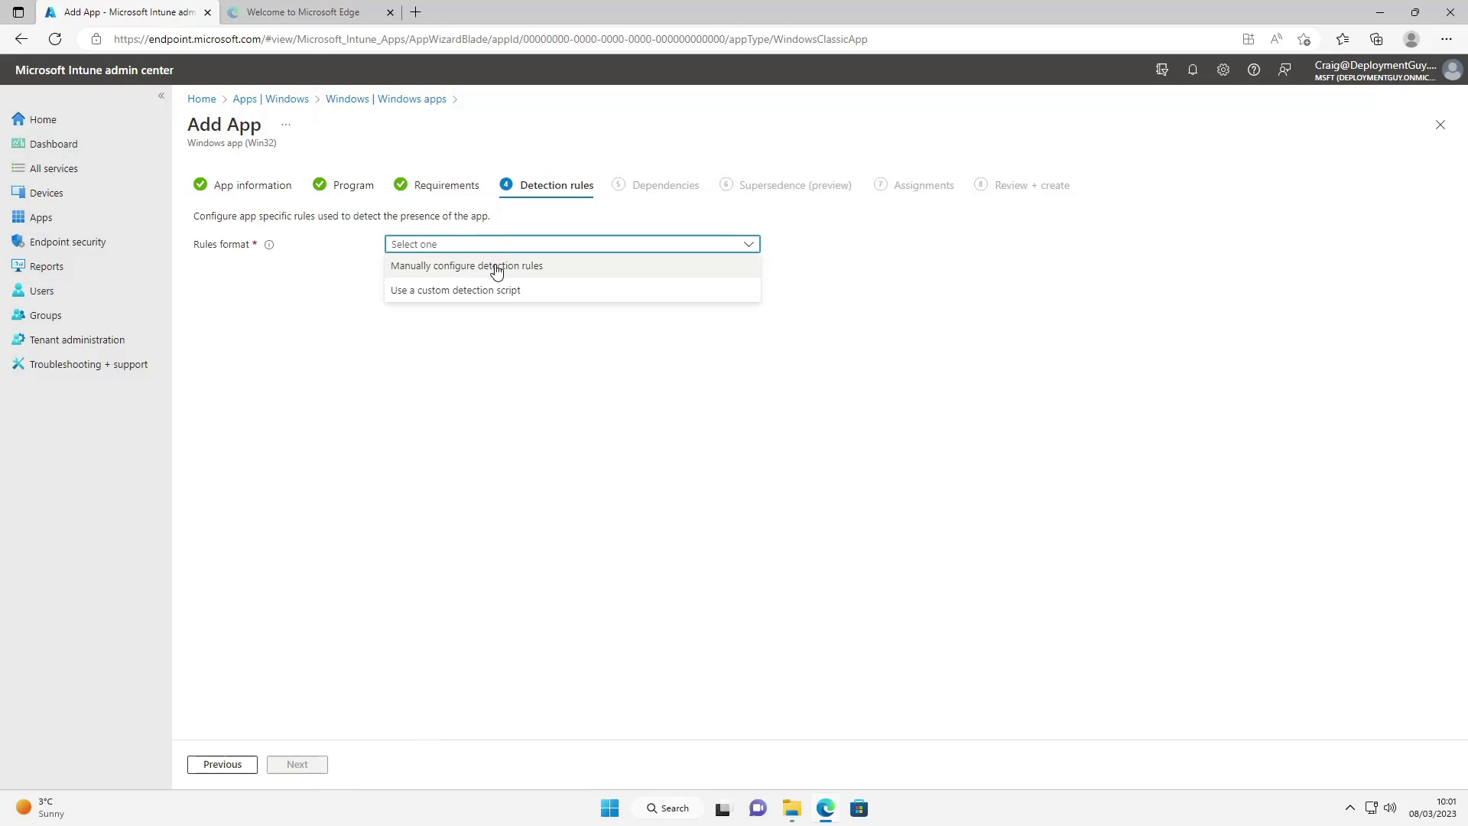
{"action": "left_click", "coordinate": [493, 268]}
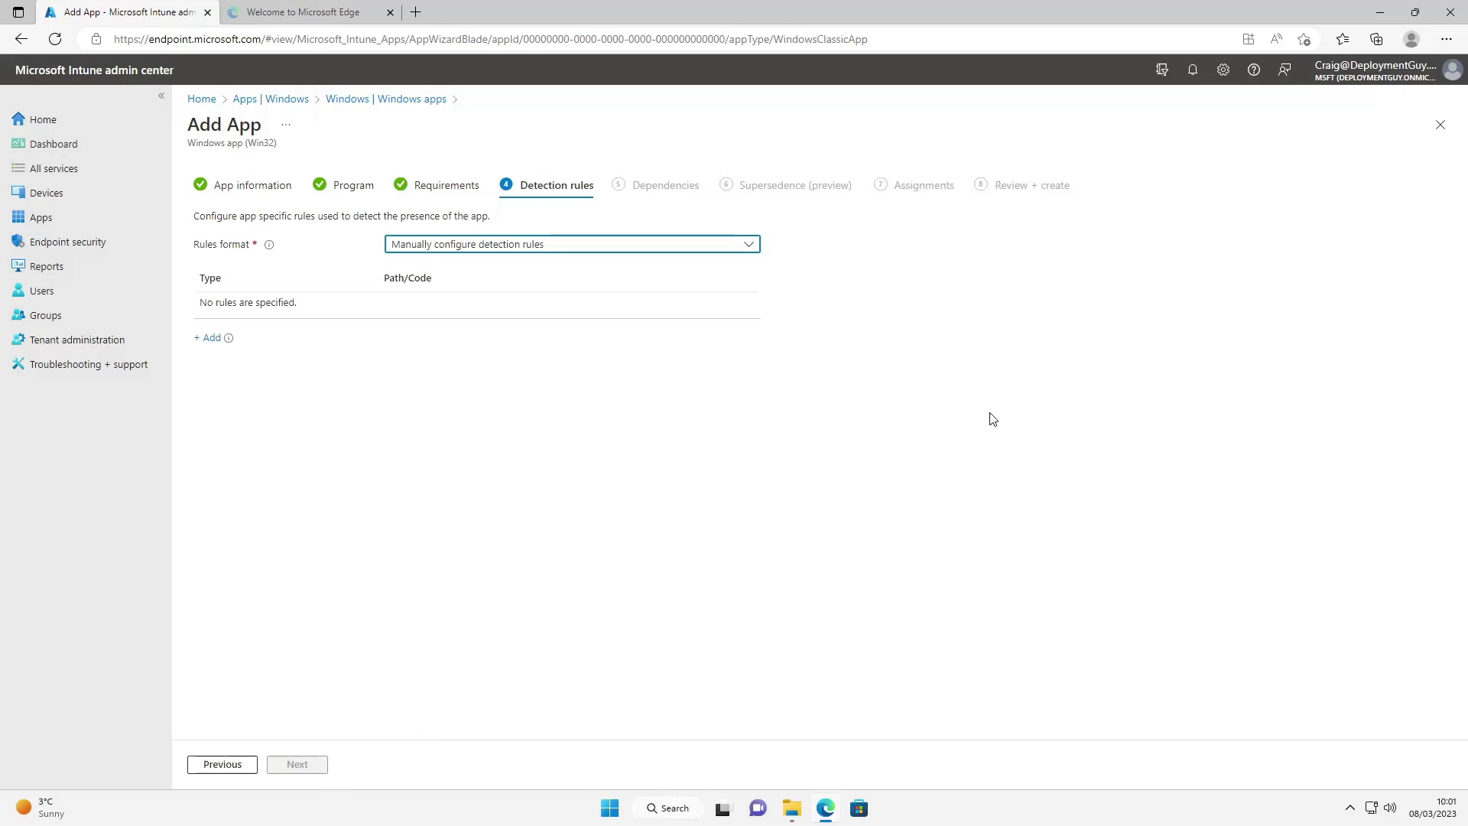
{"action": "left_click", "coordinate": [209, 338]}
{"action": "left_click", "coordinate": [1224, 186]}
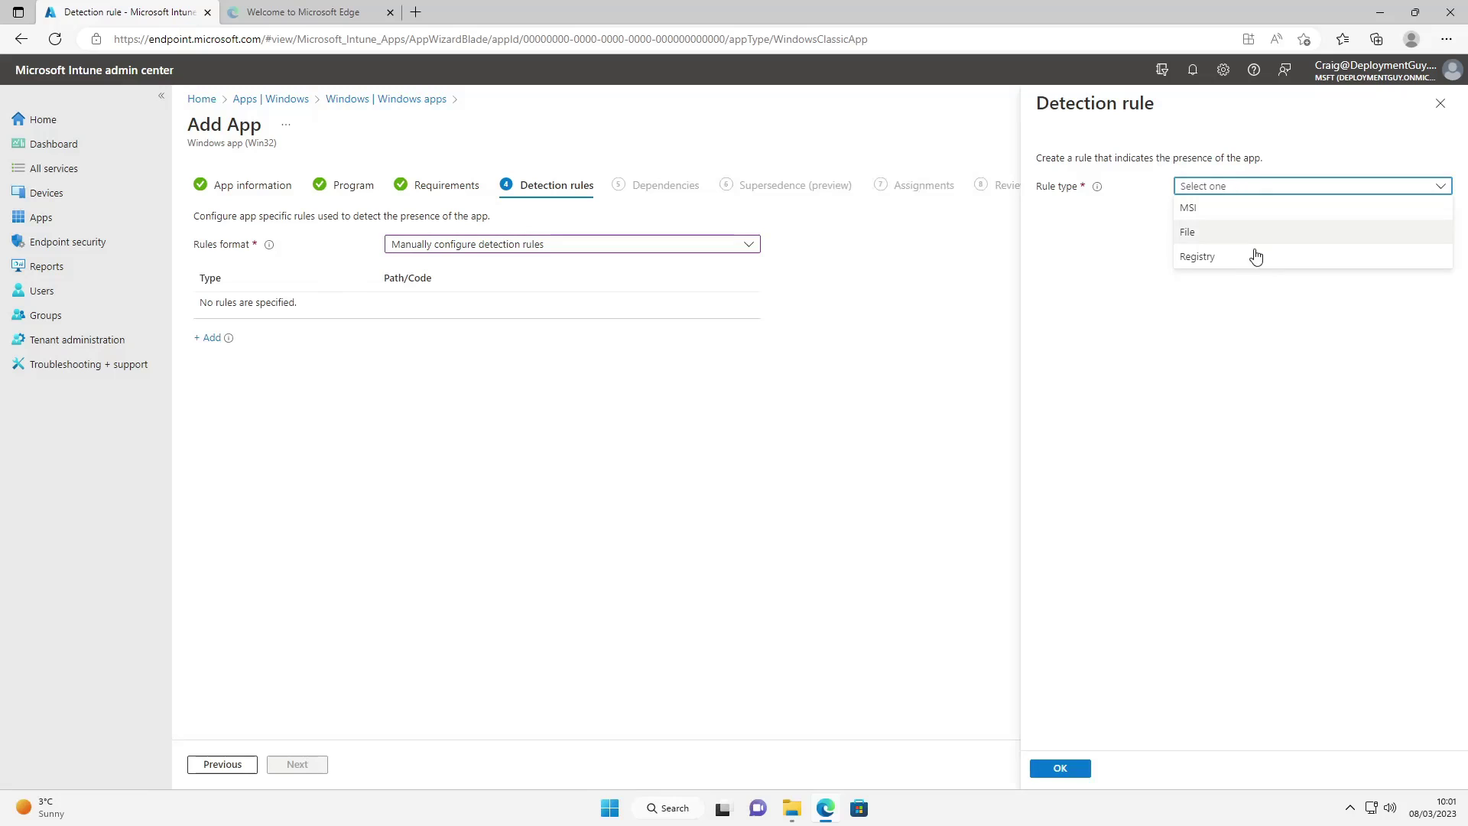
{"action": "left_click", "coordinate": [1216, 264]}
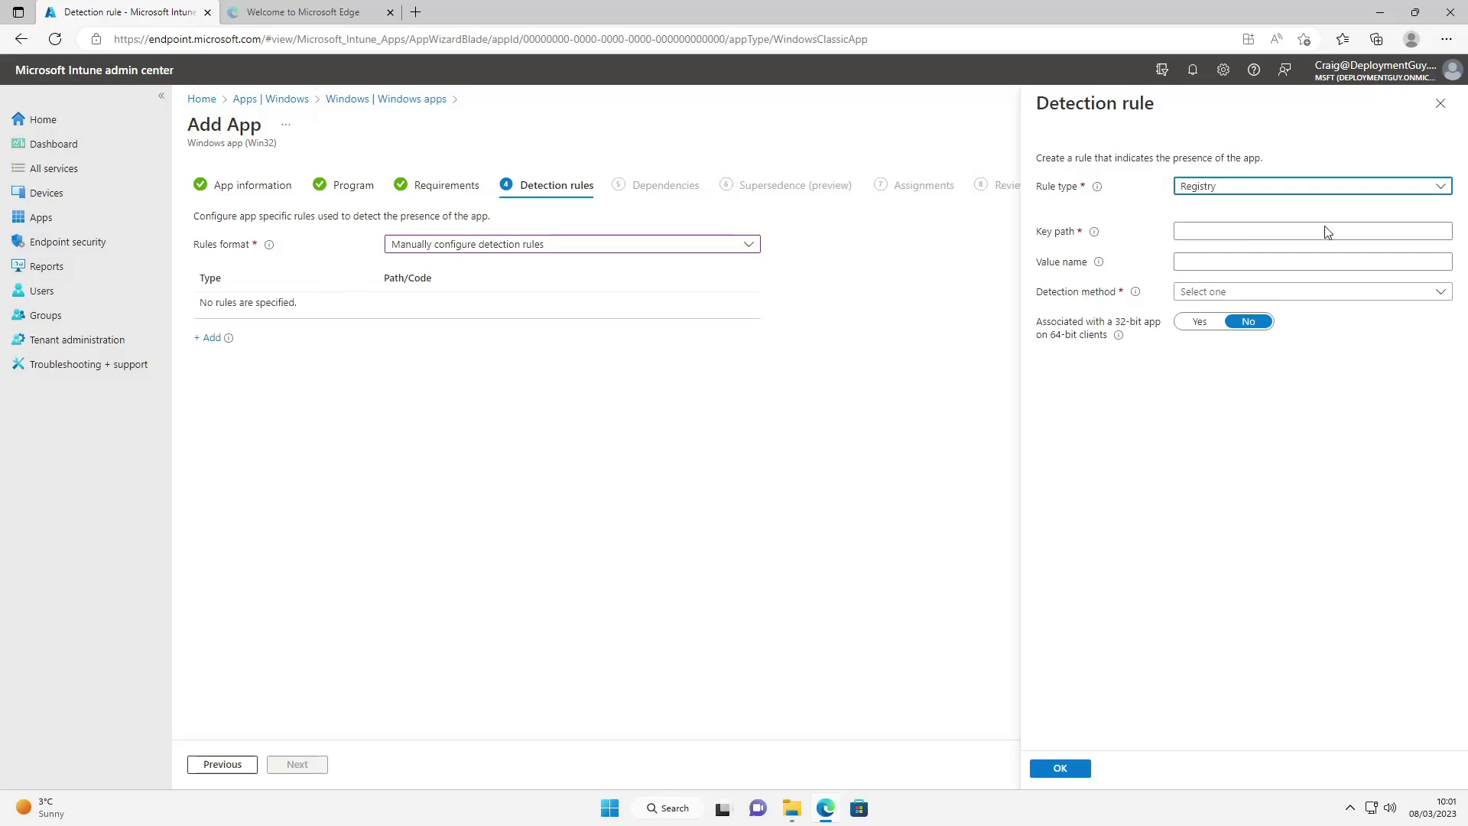
{"action": "right_click", "coordinate": [611, 809]}
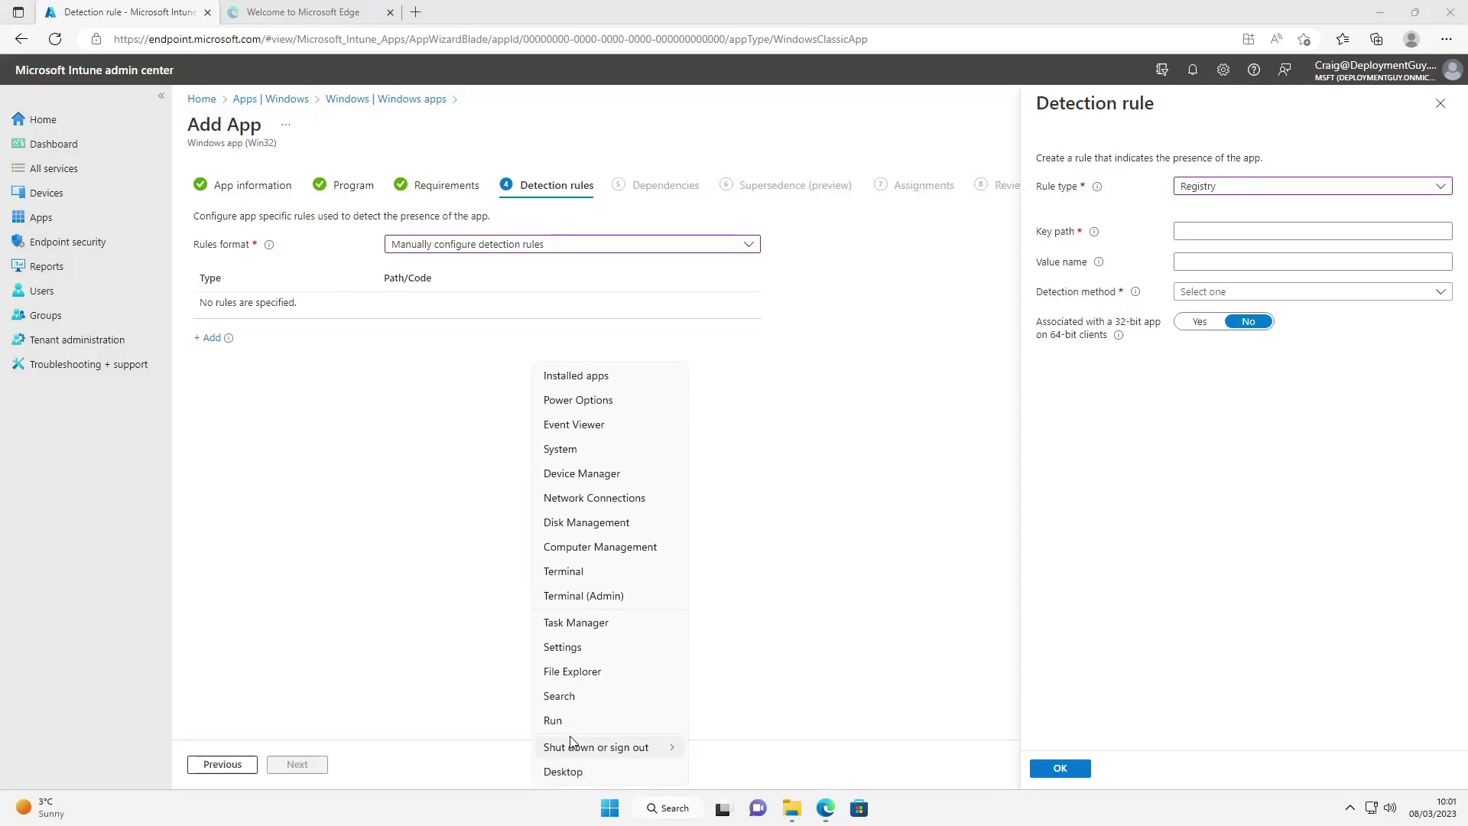
{"action": "left_click", "coordinate": [569, 720]}
Run regedit as admin, copy DisplayVersion from the O365ProPlusRetail - en-gb Uninstall key, then minimize it
{"action": "key", "text": "Return"}
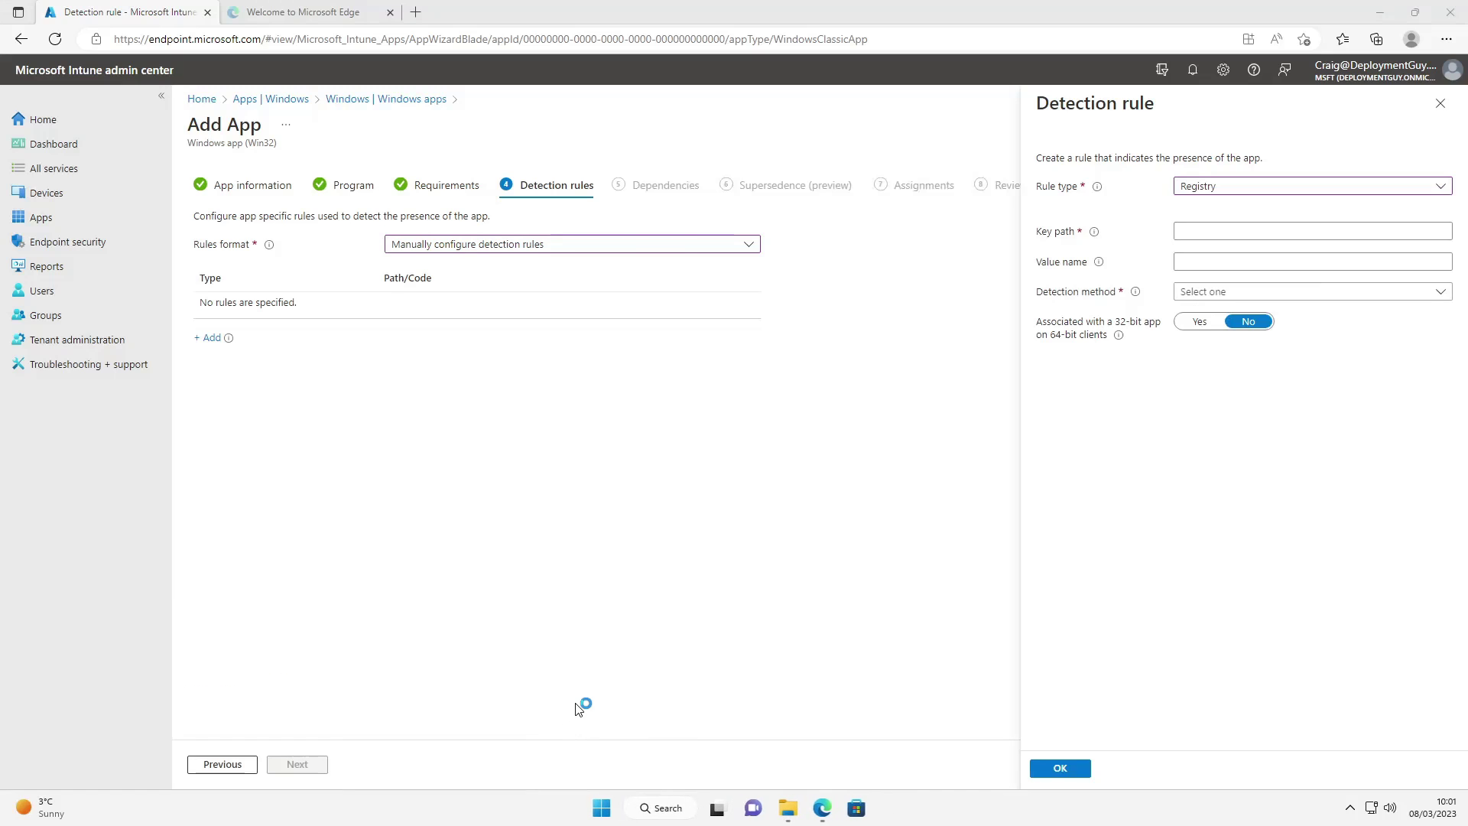
{"action": "left_click", "coordinate": [684, 530]}
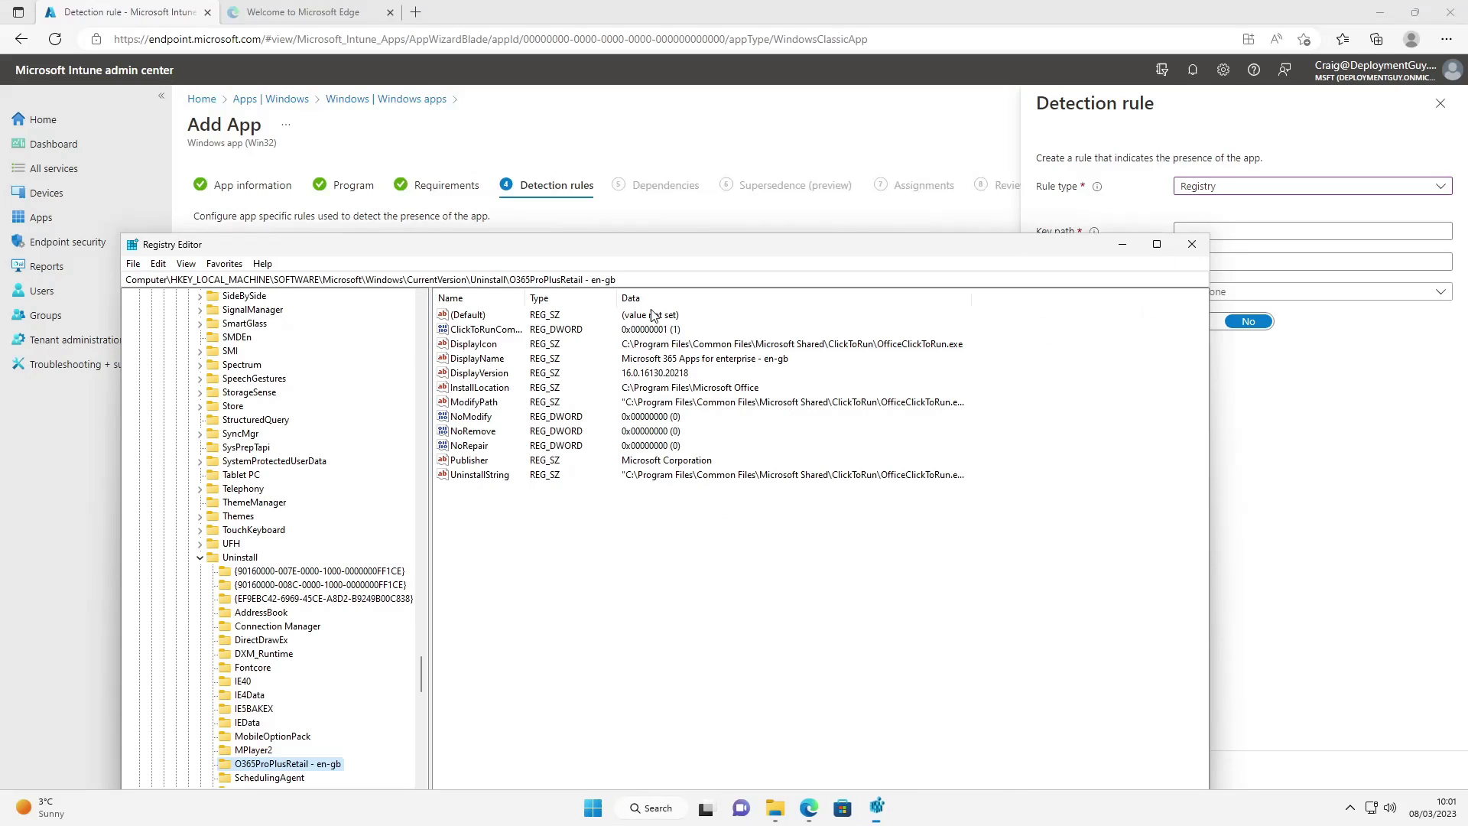
{"action": "left_click_drag", "start_coordinate": [497, 245], "coordinate": [446, 138]}
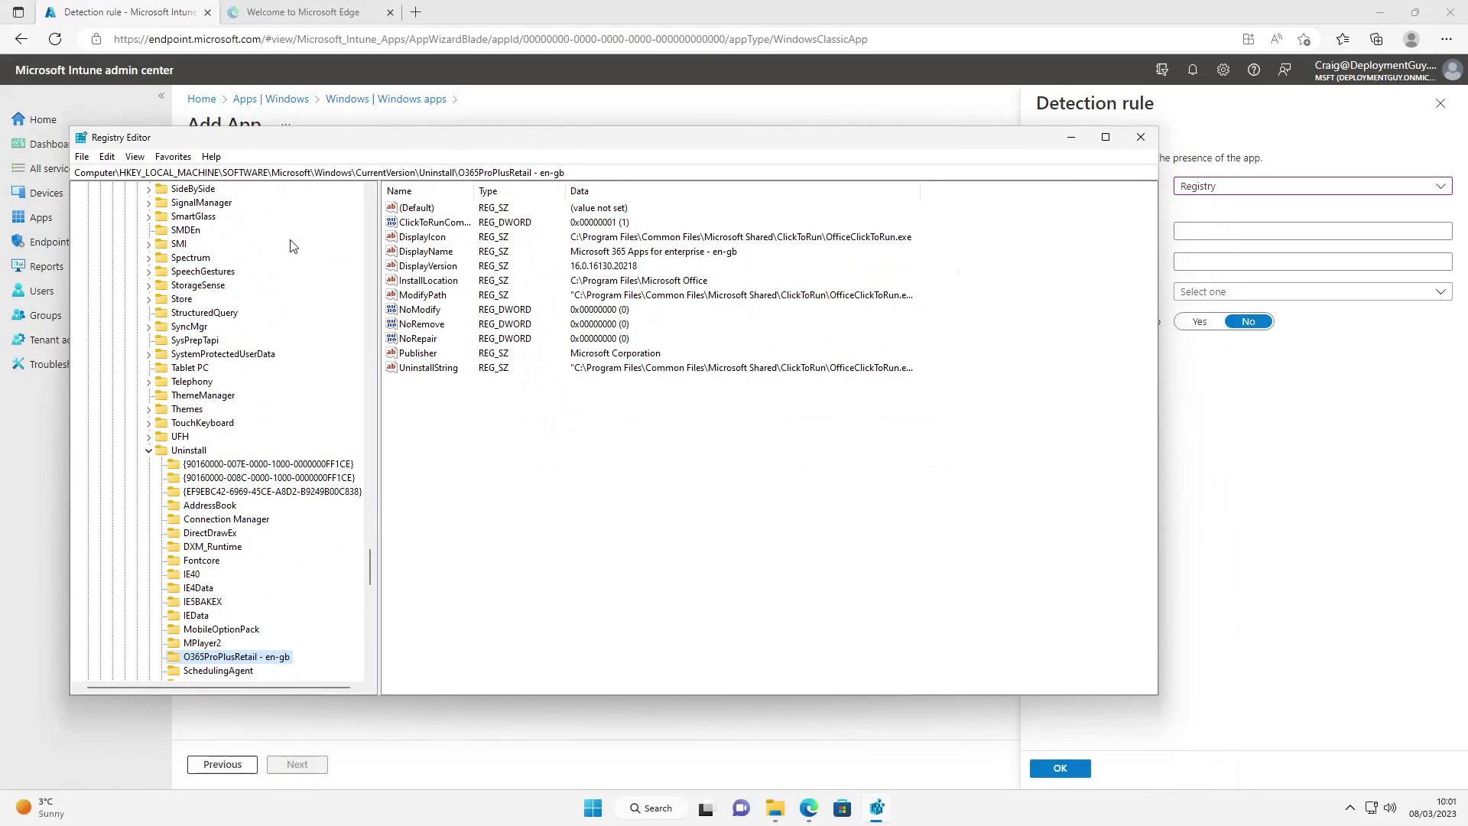
{"action": "left_click", "coordinate": [423, 267]}
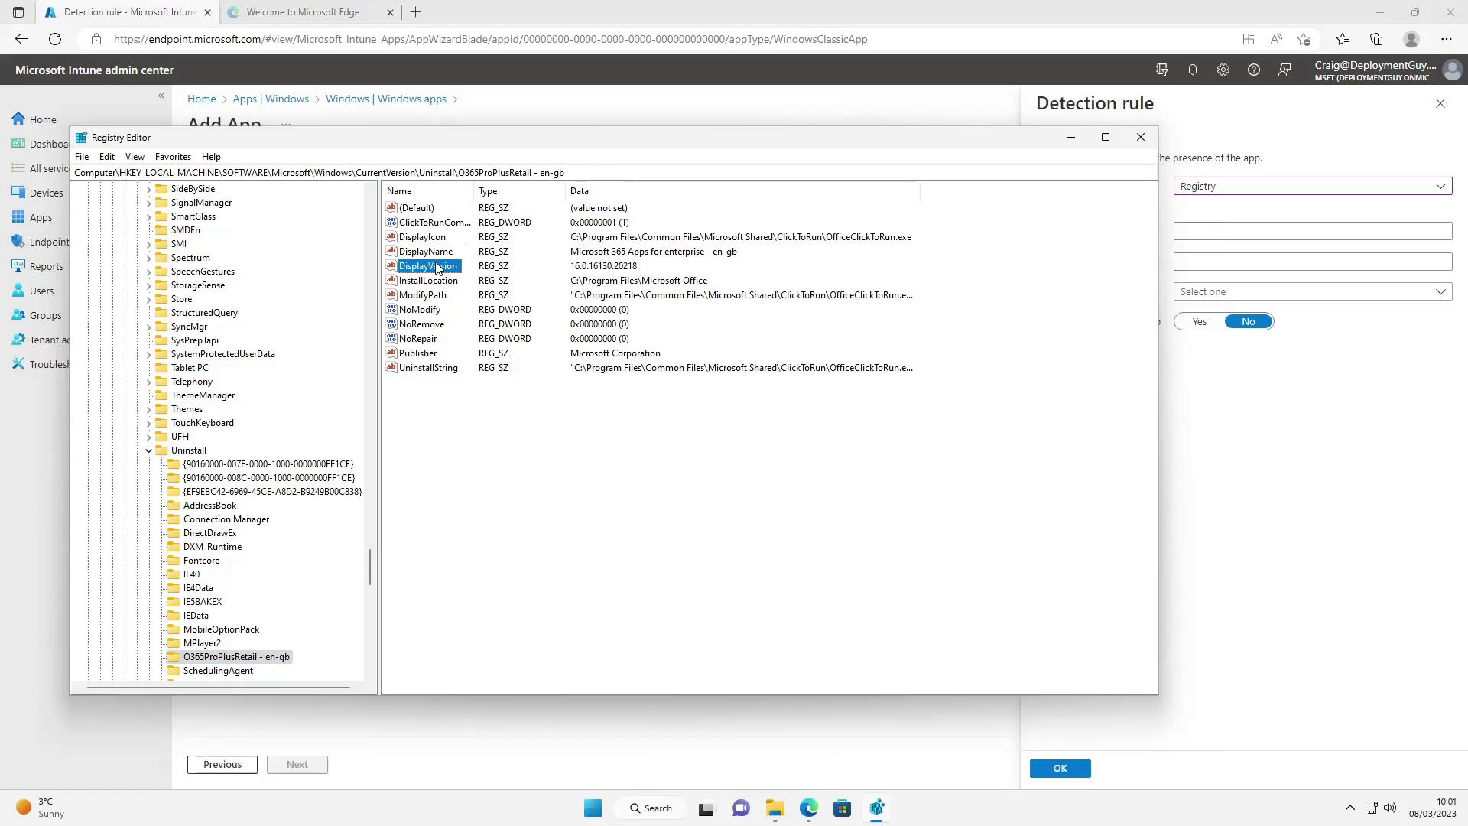
{"action": "left_click", "coordinate": [1071, 138]}
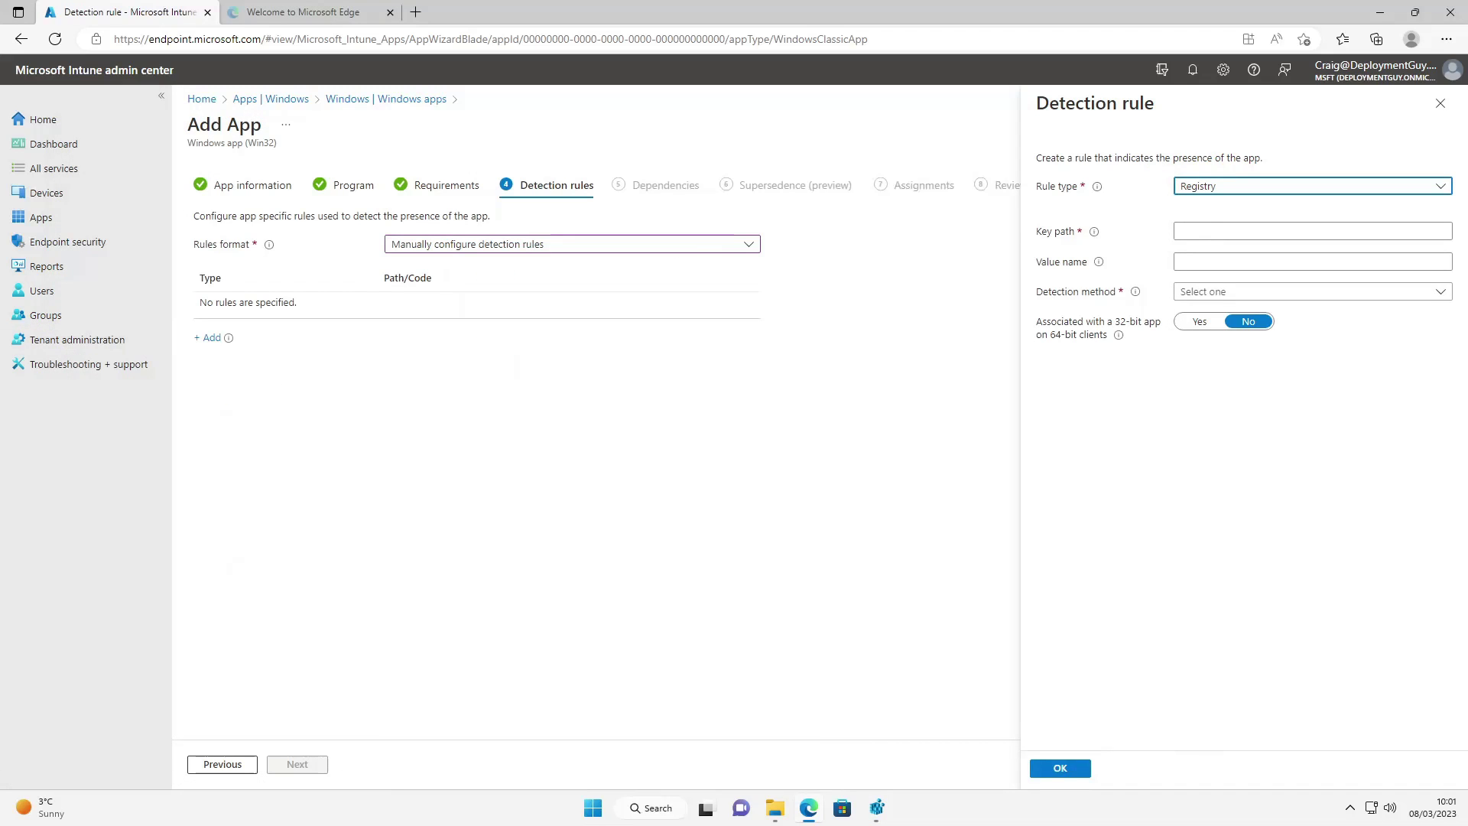
Save a registry rule on the Office uninstall key: DisplayVersion version greater than or equal to 16.0.16130.20218
{"action": "left_click", "coordinate": [1192, 234]}
{"action": "key", "text": "ctrl+v"}
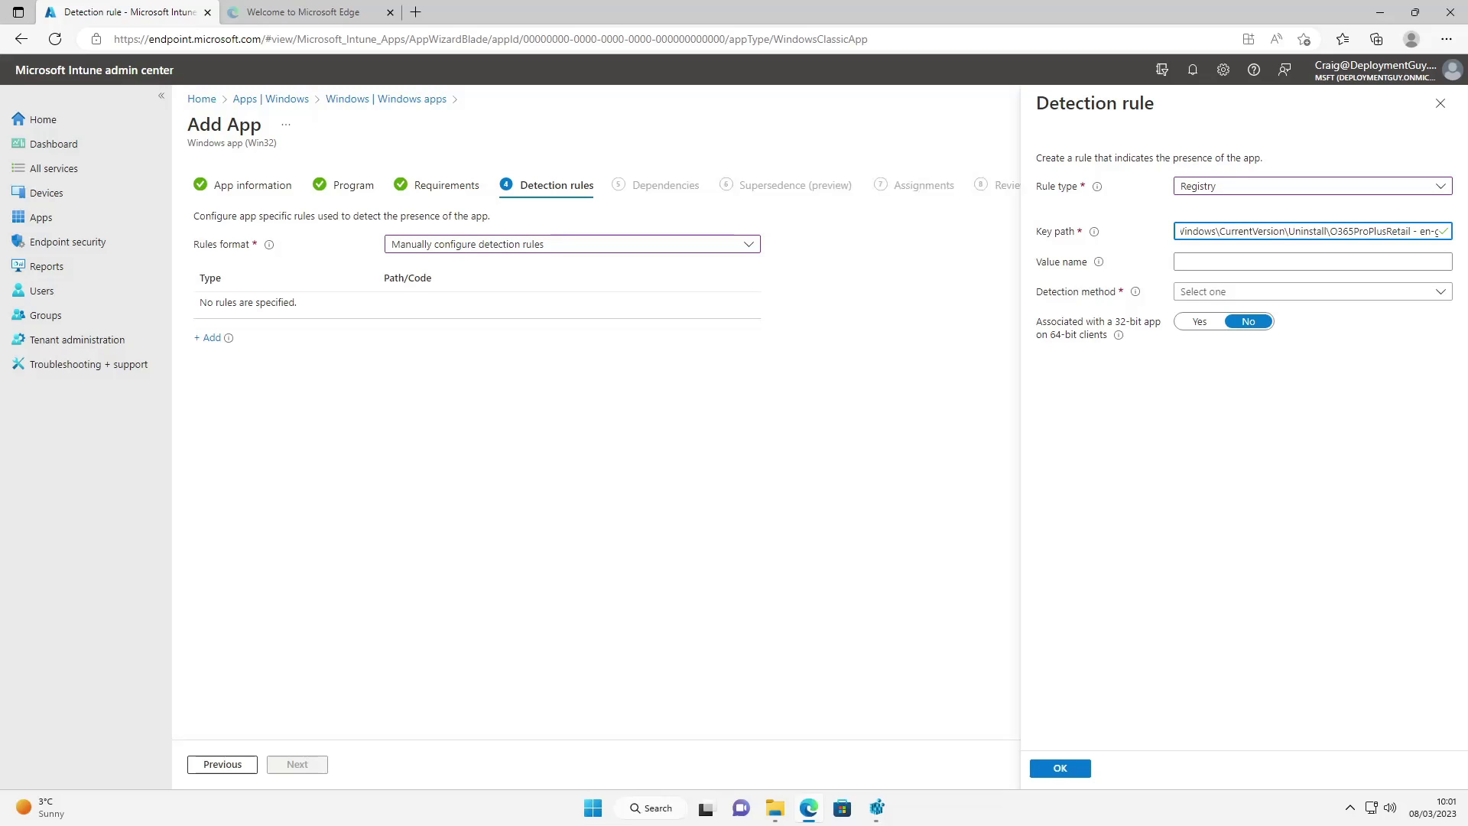
{"action": "left_click", "coordinate": [1209, 258]}
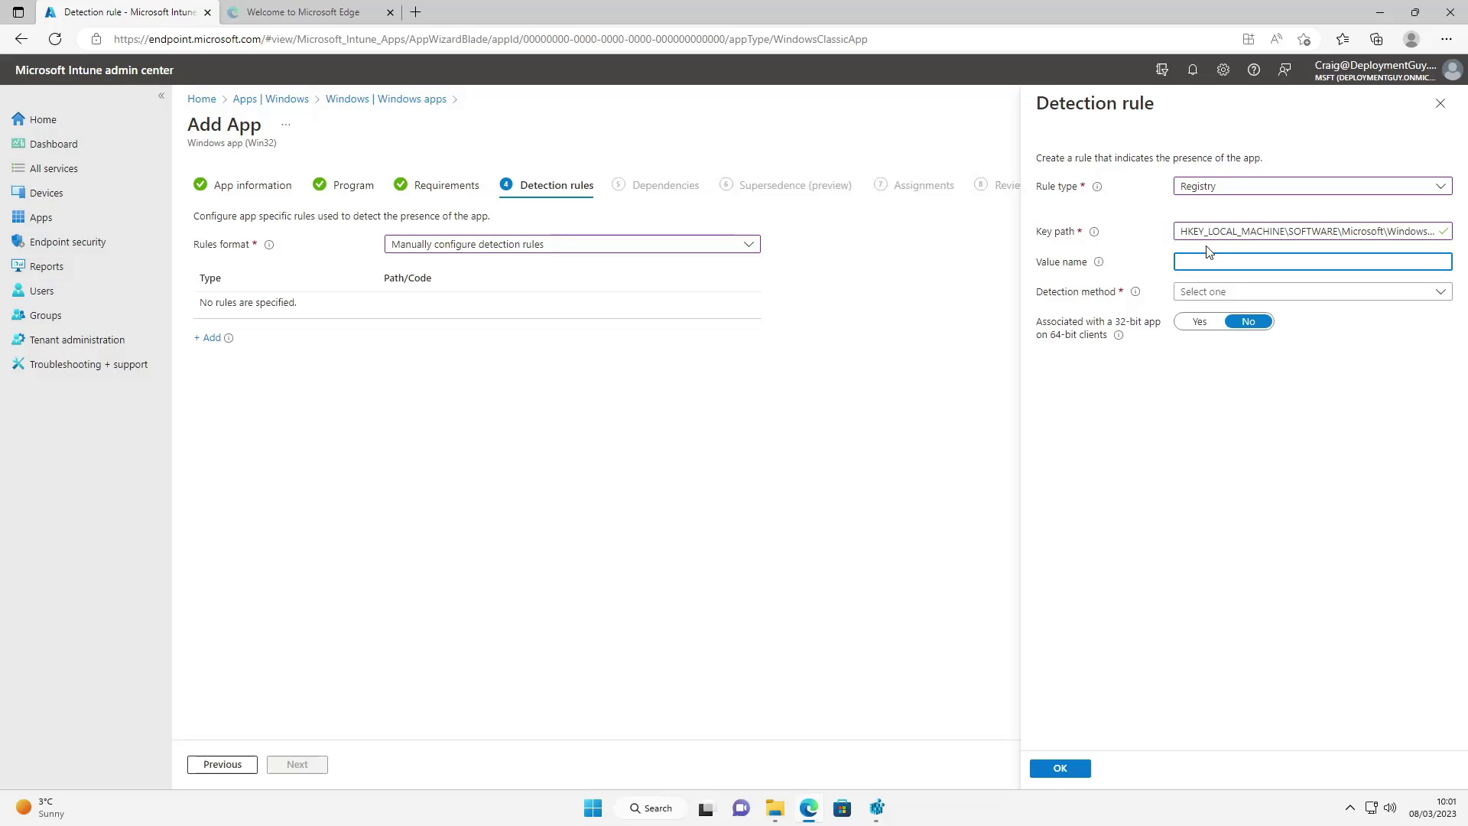
{"action": "type", "text": "DisplayVersion"}
{"action": "left_click", "coordinate": [1216, 290]}
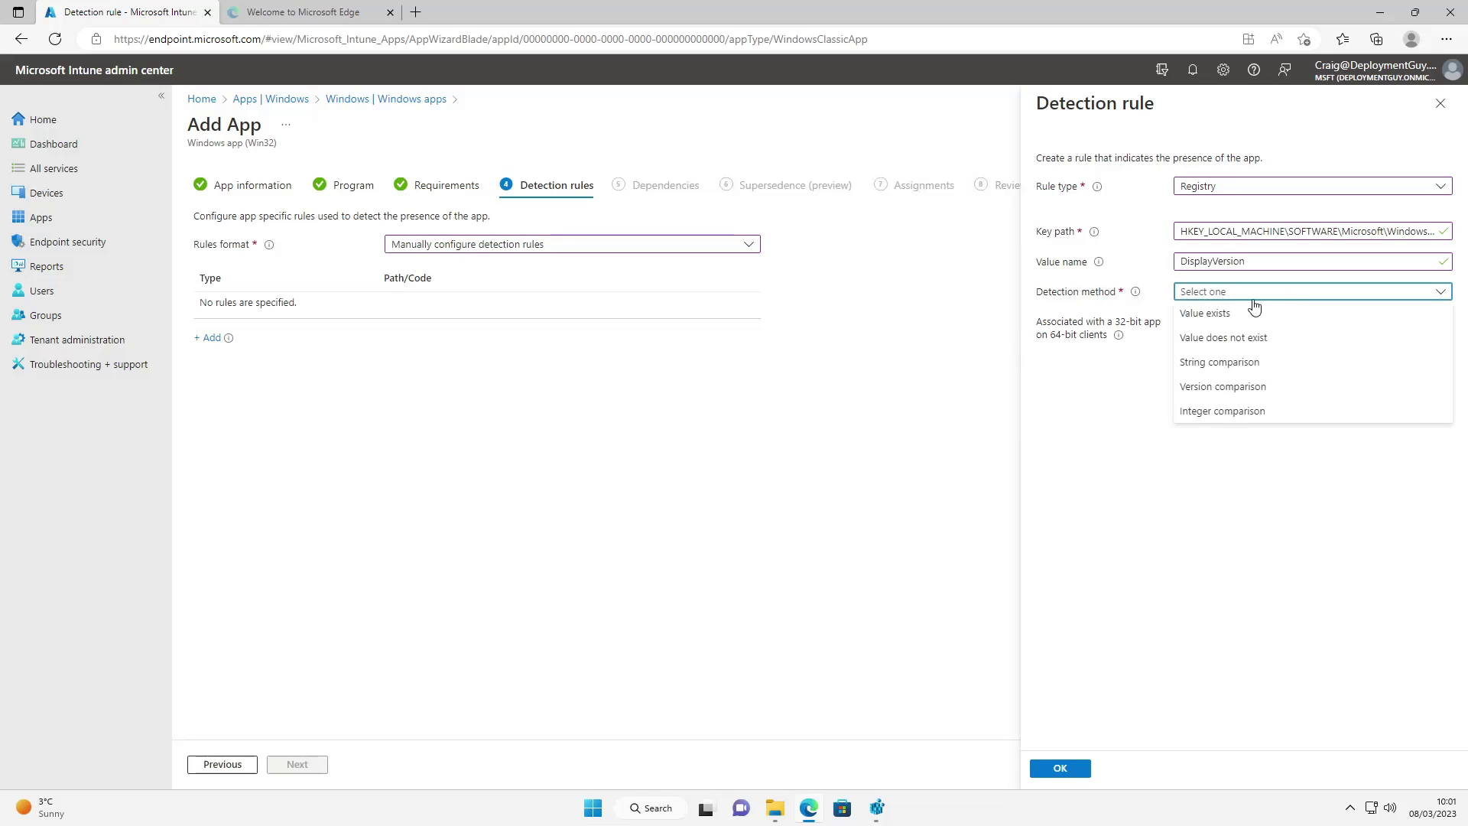
{"action": "left_click", "coordinate": [1247, 387]}
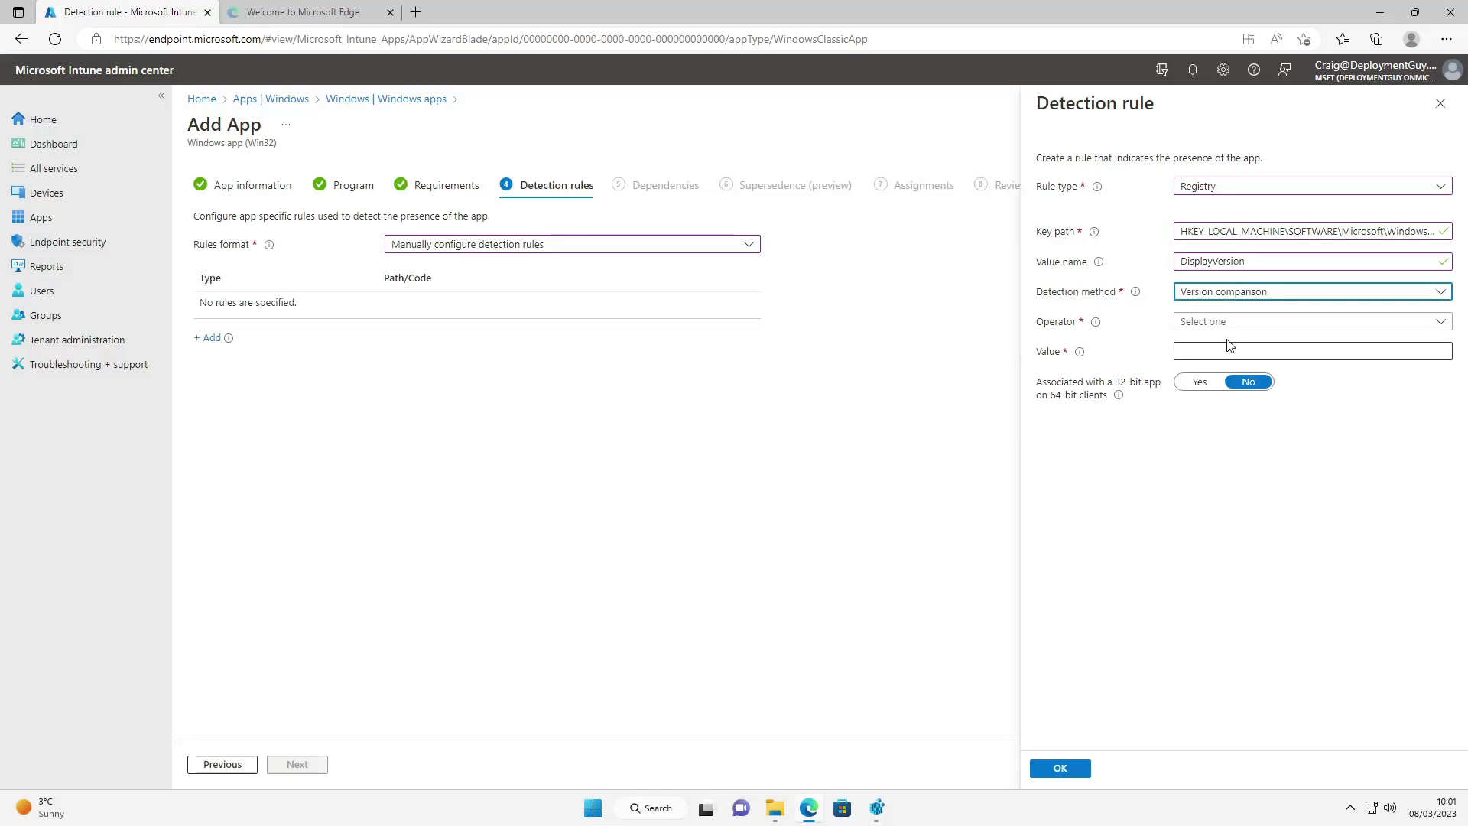
{"action": "left_click", "coordinate": [1224, 323]}
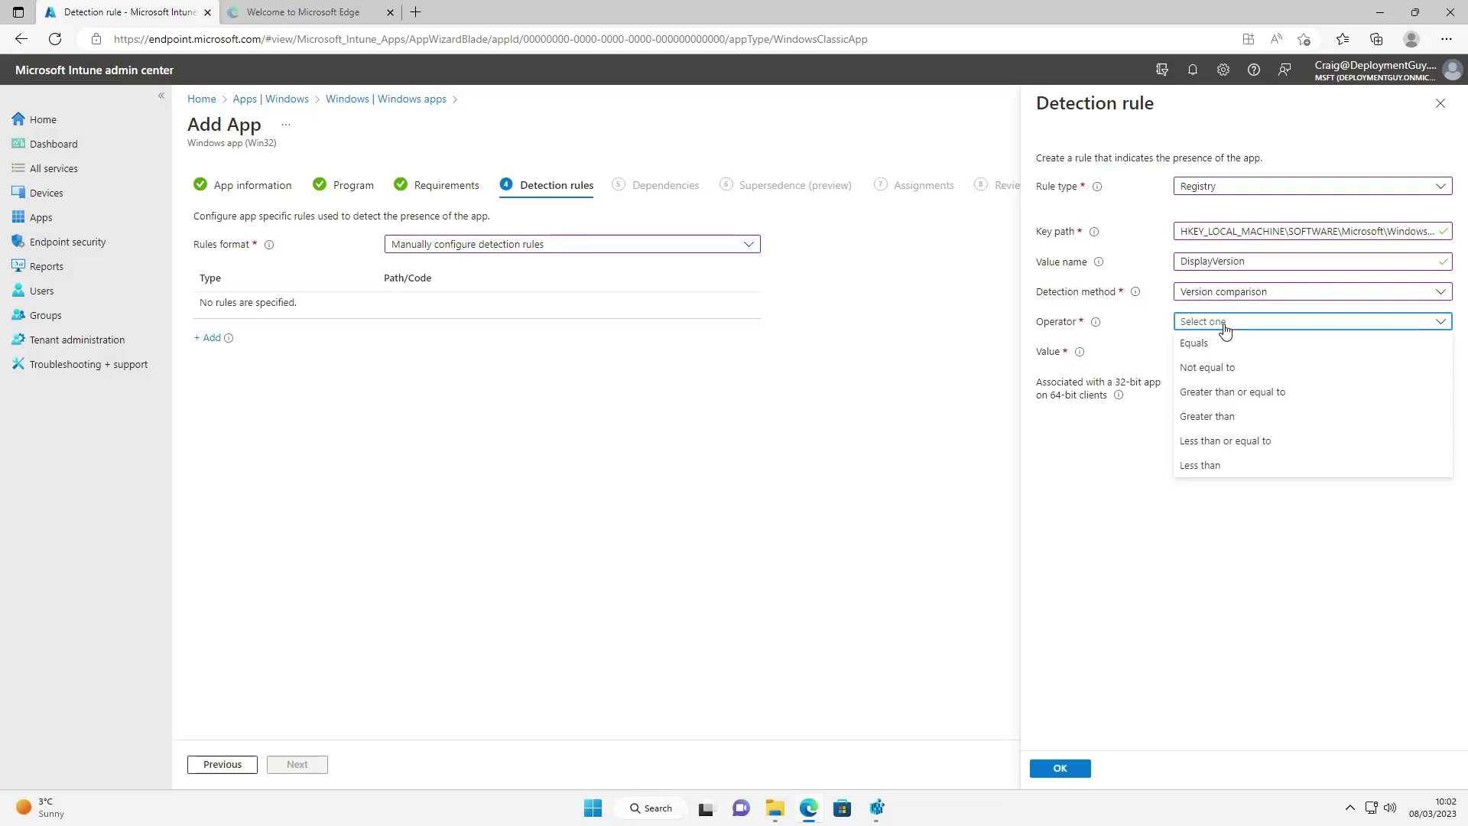
{"action": "left_click", "coordinate": [1227, 392]}
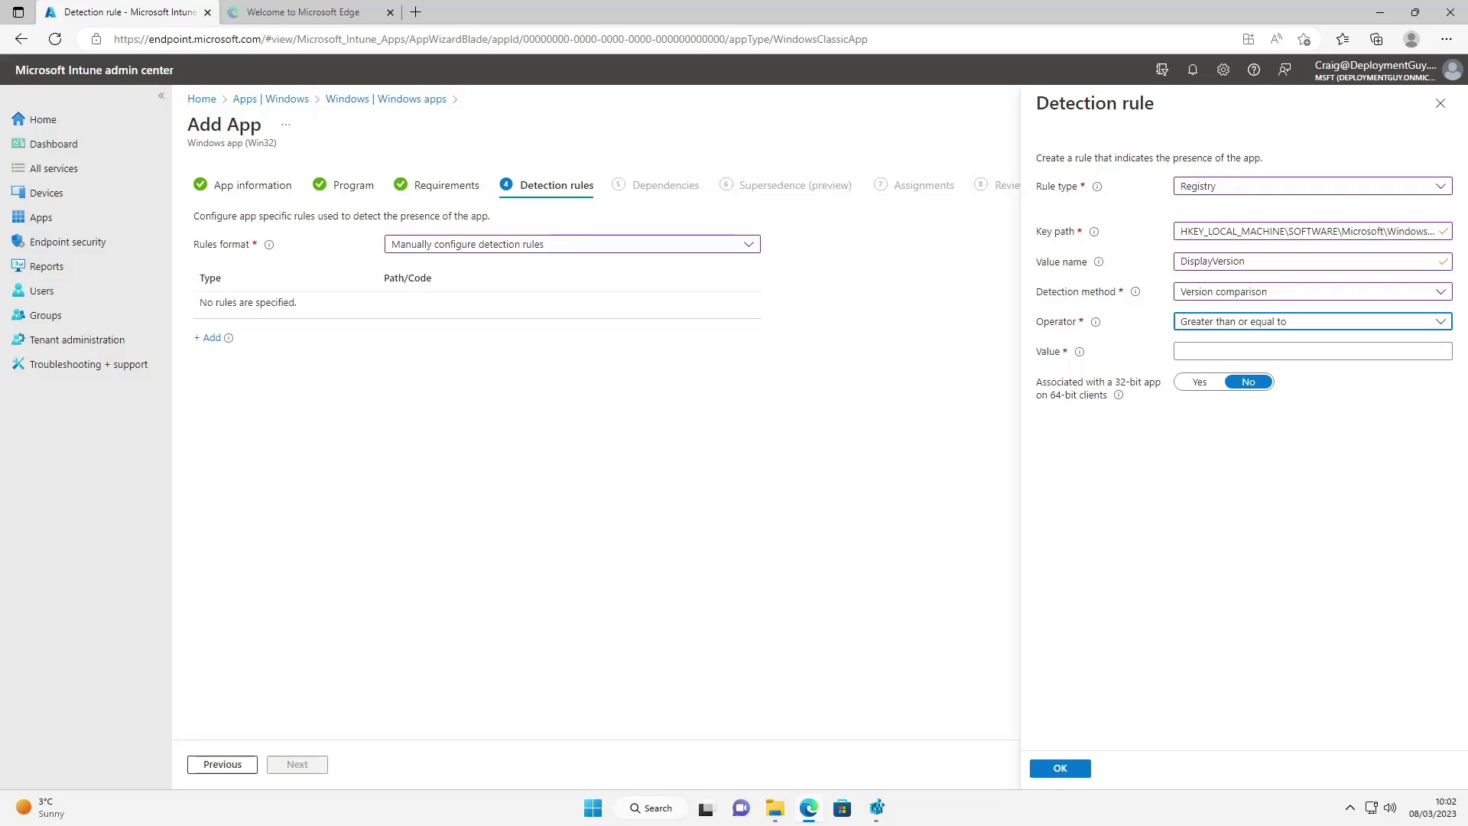
{"action": "key", "text": "Tab"}
{"action": "type", "text": "16.0.16130.20218"}
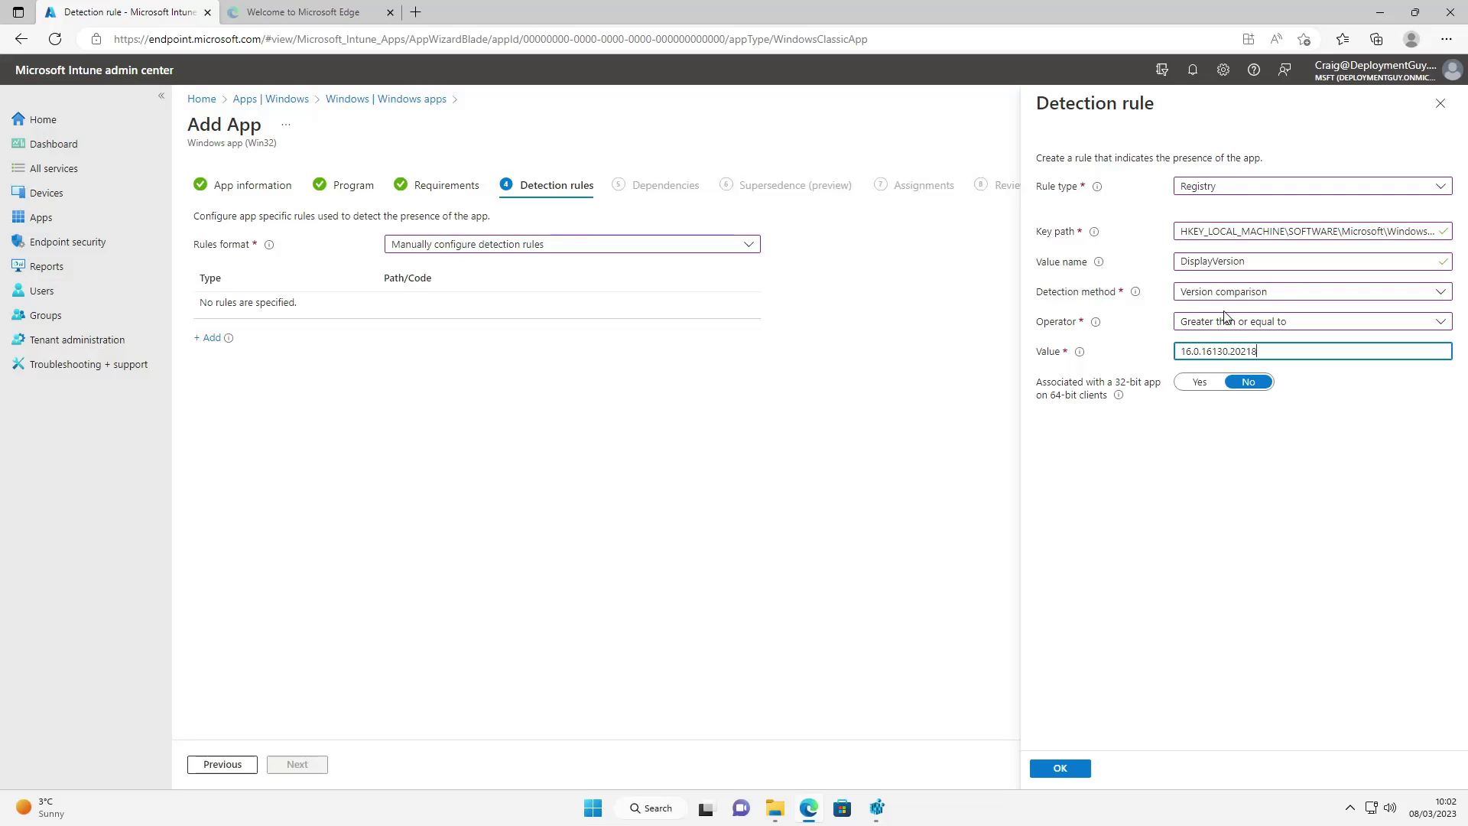
{"action": "left_click", "coordinate": [1219, 480]}
{"action": "left_click", "coordinate": [1063, 770]}
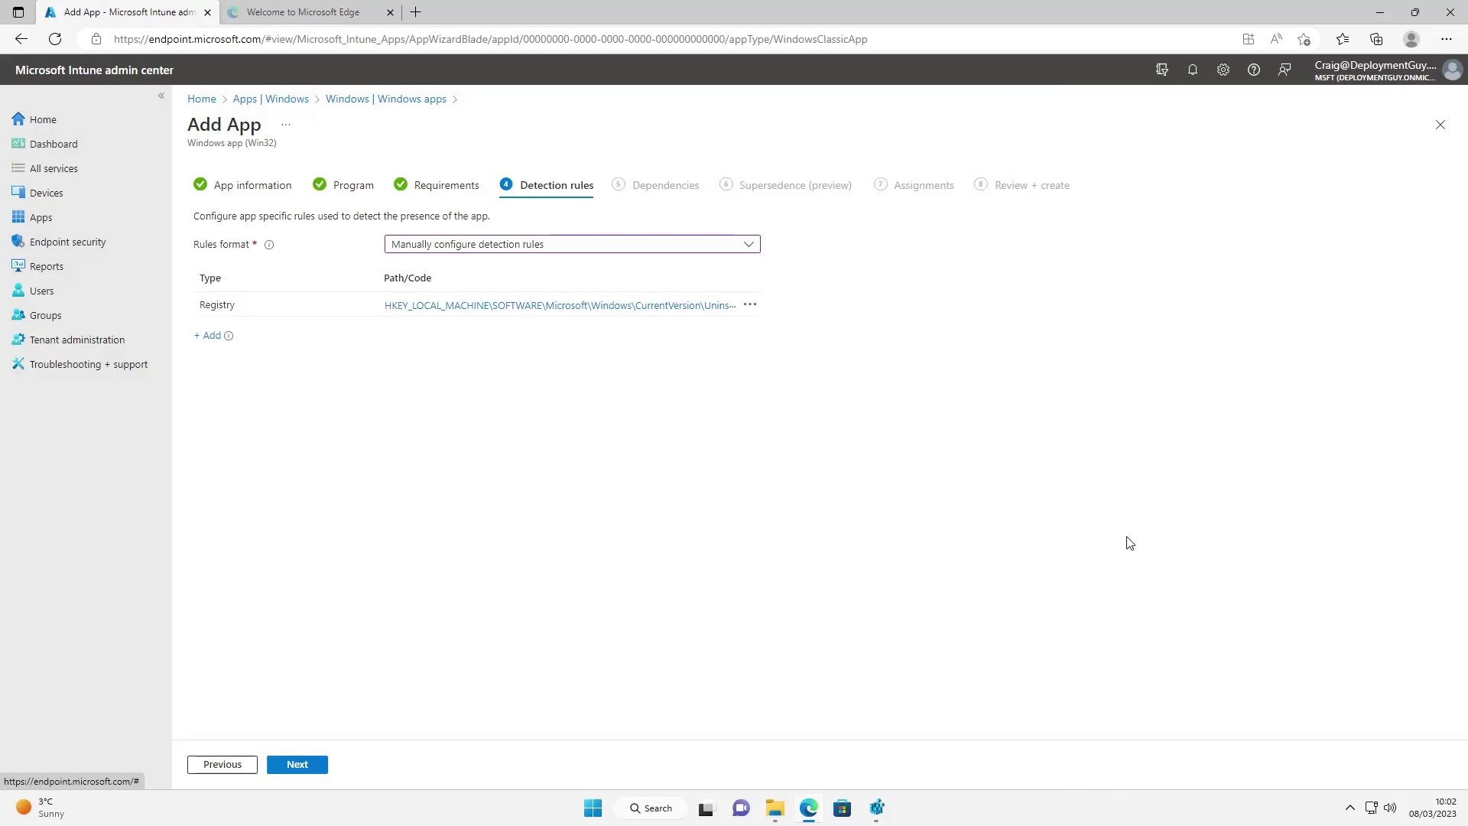
Skip dependencies and supersedence, require the app for Windows - Staff Laptops and Windows - Student Laptops, and create it
{"action": "left_click", "coordinate": [308, 764]}
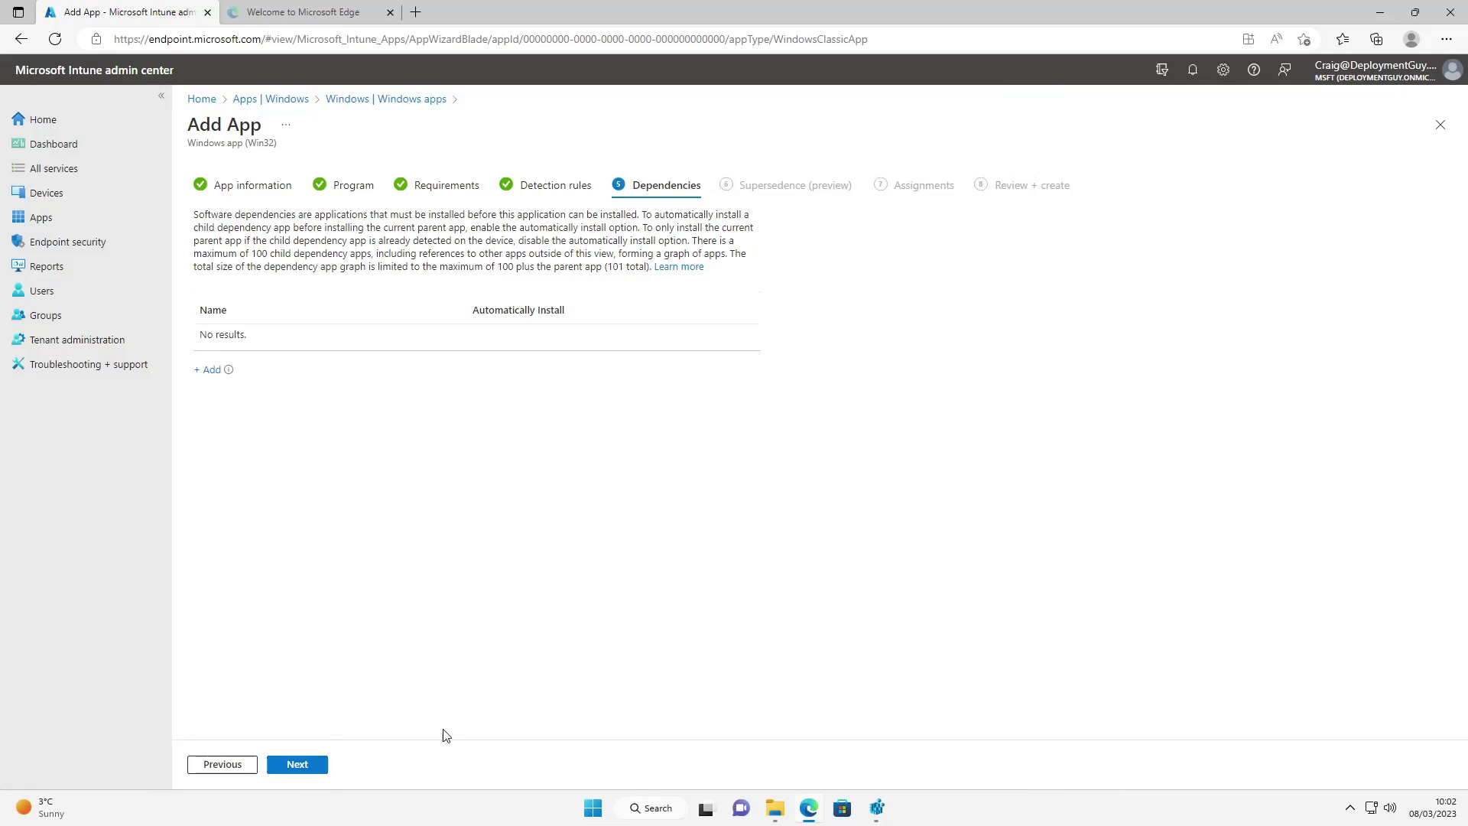
{"action": "left_click", "coordinate": [302, 766]}
{"action": "left_click", "coordinate": [300, 765]}
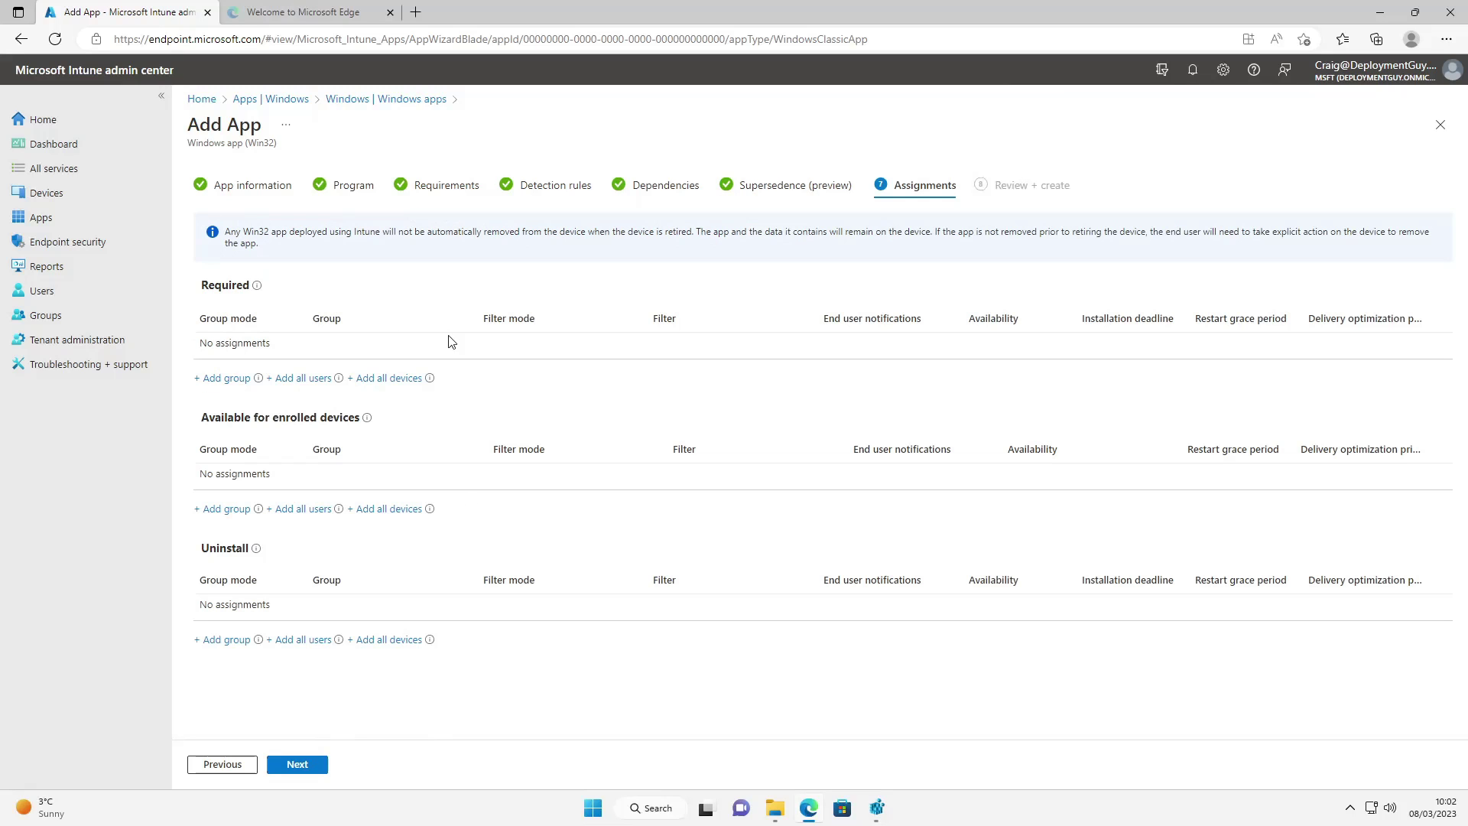
{"action": "left_click", "coordinate": [231, 378]}
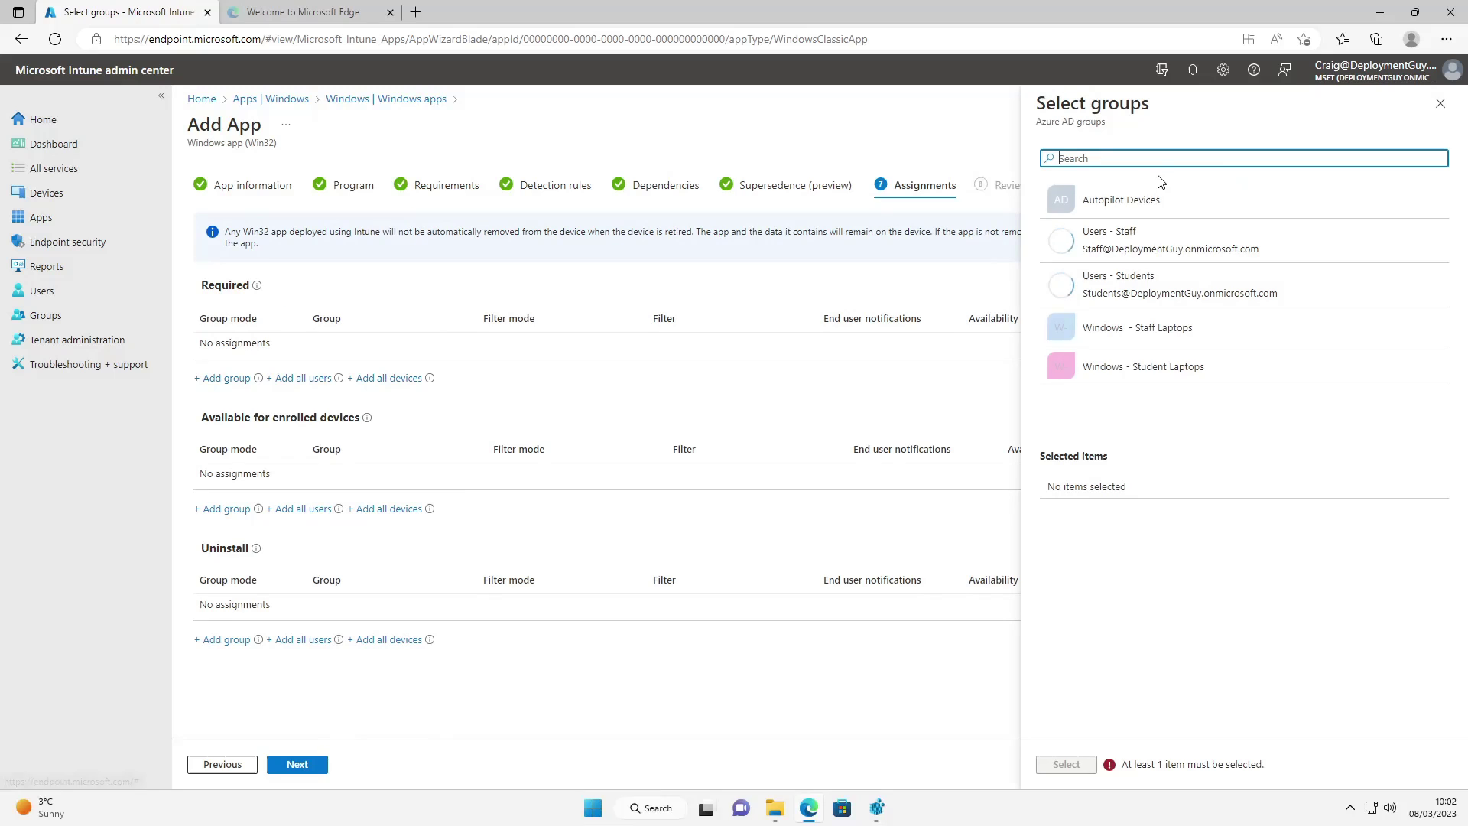
{"action": "left_click", "coordinate": [1169, 328]}
{"action": "left_click", "coordinate": [1171, 371]}
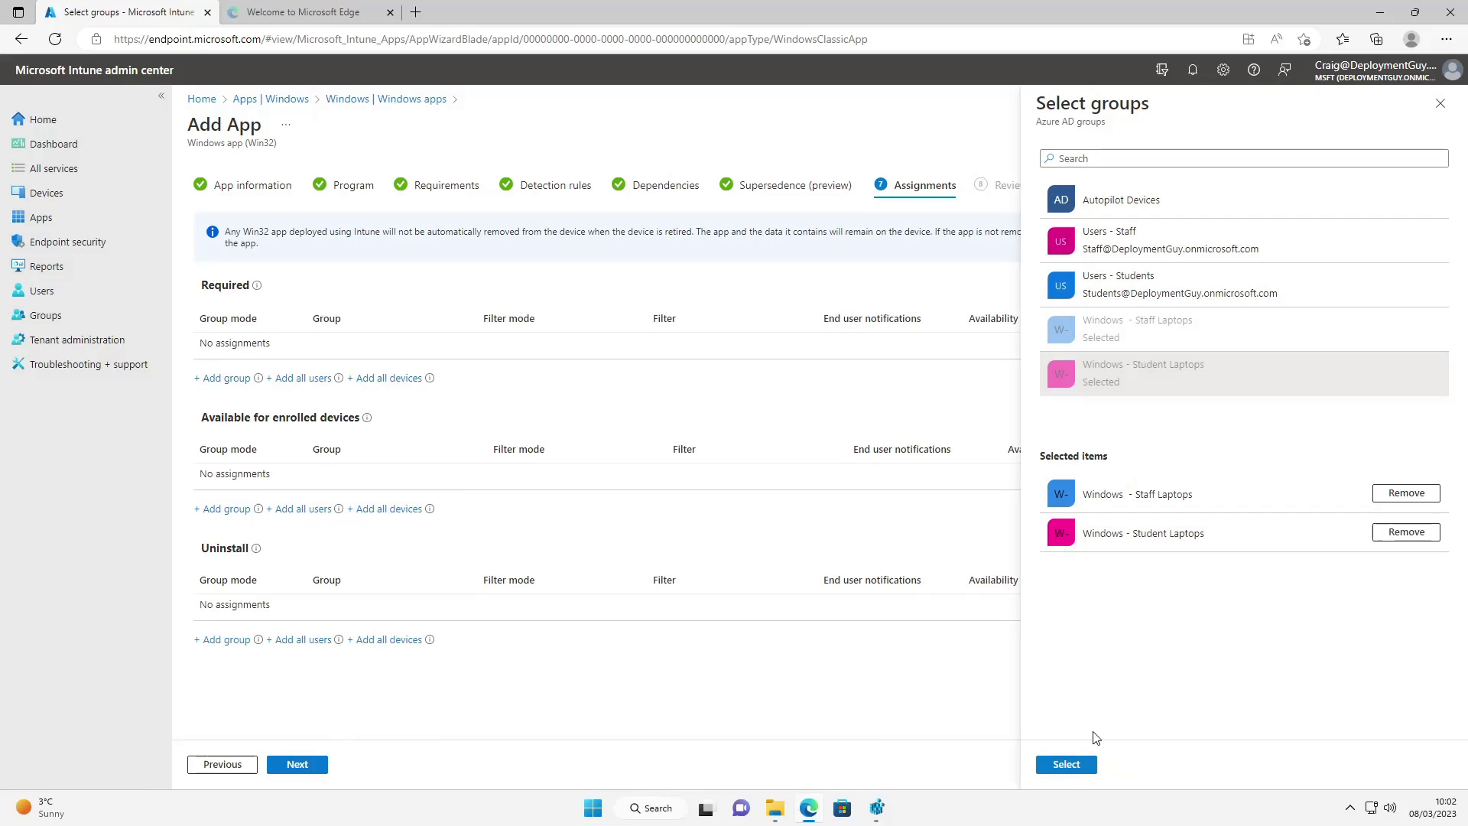
{"action": "left_click", "coordinate": [1071, 765]}
{"action": "left_click", "coordinate": [280, 764]}
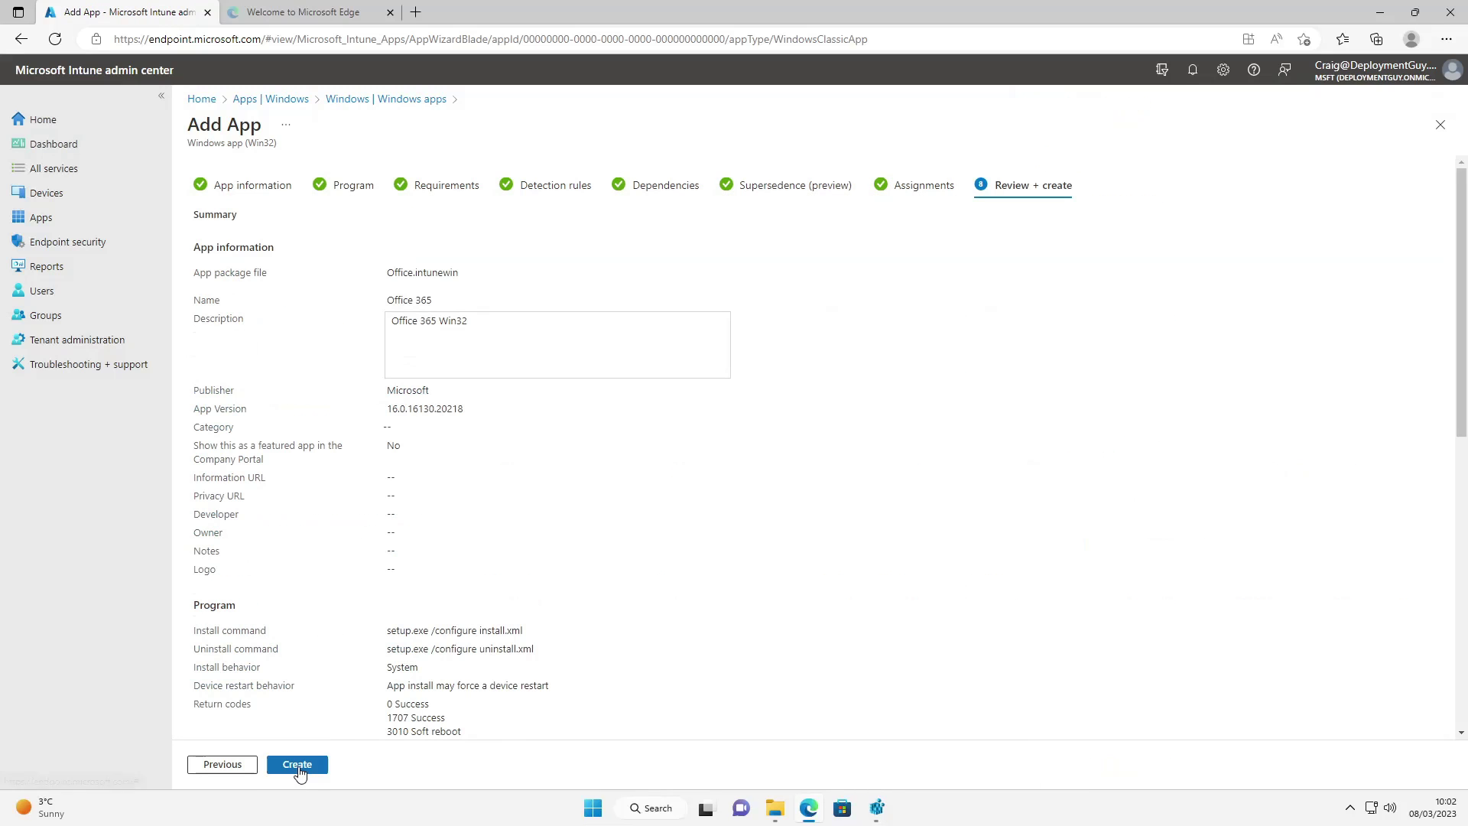
{"action": "left_click", "coordinate": [301, 767]}
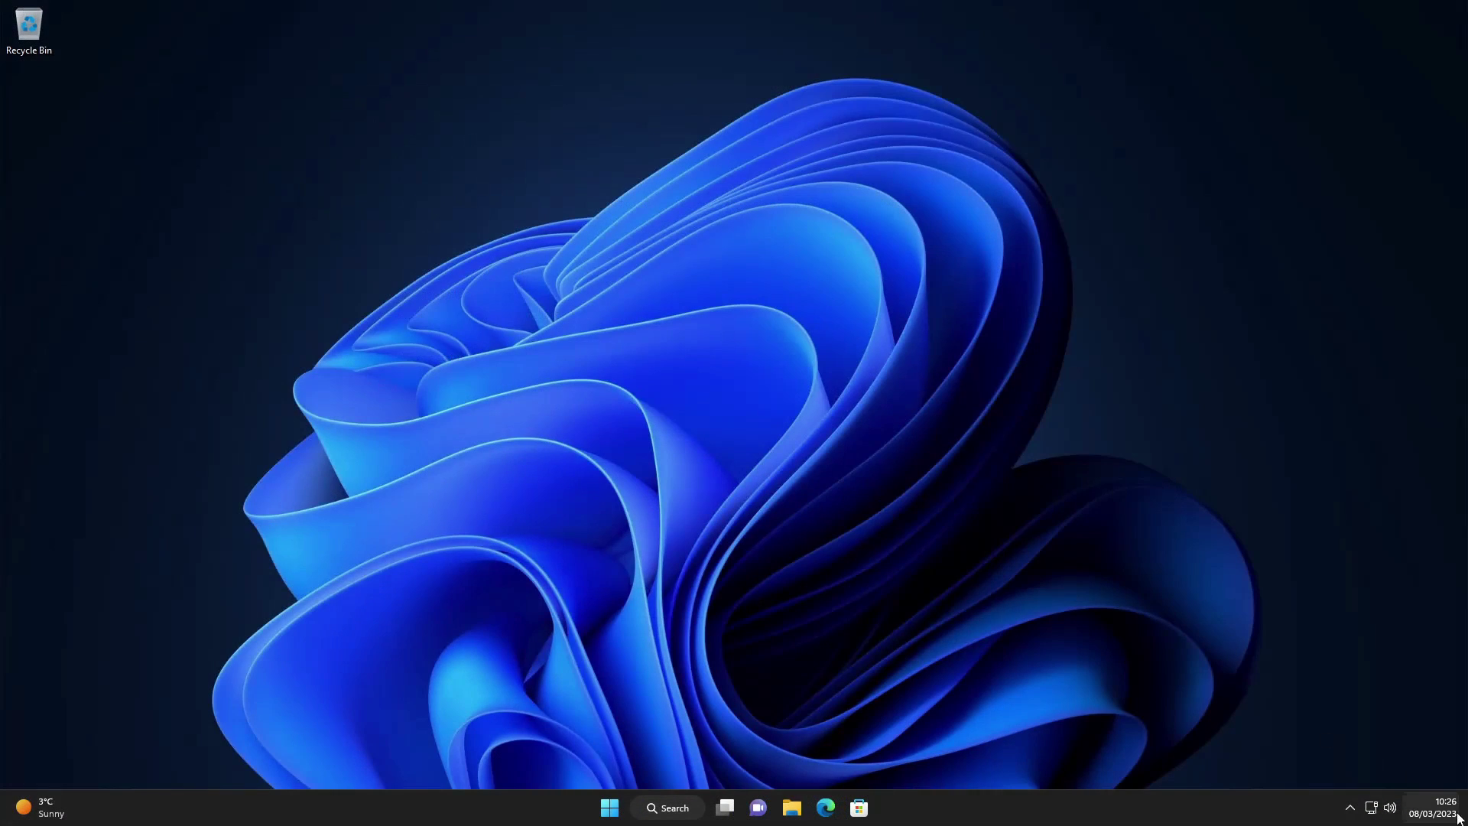
Check the 'Office 365 was installed successfully' notification, then scroll All apps to find Access and Excel
{"action": "left_click", "coordinate": [1434, 808]}
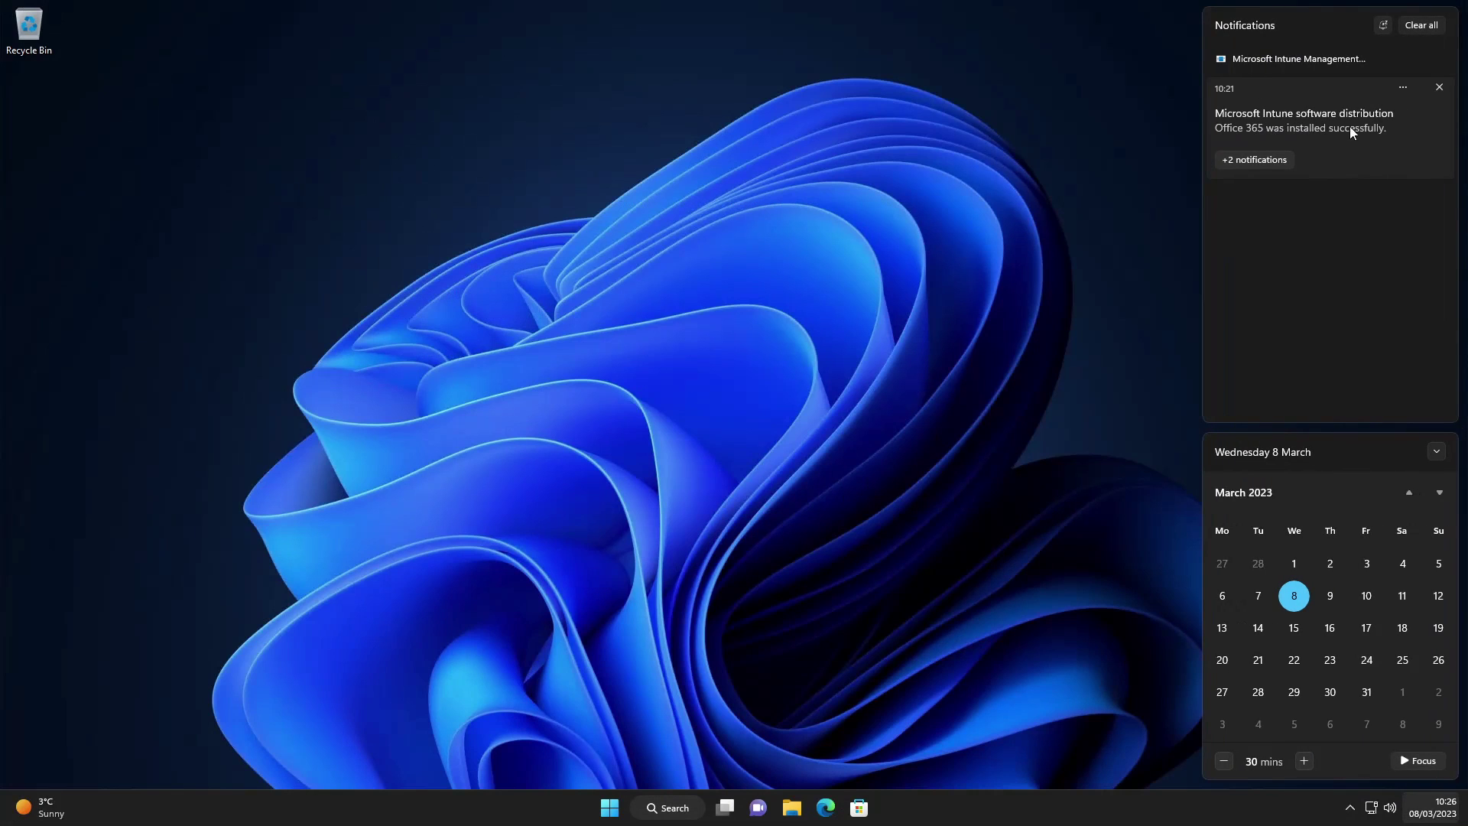
{"action": "left_click", "coordinate": [778, 484]}
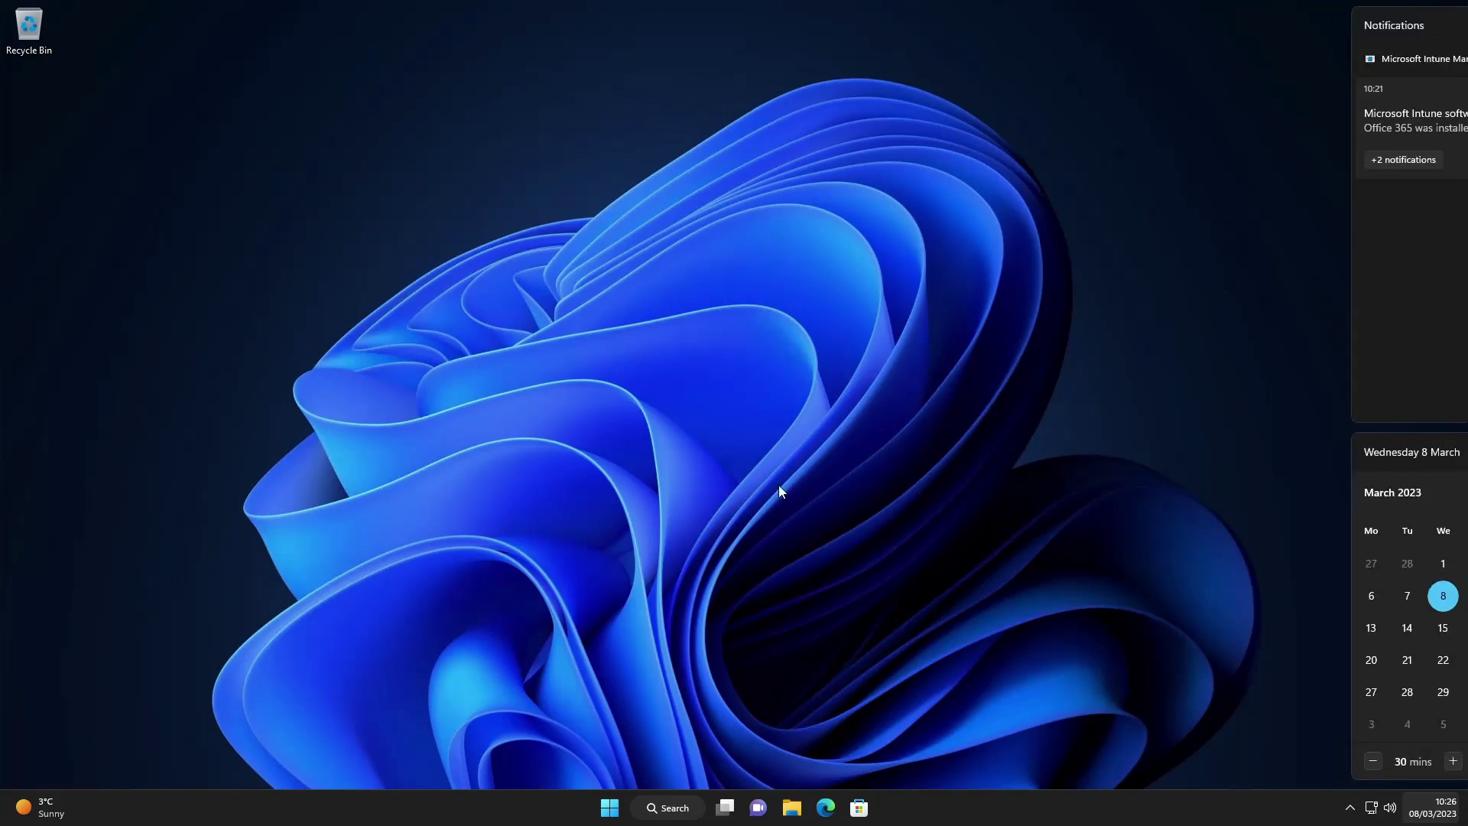
{"action": "left_click", "coordinate": [609, 807]}
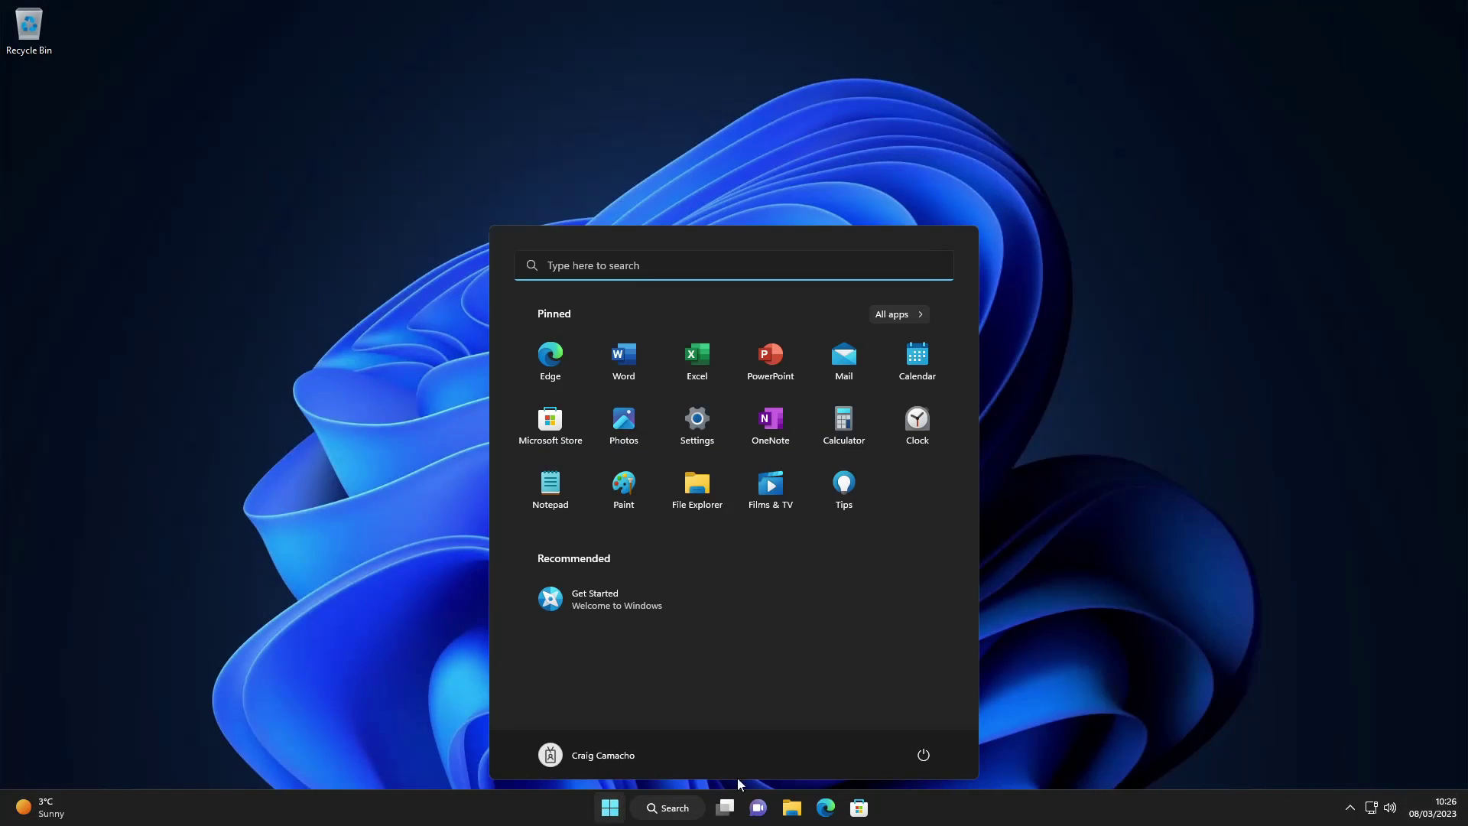
{"action": "left_click", "coordinate": [883, 312]}
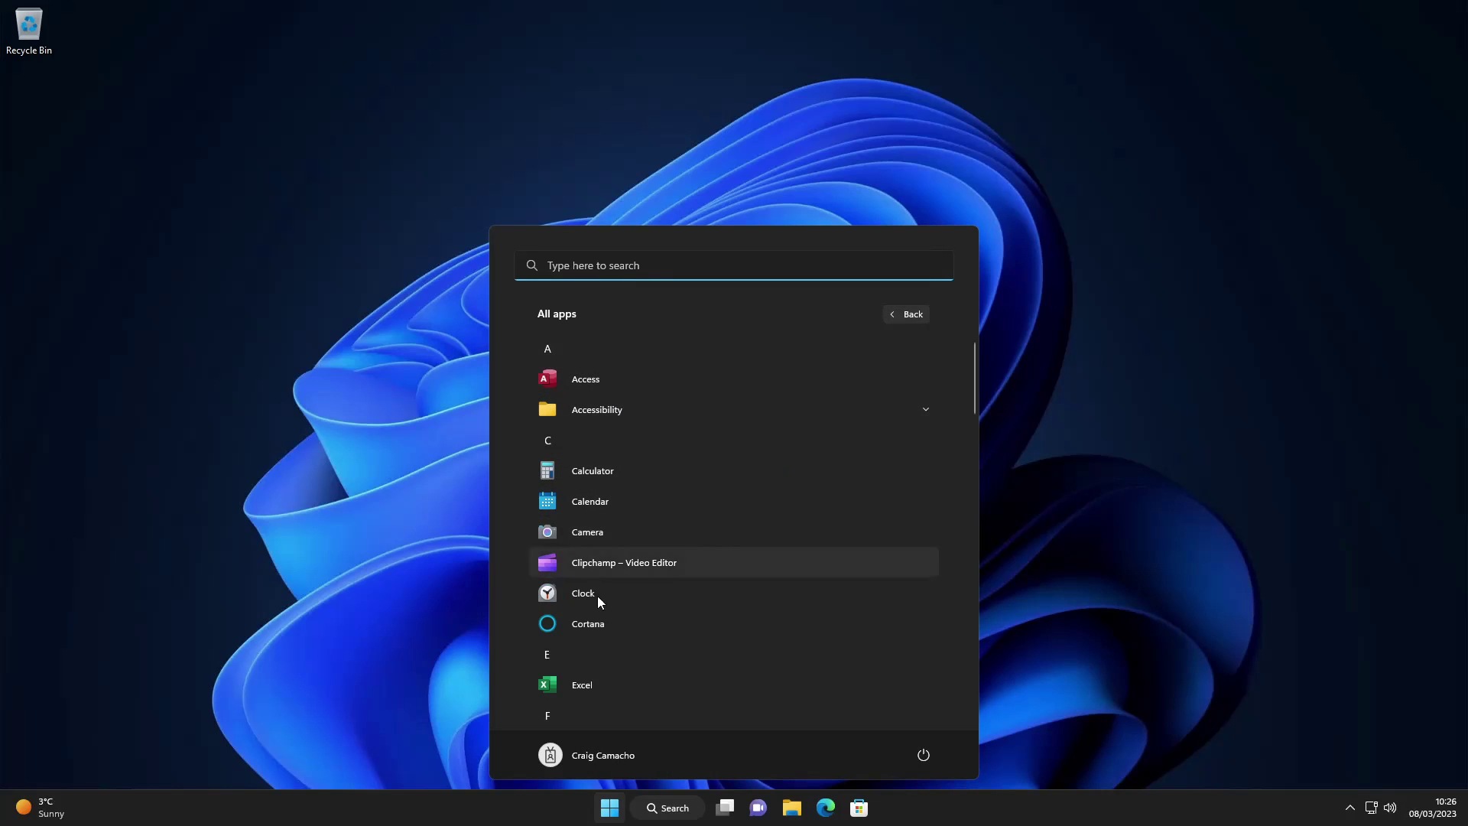
{"action": "scroll", "coordinate": [599, 608], "scroll_direction": "down", "scroll_amount": 2}
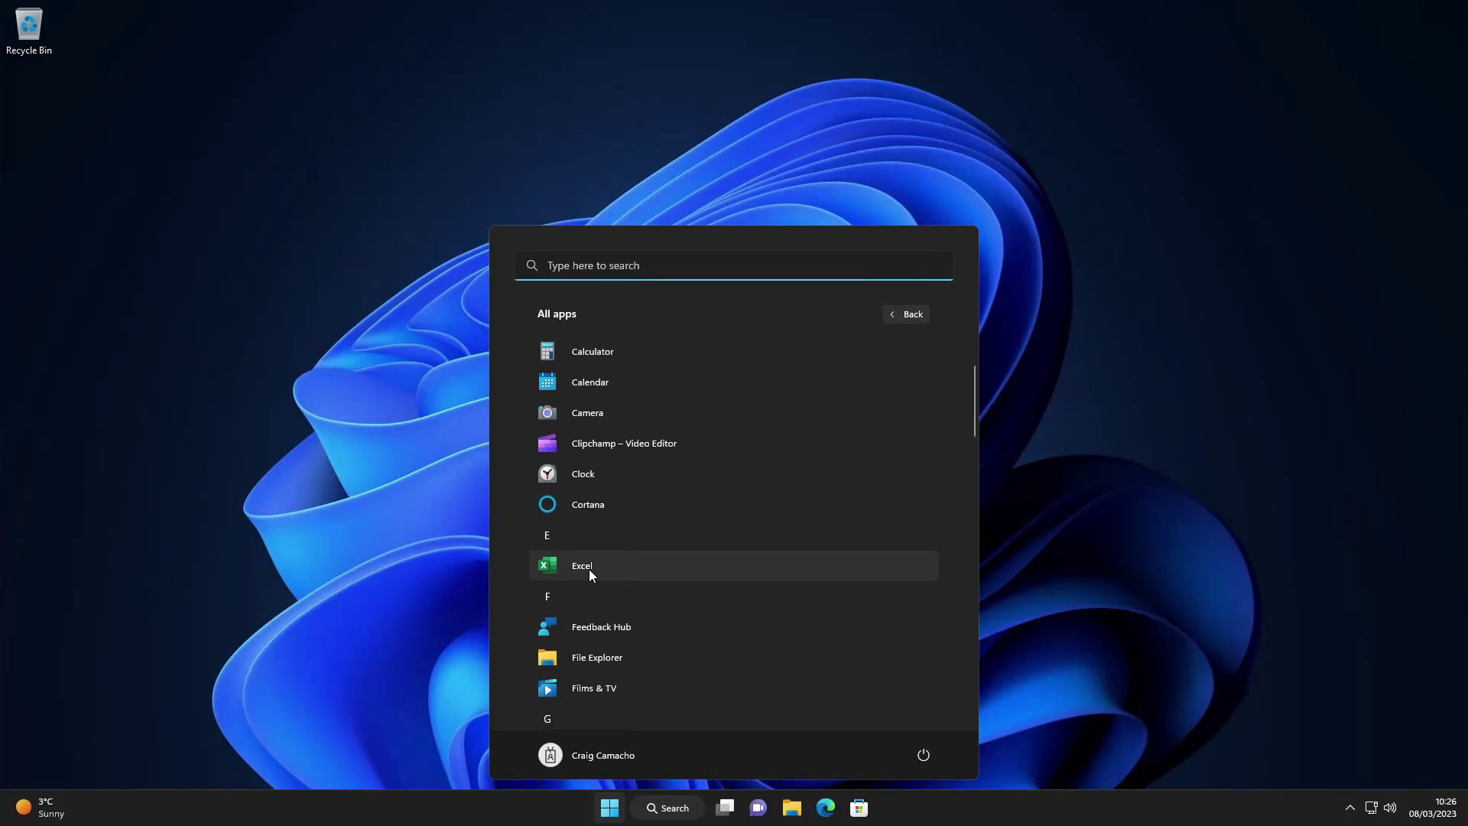